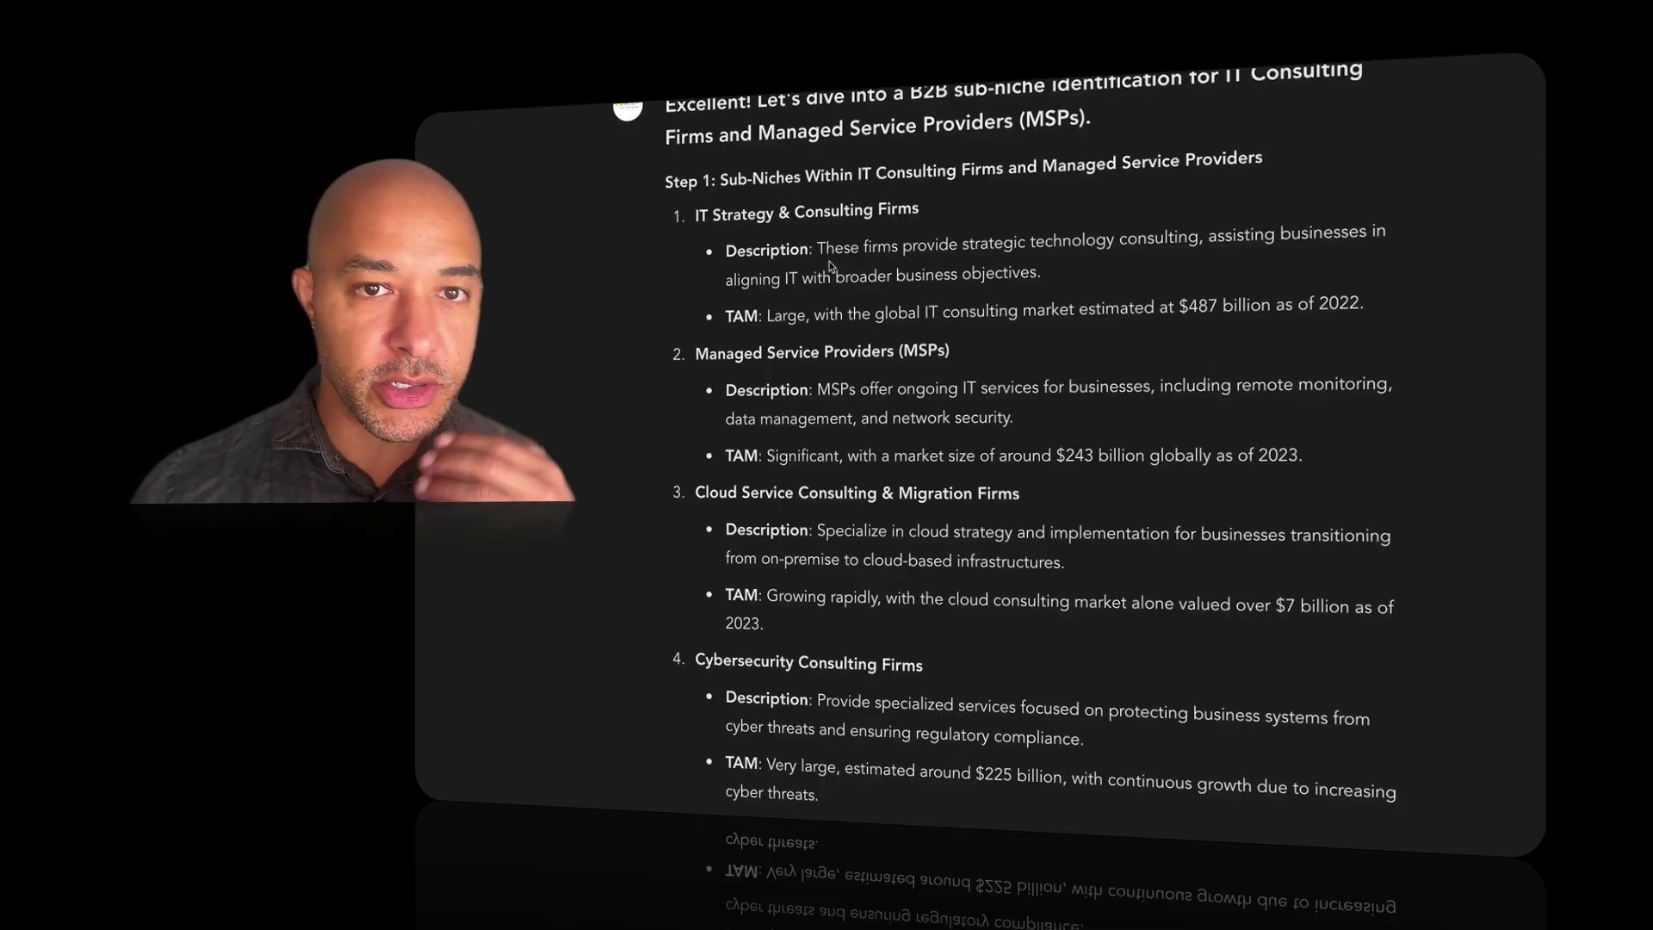
# - Read through the descriptions and TAM estimates of the ten sub-niches within IT consulting firms and managed service providers
pyautogui.scroll(-2, 829, 265)
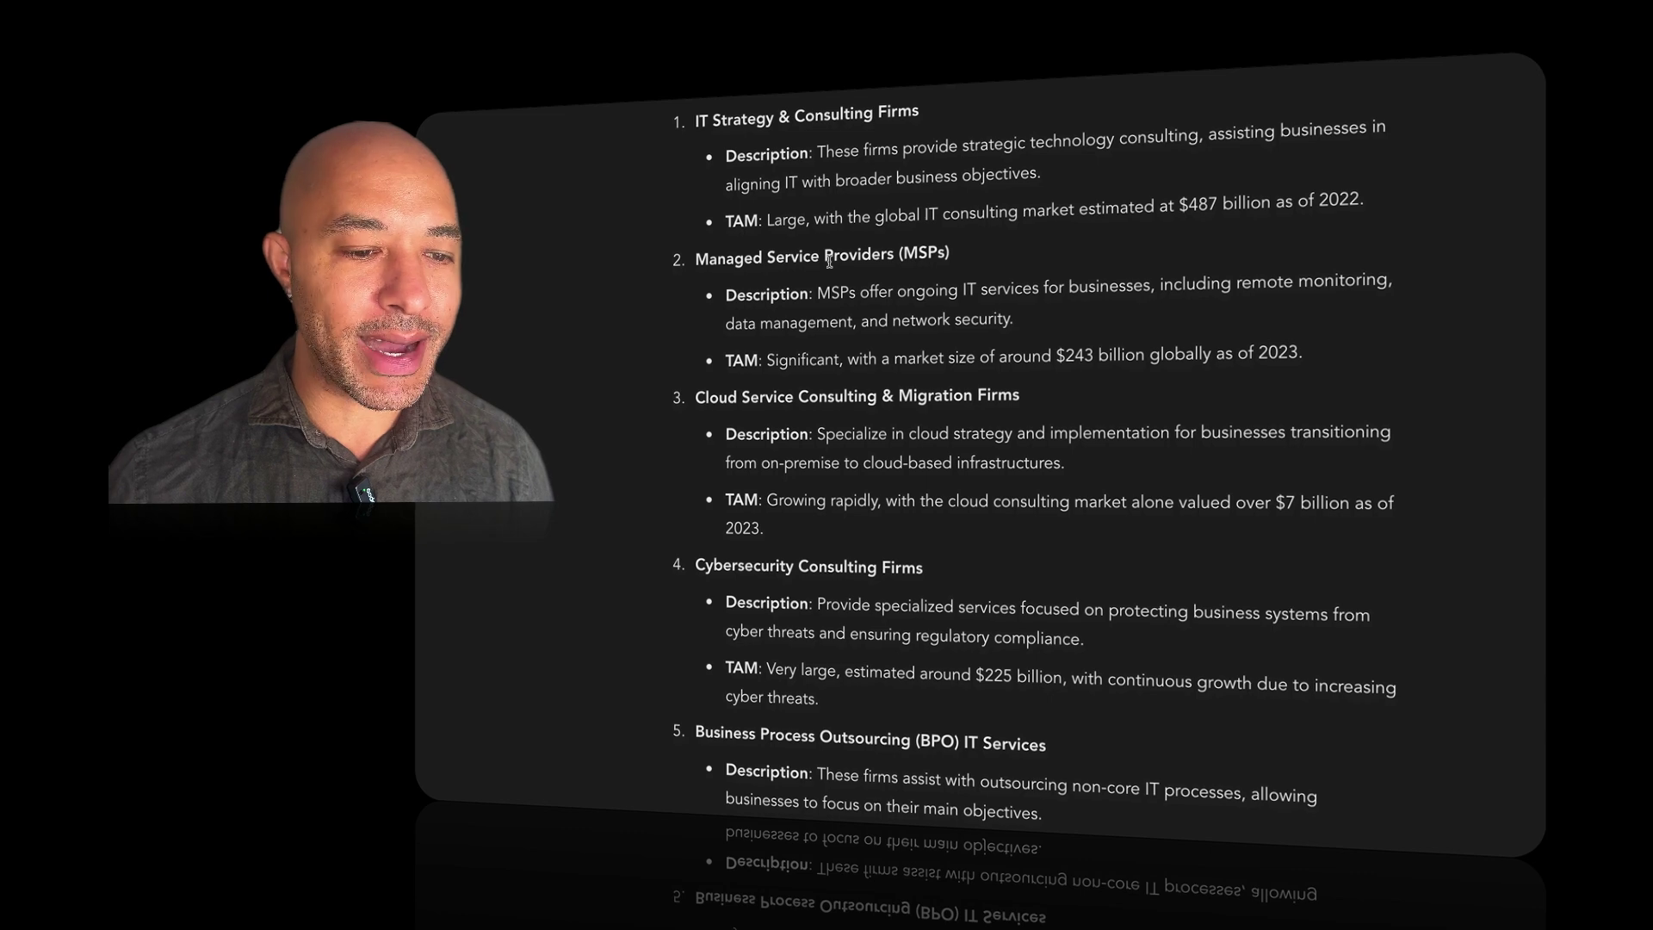
pyautogui.scroll(-1, 829, 263)
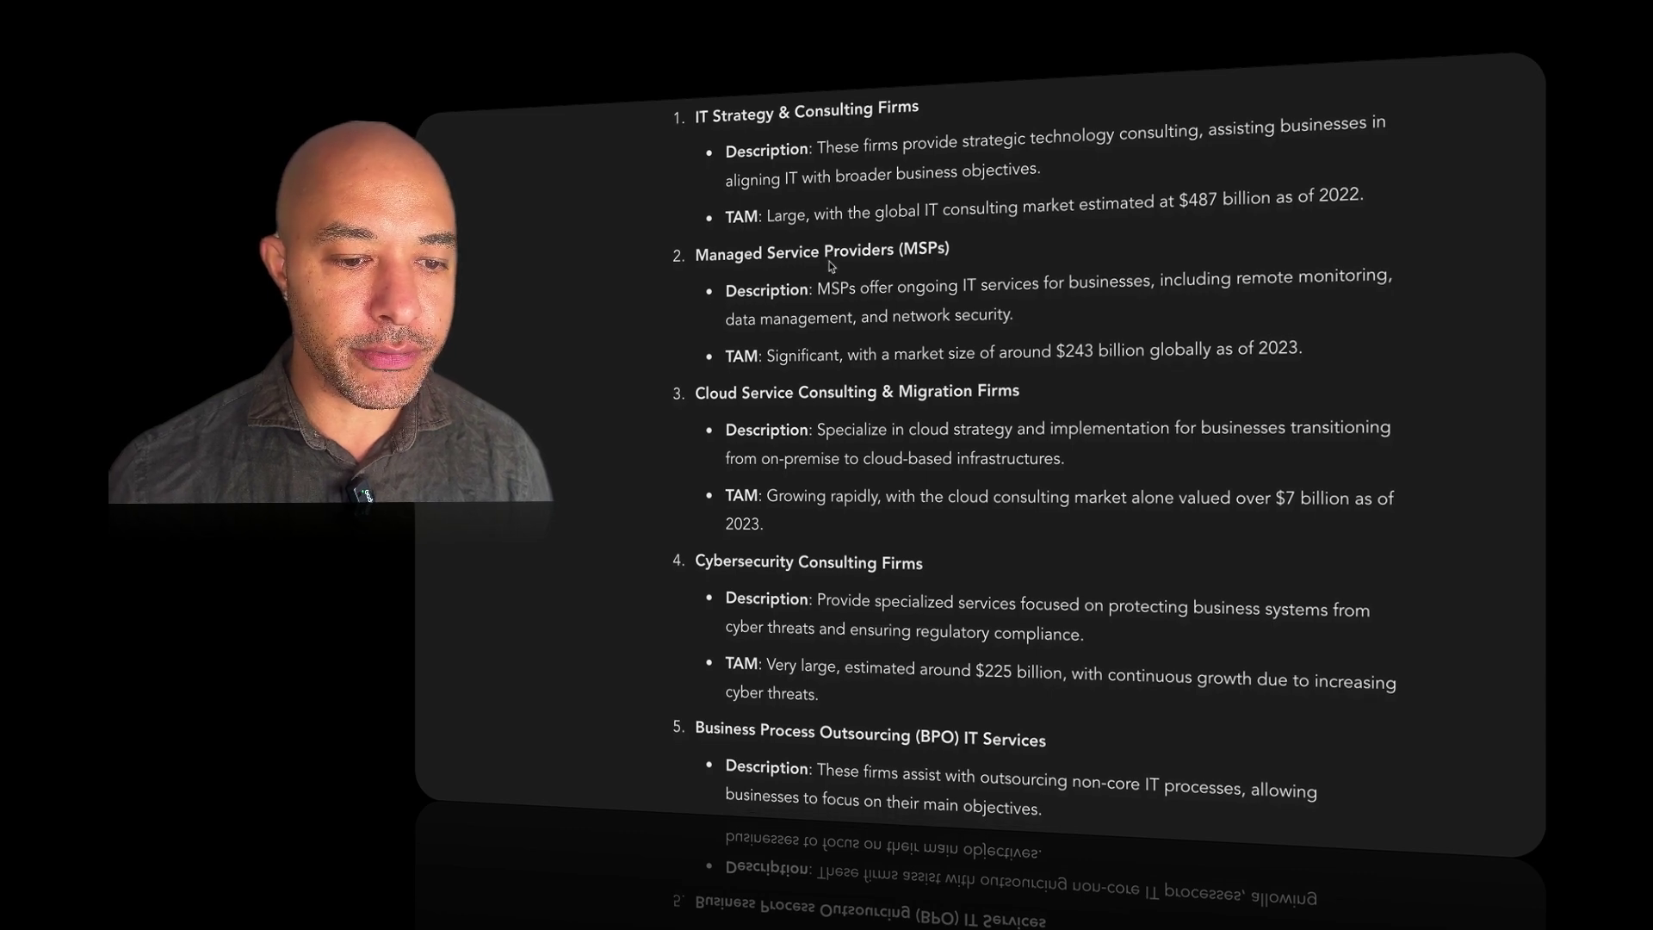
pyautogui.scroll(-1, 830, 265)
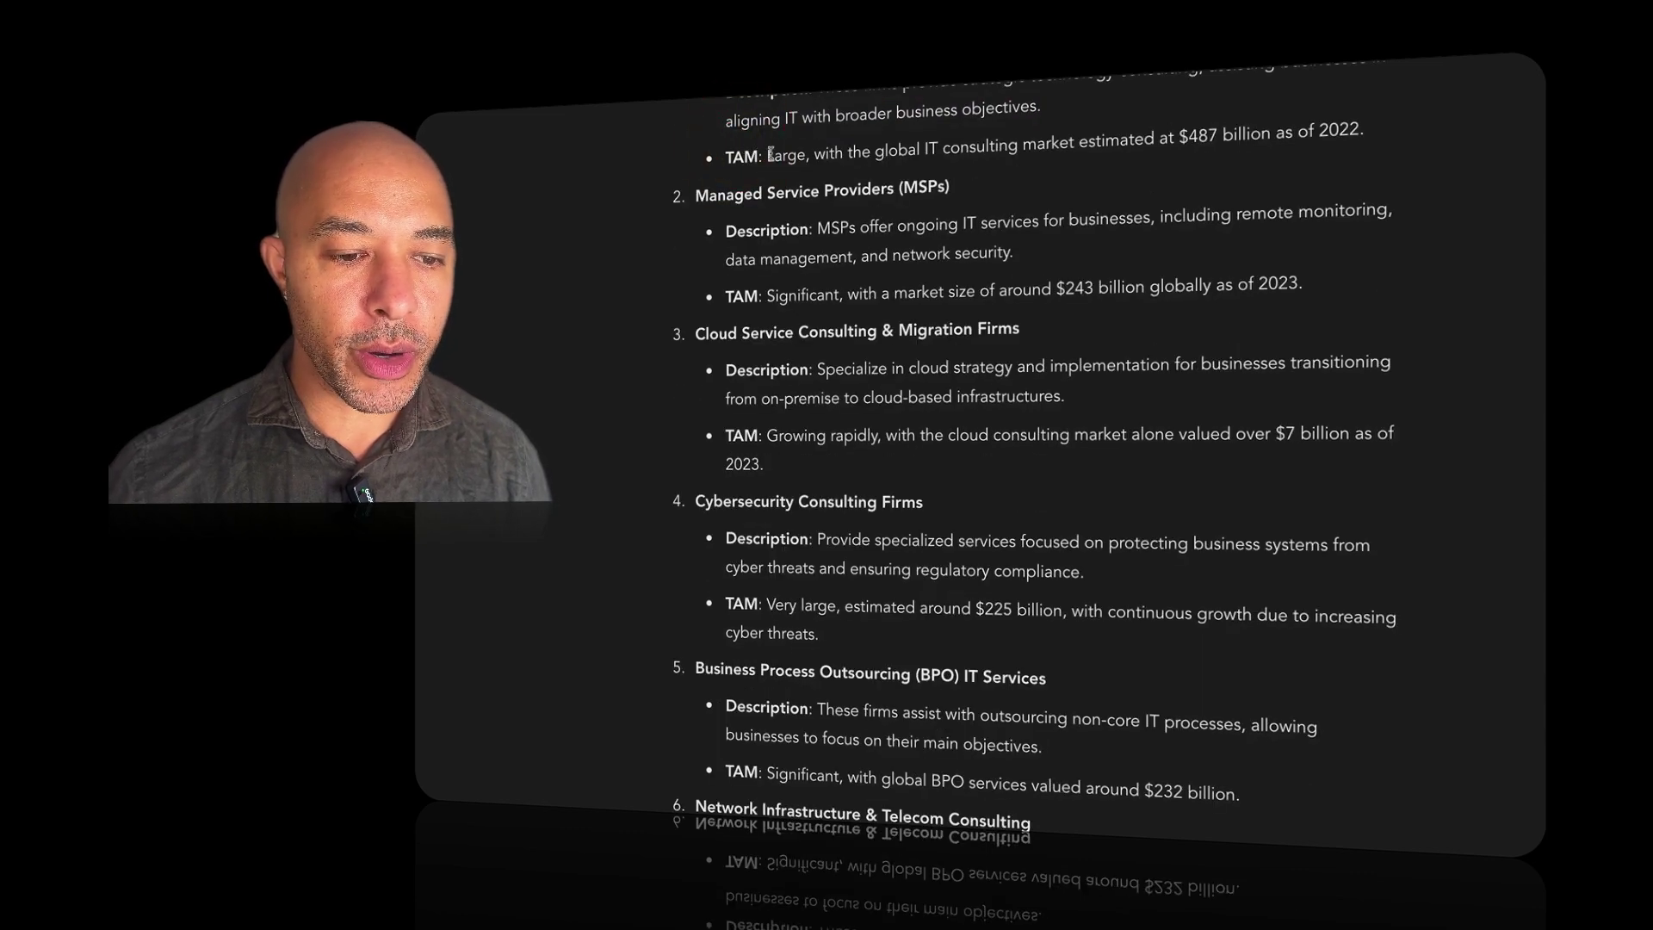
pyautogui.moveTo(770, 155); pyautogui.dragTo(814, 152)
pyautogui.click(813, 153)
pyautogui.scroll(-3, 801, 172)
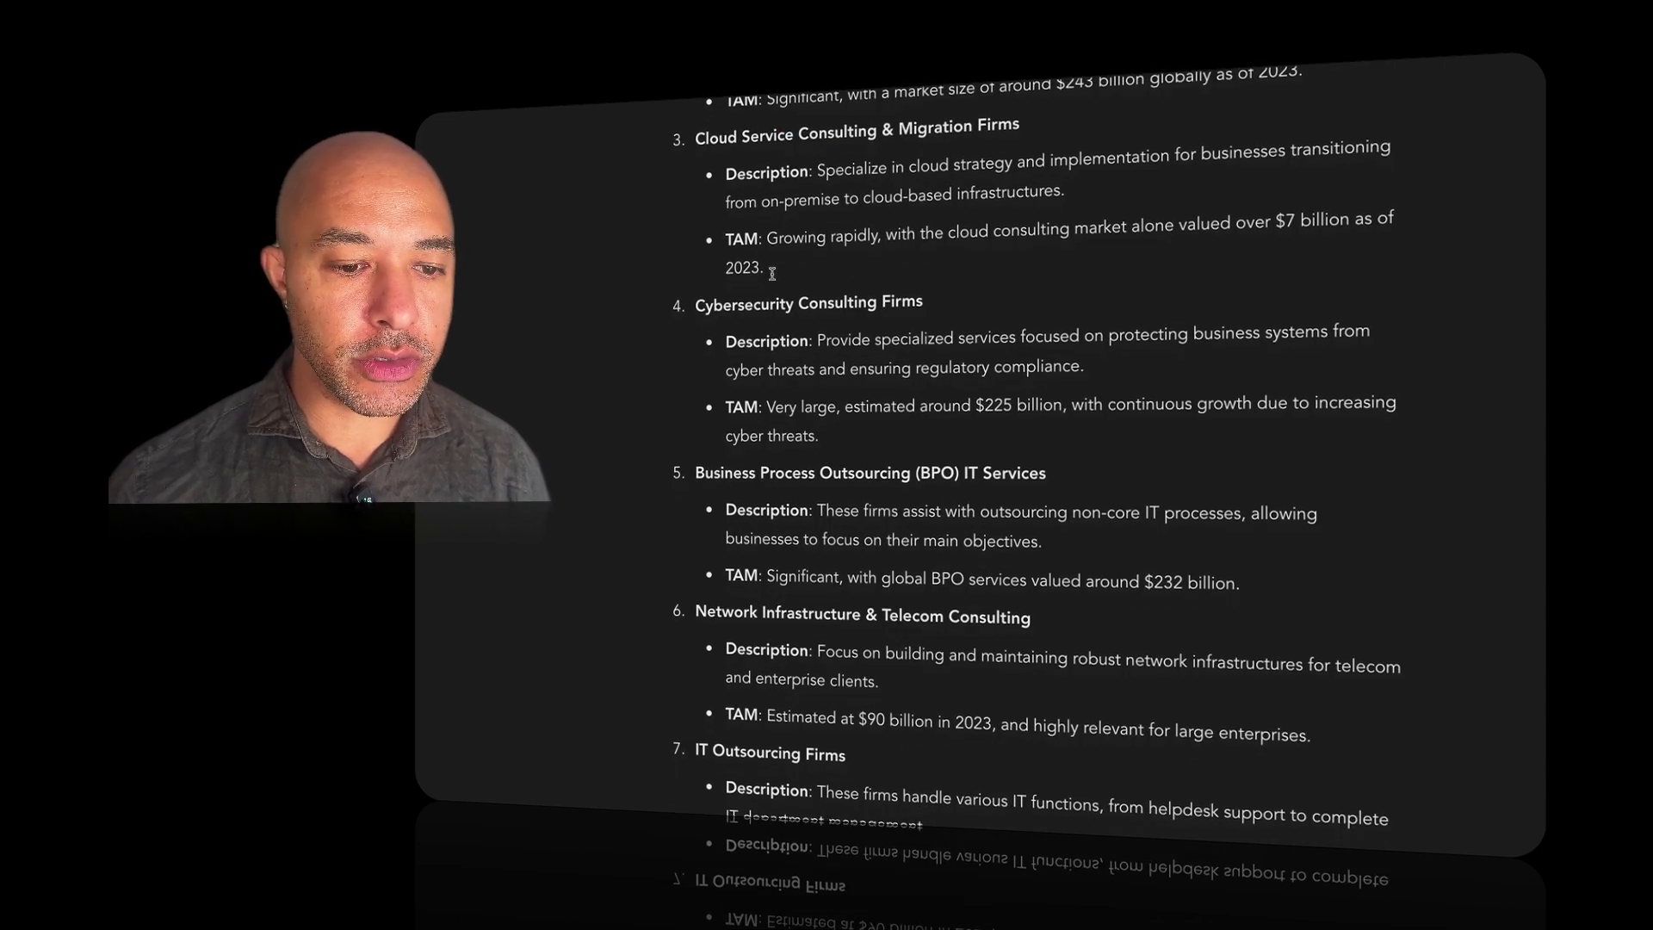
pyautogui.scroll(-3, 772, 274)
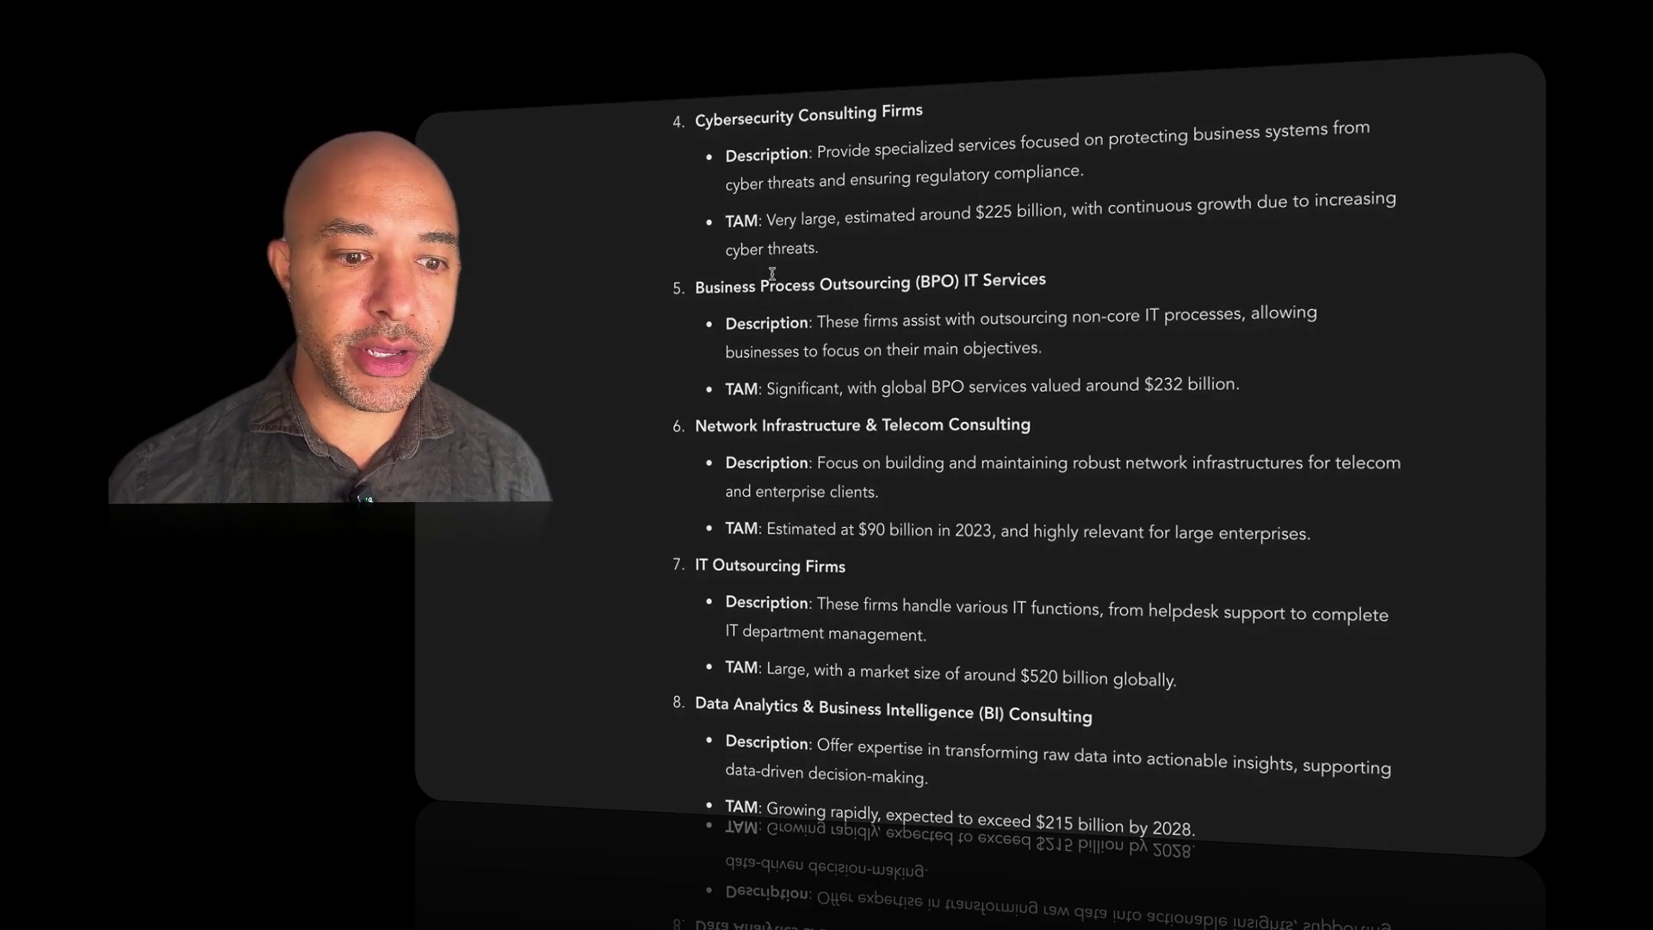
pyautogui.scroll(-2, 773, 274)
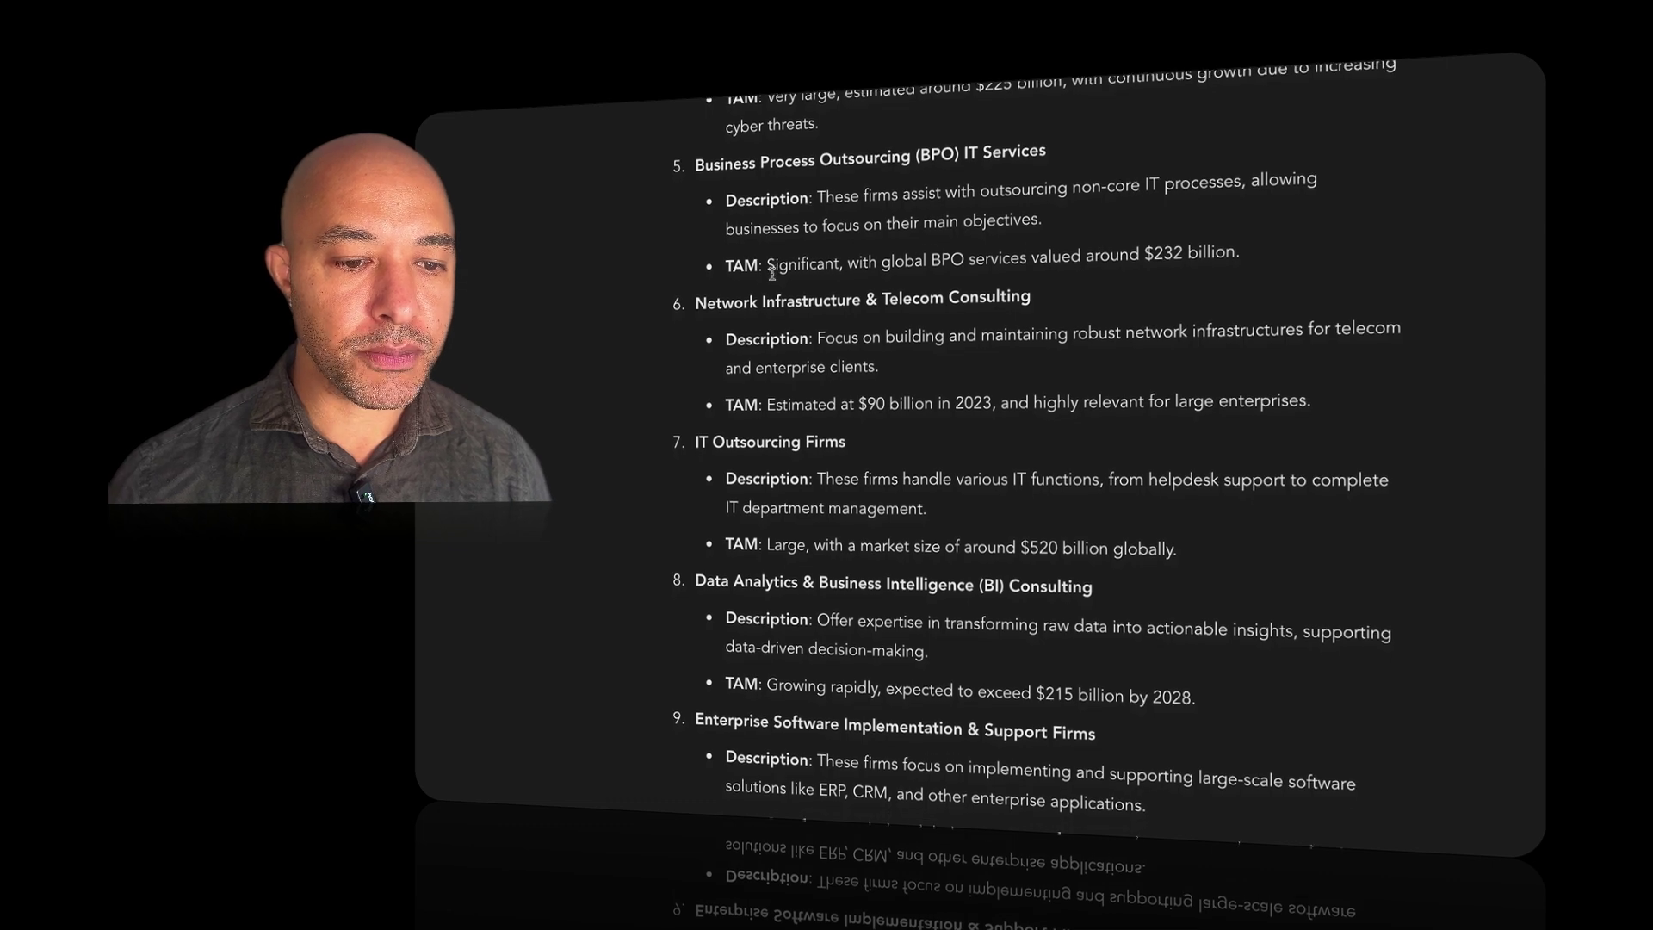
pyautogui.scroll(-1, 773, 274)
pyautogui.scroll(-3, 773, 274)
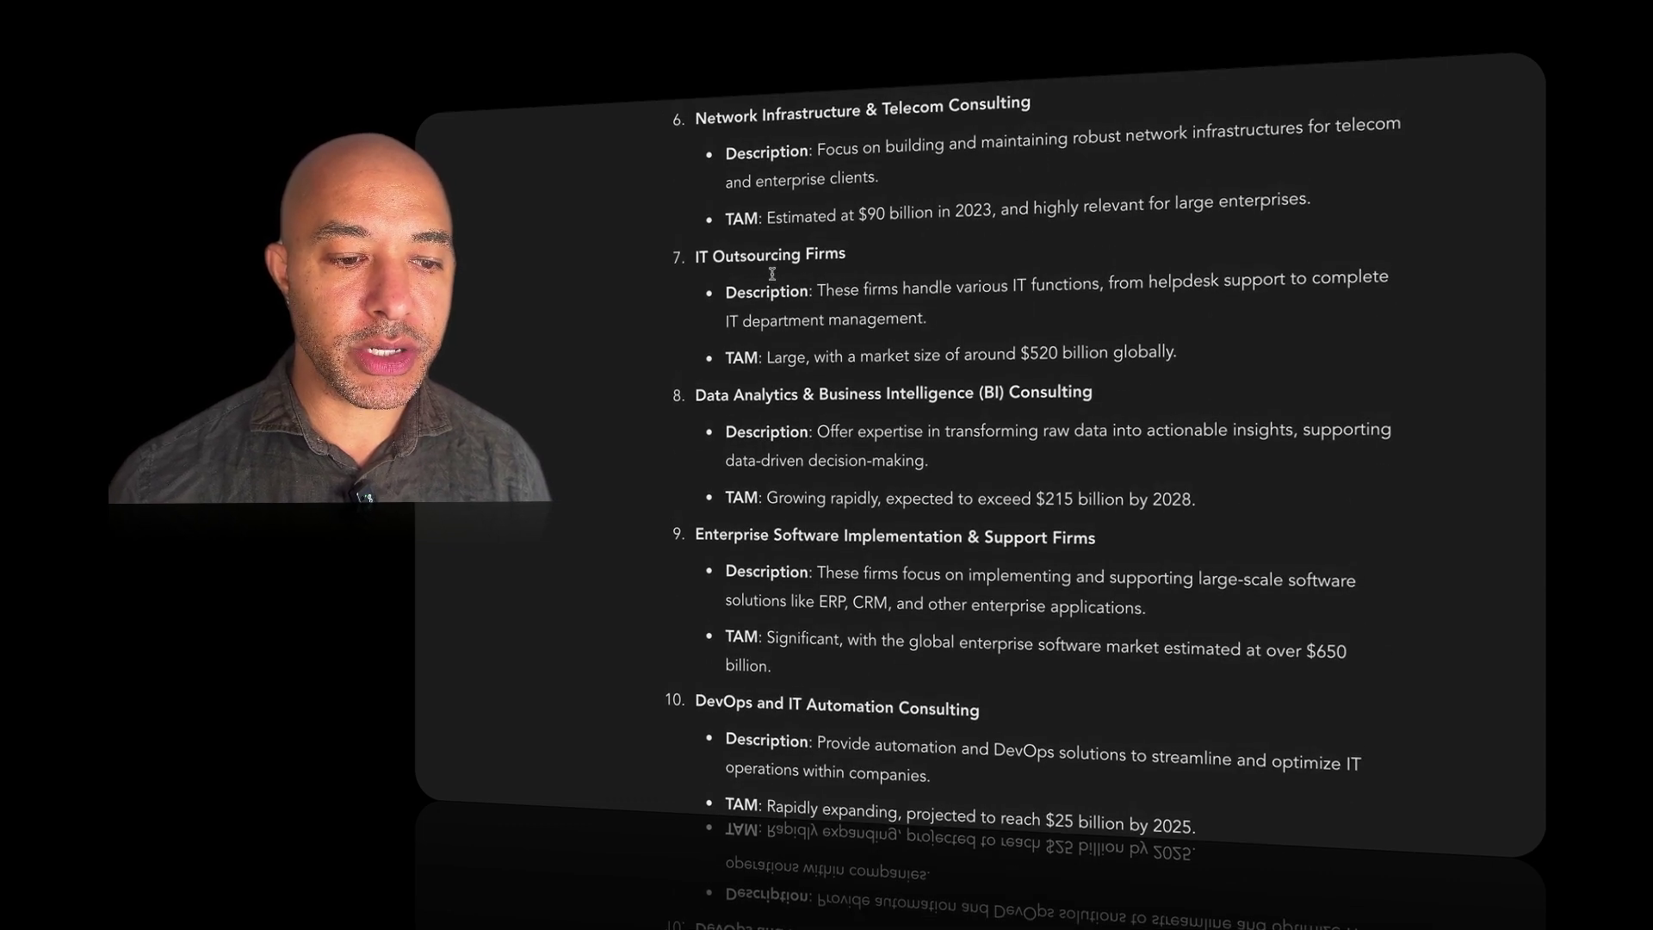
pyautogui.scroll(-3, 772, 274)
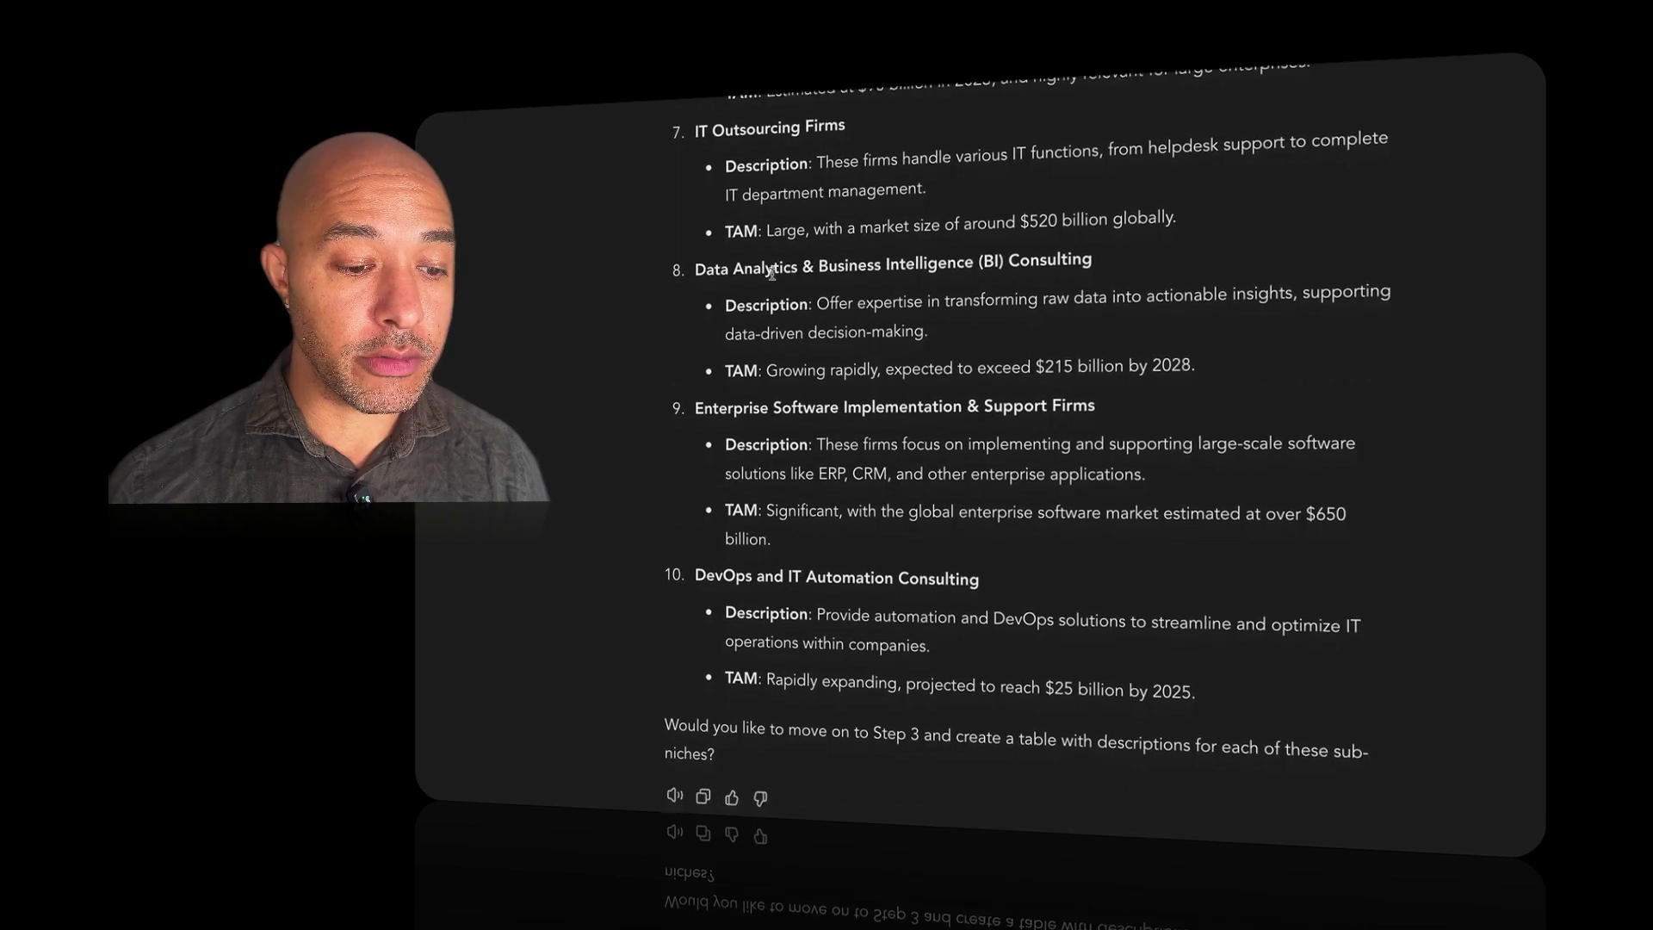
pyautogui.scroll(-1, 773, 274)
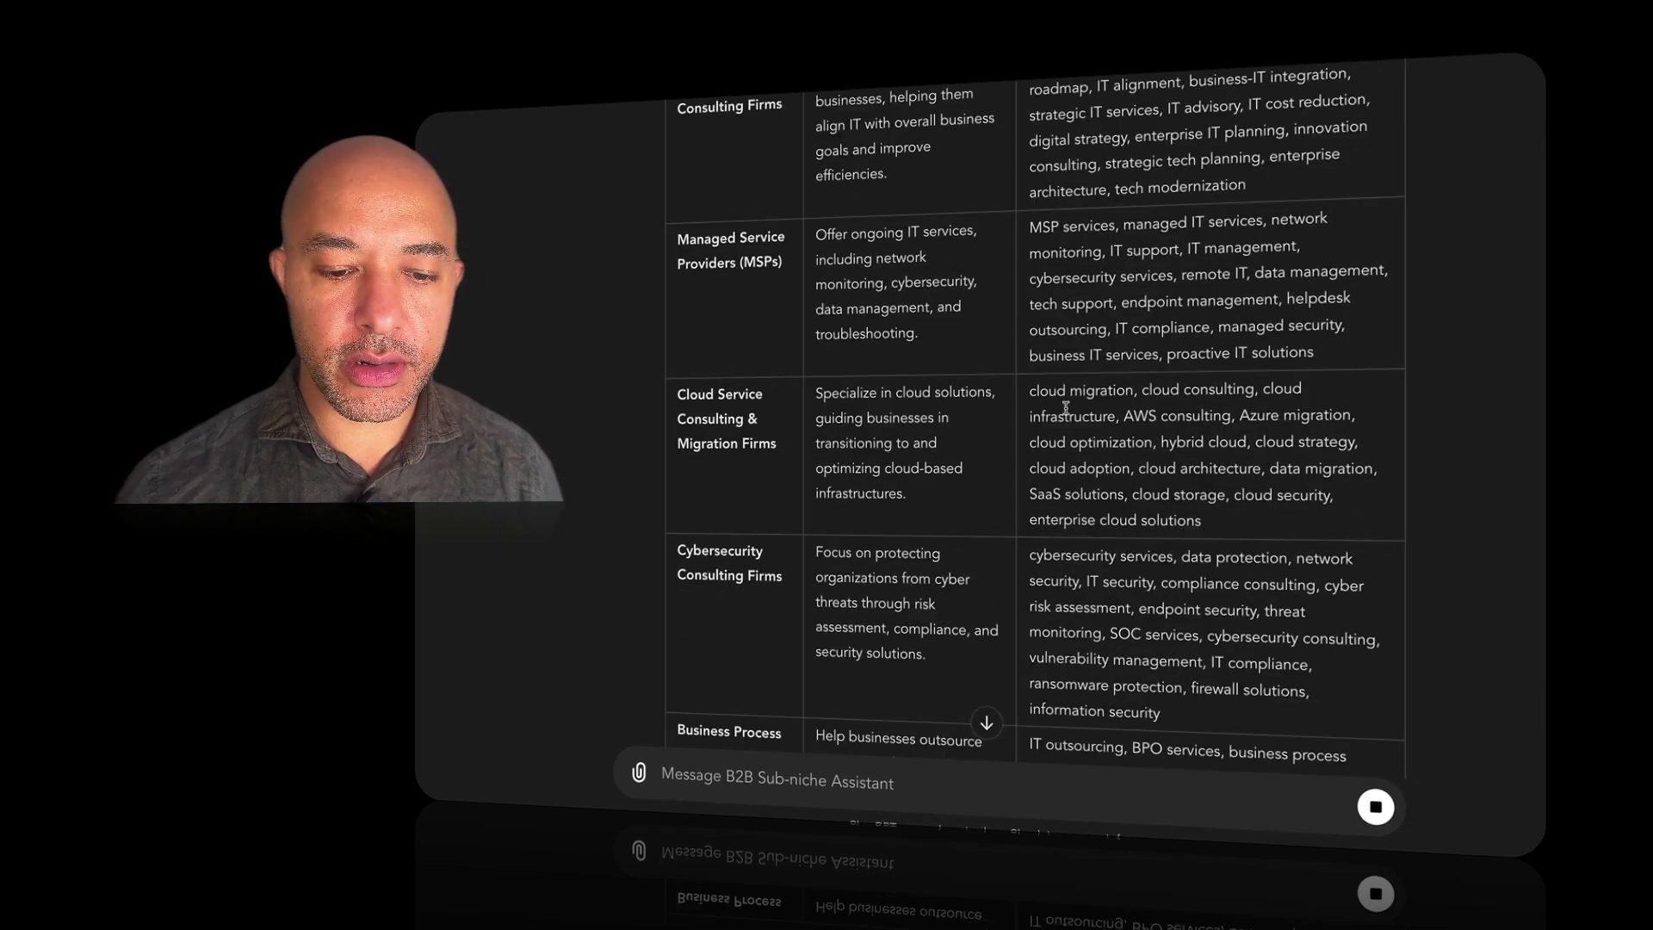
# - Review the keywords in the sub-niche table and reply "yes" to proceed to identifying pain points for specific business departments
pyautogui.moveTo(1029, 389); pyautogui.dragTo(1217, 517)
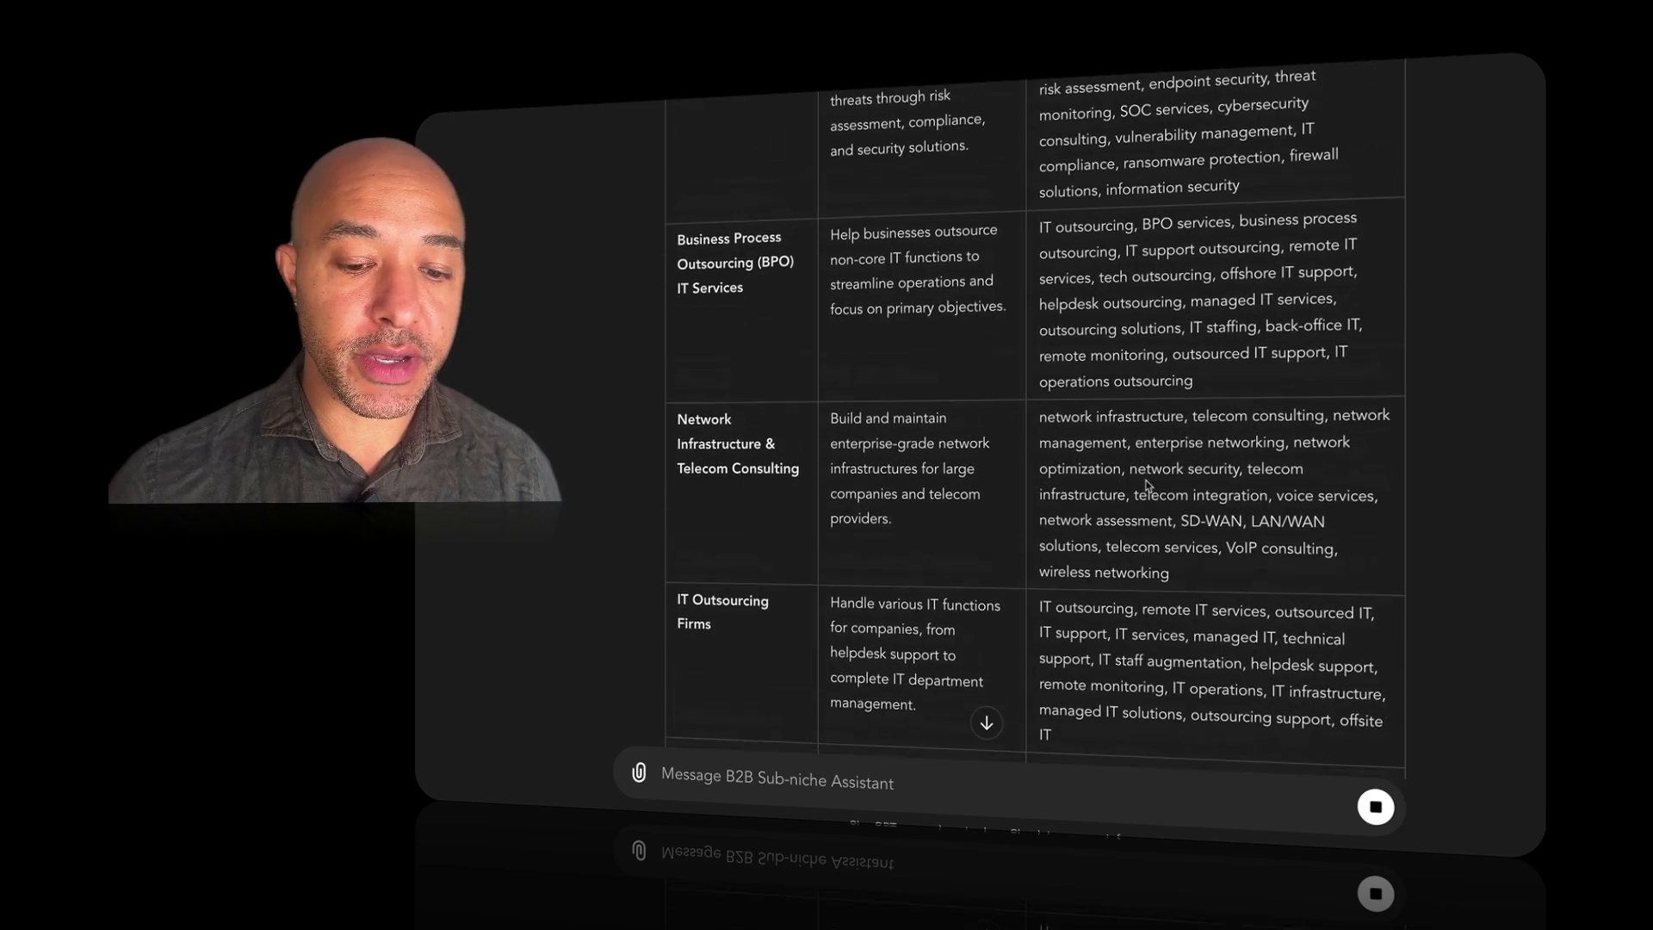
pyautogui.write('yes')
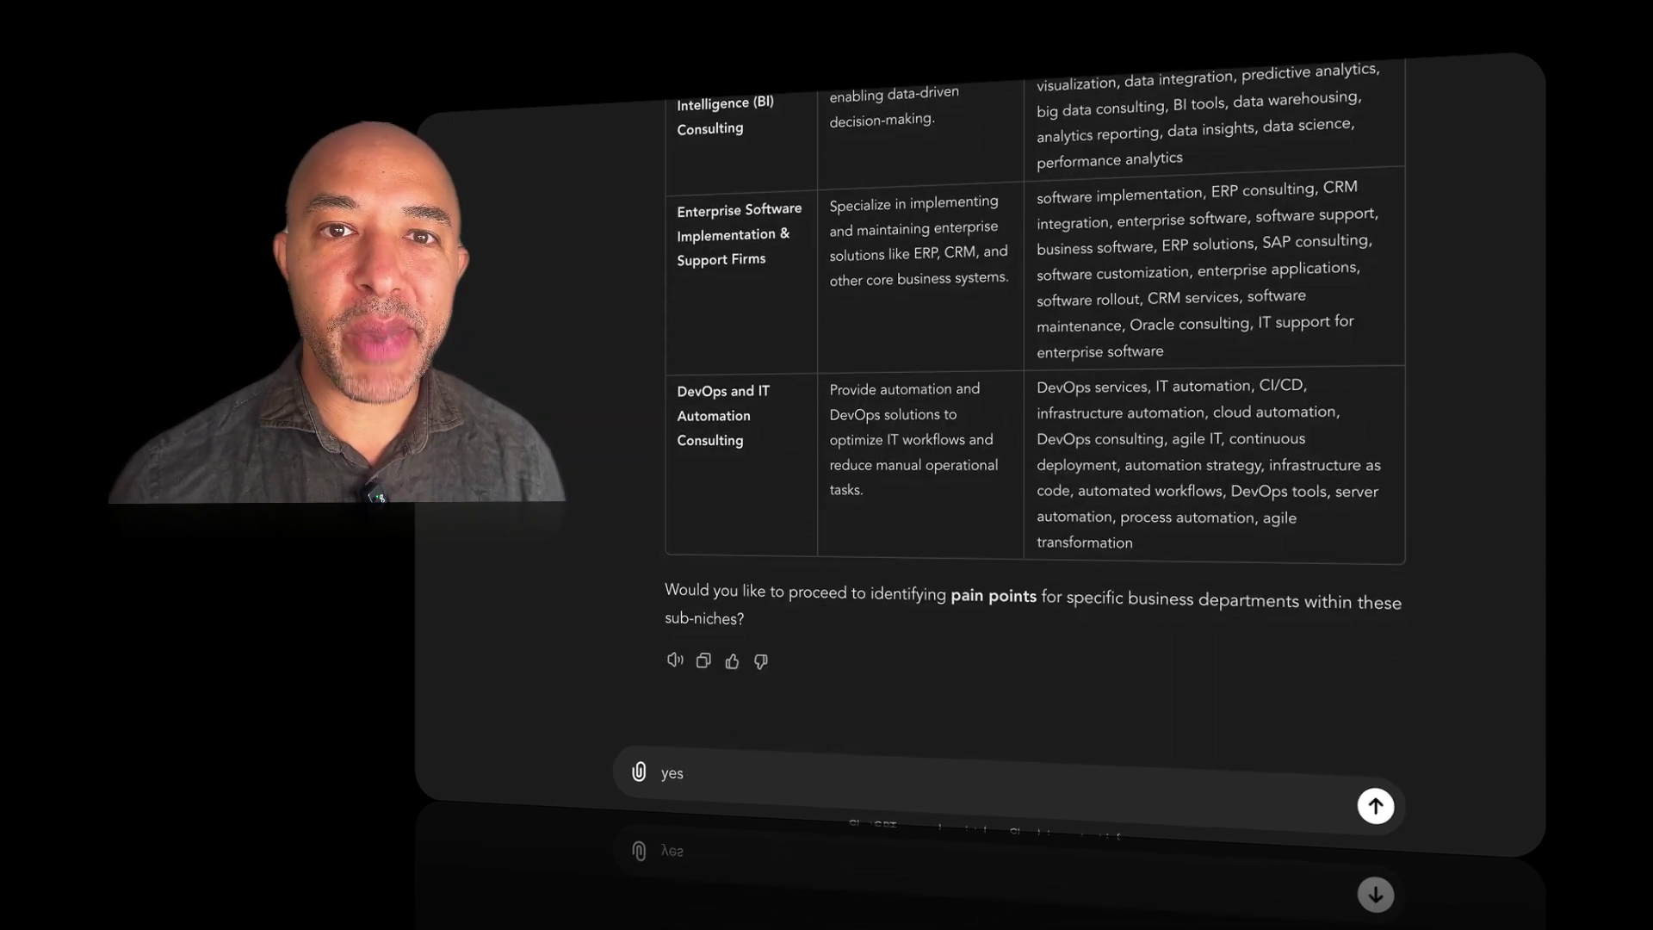
pyautogui.press('Return')
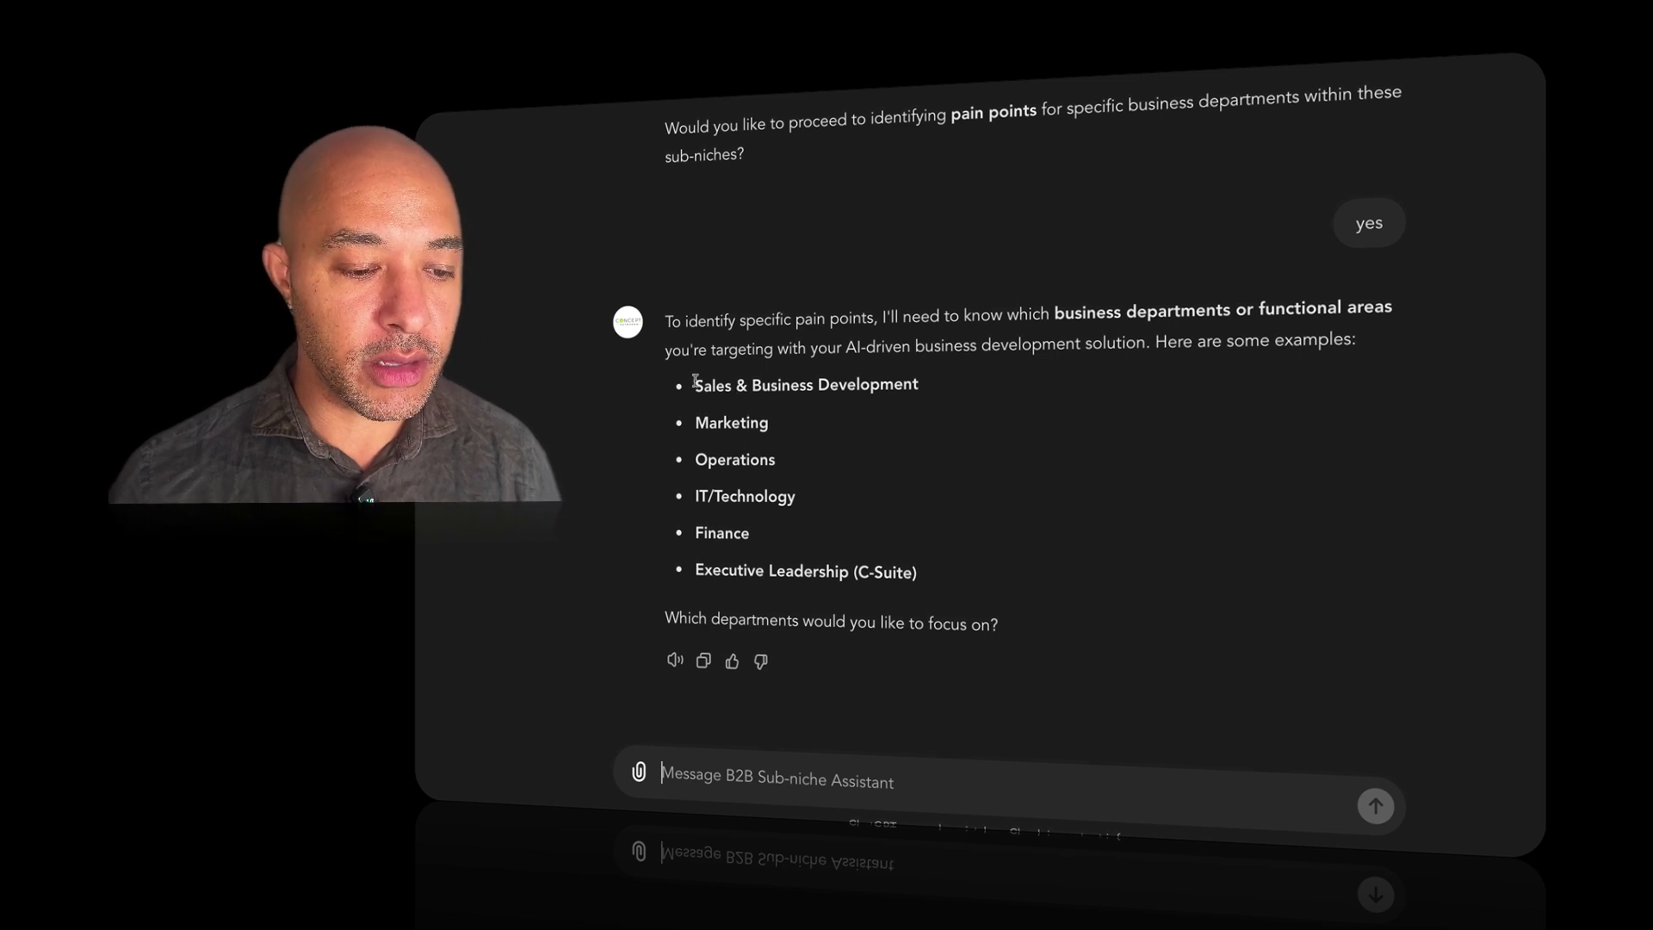
# - Examine the Sales & Business Development pain points for IT Strategy & Consulting Firms, including sales cycles, outreach bandwidth and lead quality
pyautogui.moveTo(696, 381); pyautogui.dragTo(967, 391)
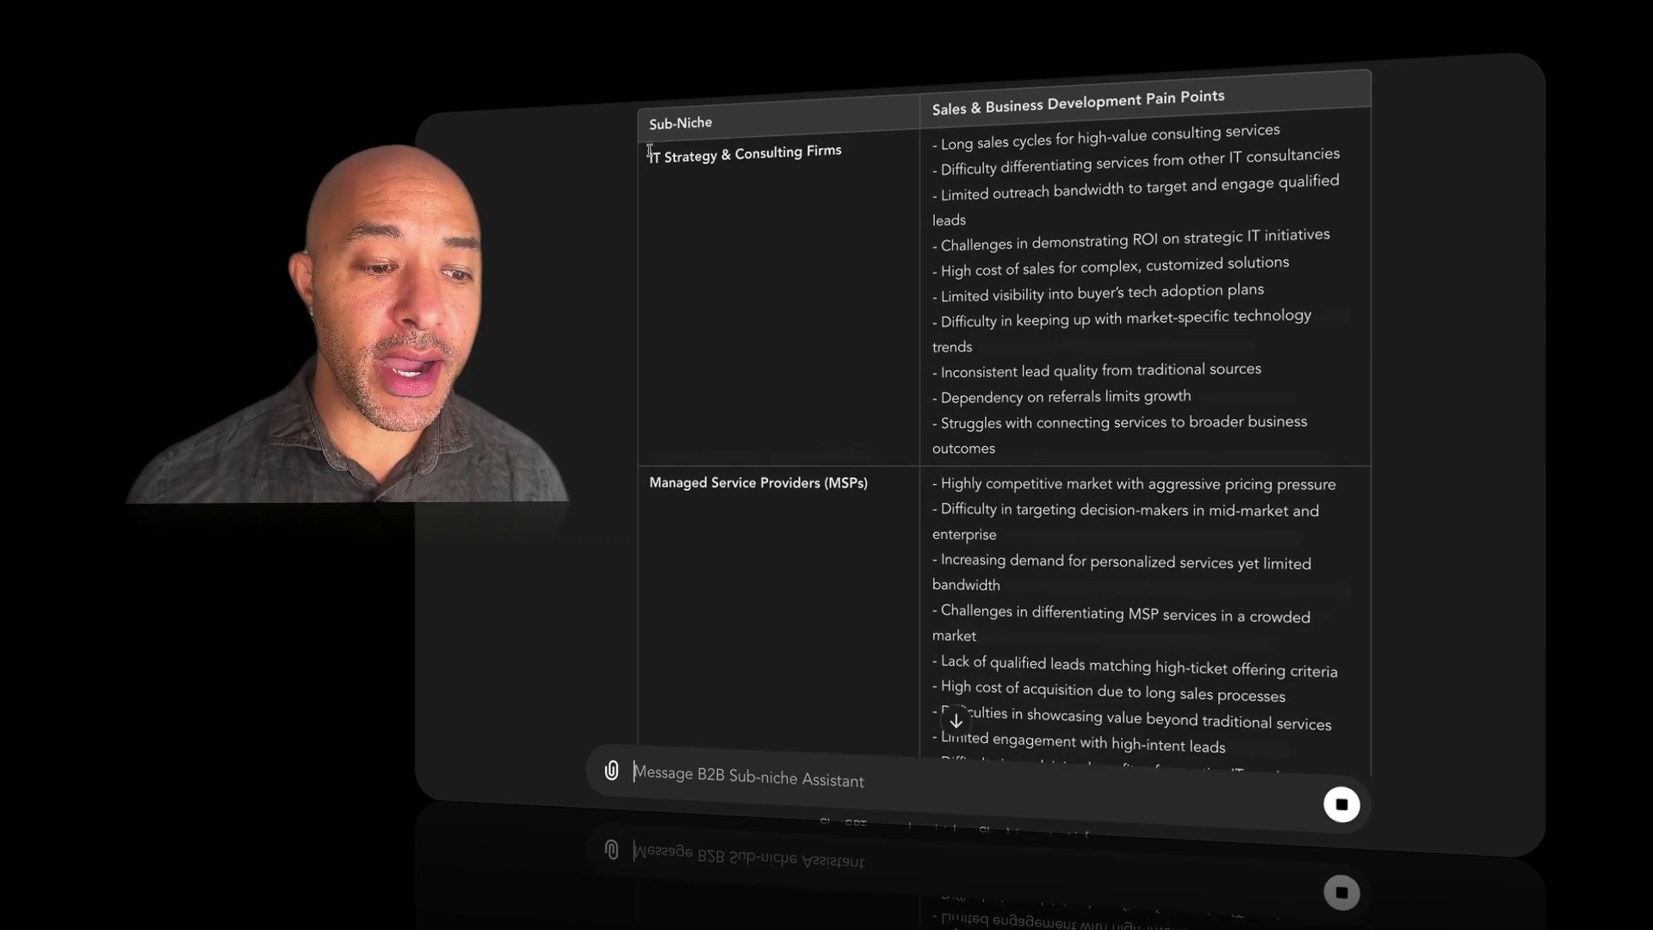
pyautogui.moveTo(793, 152); pyautogui.dragTo(844, 151)
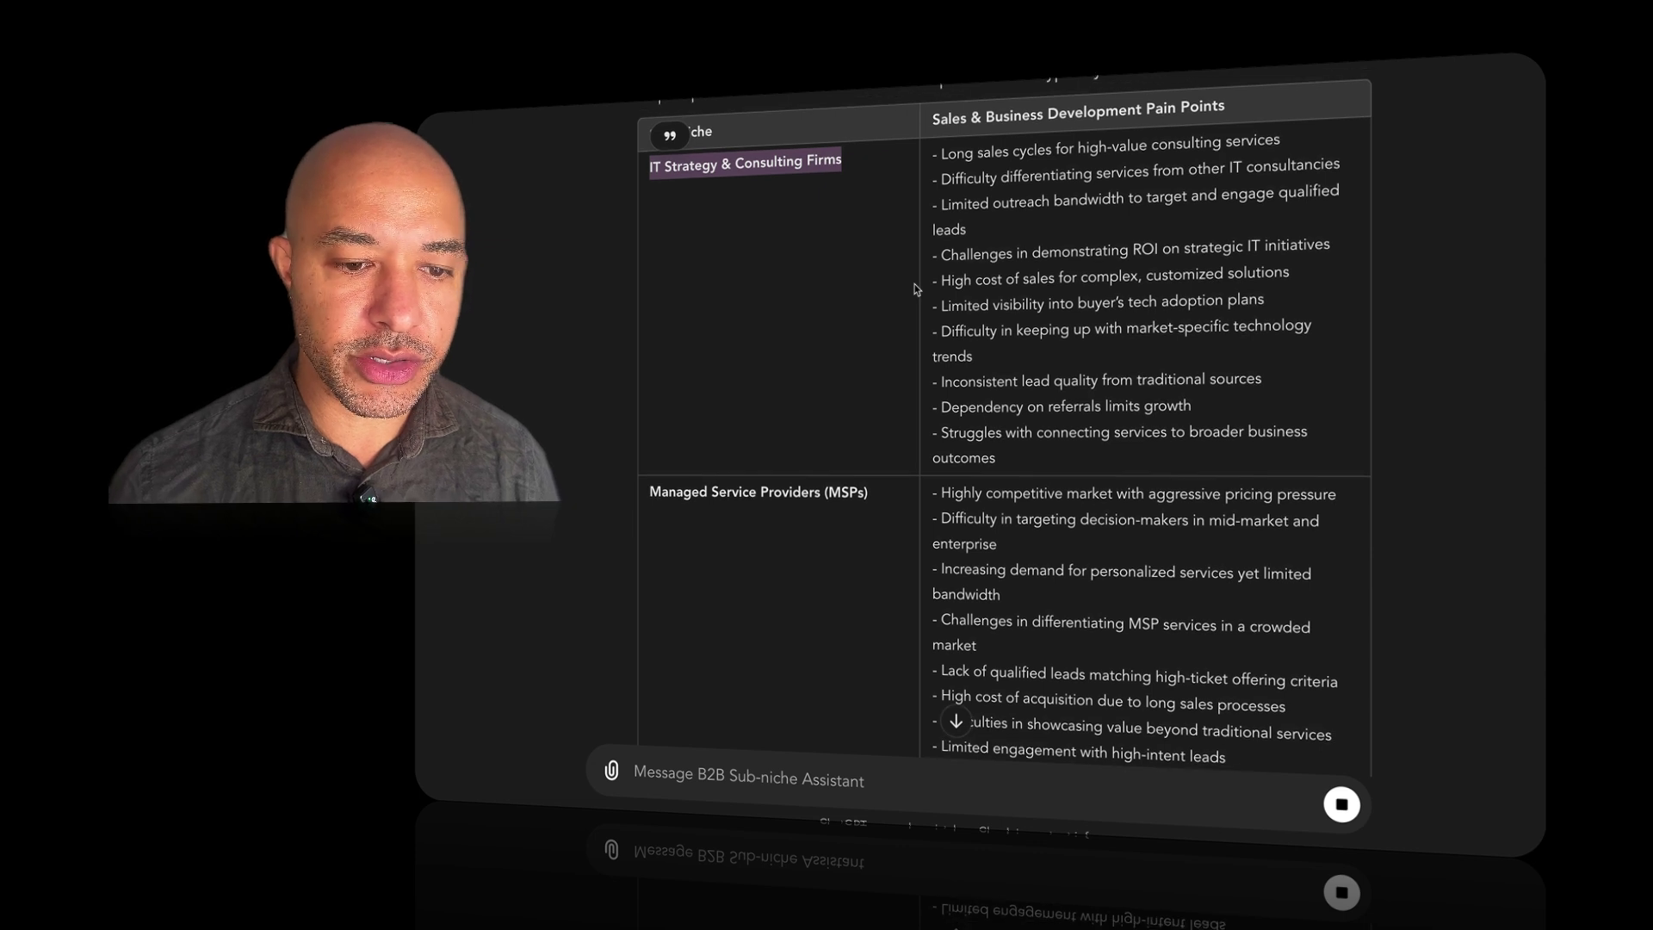
pyautogui.moveTo(942, 156); pyautogui.dragTo(1222, 137)
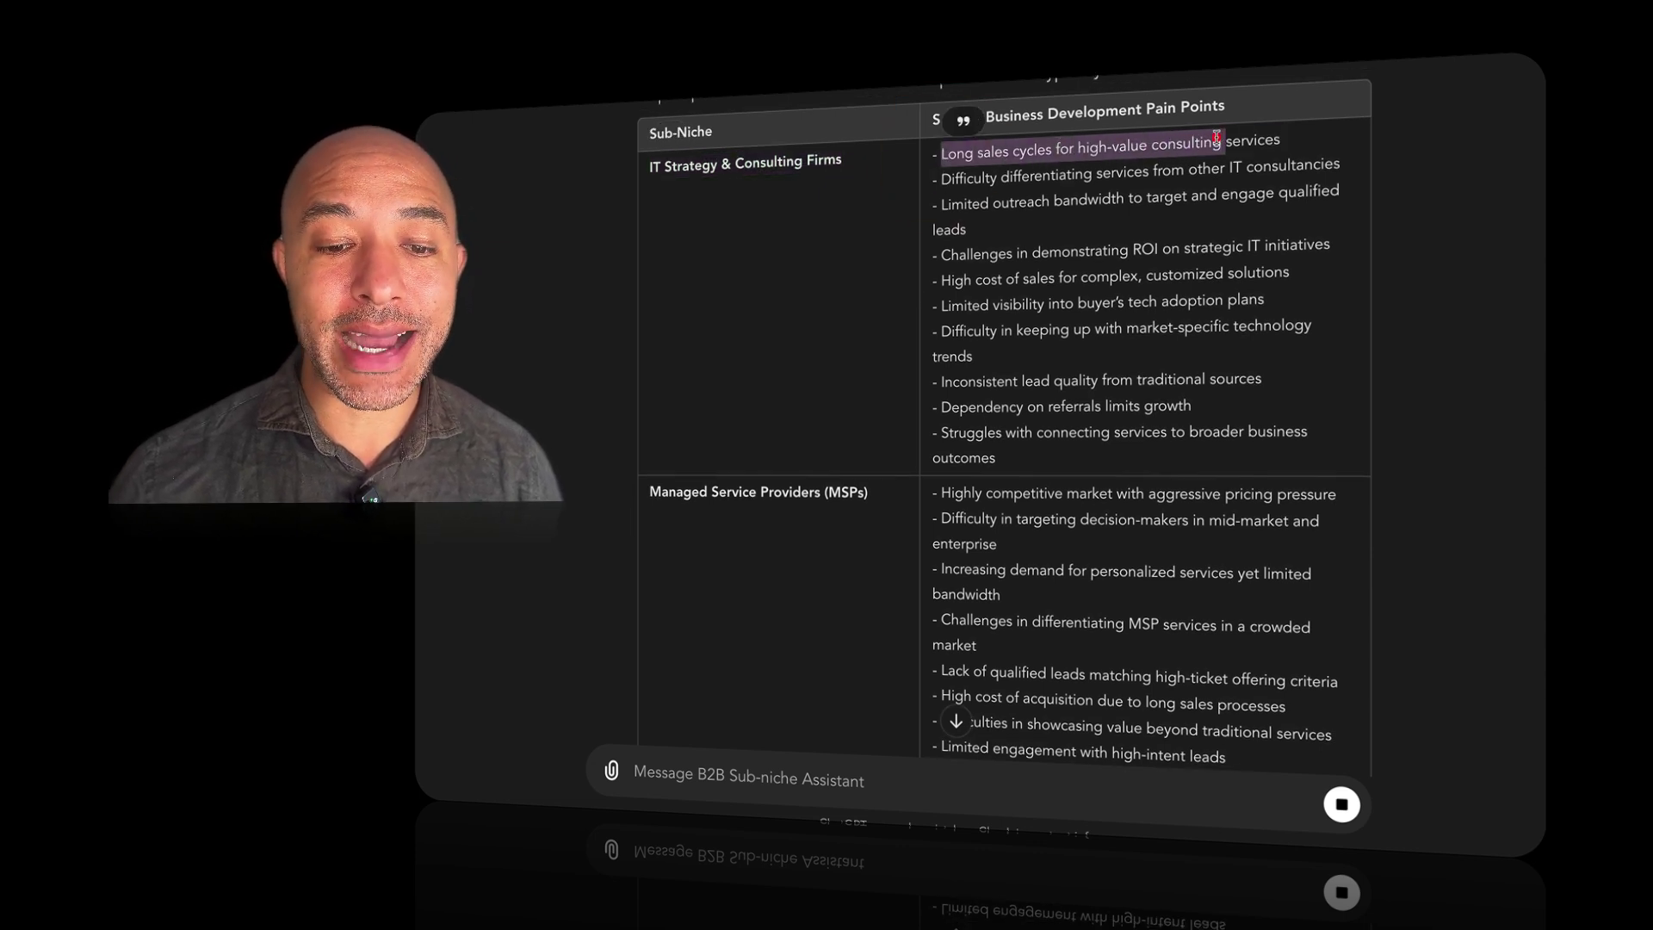
pyautogui.click(1233, 142)
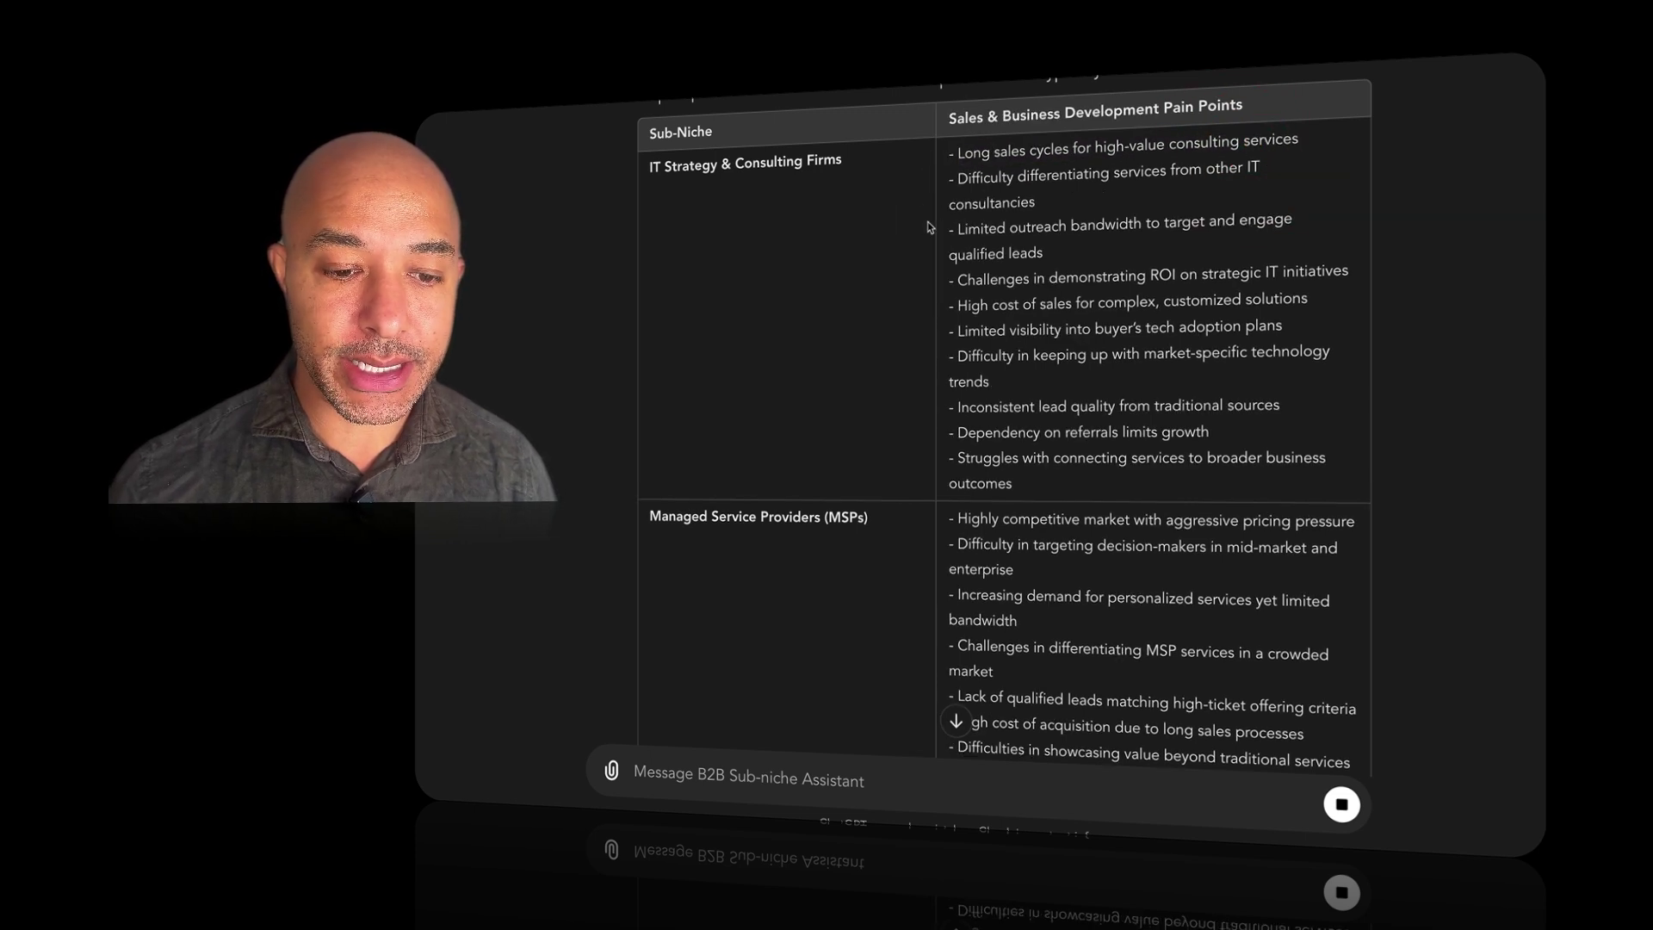
pyautogui.scroll(-1, 973, 221)
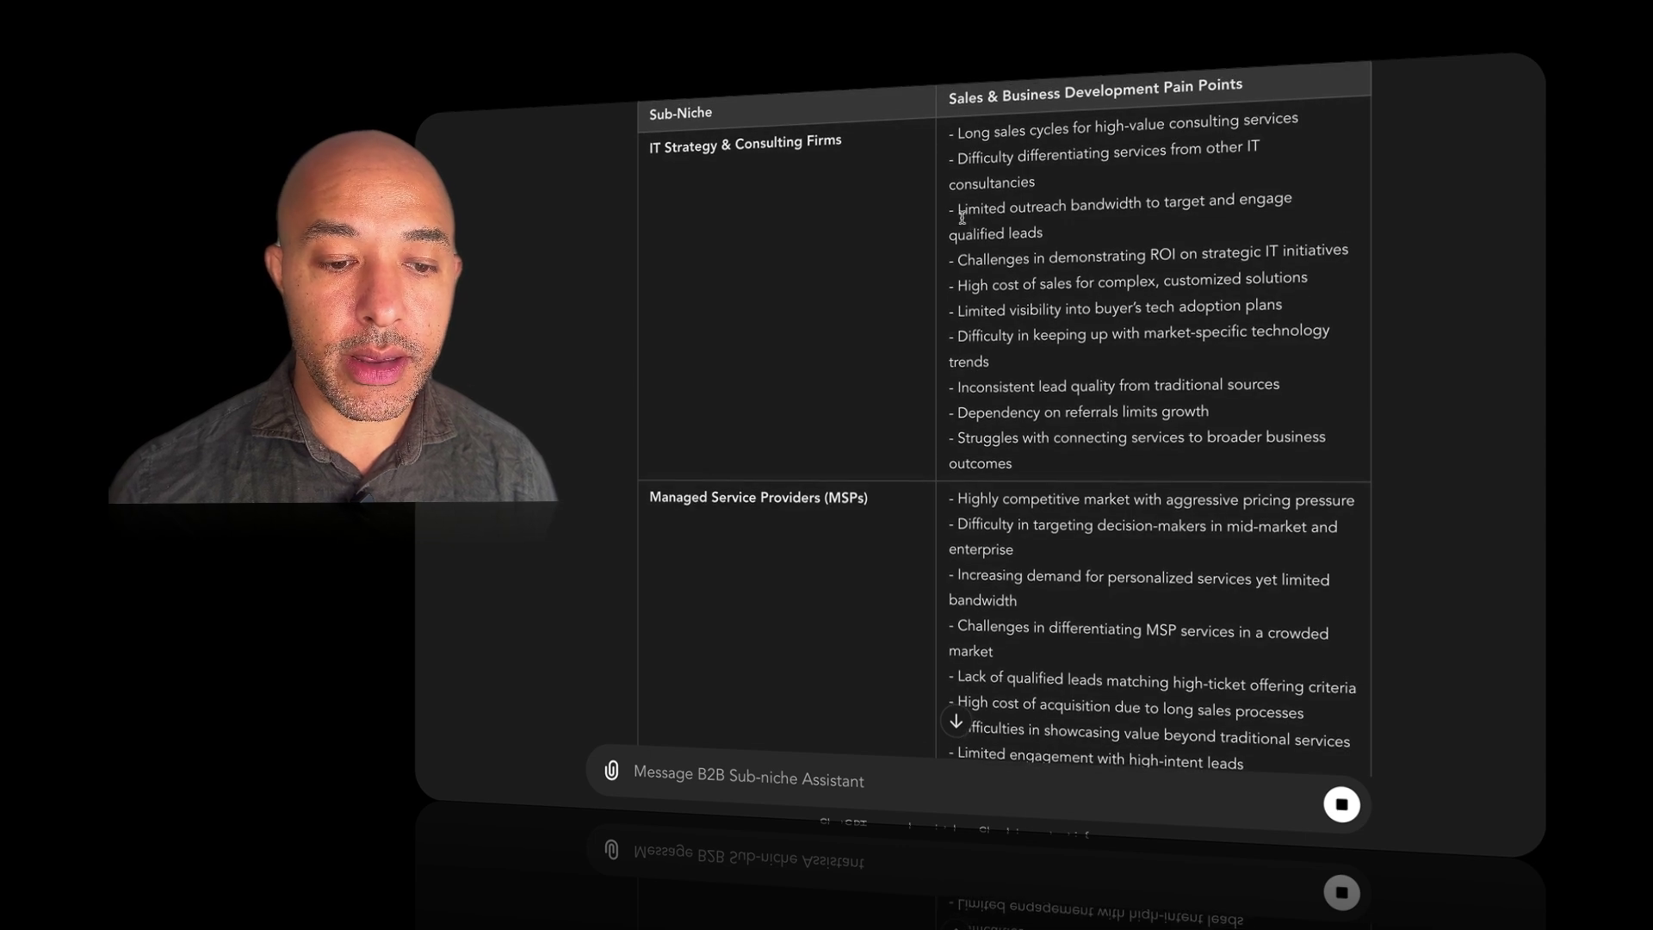
pyautogui.click(959, 208)
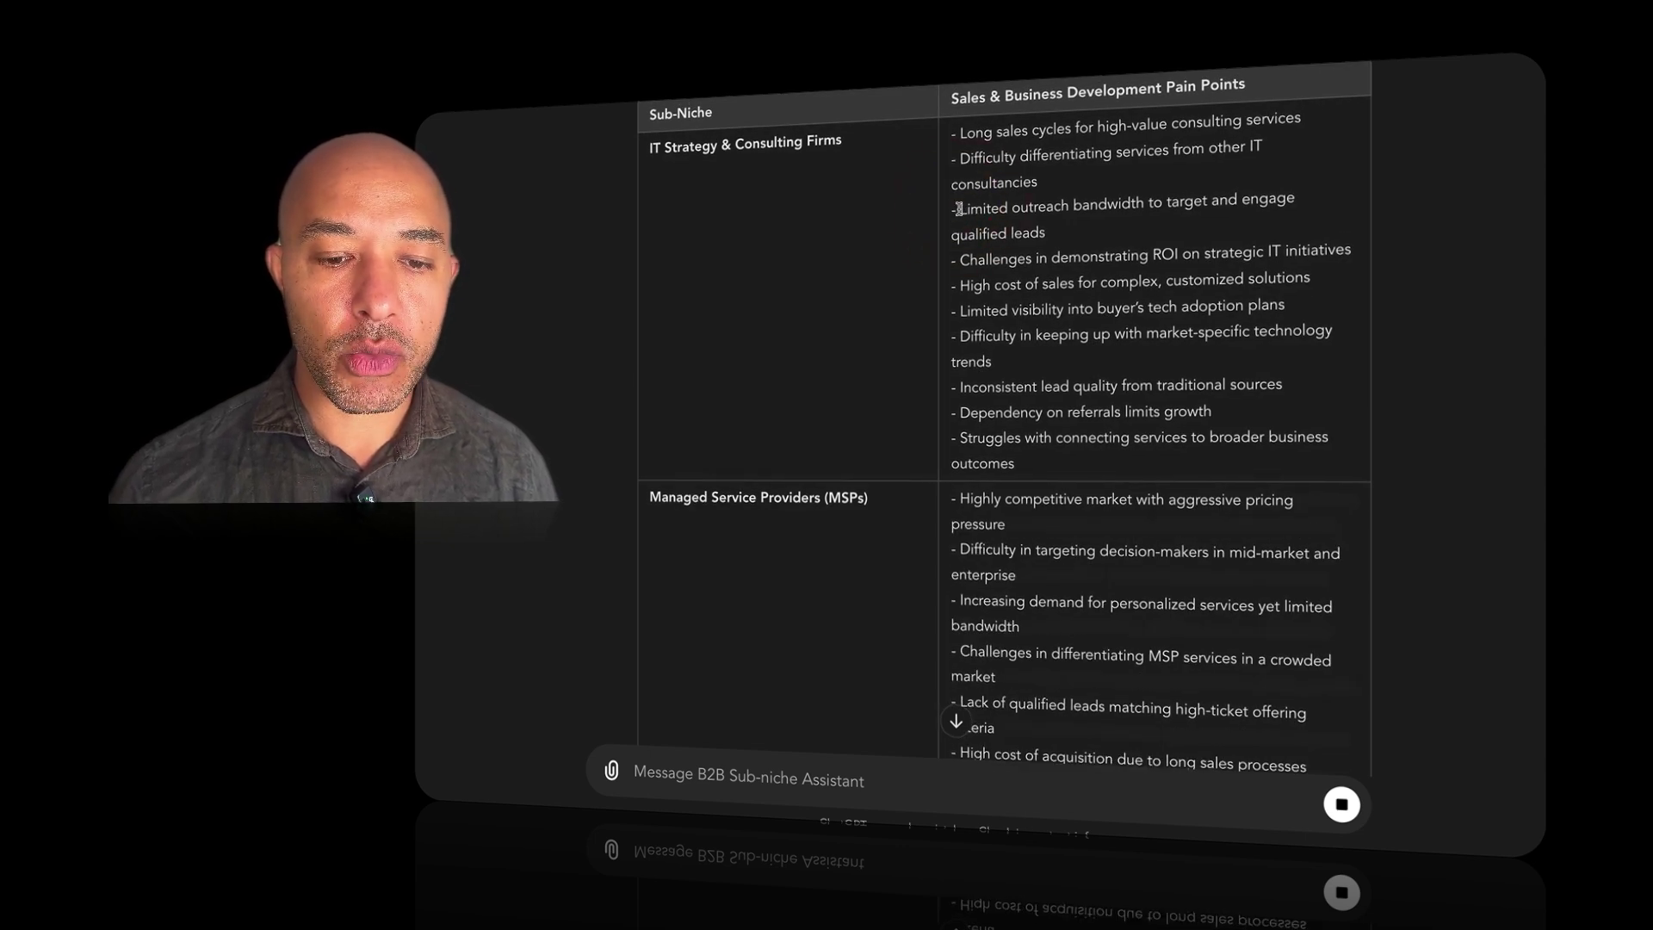
pyautogui.moveTo(979, 208); pyautogui.dragTo(1101, 231)
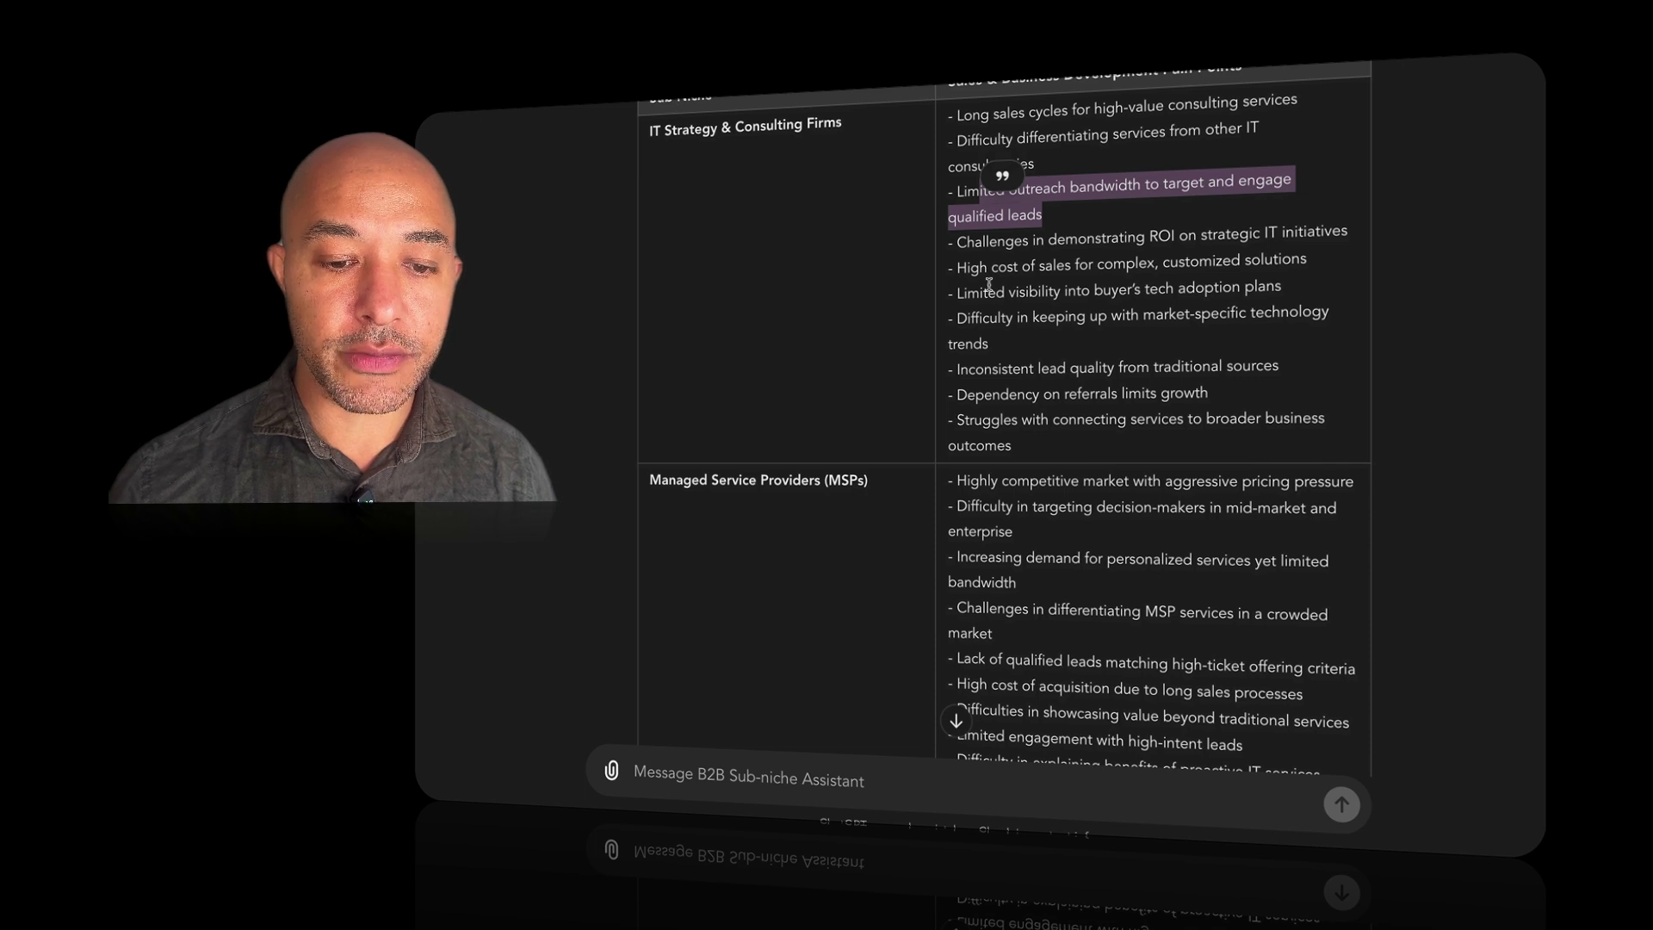
pyautogui.moveTo(1099, 264); pyautogui.dragTo(1306, 252)
pyautogui.scroll(-1, 1047, 302)
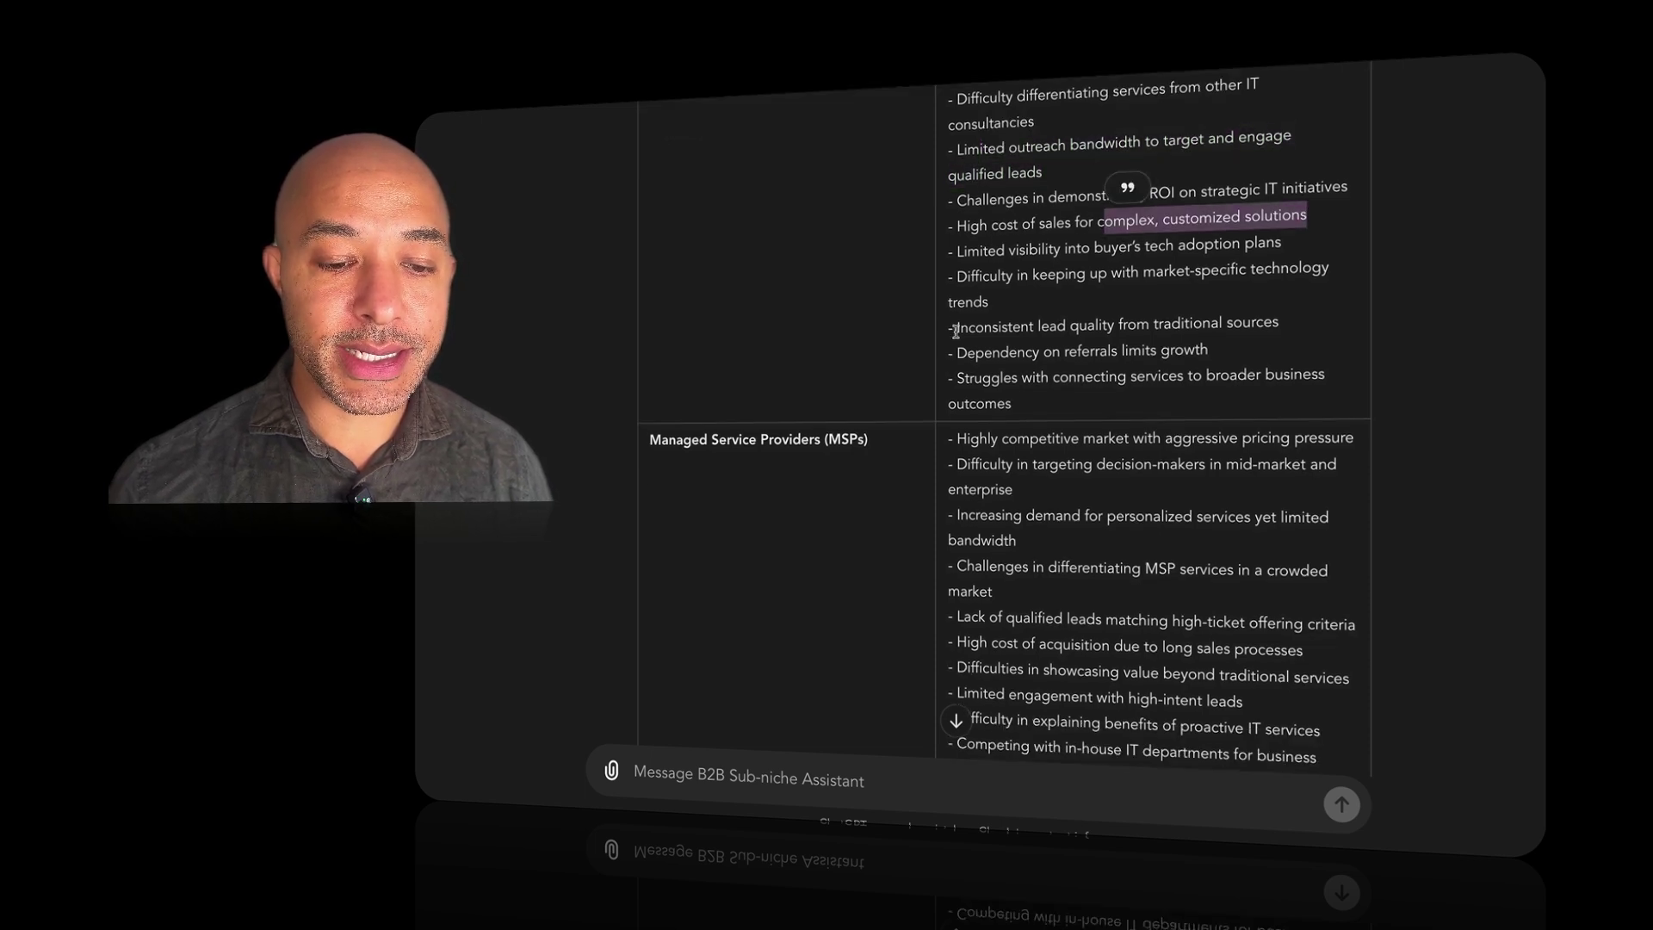
pyautogui.moveTo(955, 331); pyautogui.dragTo(1114, 327)
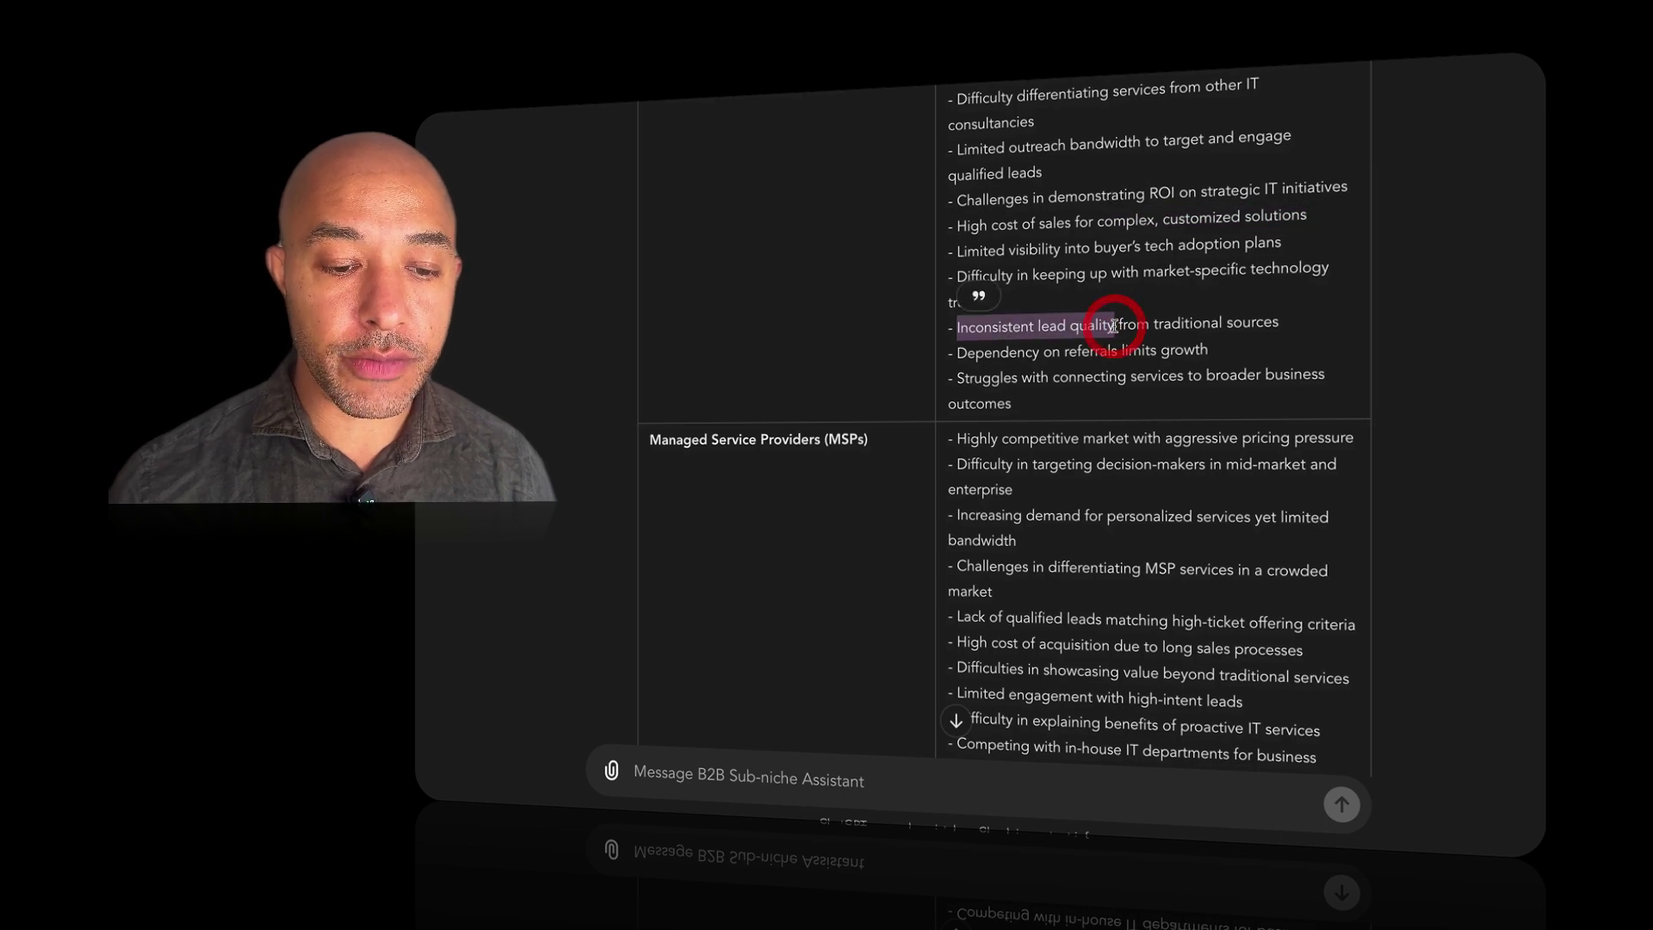
# - Examine the sales and business development pain points of the other sub-niches, especially Cybersecurity Consulting Firms
pyautogui.scroll(-10, 1114, 325)
pyautogui.scroll(-5, 1115, 327)
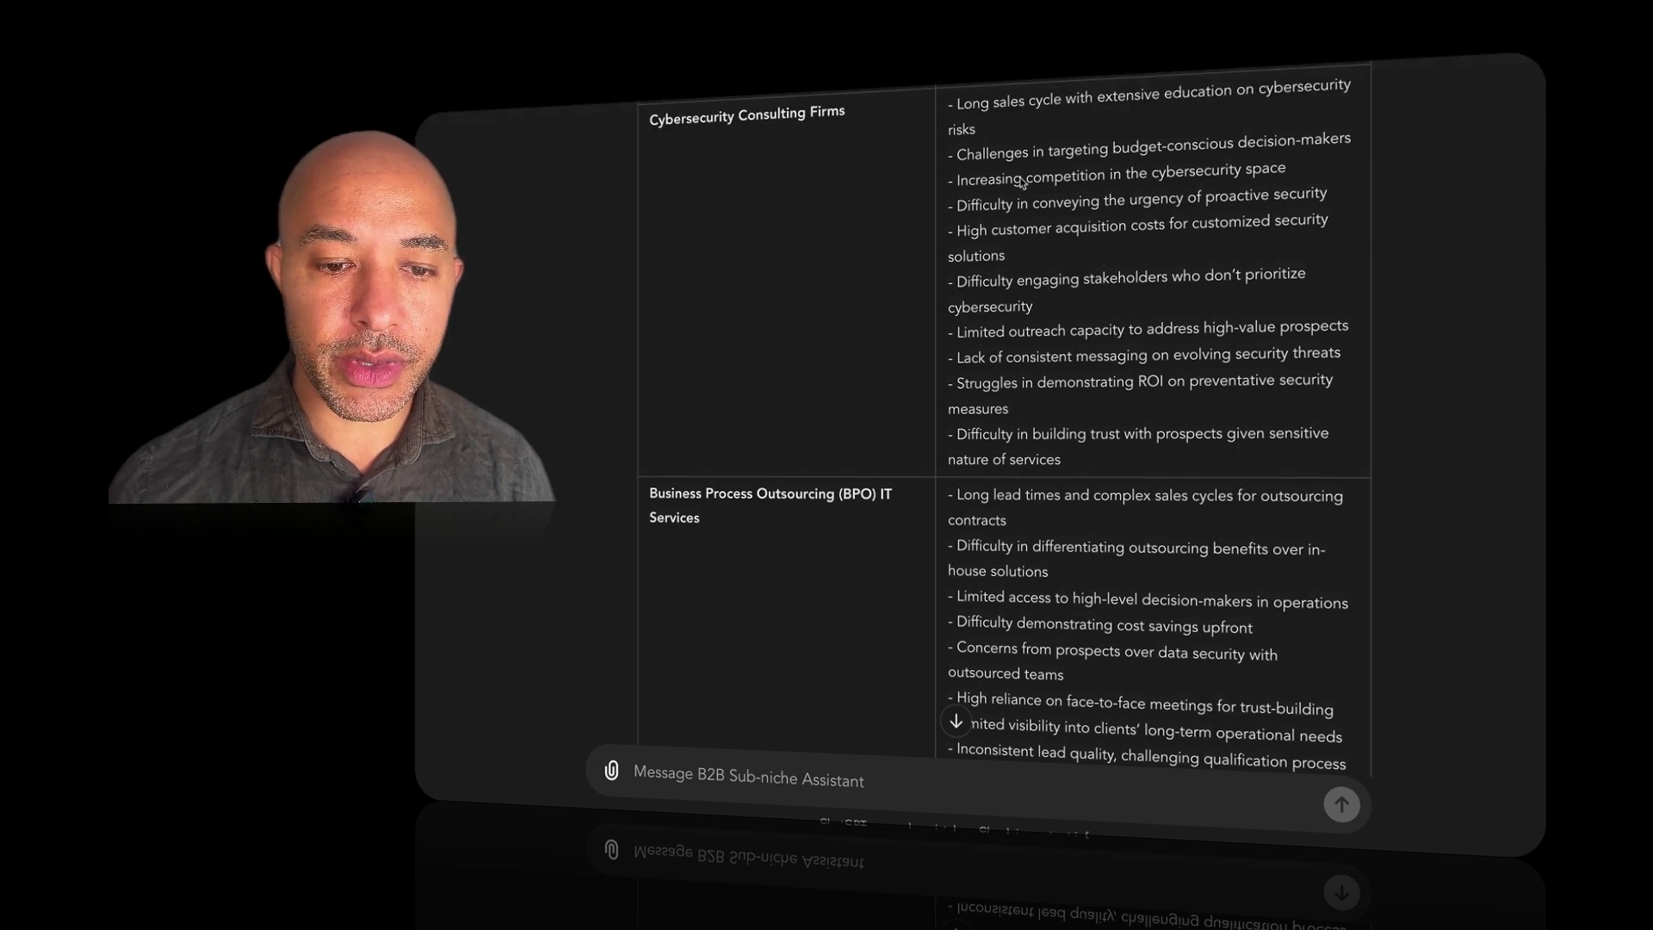
pyautogui.moveTo(1084, 98); pyautogui.dragTo(1403, 66)
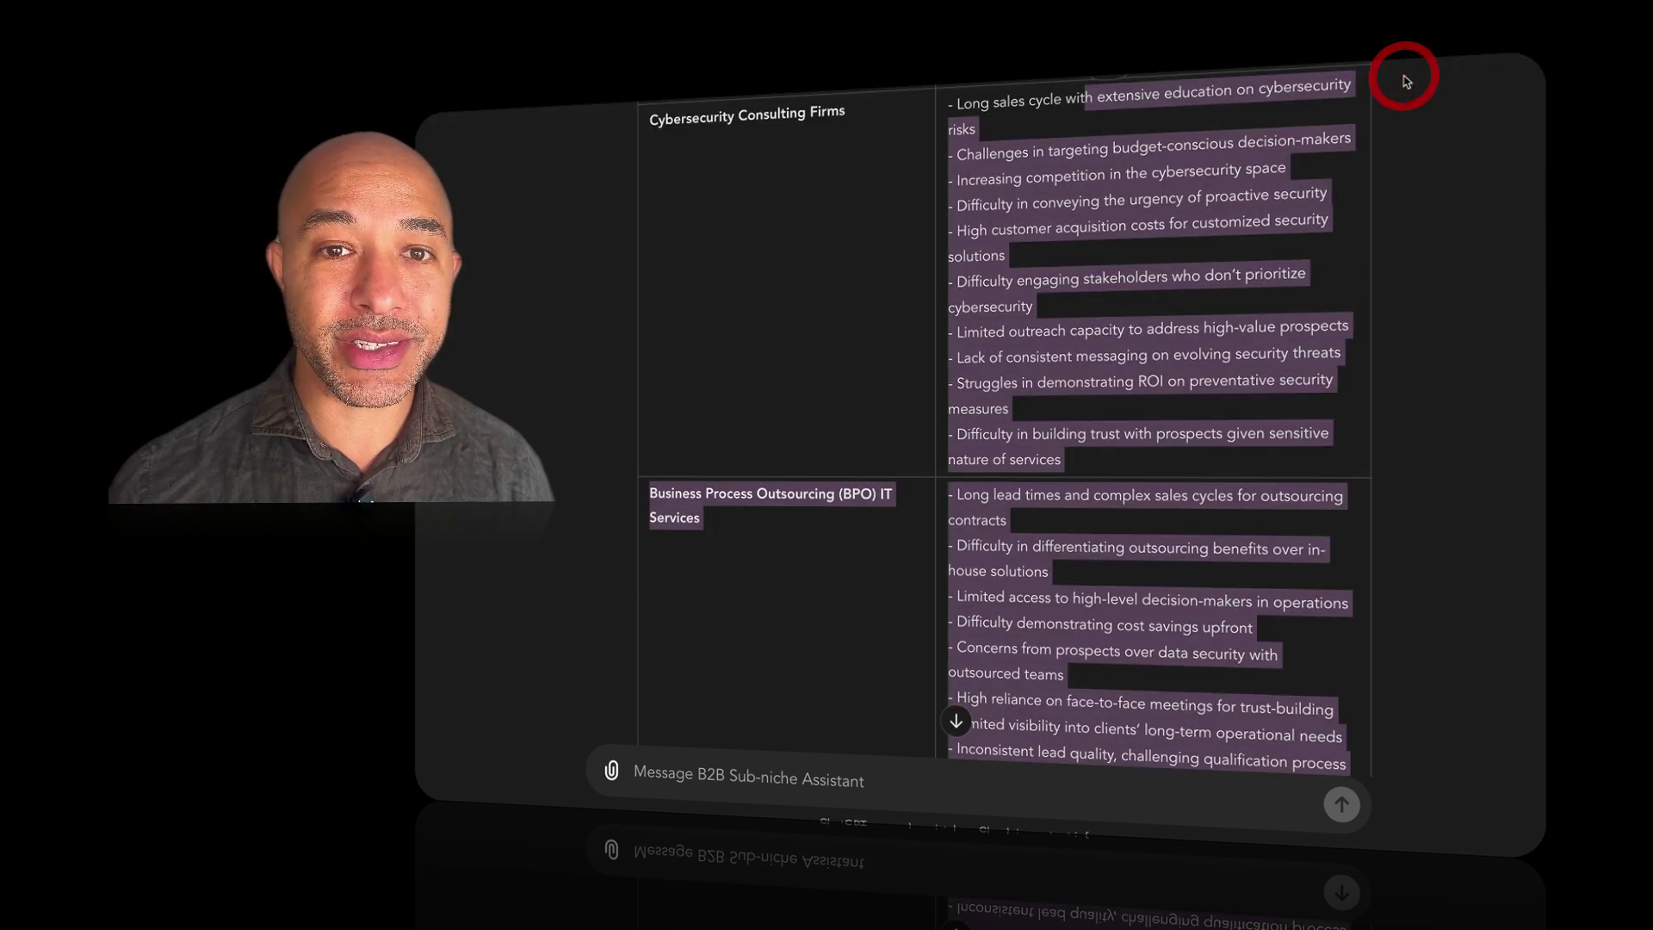
pyautogui.click(1343, 102)
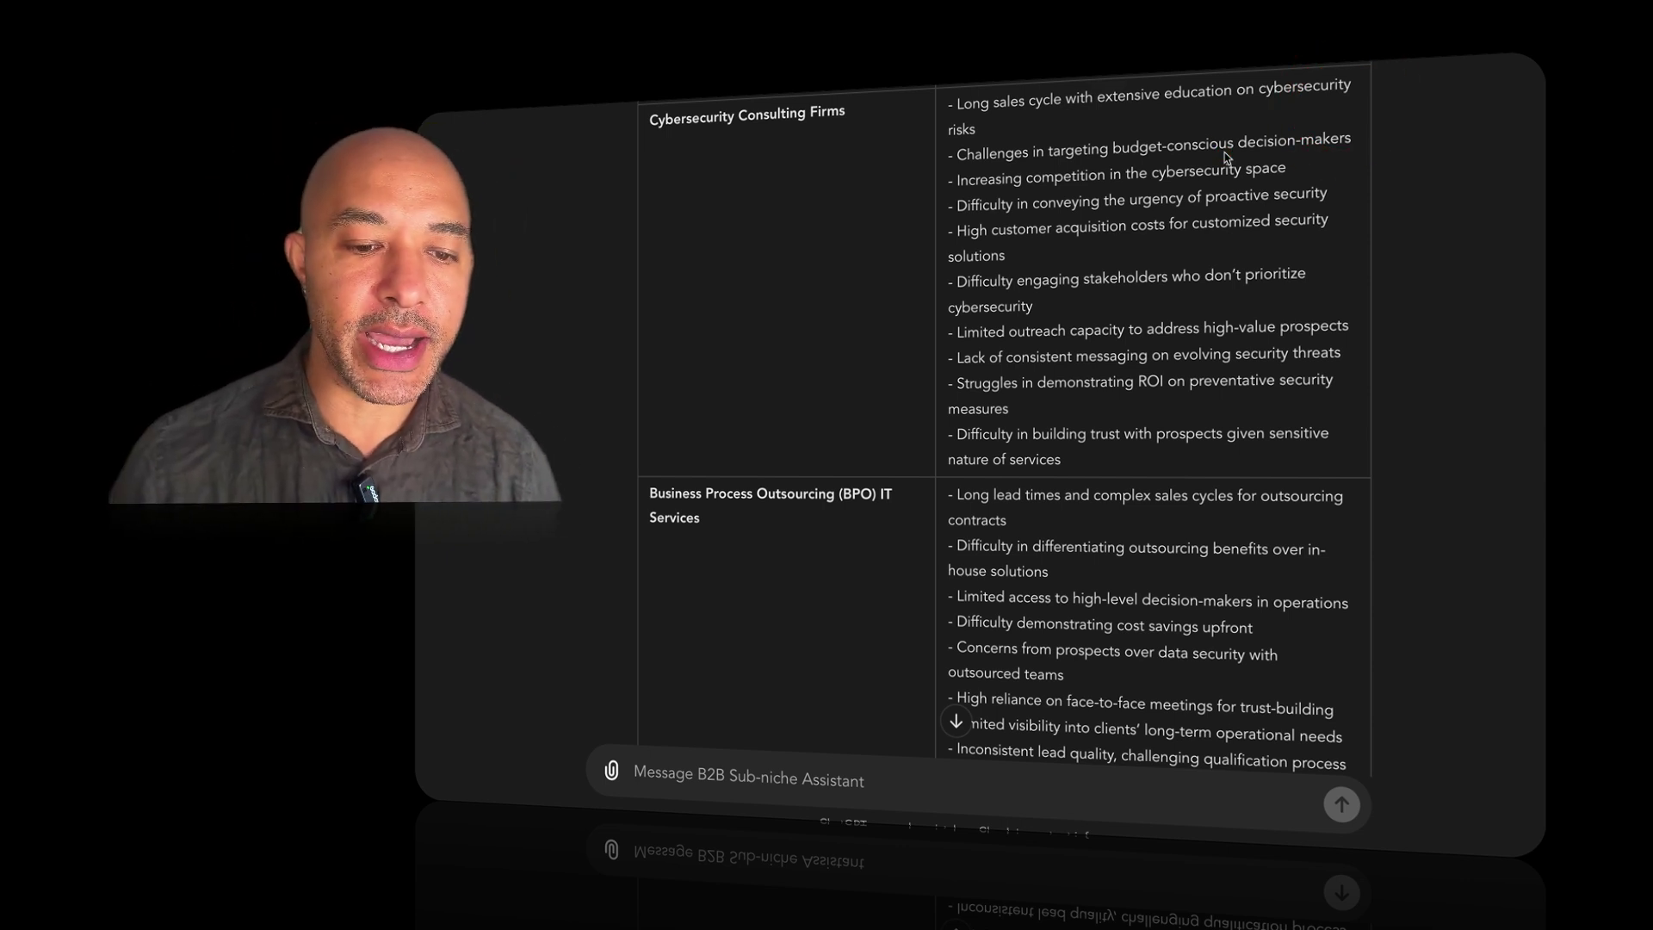
pyautogui.scroll(-1, 1227, 155)
pyautogui.scroll(-1, 1227, 158)
pyautogui.scroll(1, 1227, 159)
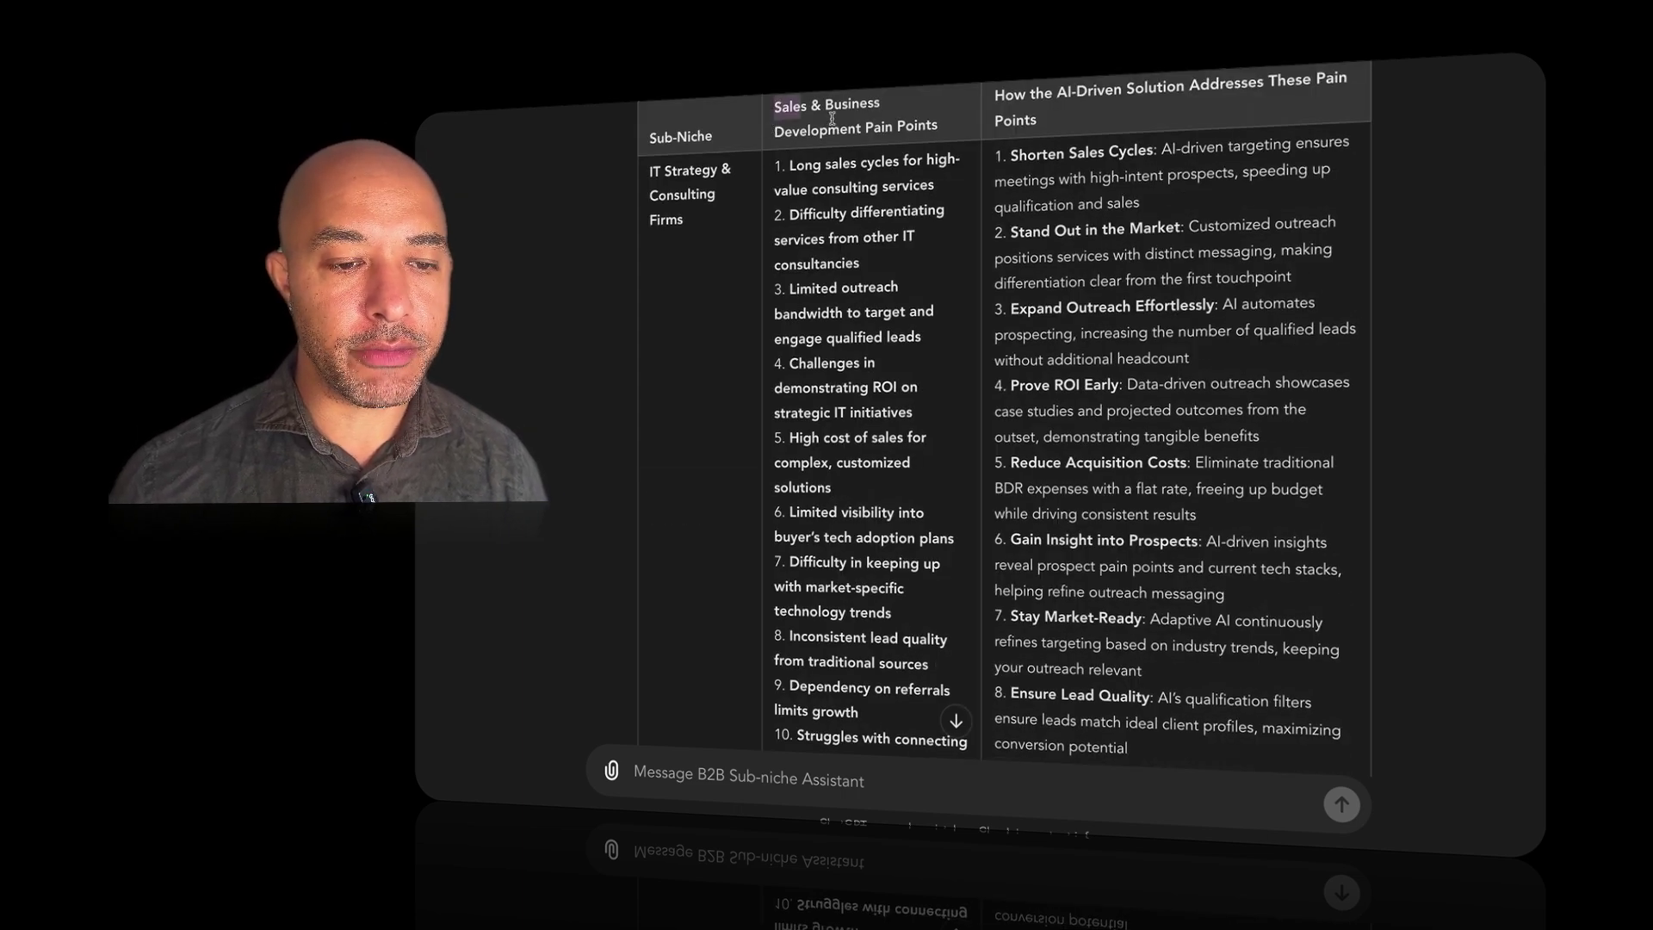
# - Review the table matching pain points to the AI-driven solution and reply "yes" to continue to the five-whys analysis
pyautogui.moveTo(832, 119); pyautogui.dragTo(1062, 121)
pyautogui.scroll(-6, 904, 517)
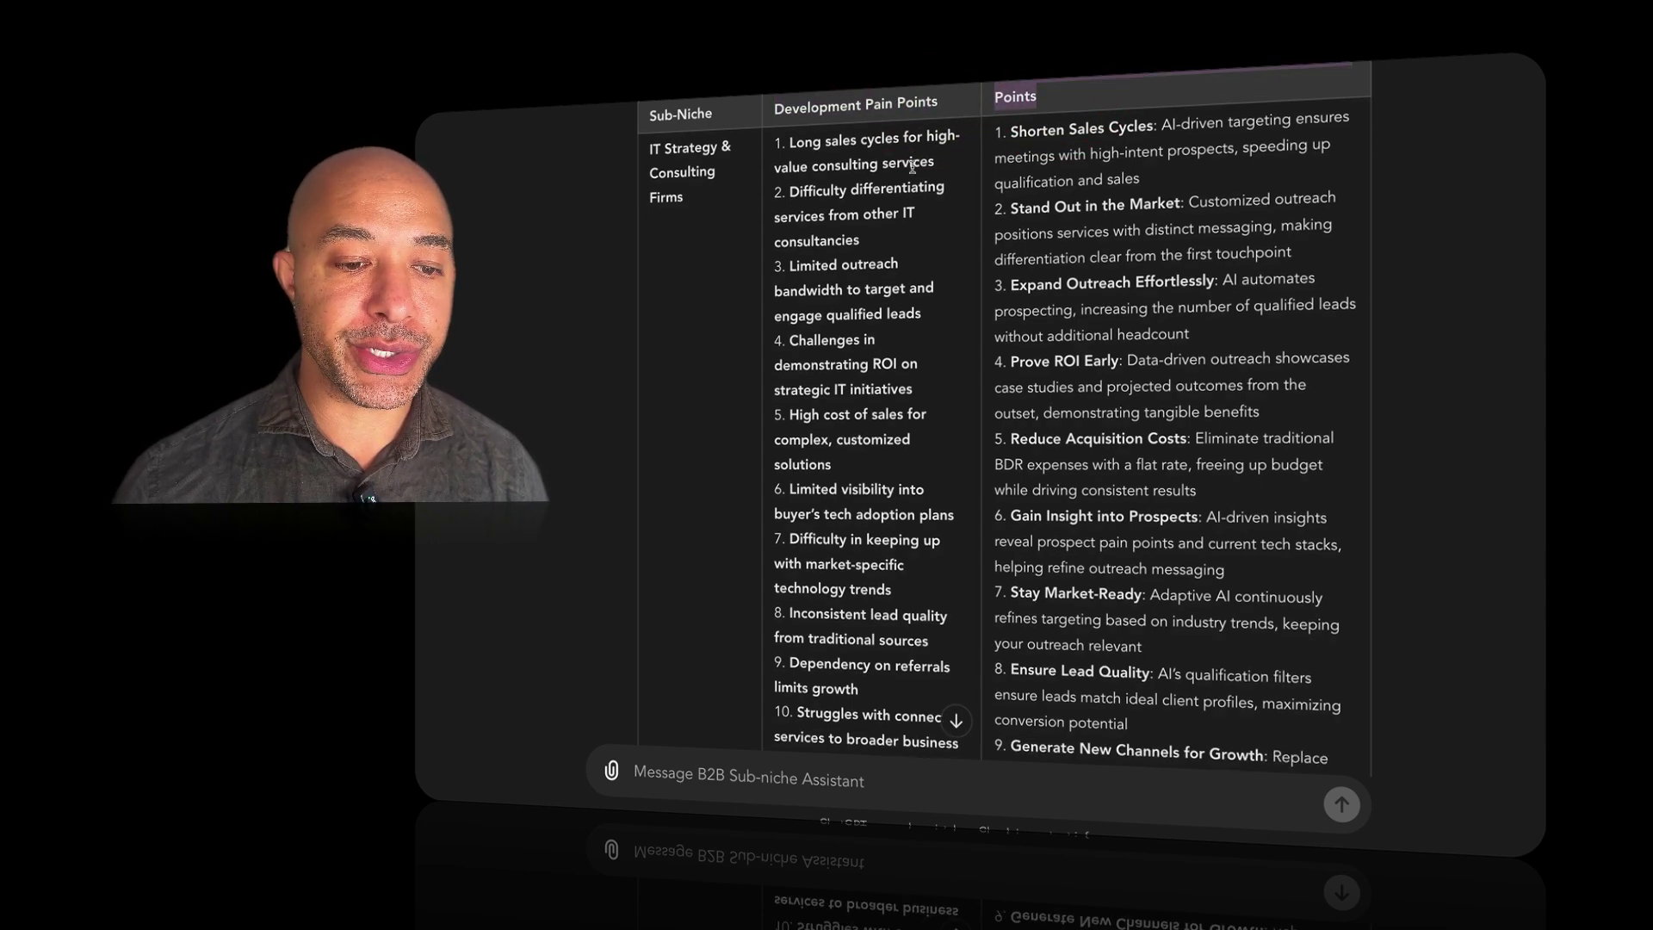
pyautogui.click(762, 777)
pyautogui.write('yes')
pyautogui.press('Return')
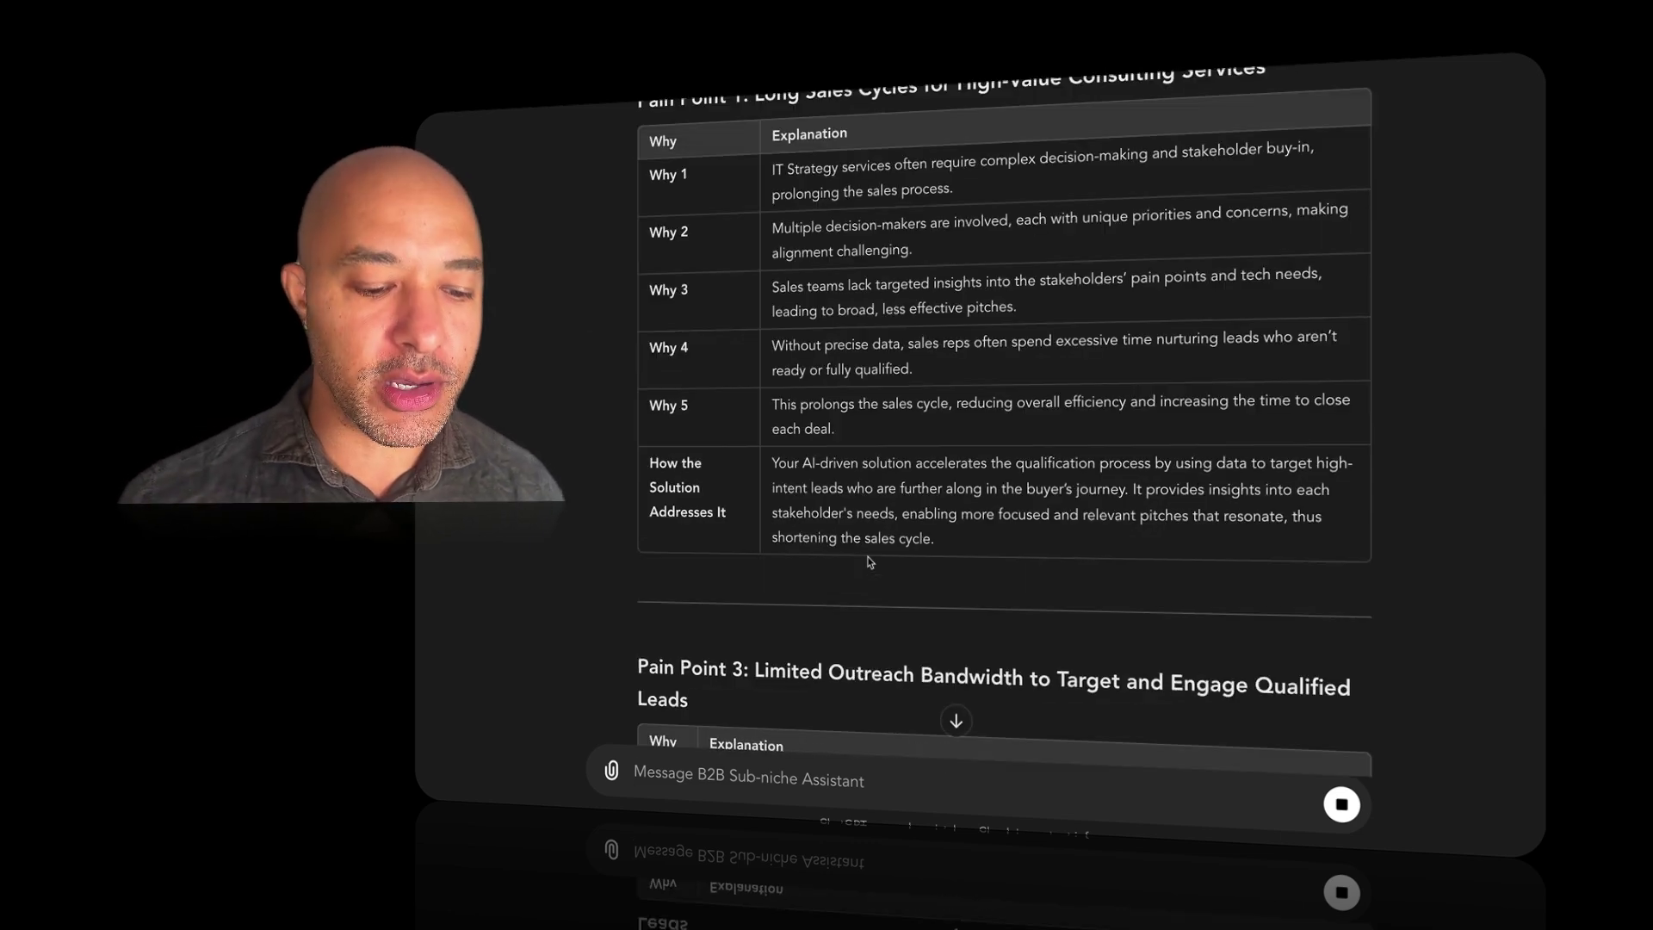
# - Examine the first two whys behind long sales cycles for high-value consulting services, covering stakeholder buy-in and multiple decision-makers
pyautogui.scroll(5, 878, 603)
pyautogui.scroll(-4, 948, 551)
pyautogui.scroll(1, 984, 512)
pyautogui.scroll(-1, 983, 512)
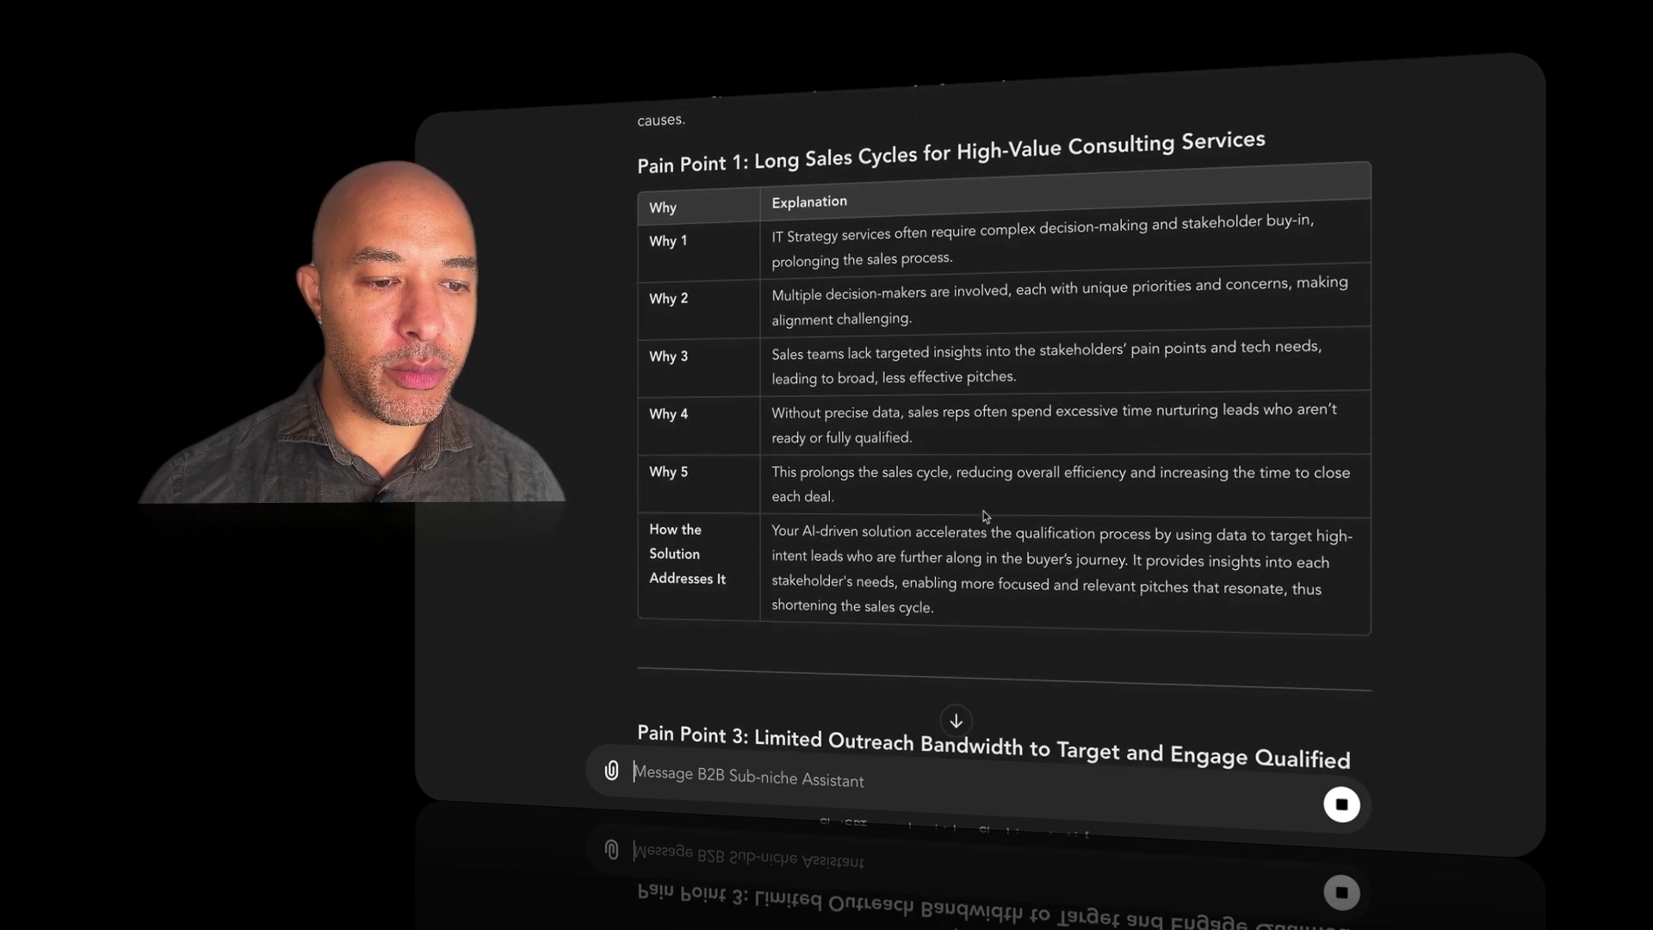
pyautogui.moveTo(758, 159); pyautogui.dragTo(1271, 130)
pyautogui.click(670, 210)
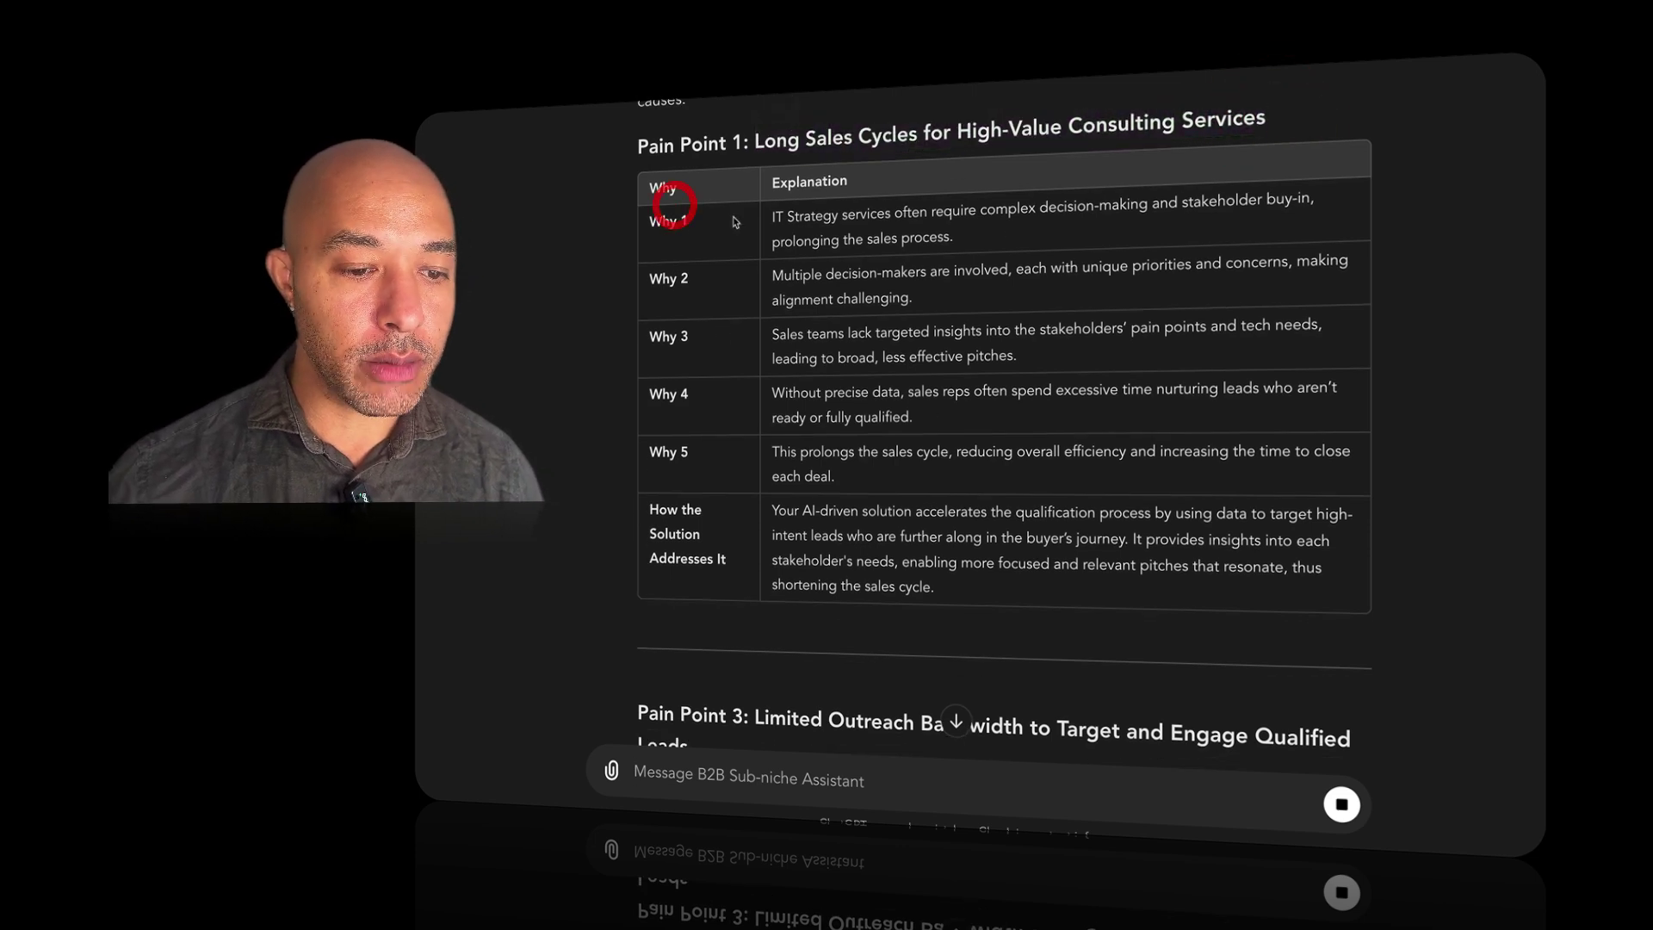
pyautogui.moveTo(781, 219); pyautogui.dragTo(991, 230)
pyautogui.scroll(1, 989, 230)
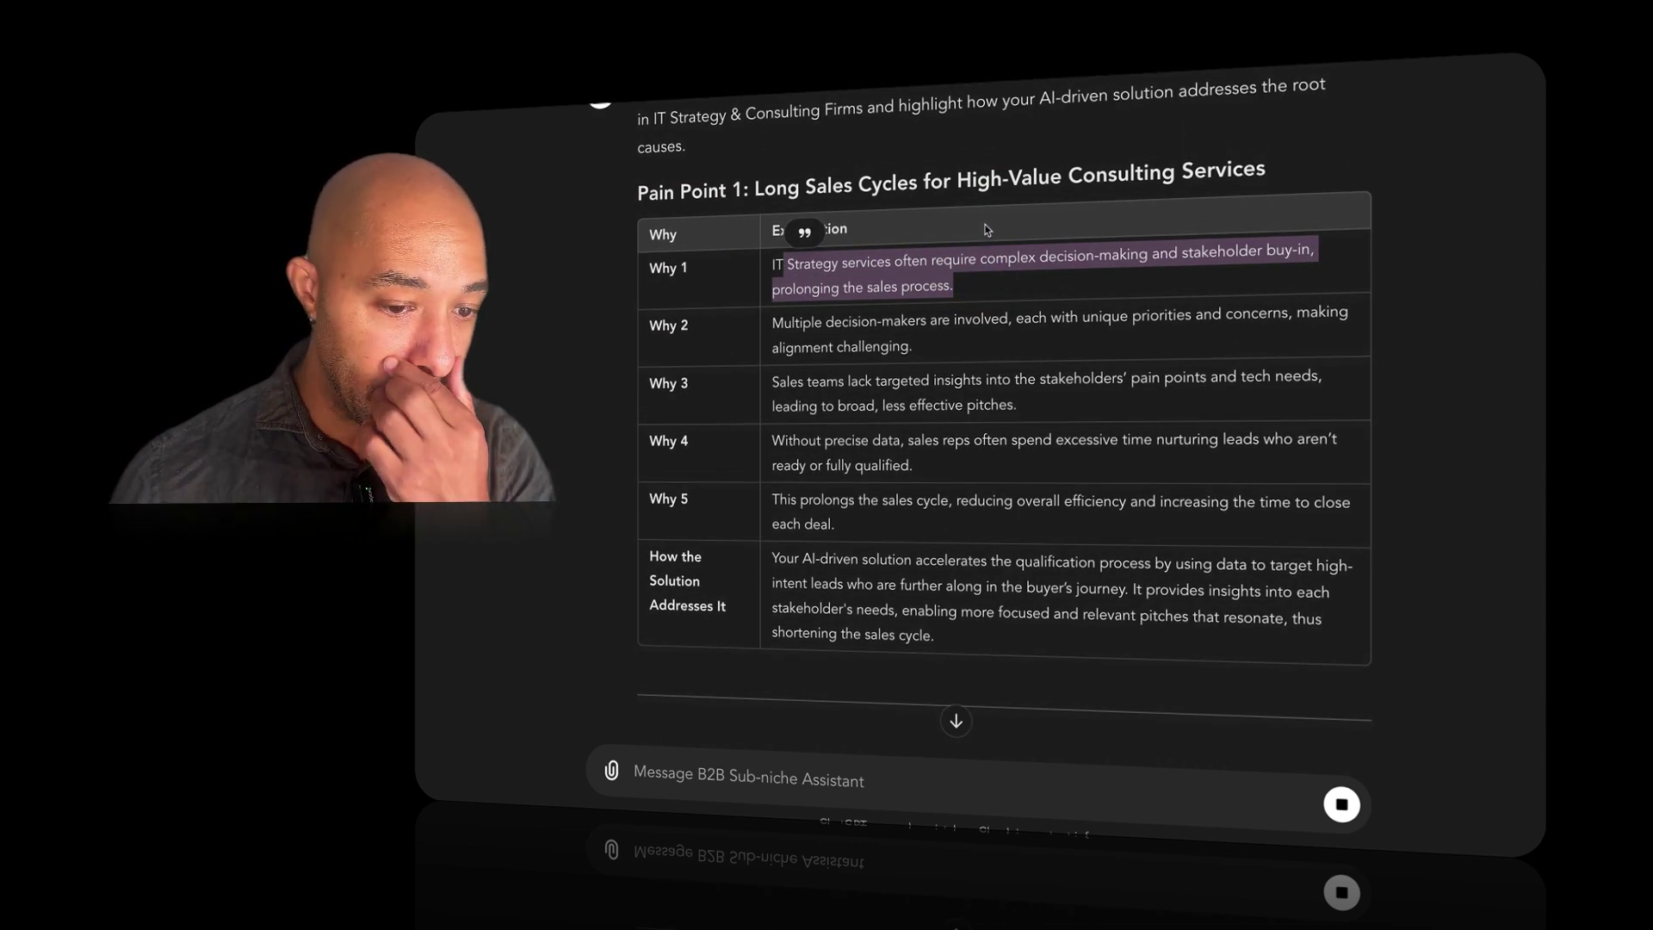
pyautogui.moveTo(771, 325); pyautogui.dragTo(1001, 325)
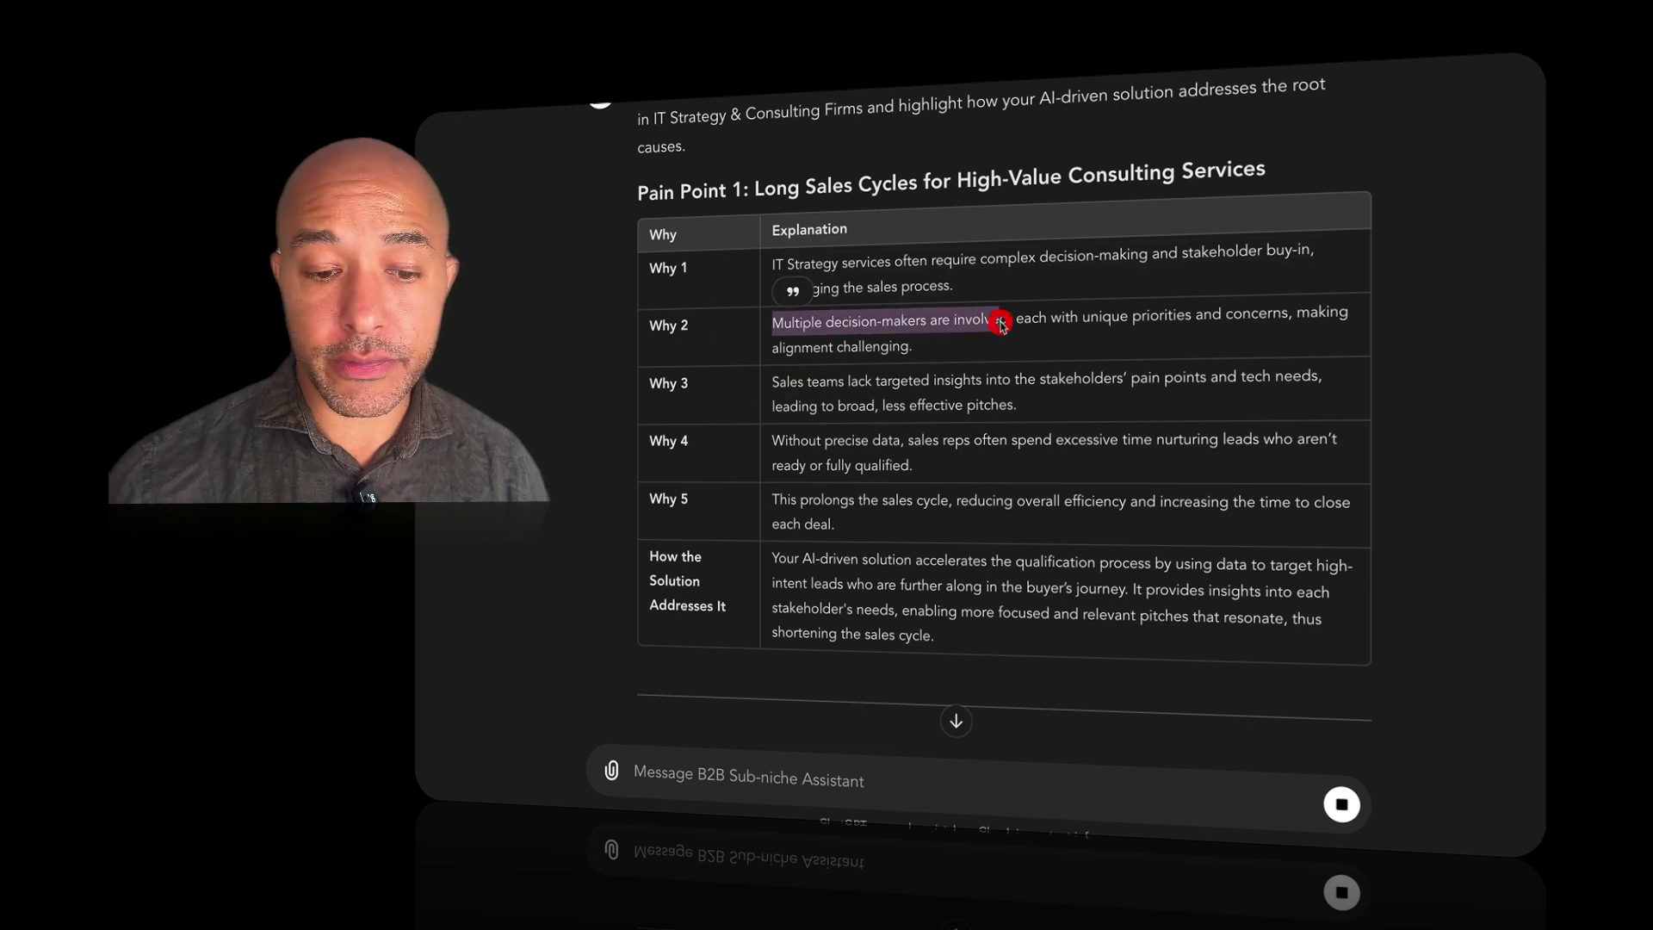
pyautogui.moveTo(1111, 315); pyautogui.dragTo(1274, 317)
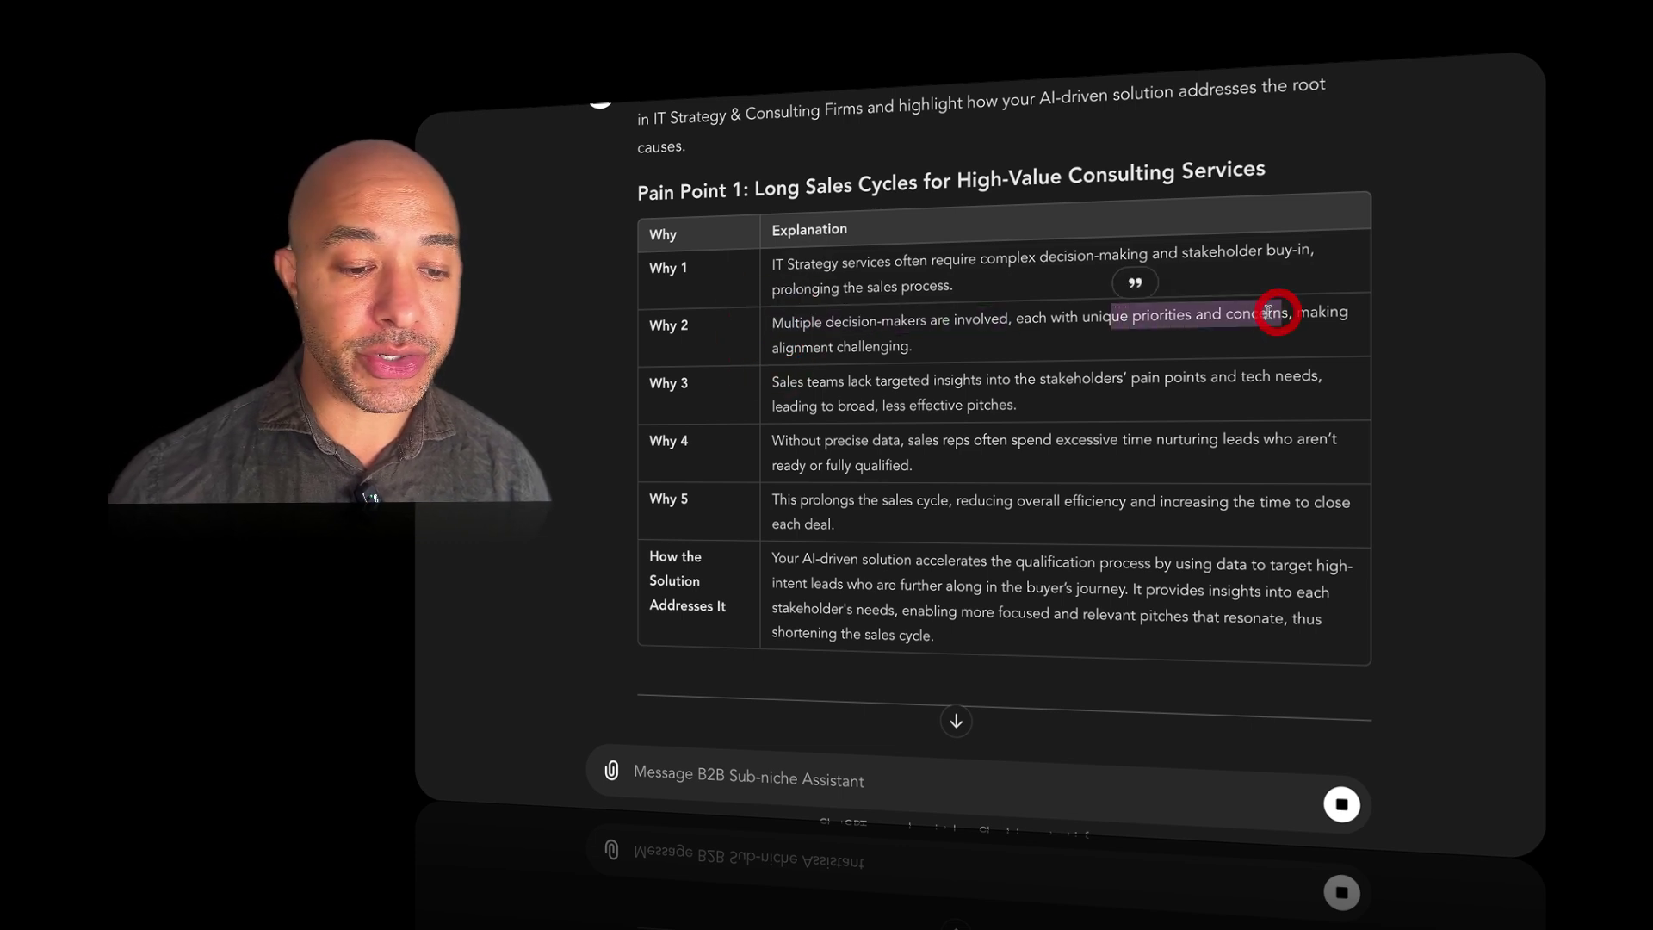
pyautogui.click(852, 345)
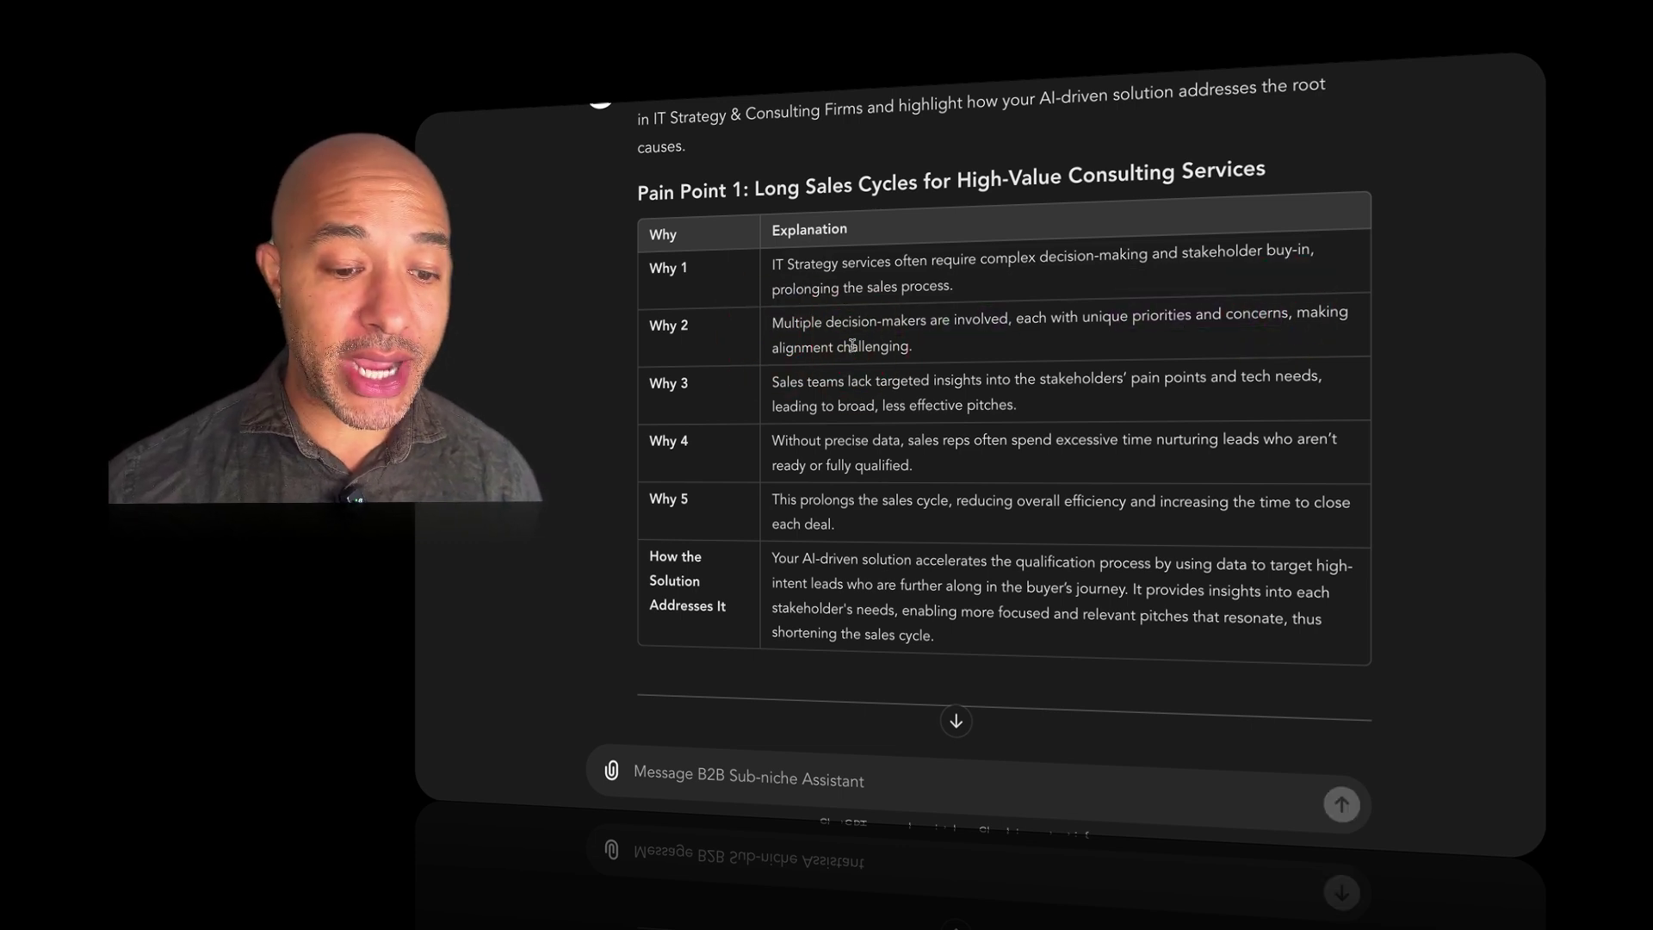
# - Examine the remaining whys behind long sales cycles and how the AI-driven solution addresses them
pyautogui.scroll(-1, 780, 403)
pyautogui.moveTo(829, 373); pyautogui.dragTo(1339, 379)
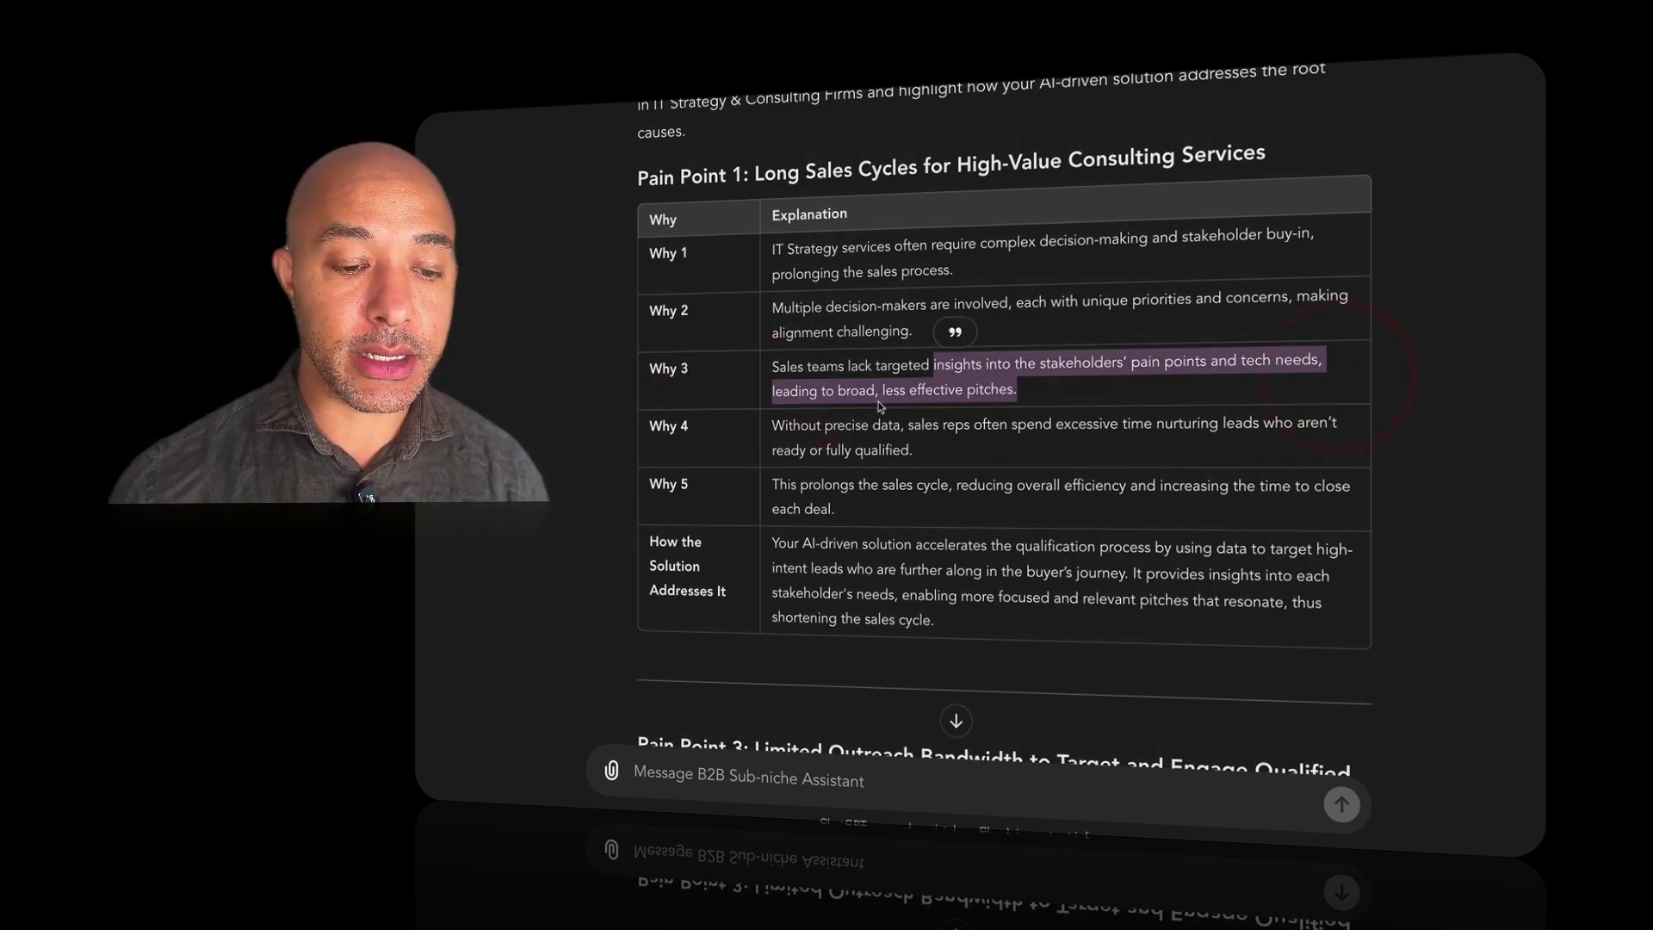
pyautogui.moveTo(985, 392); pyautogui.dragTo(999, 389)
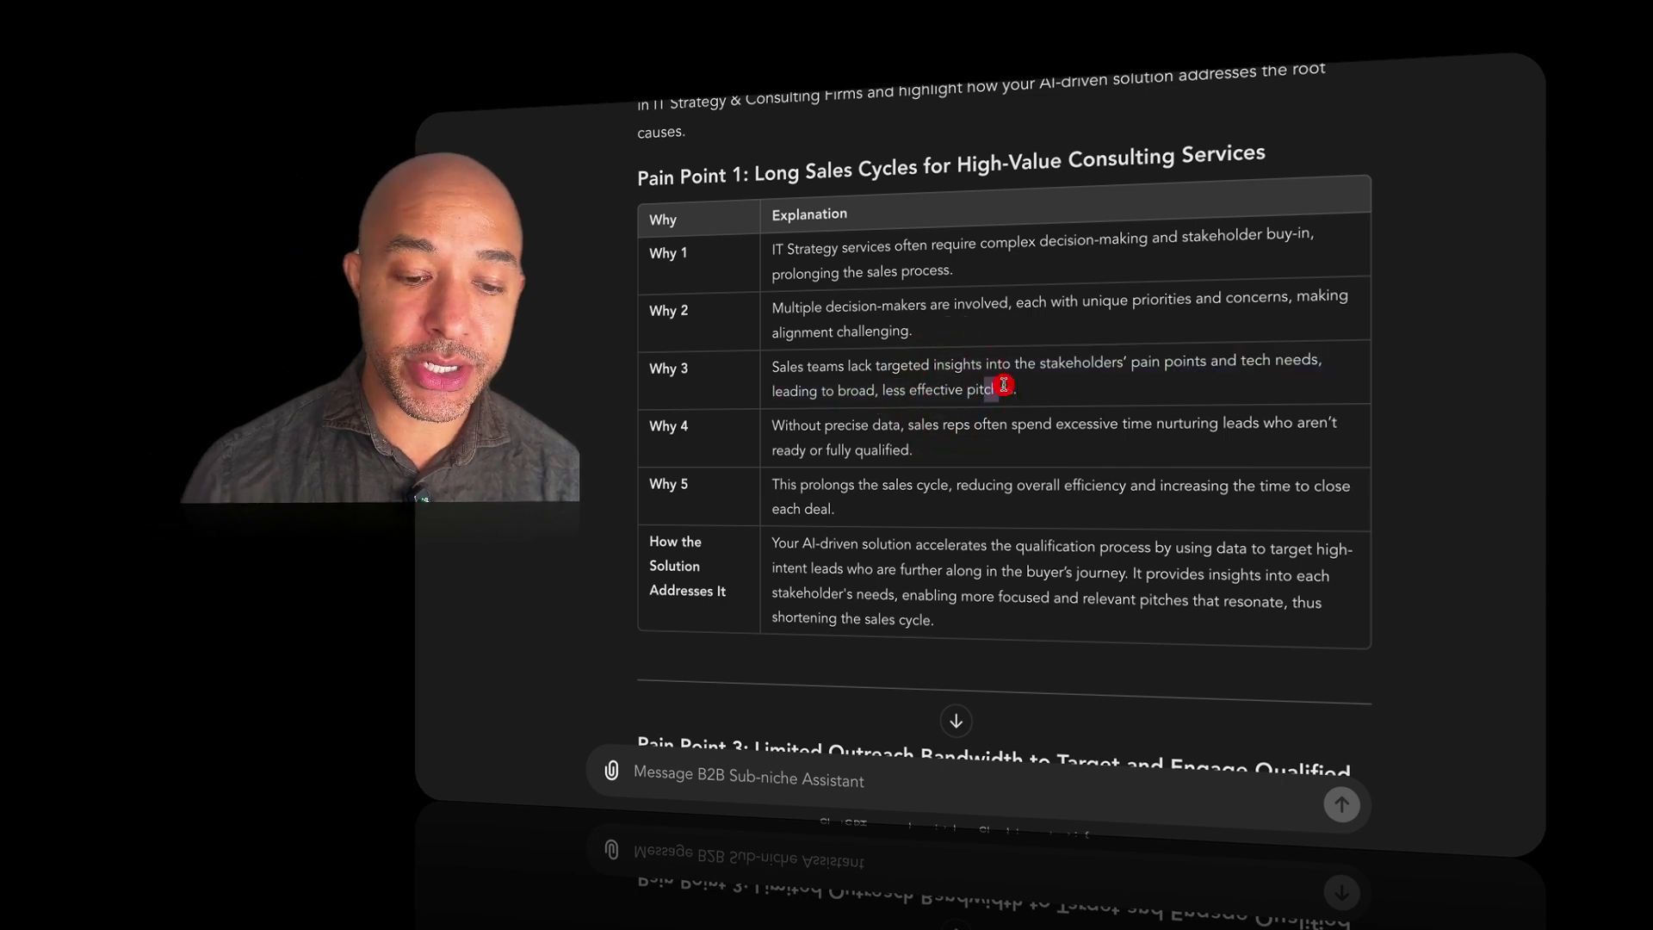
pyautogui.moveTo(799, 425); pyautogui.dragTo(1256, 447)
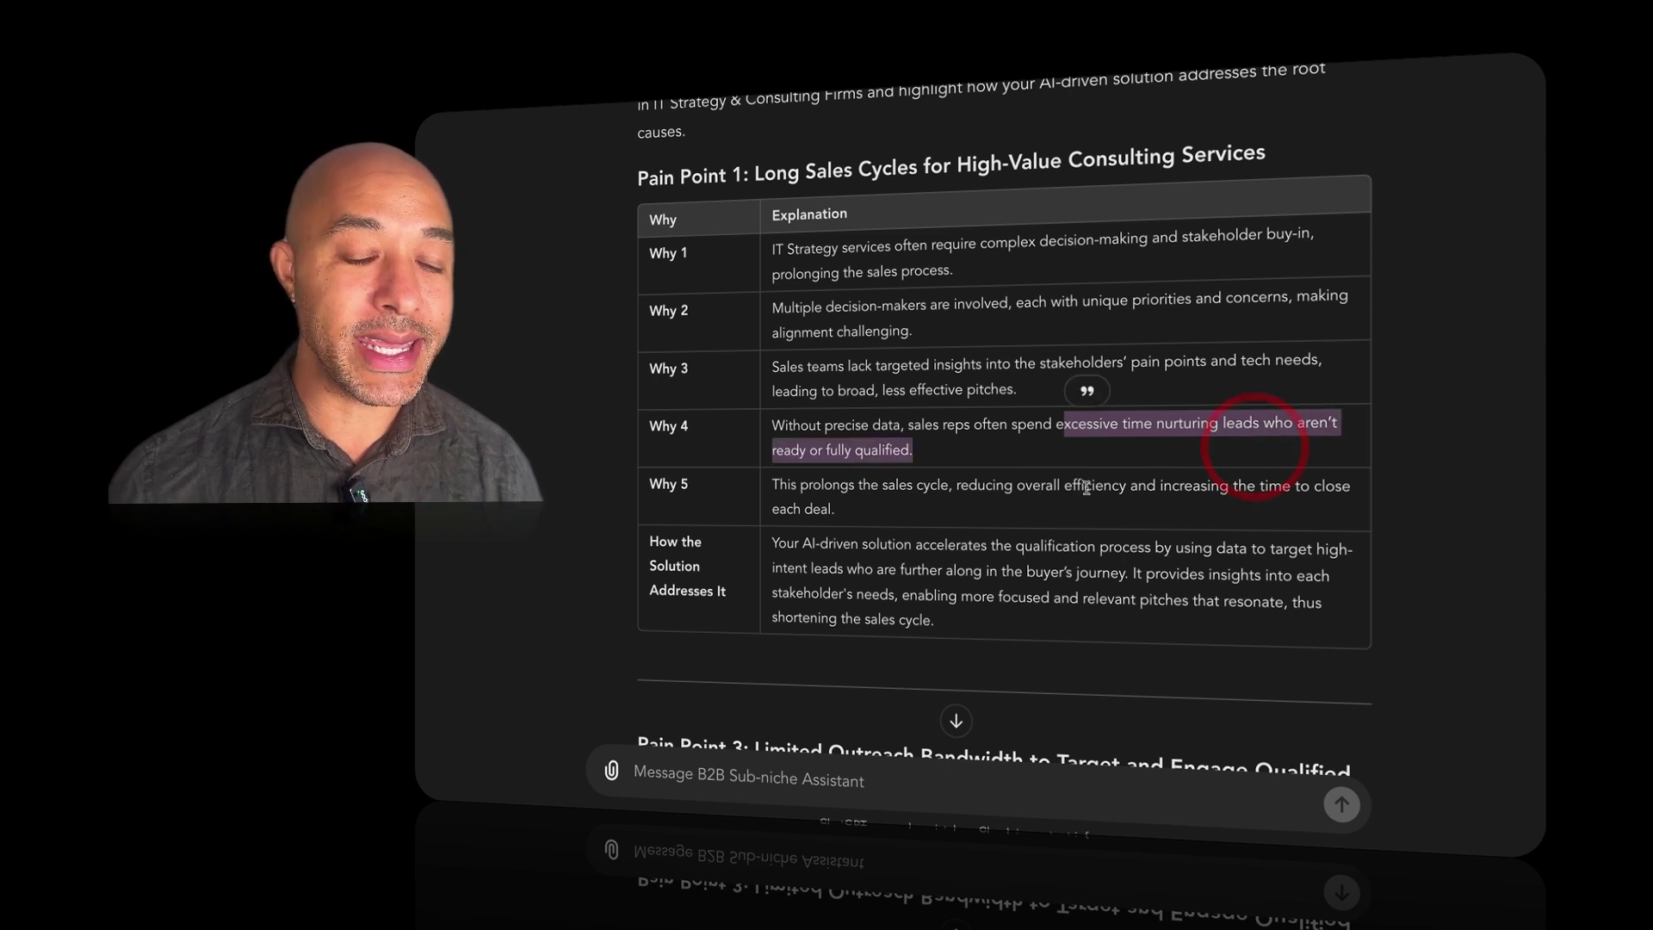
pyautogui.scroll(1, 1038, 522)
pyautogui.click(728, 565)
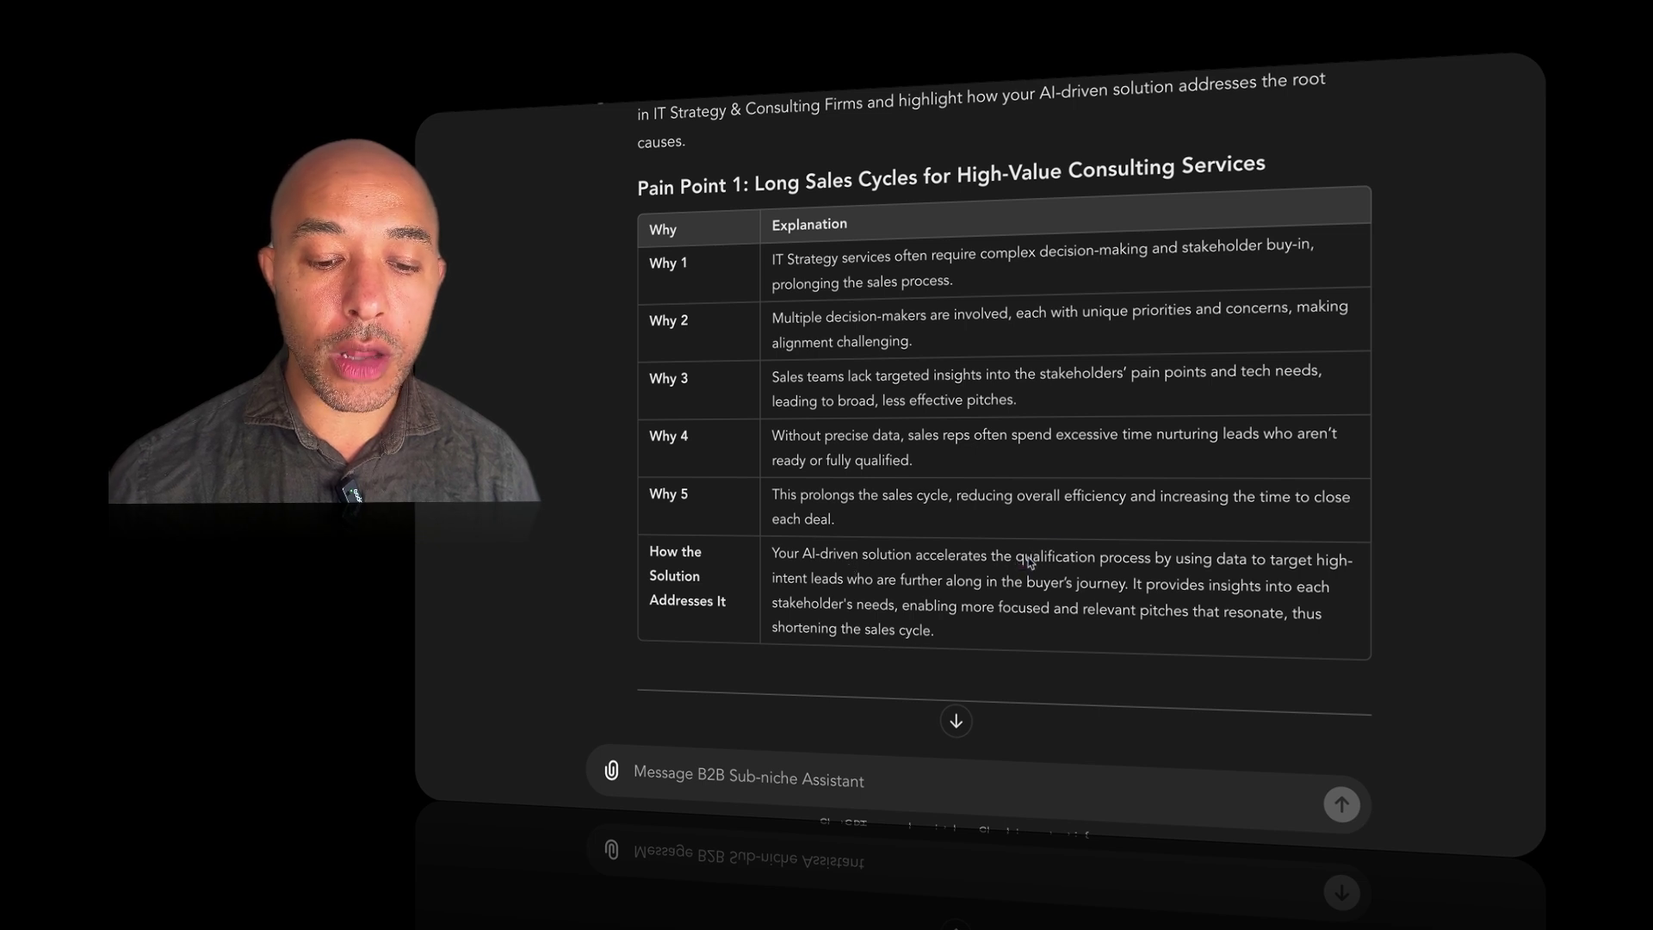
pyautogui.moveTo(1017, 558); pyautogui.dragTo(1297, 561)
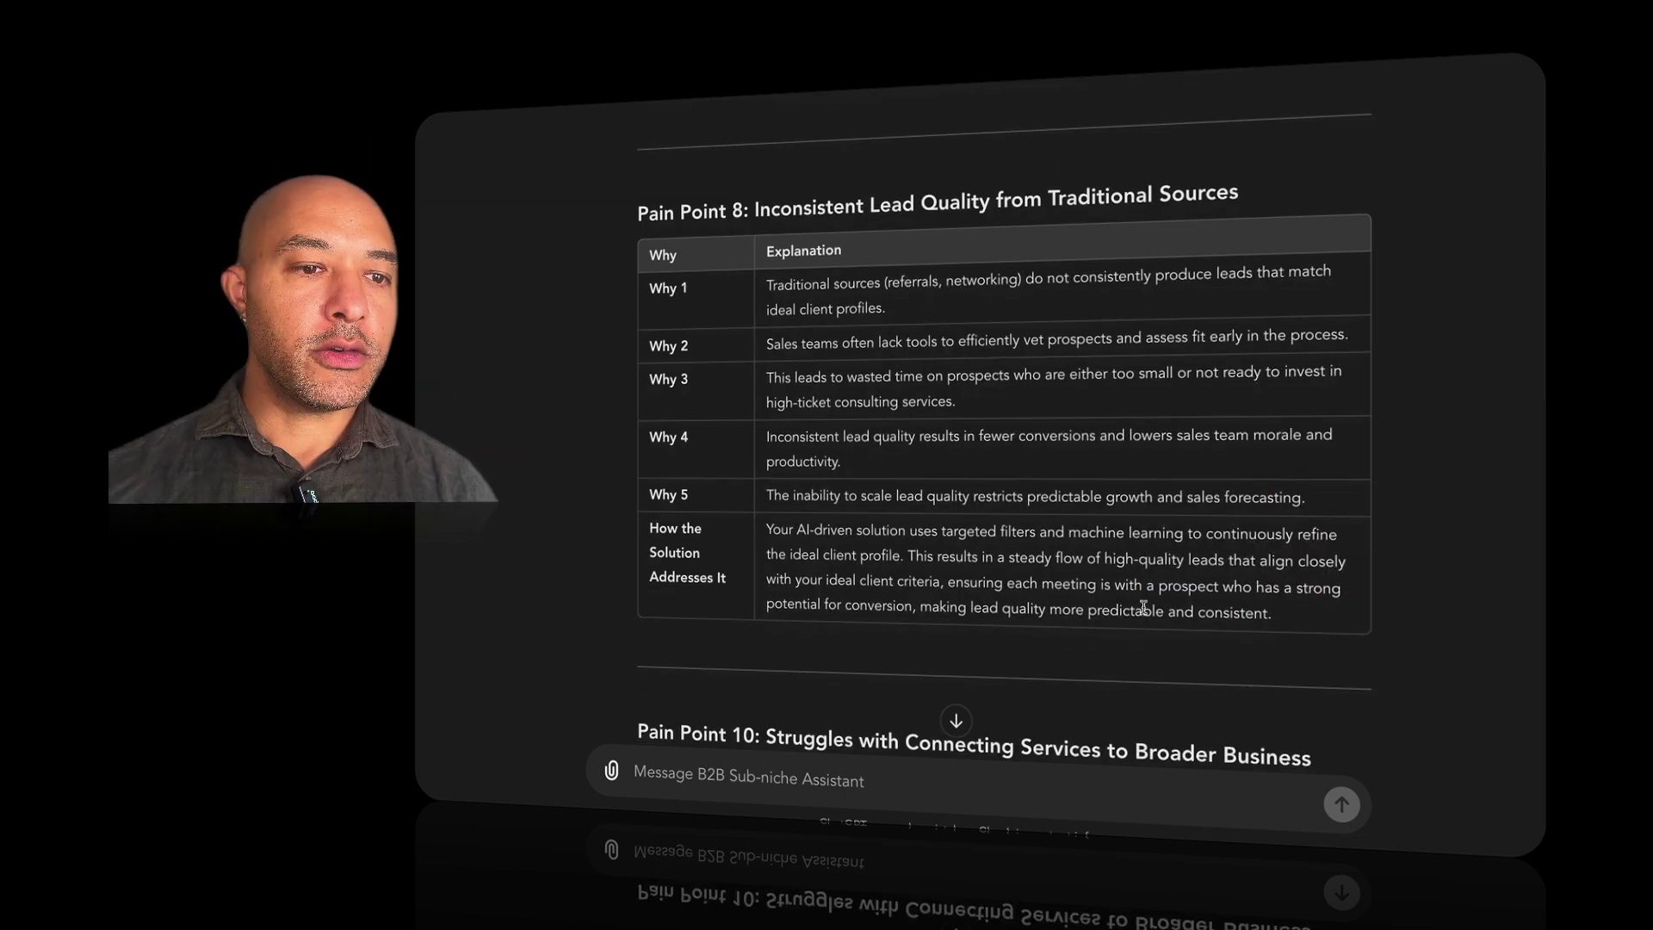
# - Examine the first three whys of Pain Point 8 on inconsistent lead quality from traditional sources
pyautogui.scroll(-2, 1143, 608)
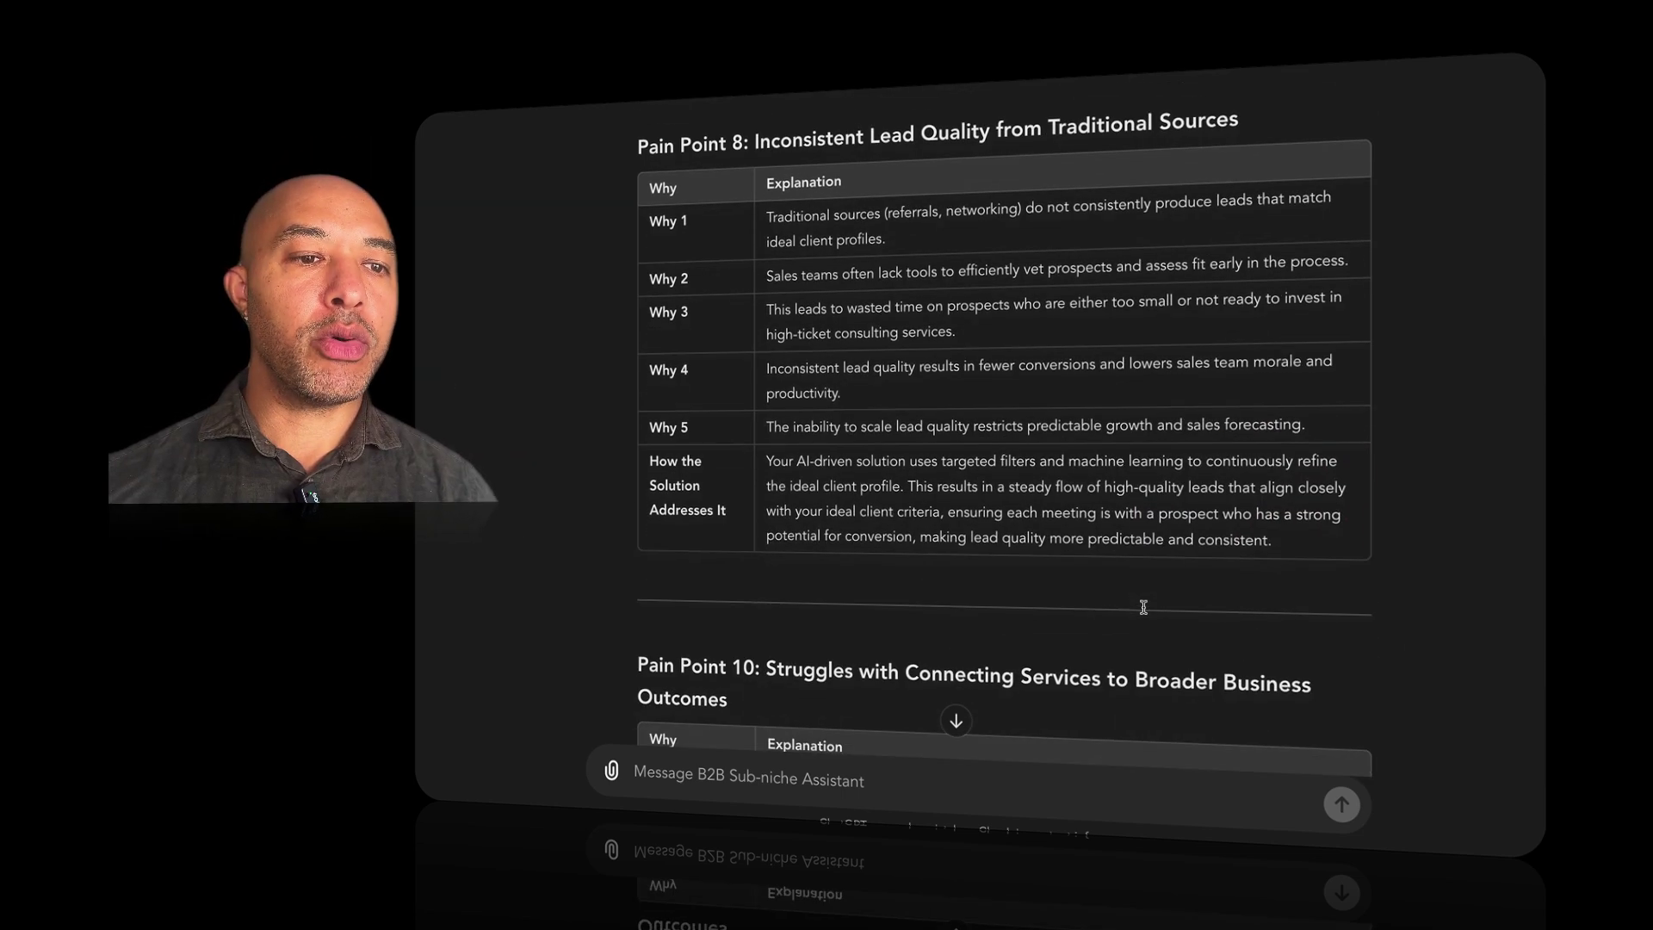
pyautogui.moveTo(924, 137); pyautogui.dragTo(1238, 121)
pyautogui.click(969, 302)
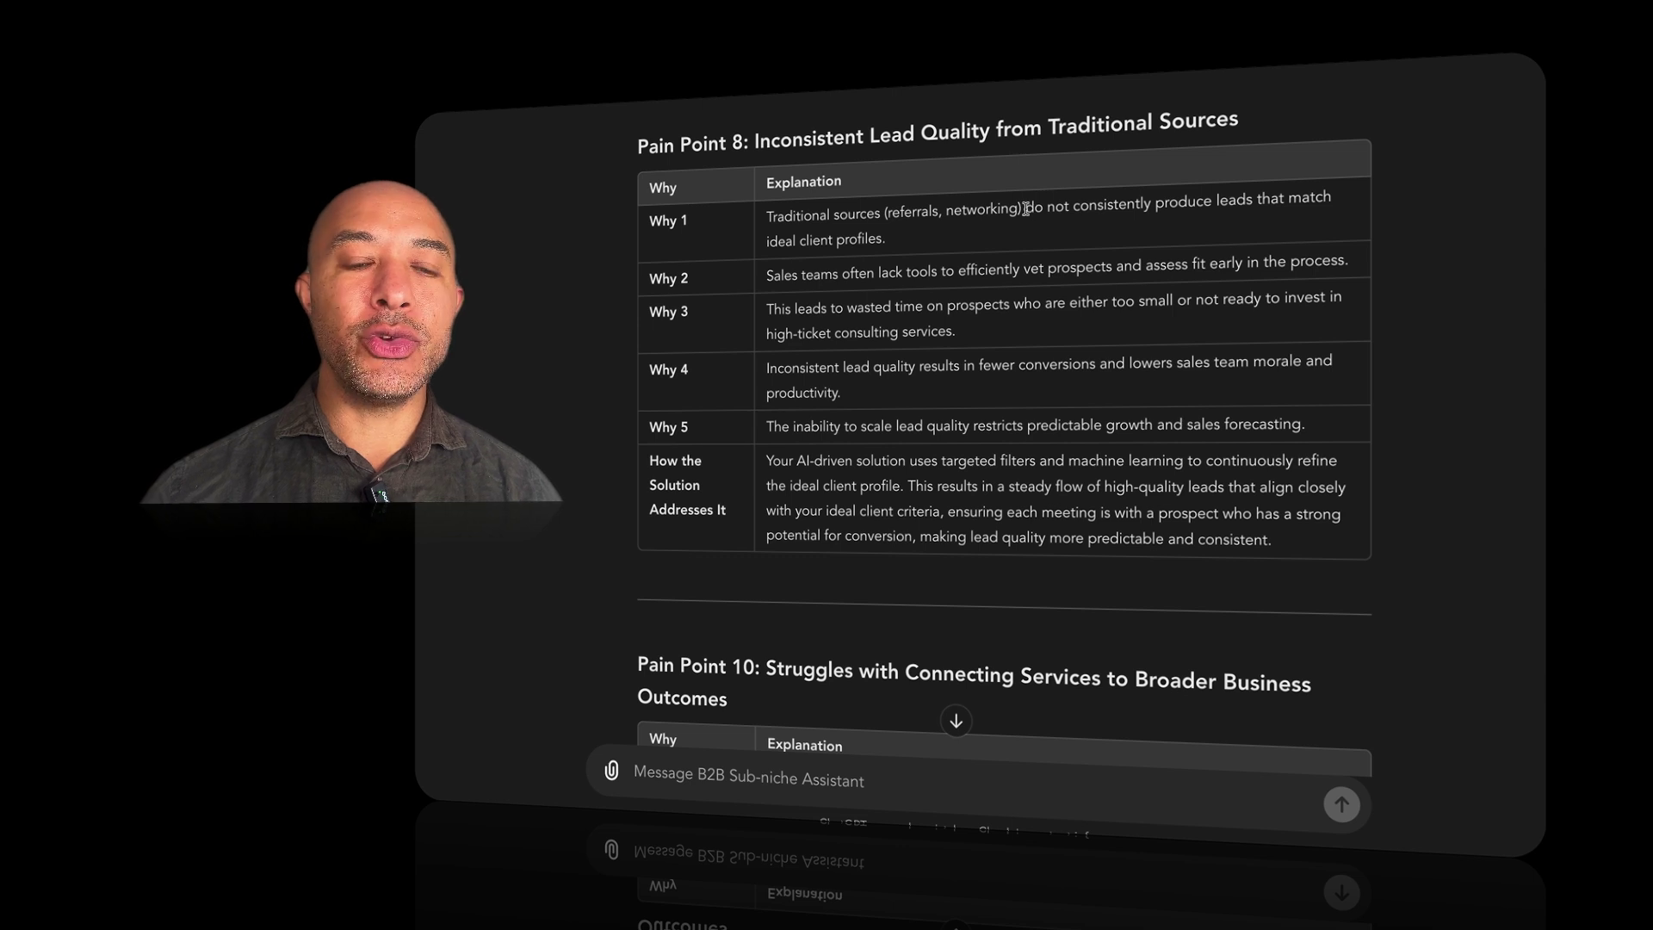
pyautogui.moveTo(1025, 209); pyautogui.dragTo(1208, 203)
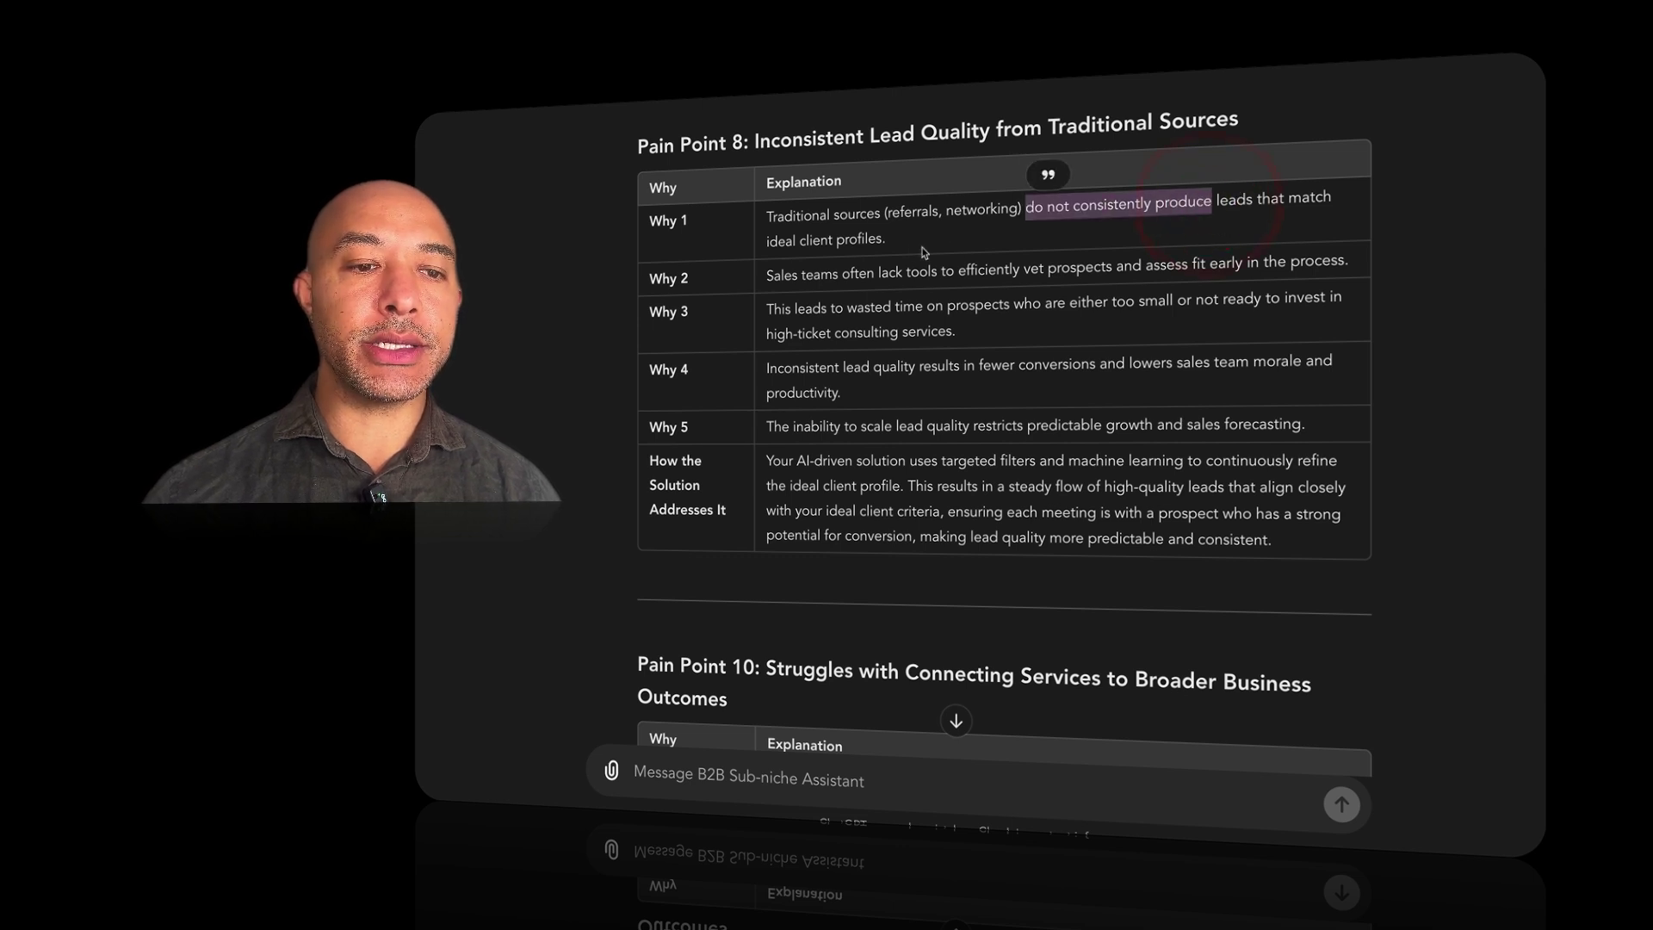
pyautogui.moveTo(777, 245); pyautogui.dragTo(886, 241)
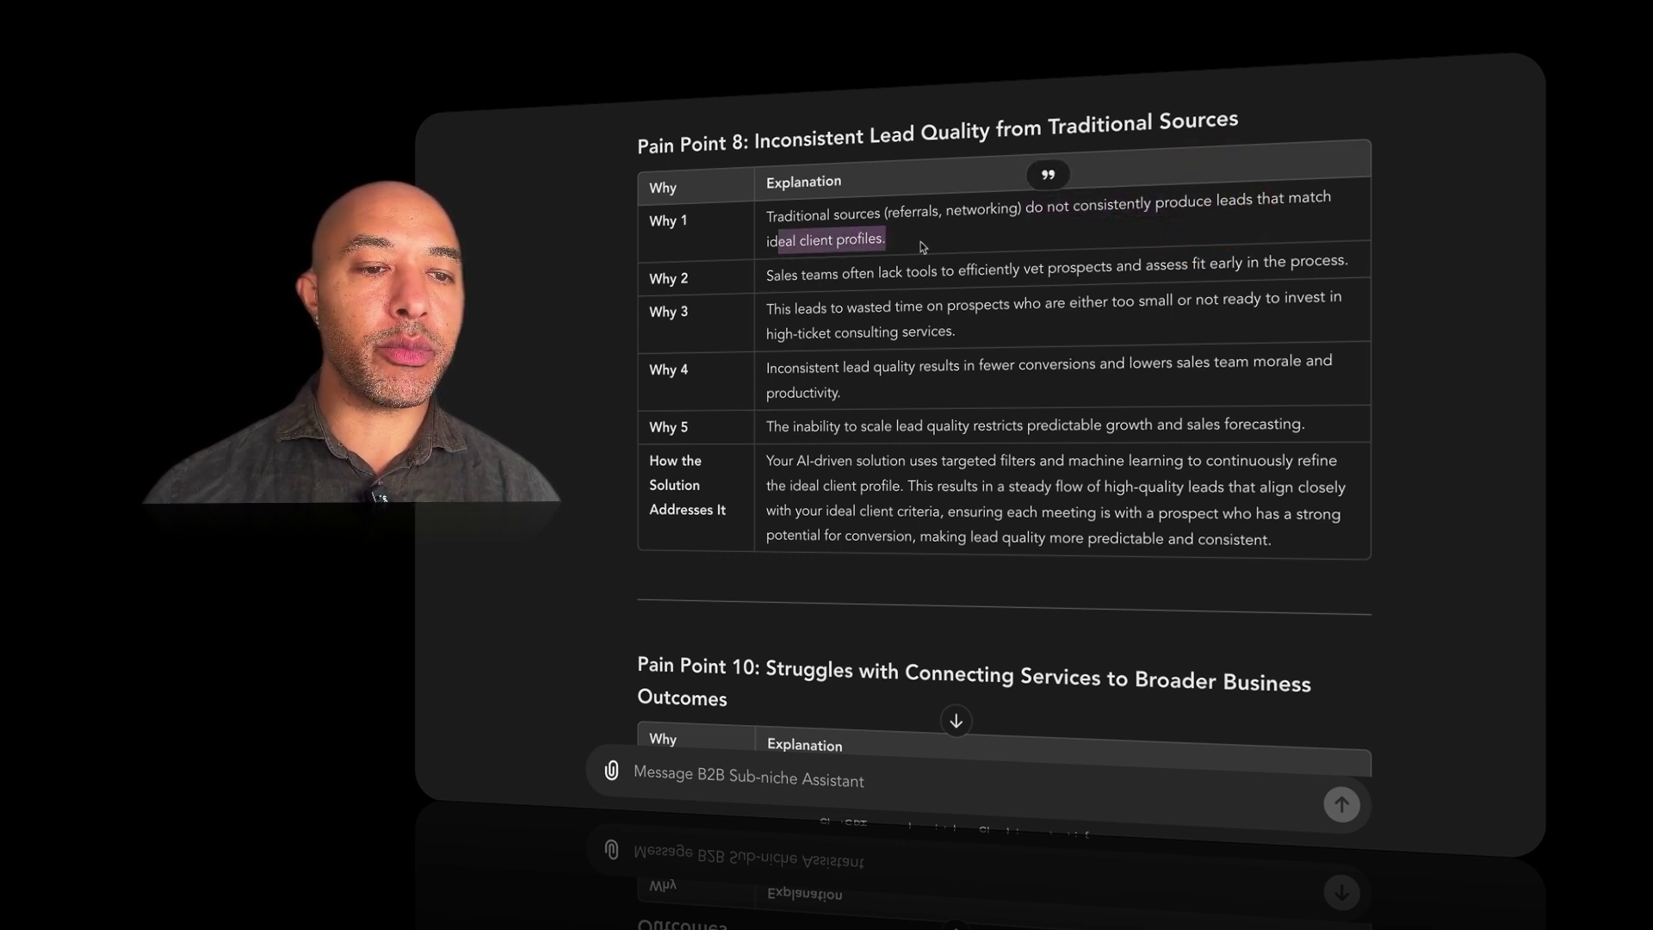
pyautogui.doubleClick(774, 275)
pyautogui.moveTo(774, 276); pyautogui.dragTo(1126, 277)
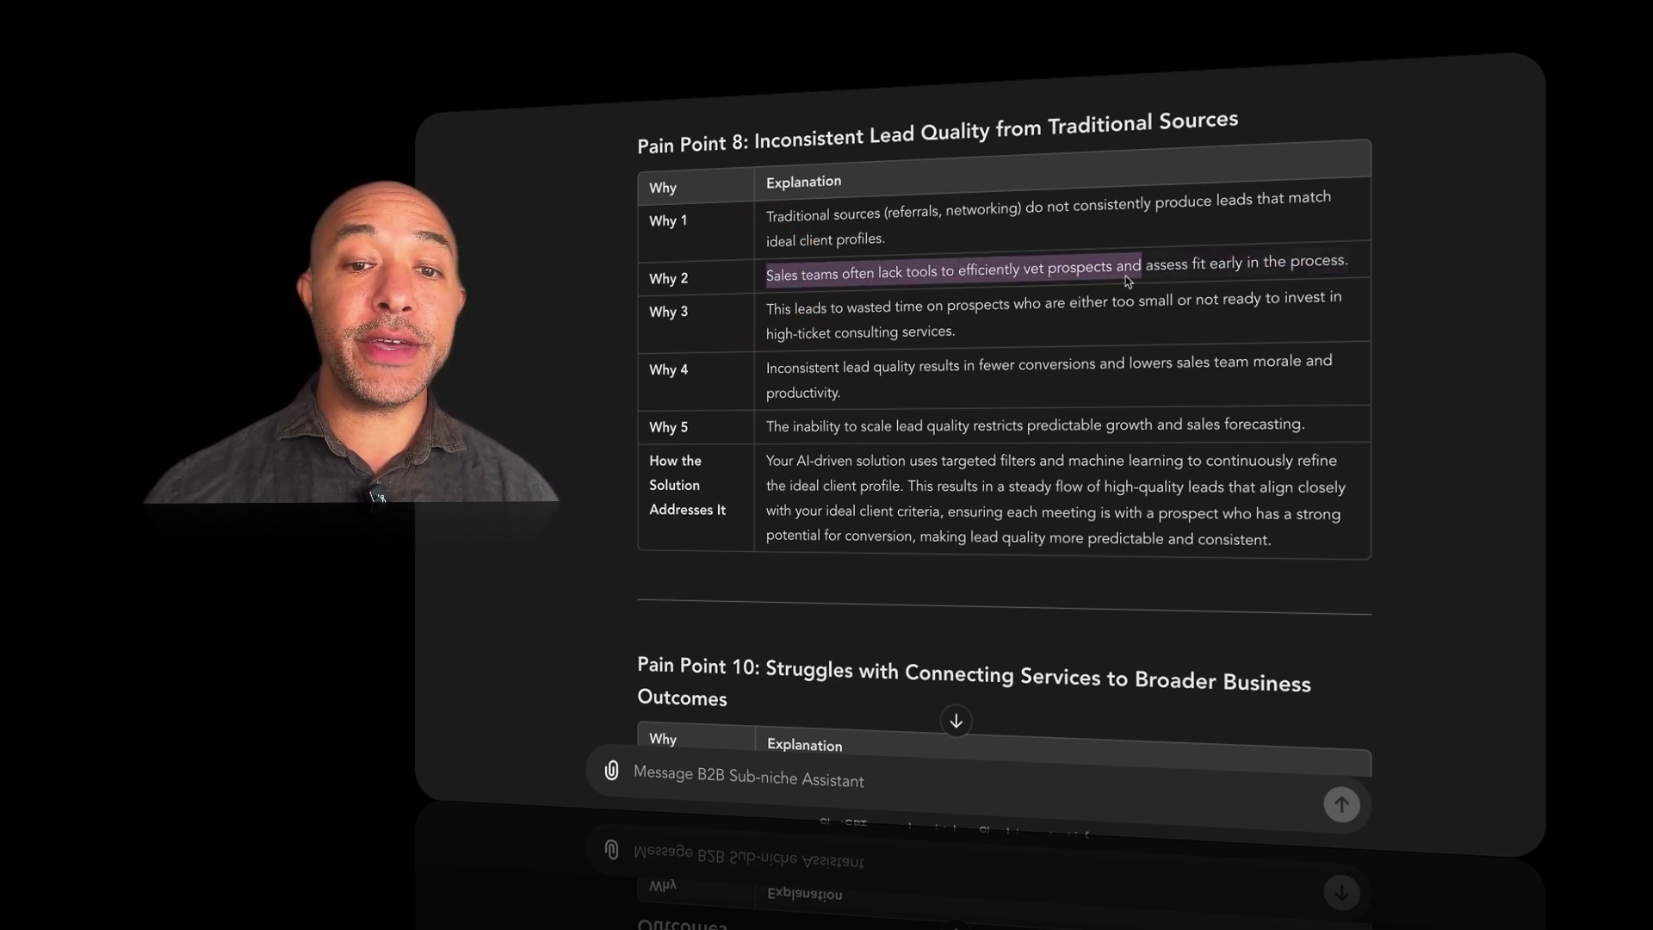
pyautogui.moveTo(1124, 275); pyautogui.dragTo(1124, 276)
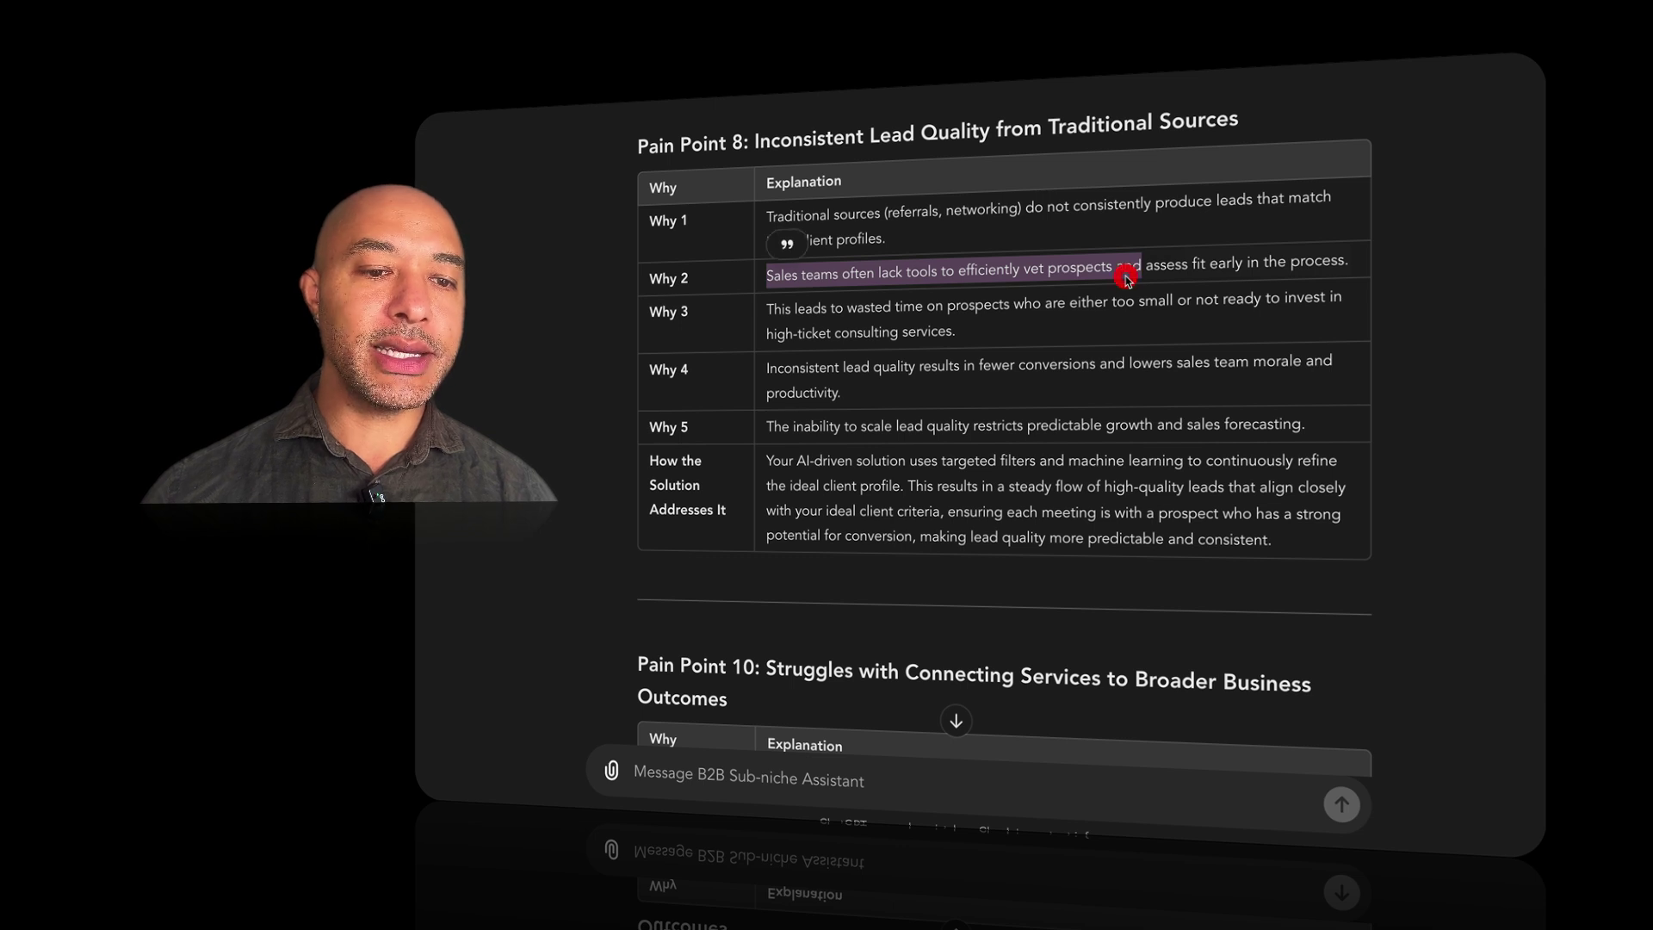
pyautogui.moveTo(848, 308); pyautogui.dragTo(1011, 303)
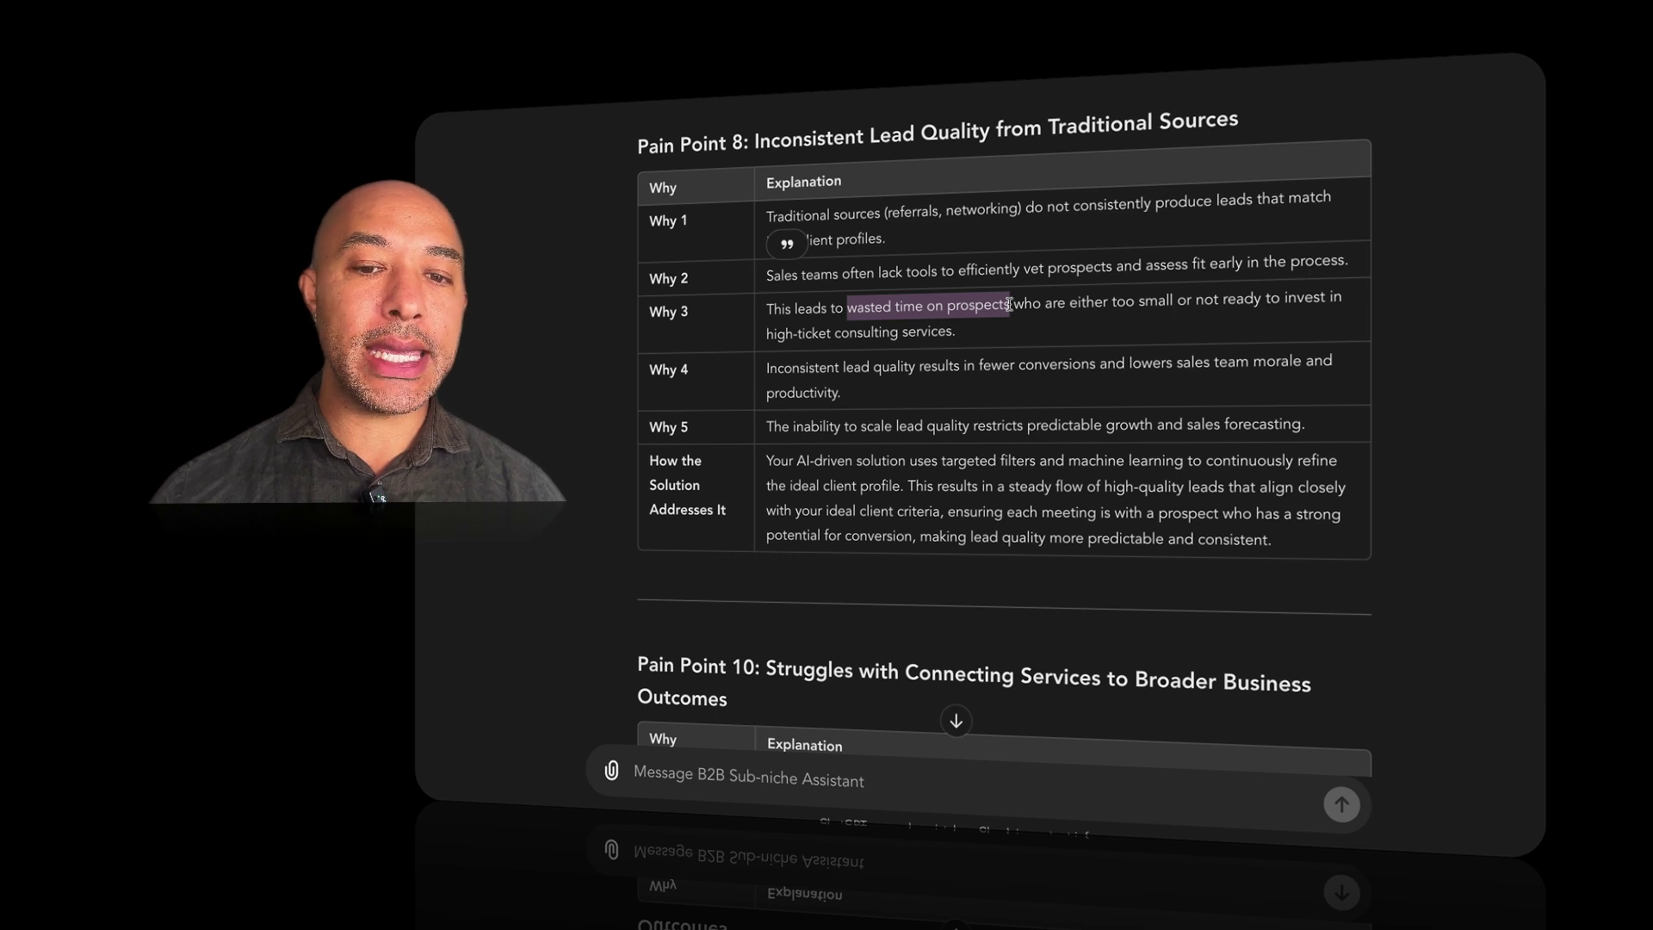
pyautogui.moveTo(1009, 304); pyautogui.dragTo(956, 332)
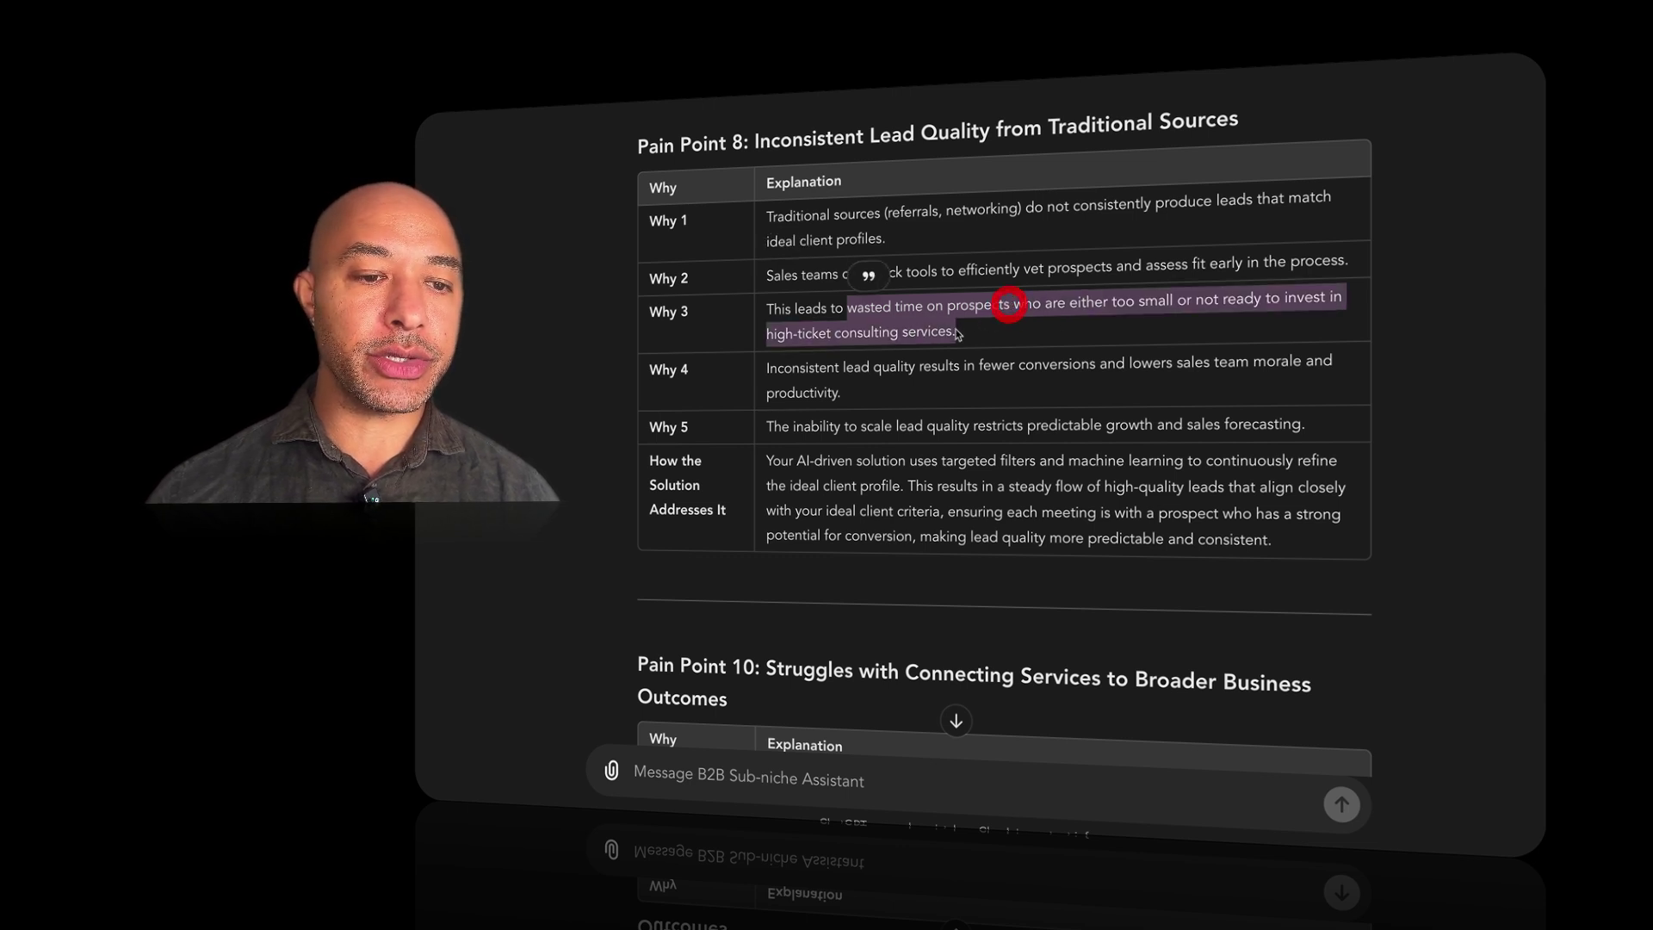
# - Examine Why 4, Why 5 and the solution explanation for inconsistent lead quality from traditional sources
pyautogui.scroll(-1, 955, 334)
pyautogui.moveTo(775, 342); pyautogui.dragTo(1029, 363)
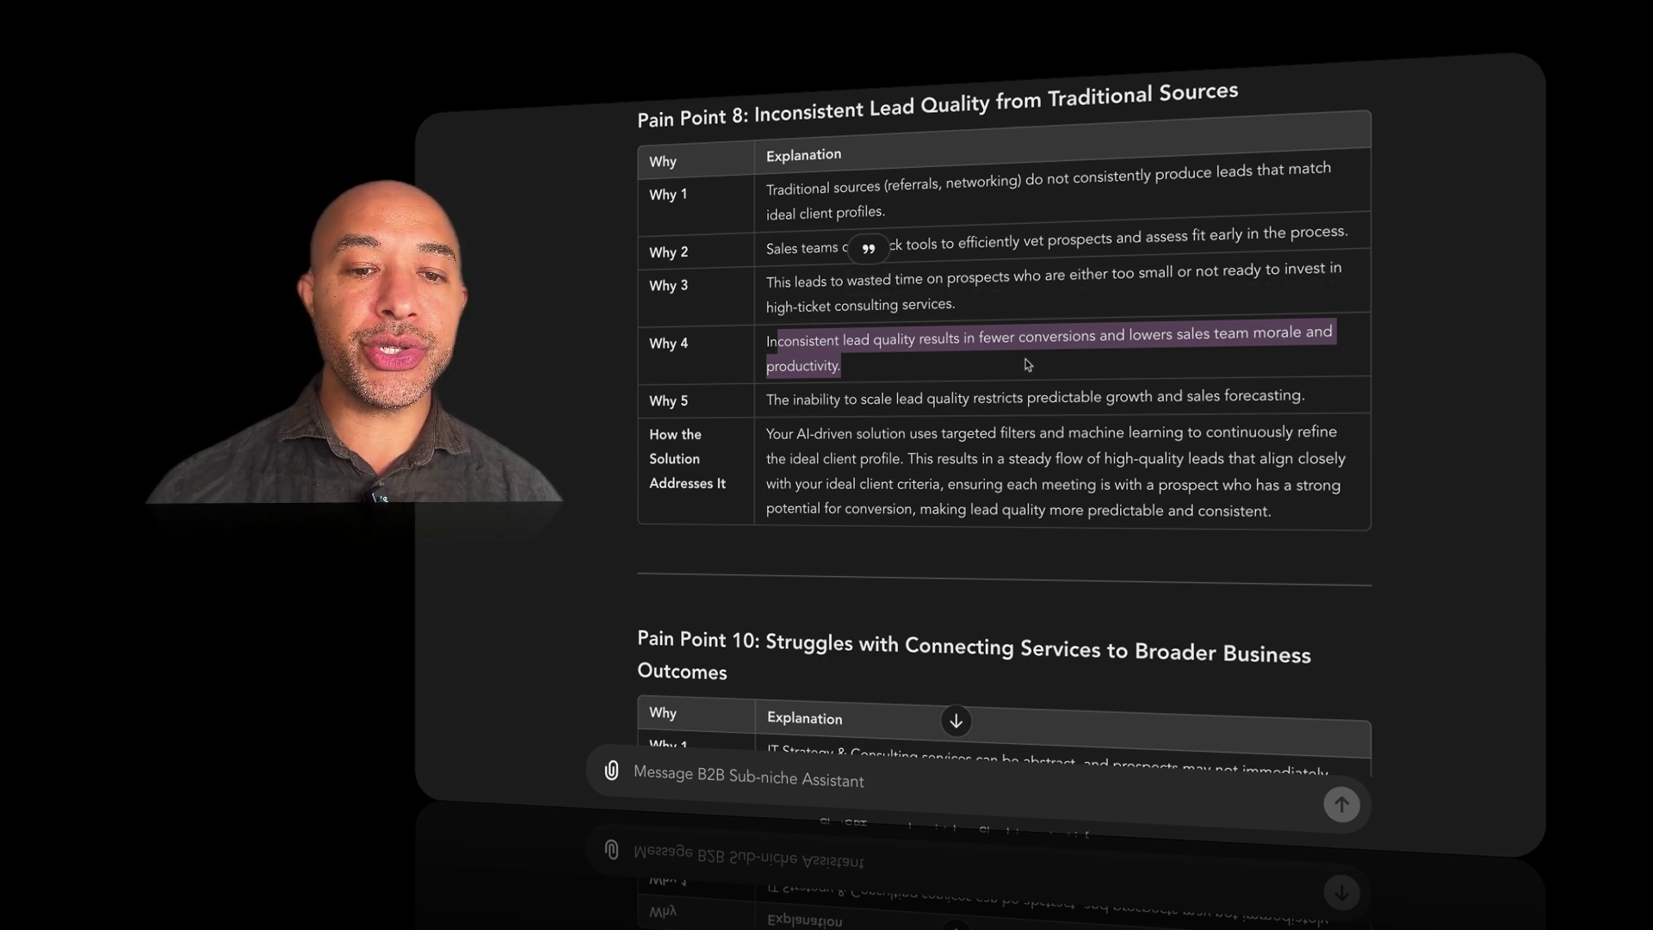
pyautogui.click(1029, 365)
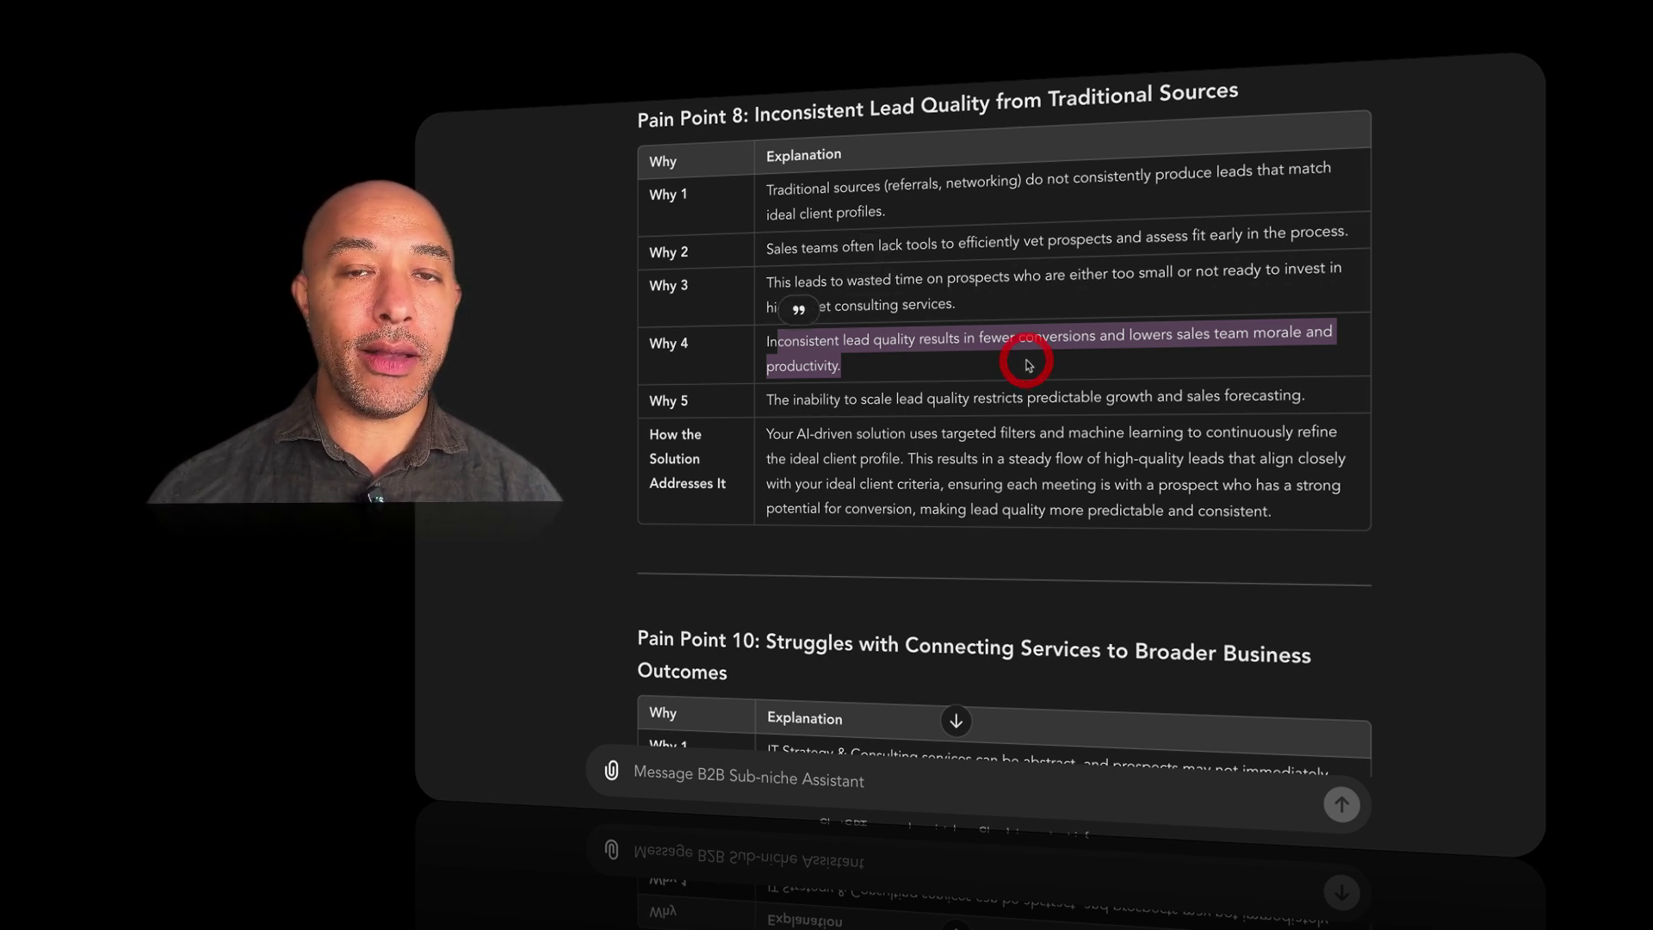
pyautogui.scroll(-1, 1029, 365)
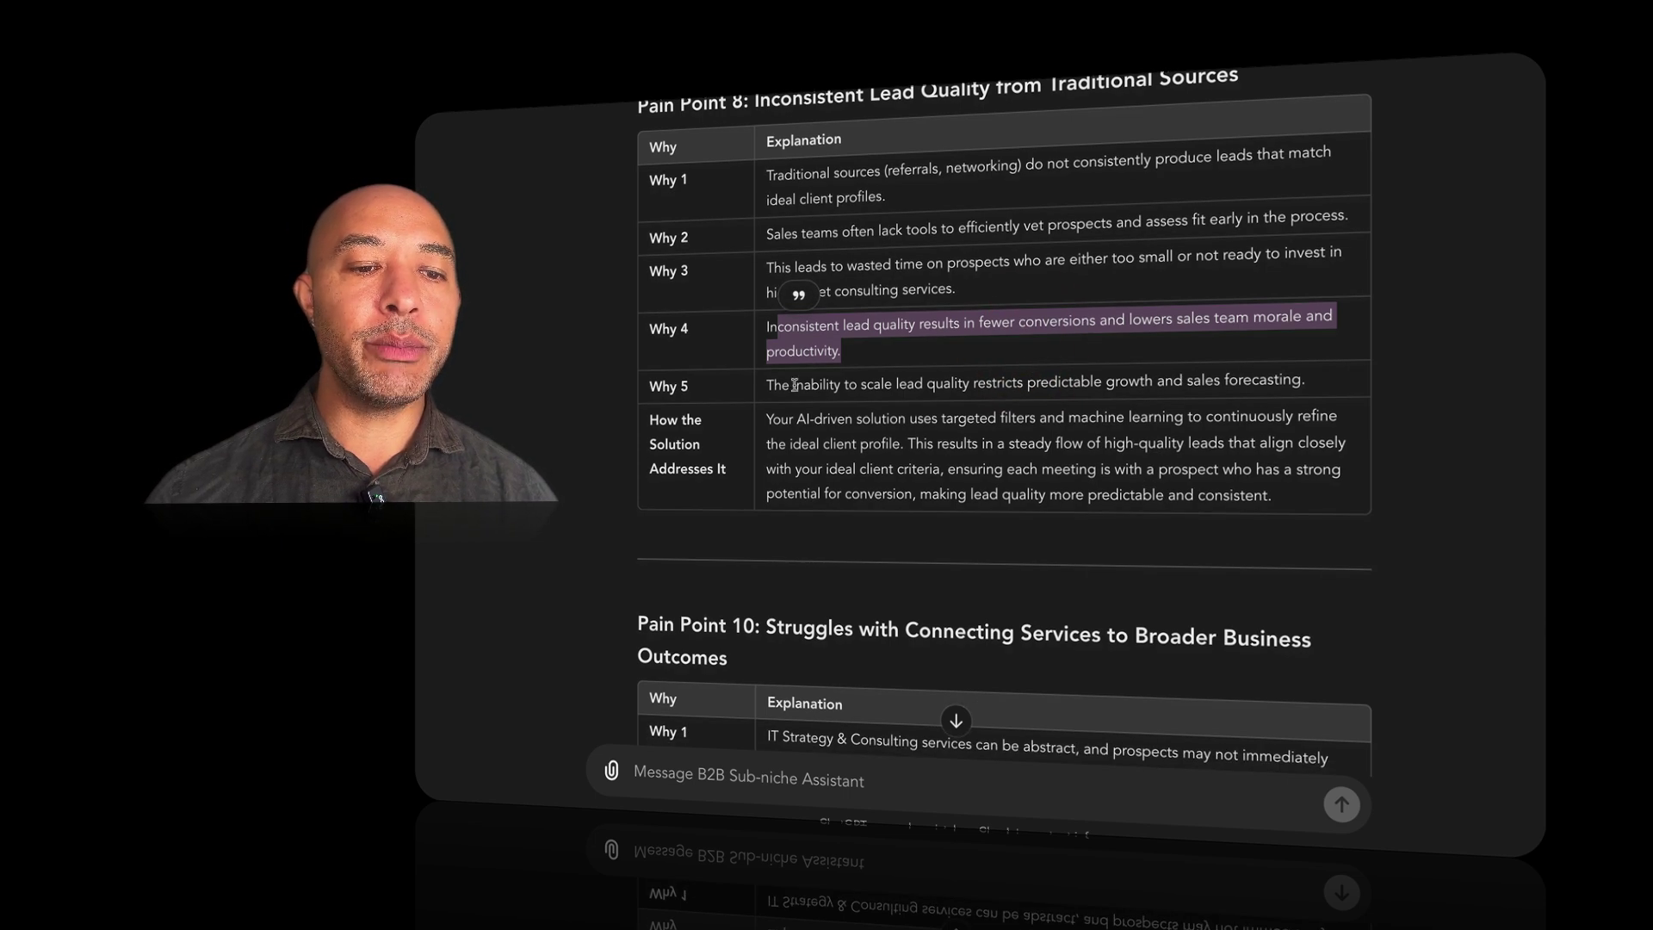
pyautogui.moveTo(811, 384); pyautogui.dragTo(1146, 389)
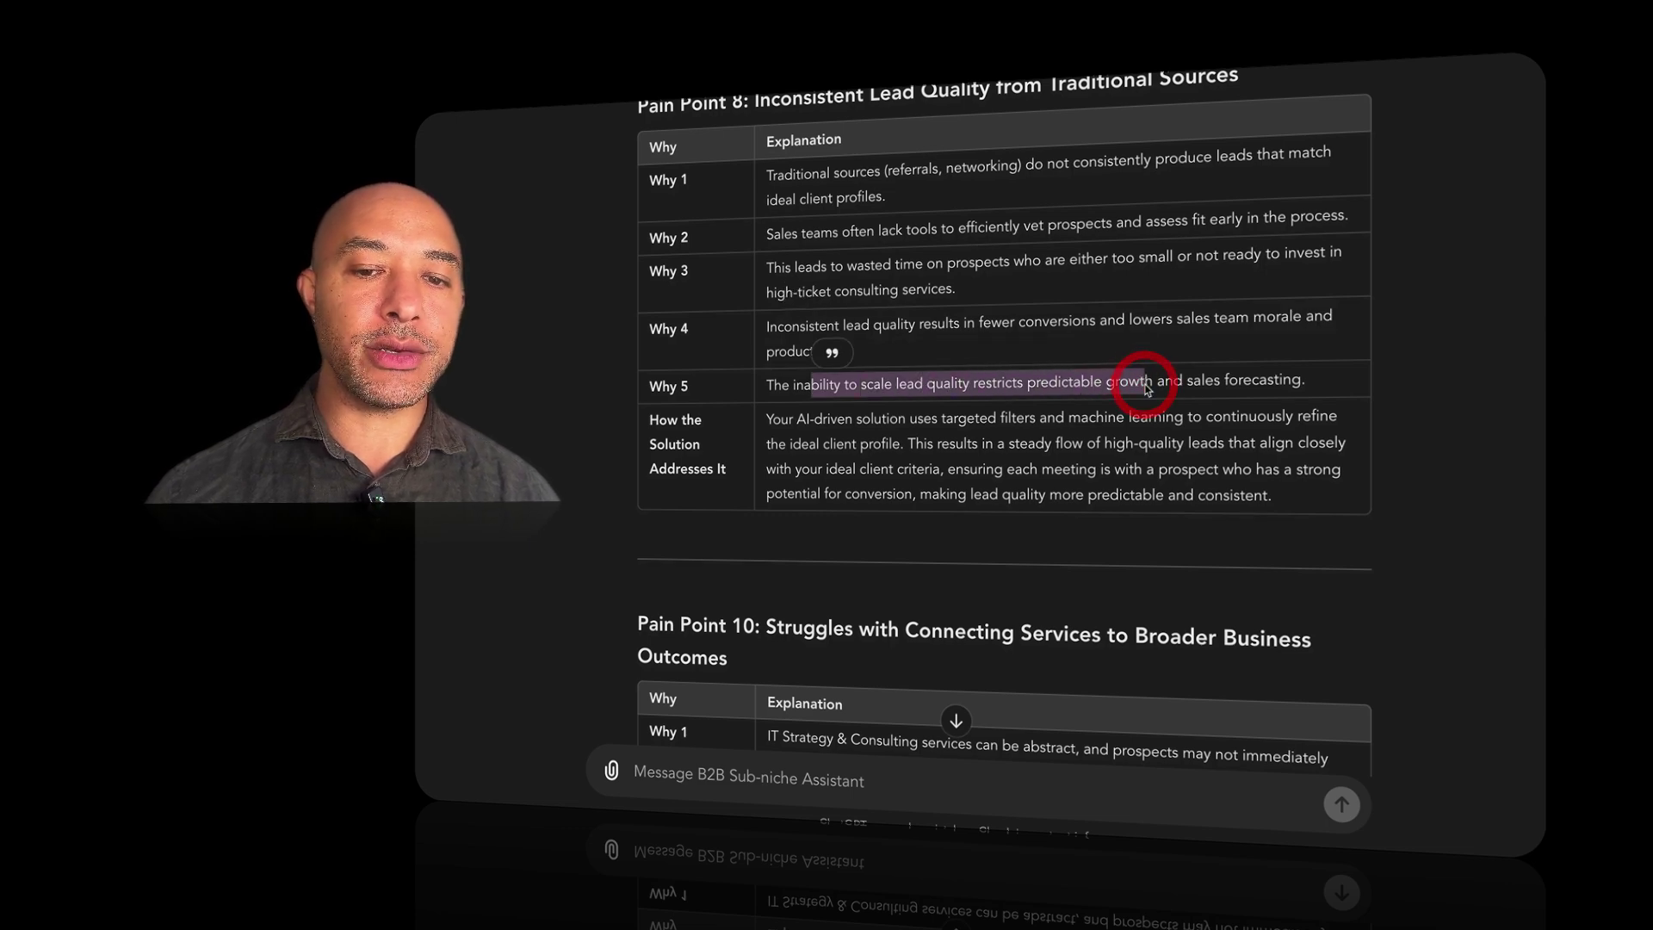
pyautogui.scroll(-3, 1146, 388)
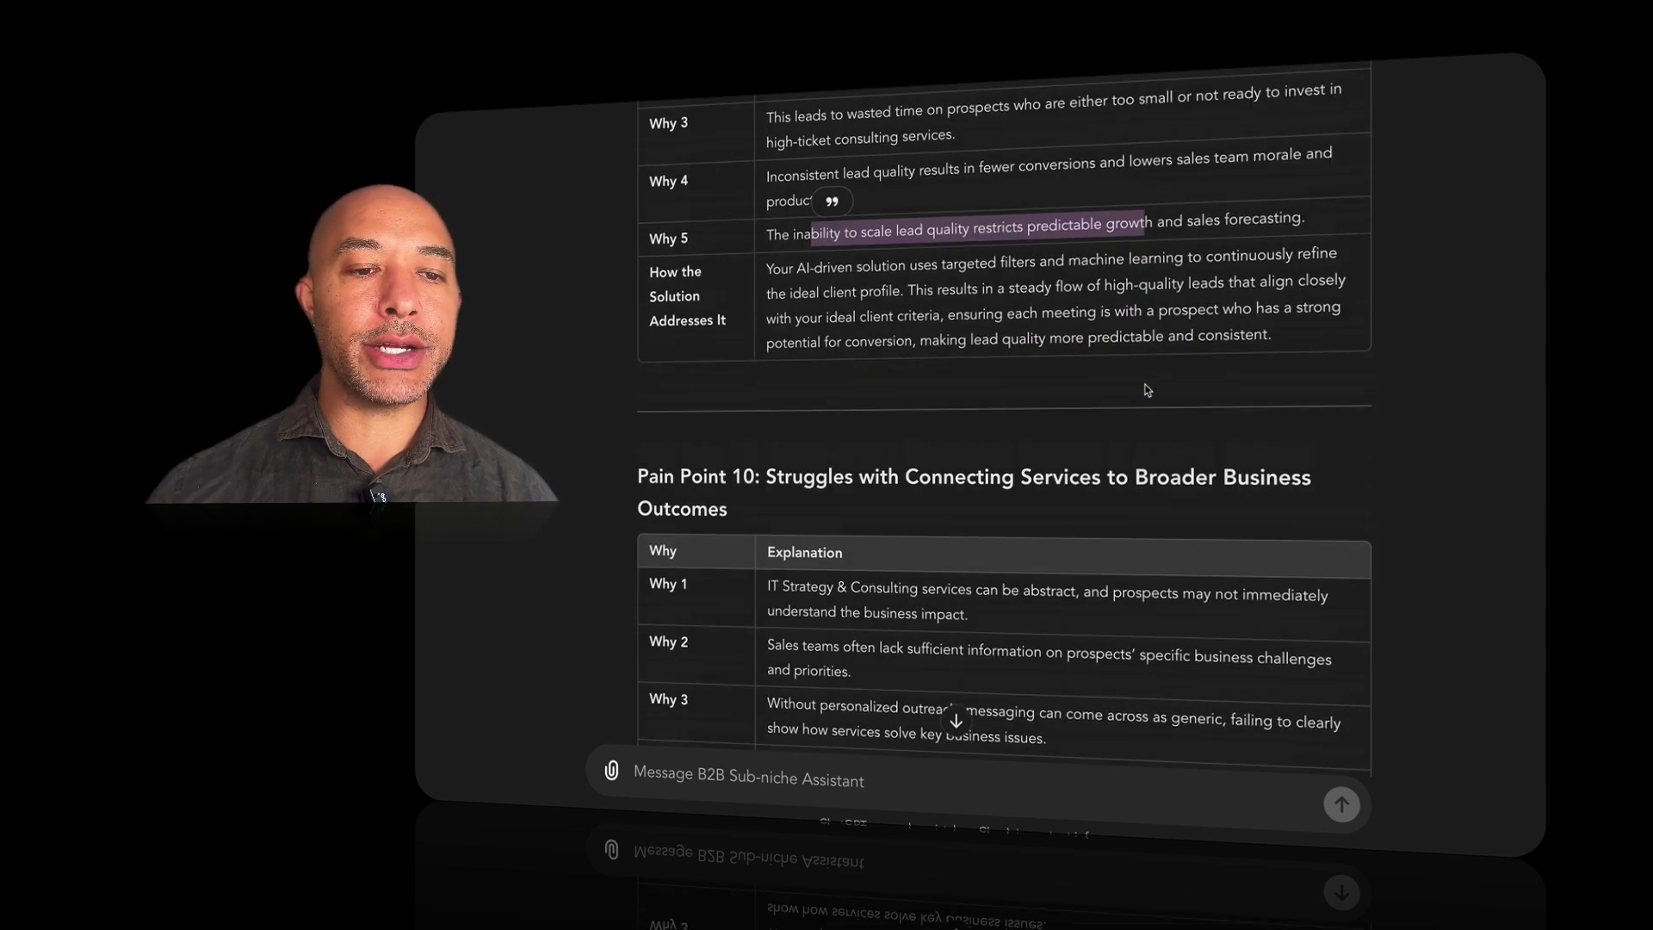
pyautogui.scroll(5, 1146, 389)
pyautogui.moveTo(966, 501); pyautogui.dragTo(1262, 531)
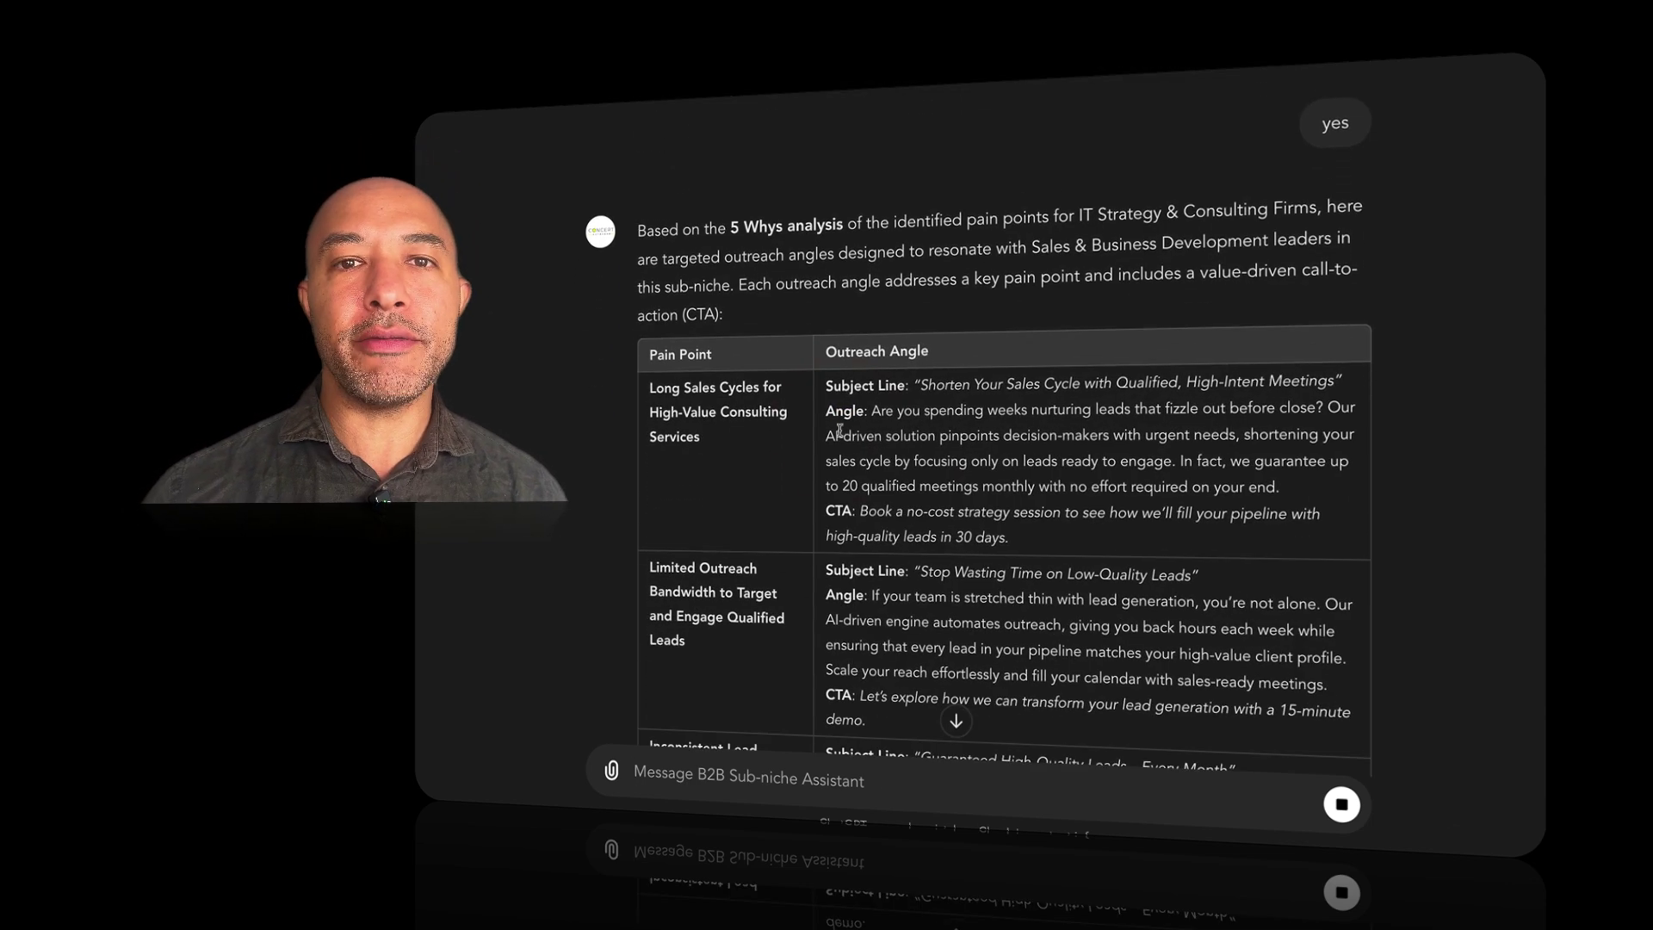
# - Examine the outreach angle for long sales cycles, especially its subject line and the opening question about nurturing leads
pyautogui.scroll(-3, 802, 402)
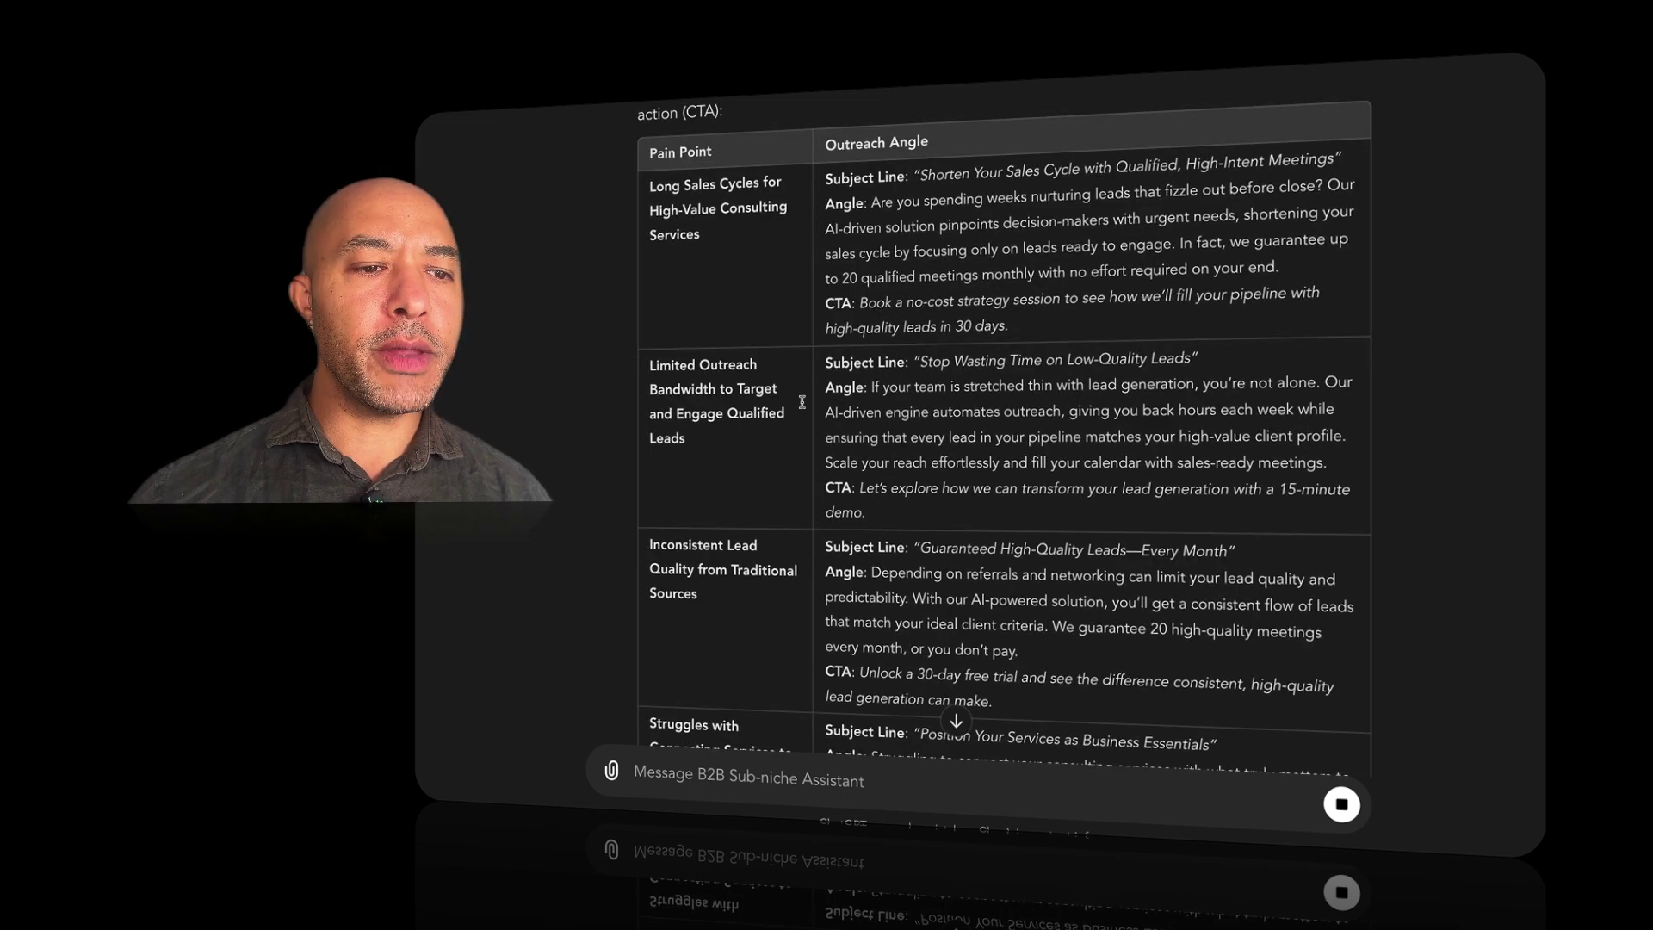
pyautogui.moveTo(651, 187); pyautogui.dragTo(779, 239)
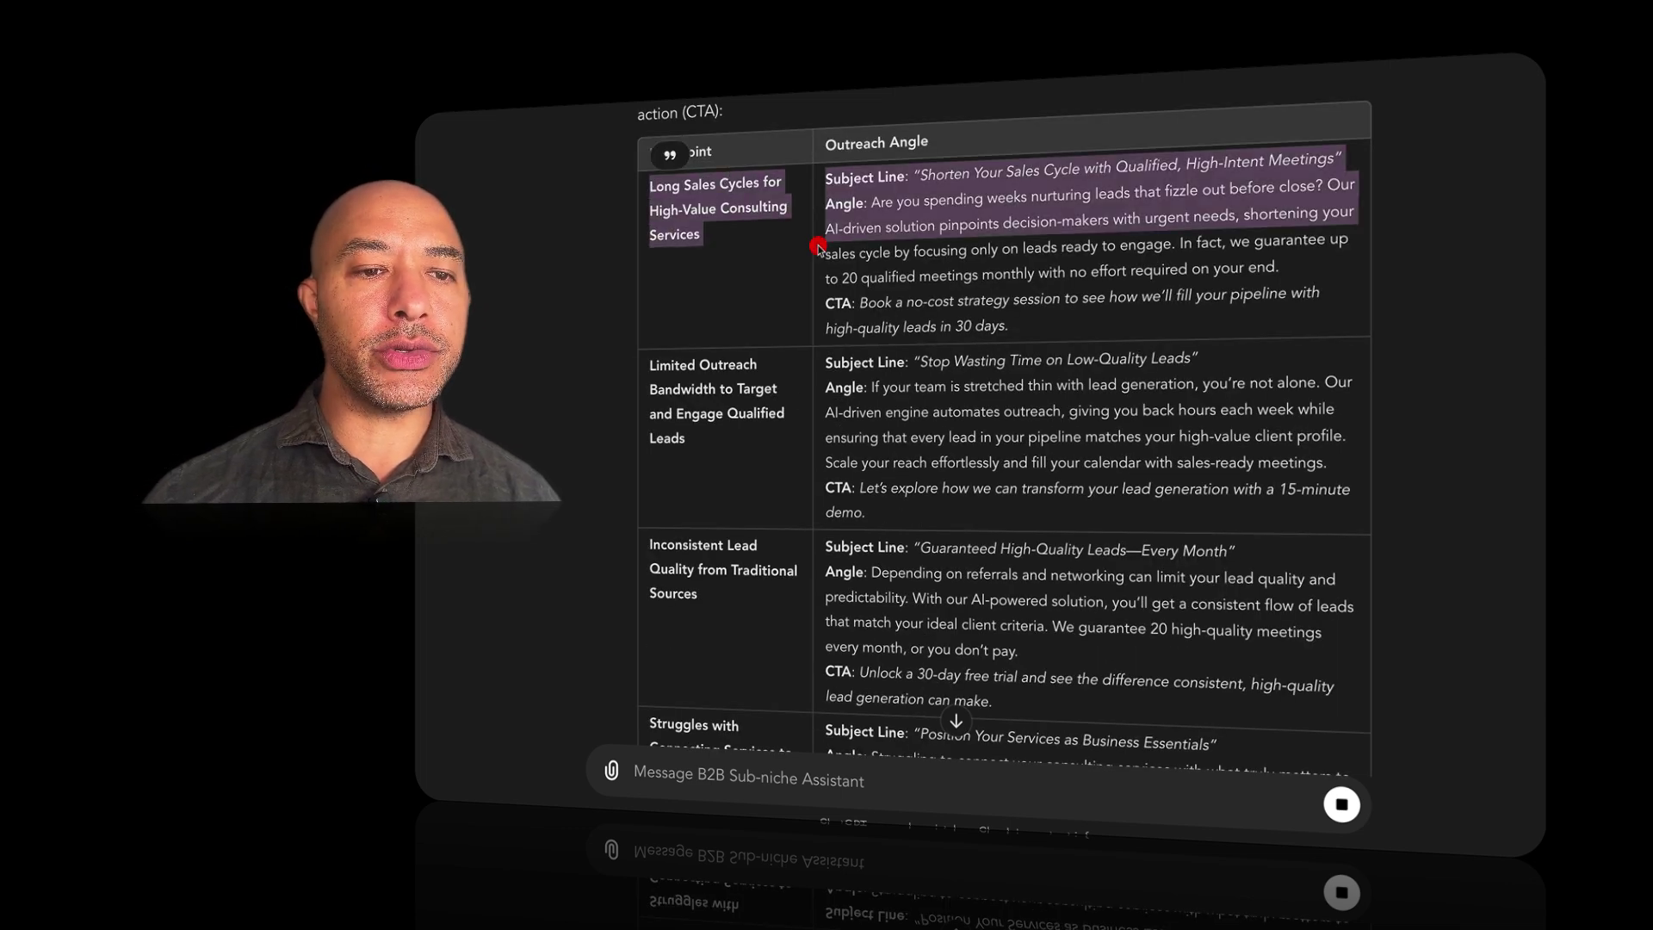
pyautogui.click(858, 198)
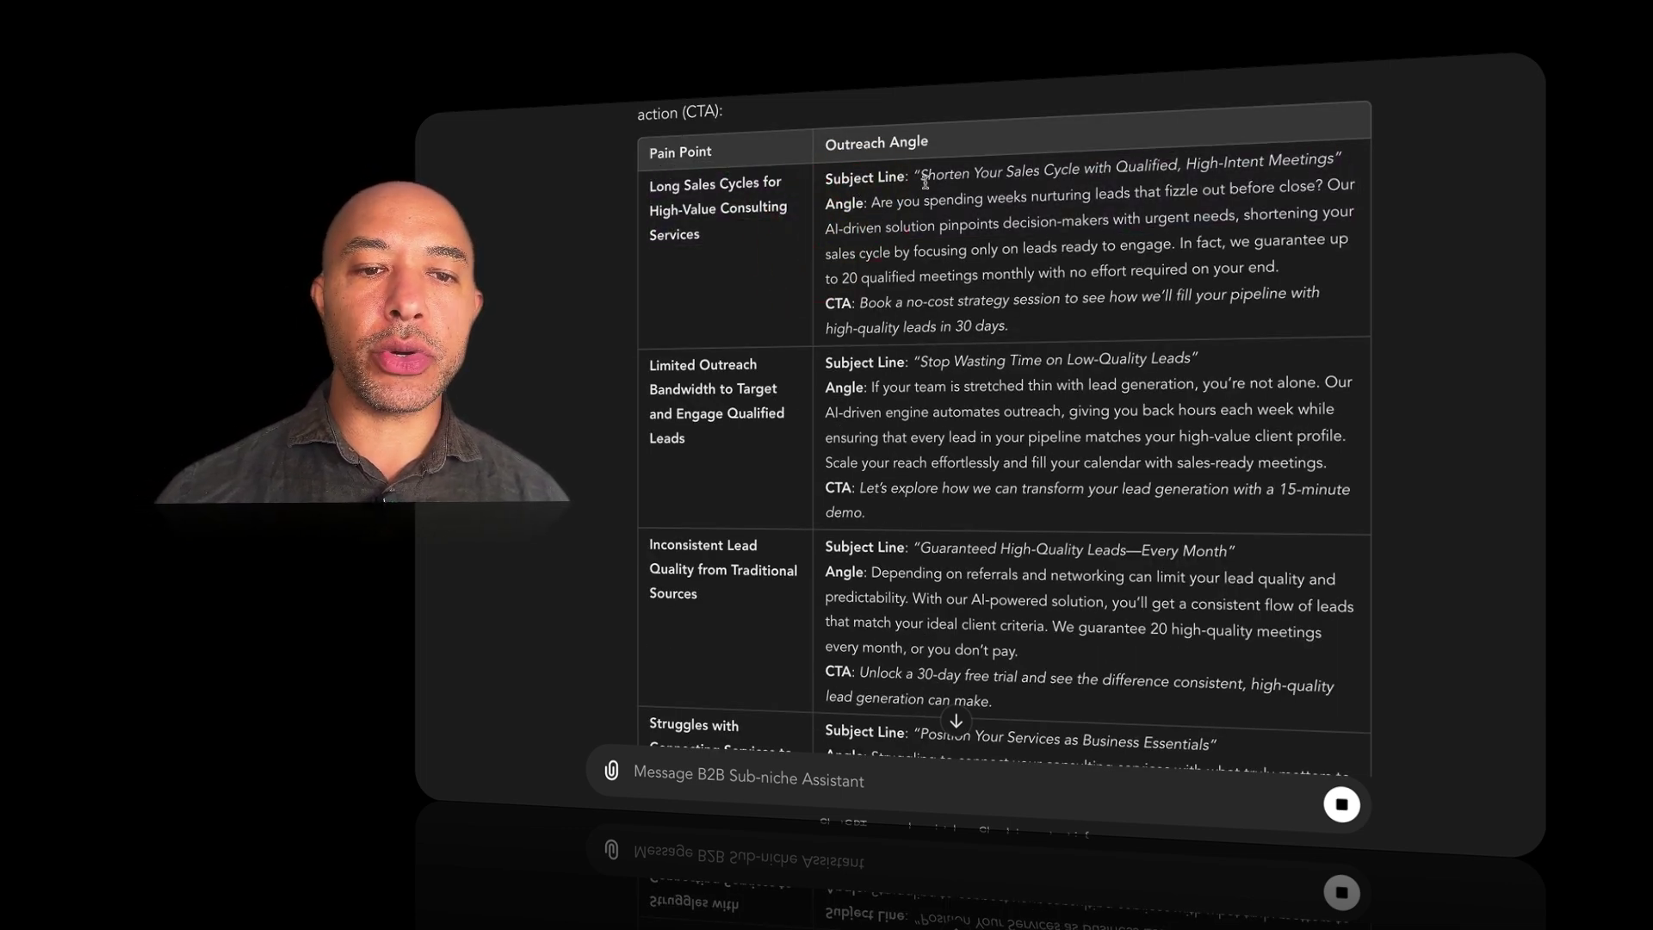
pyautogui.moveTo(925, 181); pyautogui.dragTo(1345, 160)
pyautogui.click(998, 184)
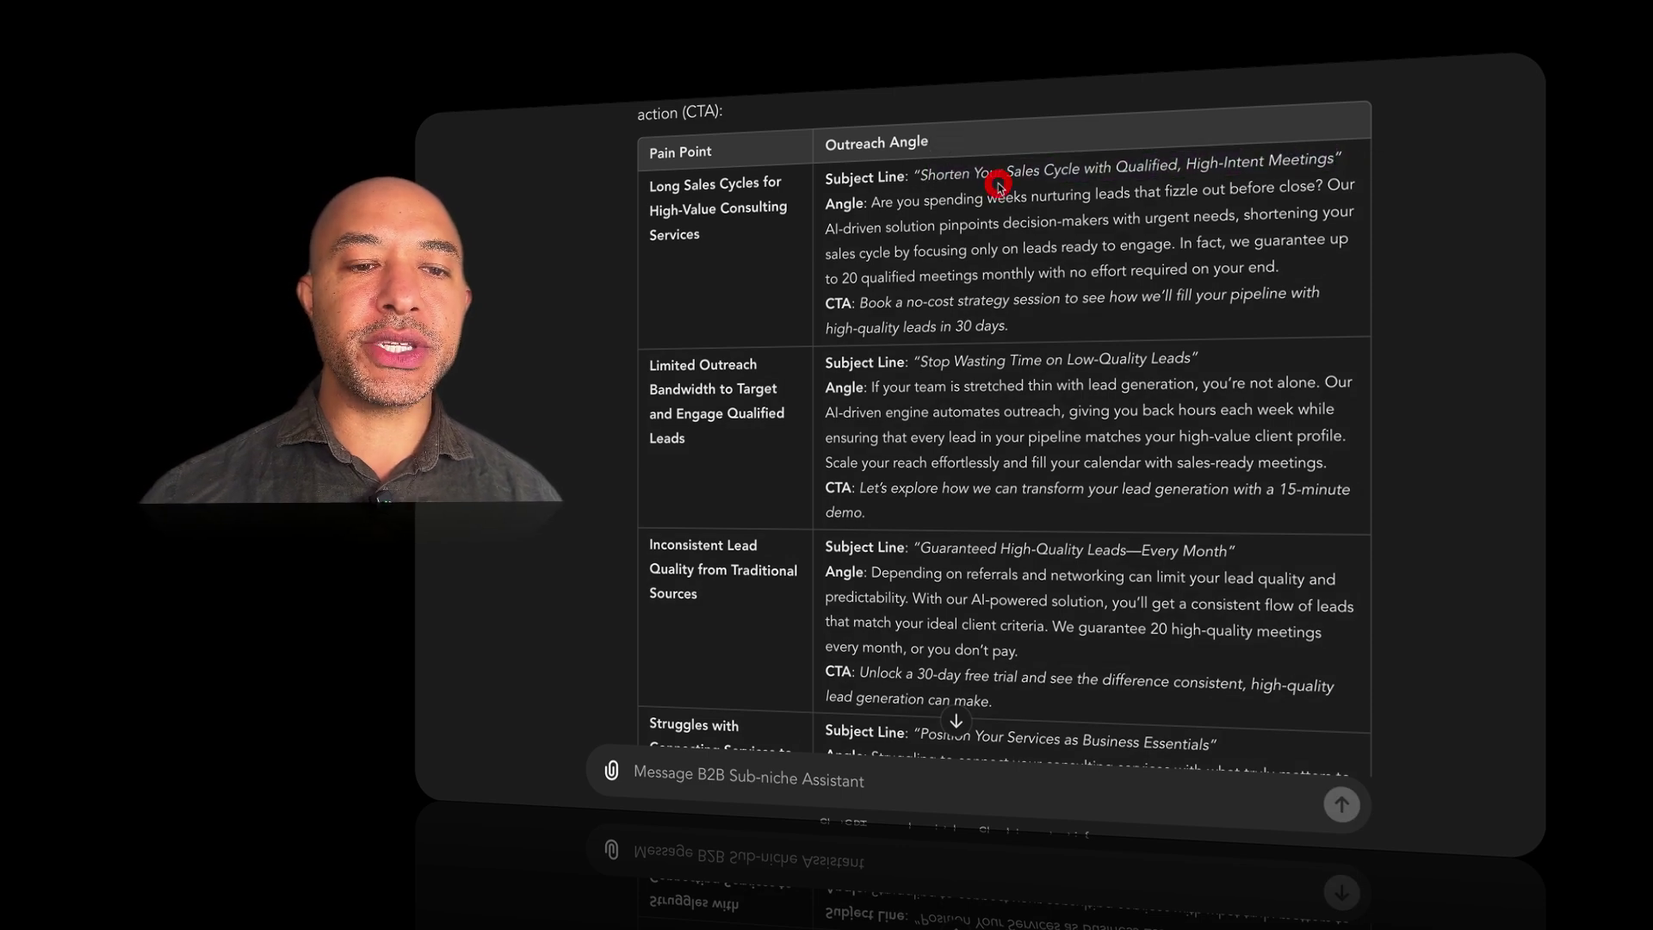
pyautogui.moveTo(926, 176); pyautogui.dragTo(1177, 162)
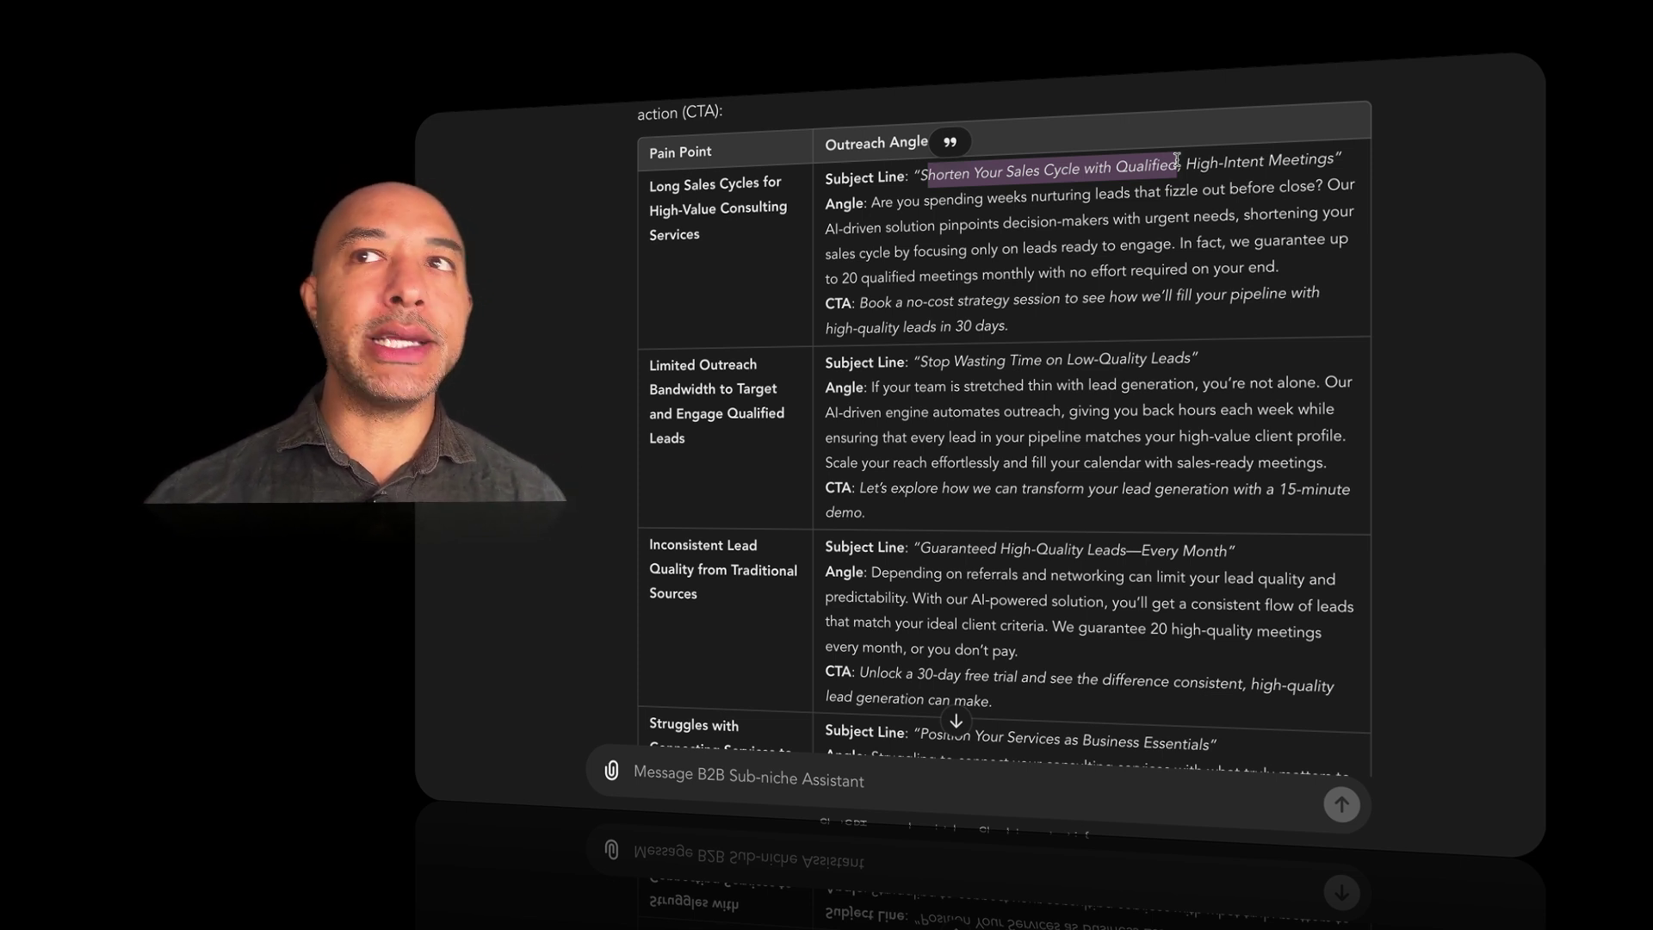
pyautogui.click(1163, 164)
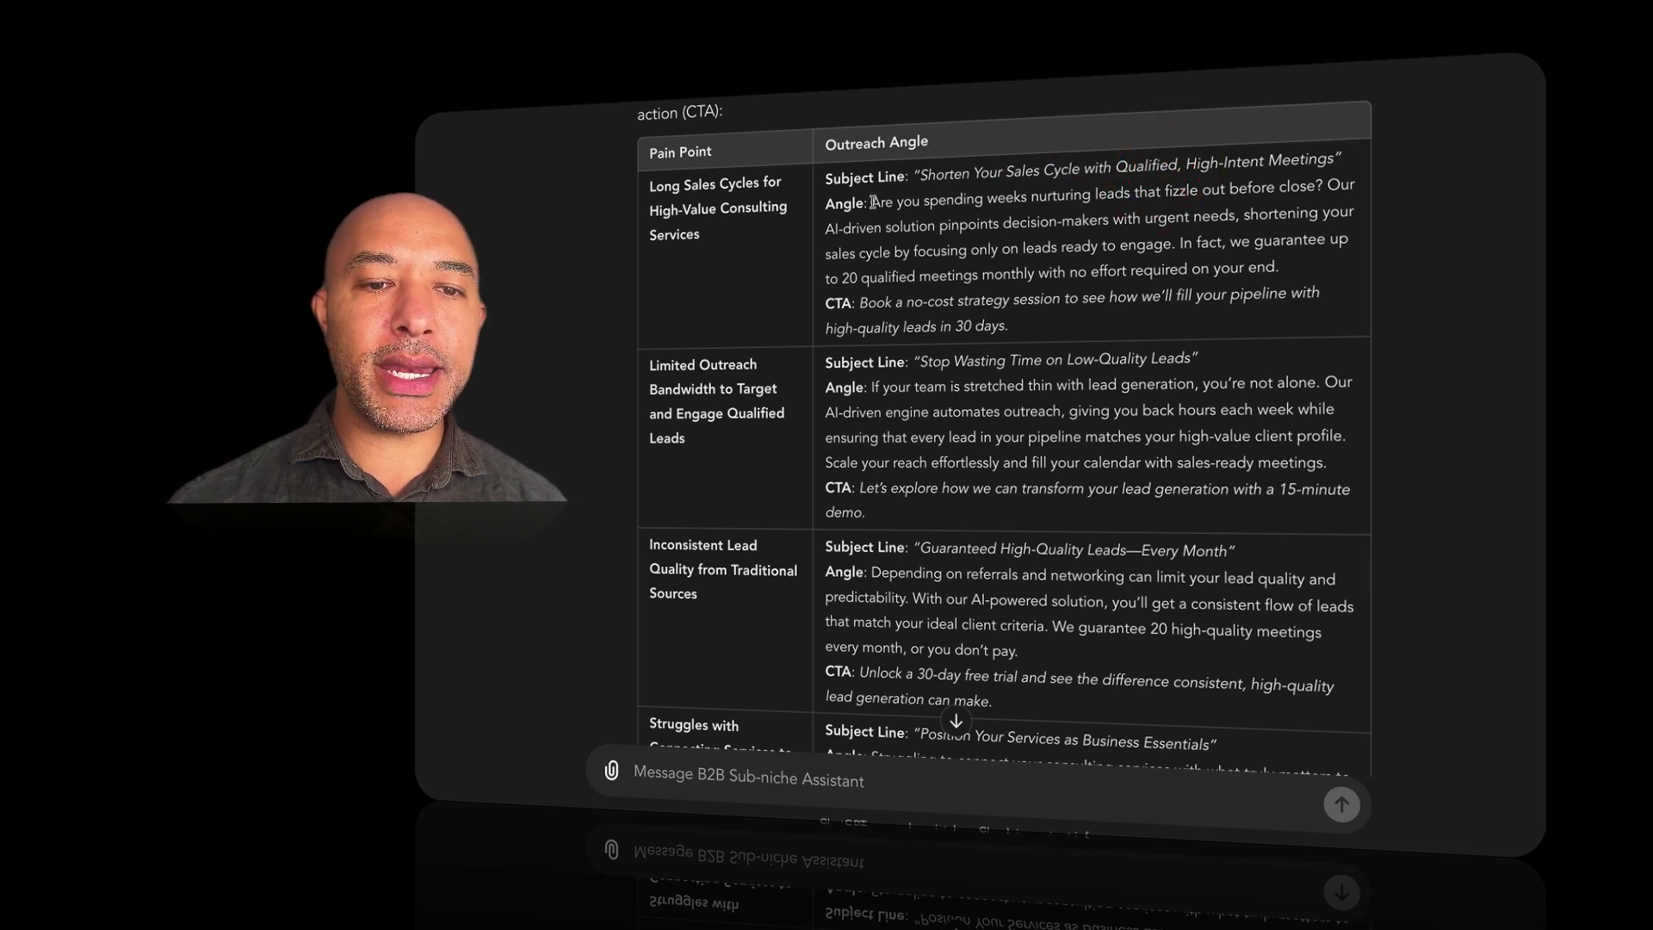
pyautogui.moveTo(874, 202); pyautogui.dragTo(1319, 188)
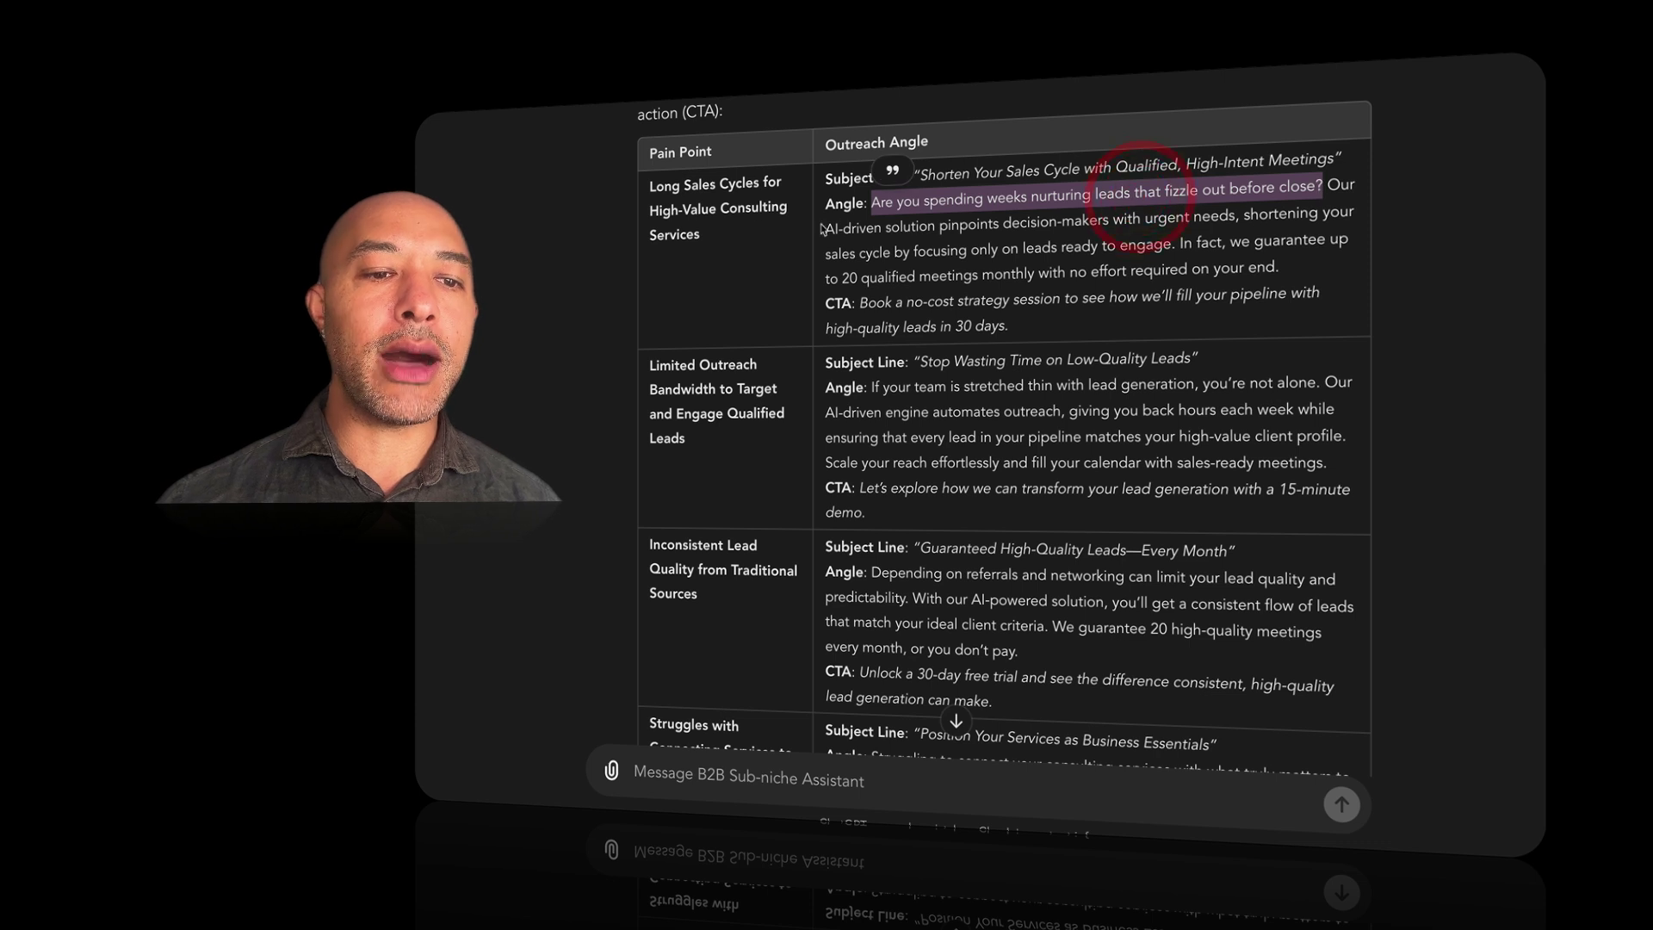
pyautogui.click(866, 213)
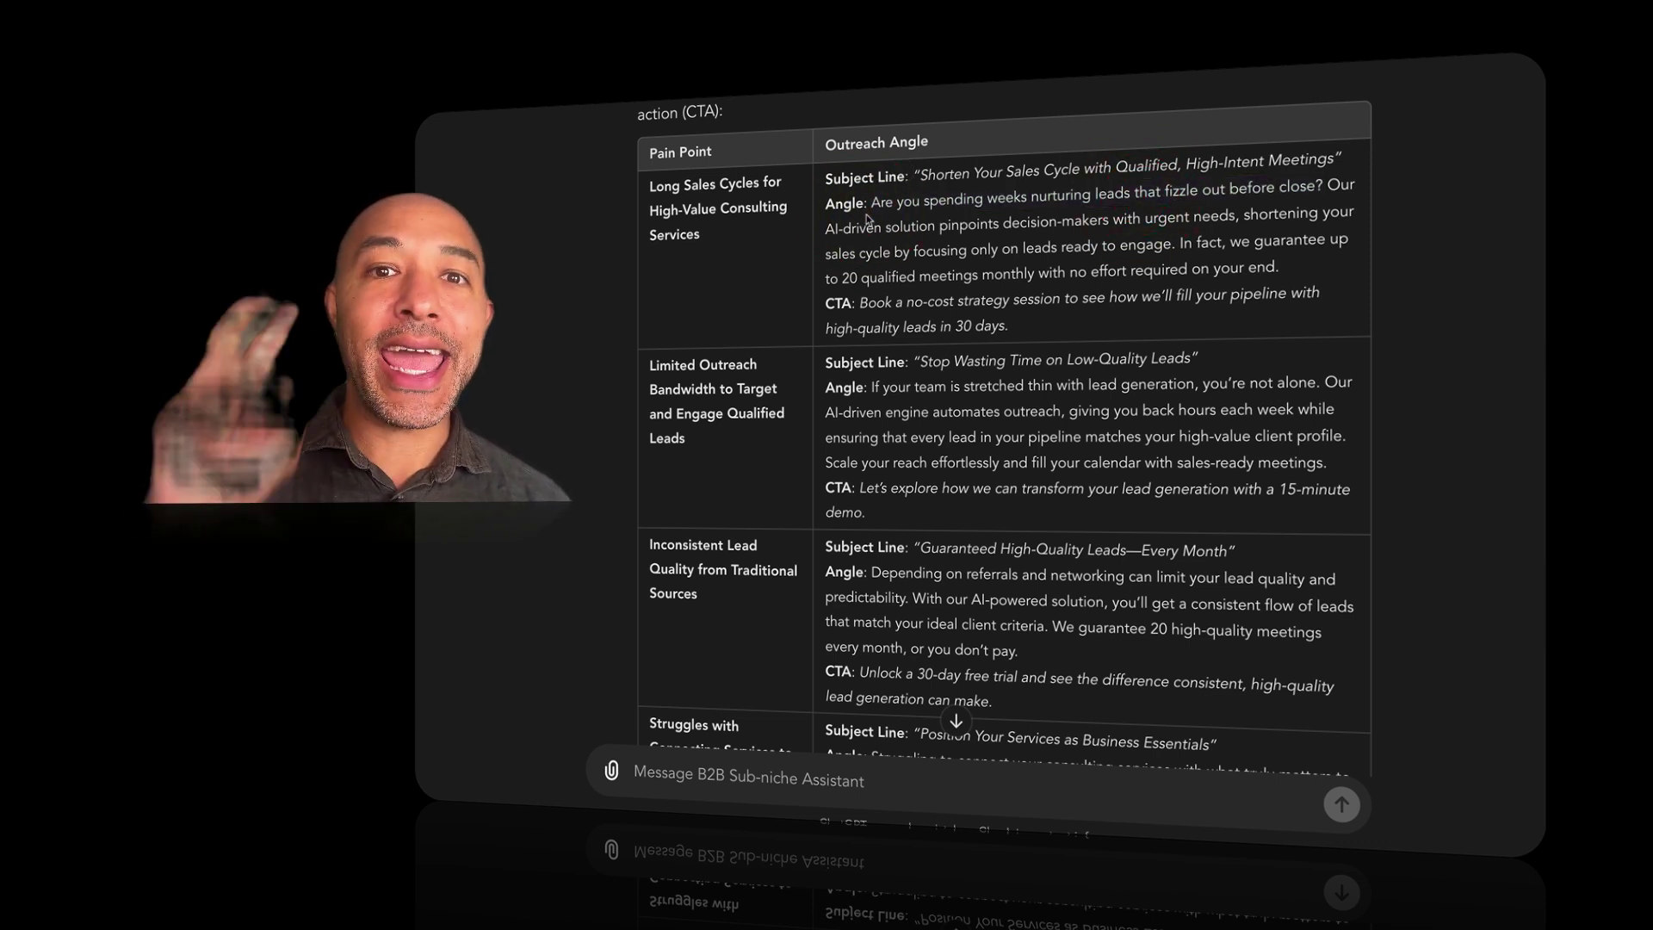
pyautogui.moveTo(872, 203); pyautogui.dragTo(1022, 197)
pyautogui.doubleClick(1022, 197)
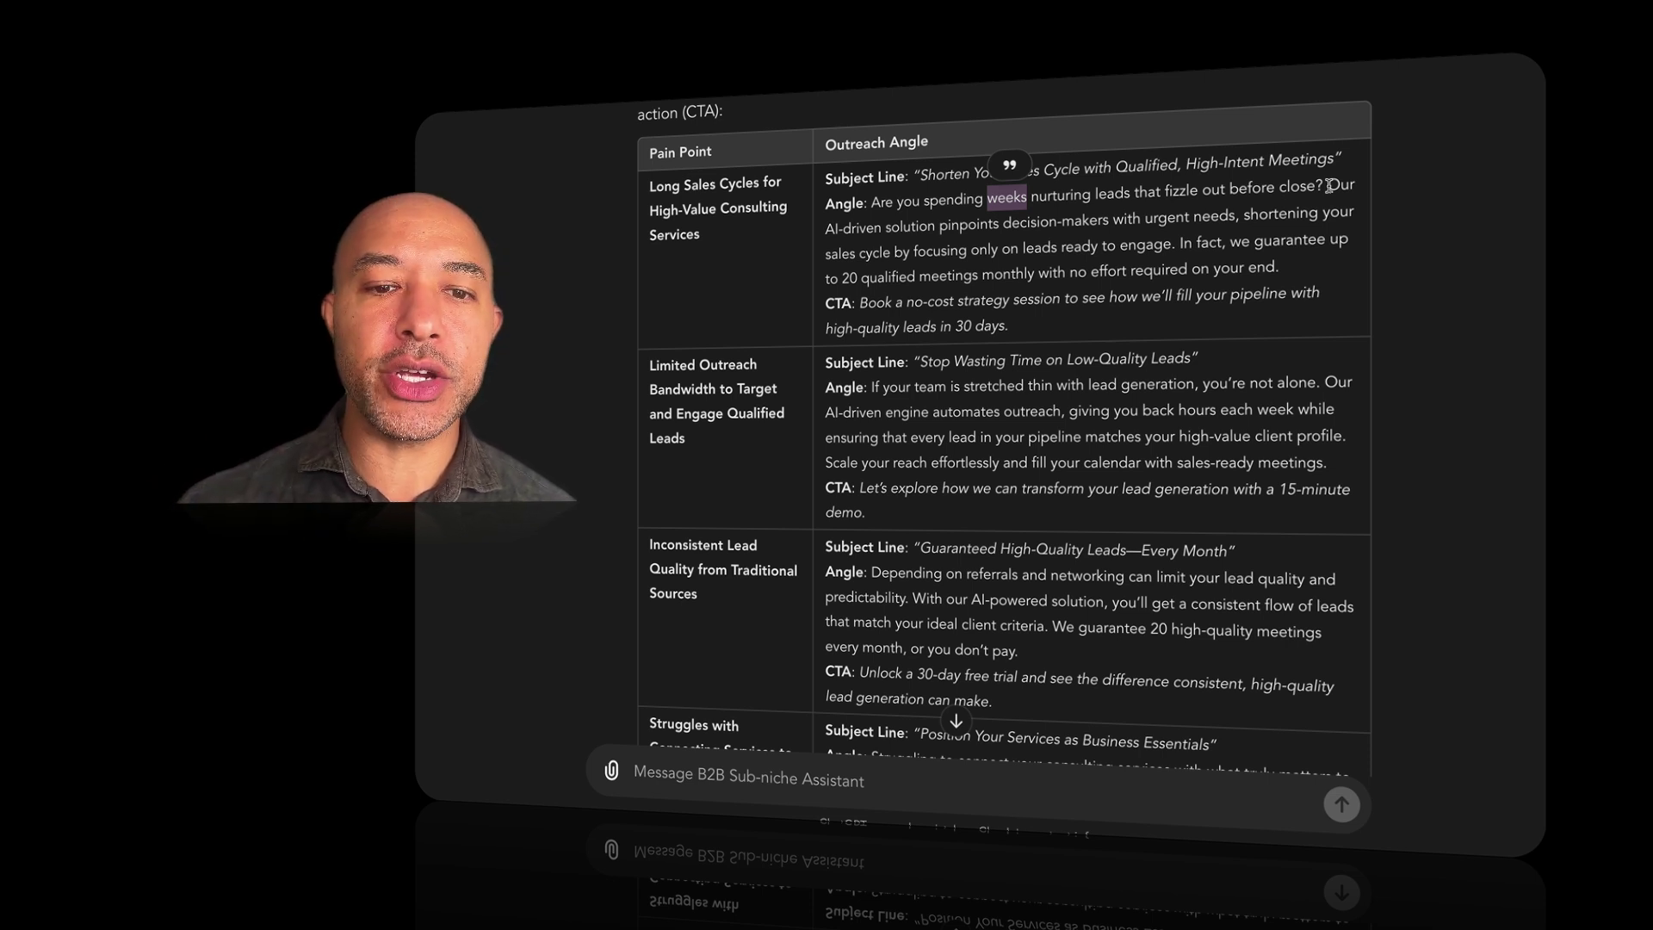
# - Reply "Yes" to proceed with Step 10, comparing the sub-niches by Total Addressable Market size and Solution Relevance
pyautogui.click(1193, 221)
pyautogui.scroll(-3, 1193, 221)
pyautogui.write('Yes')
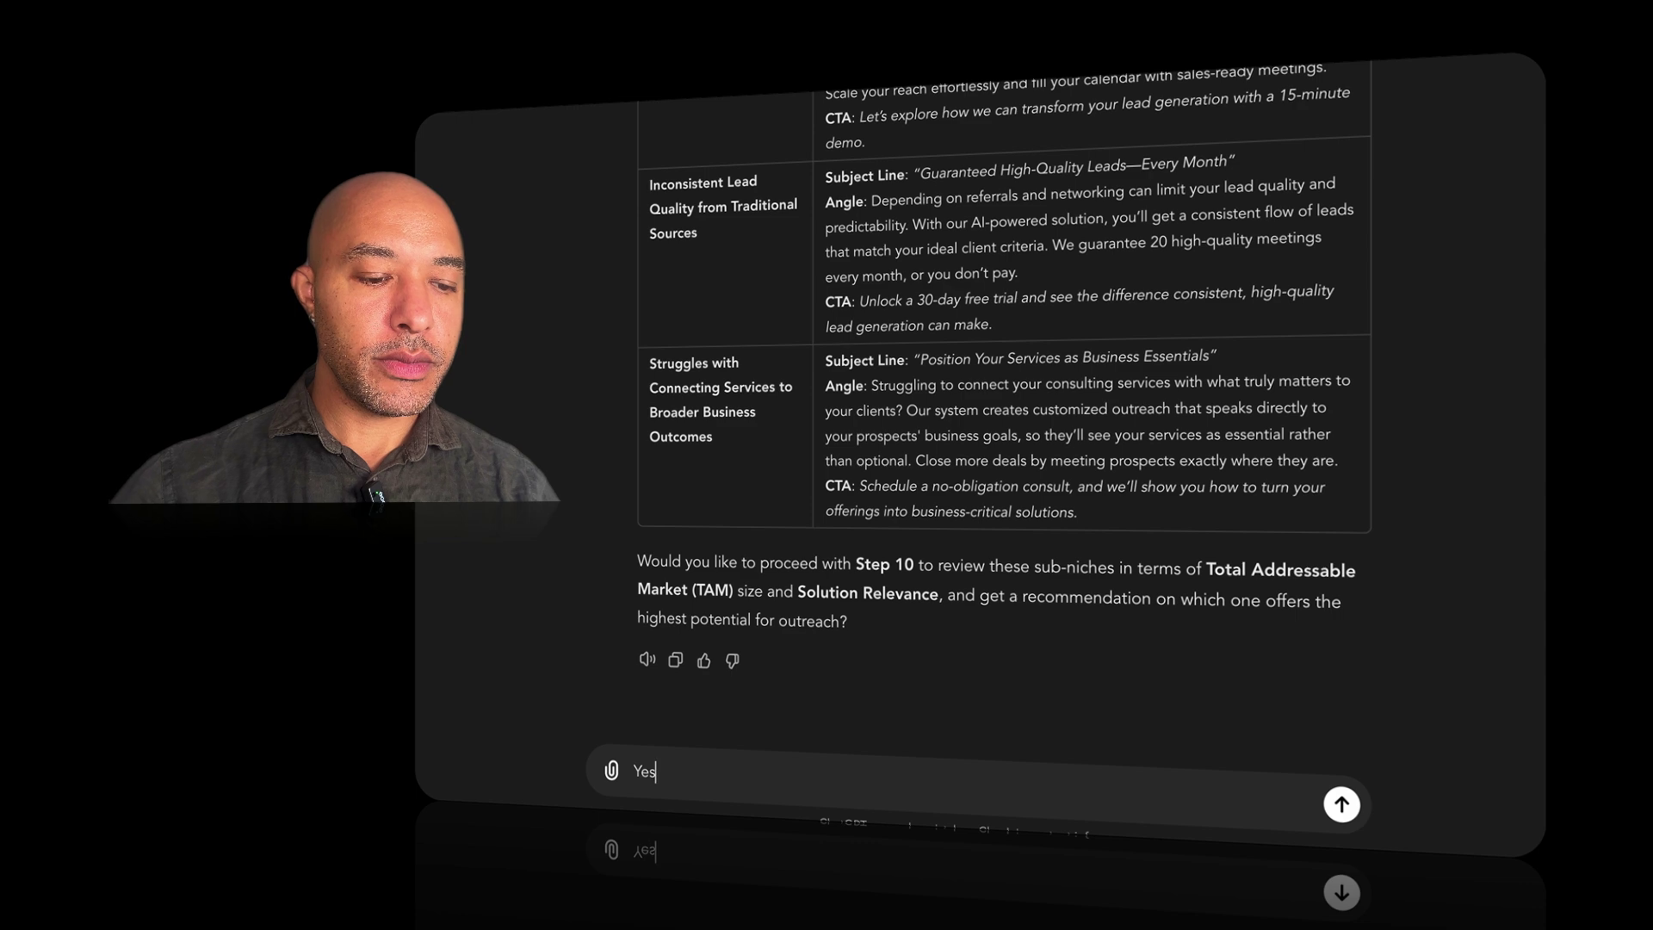
pyautogui.press('Return')
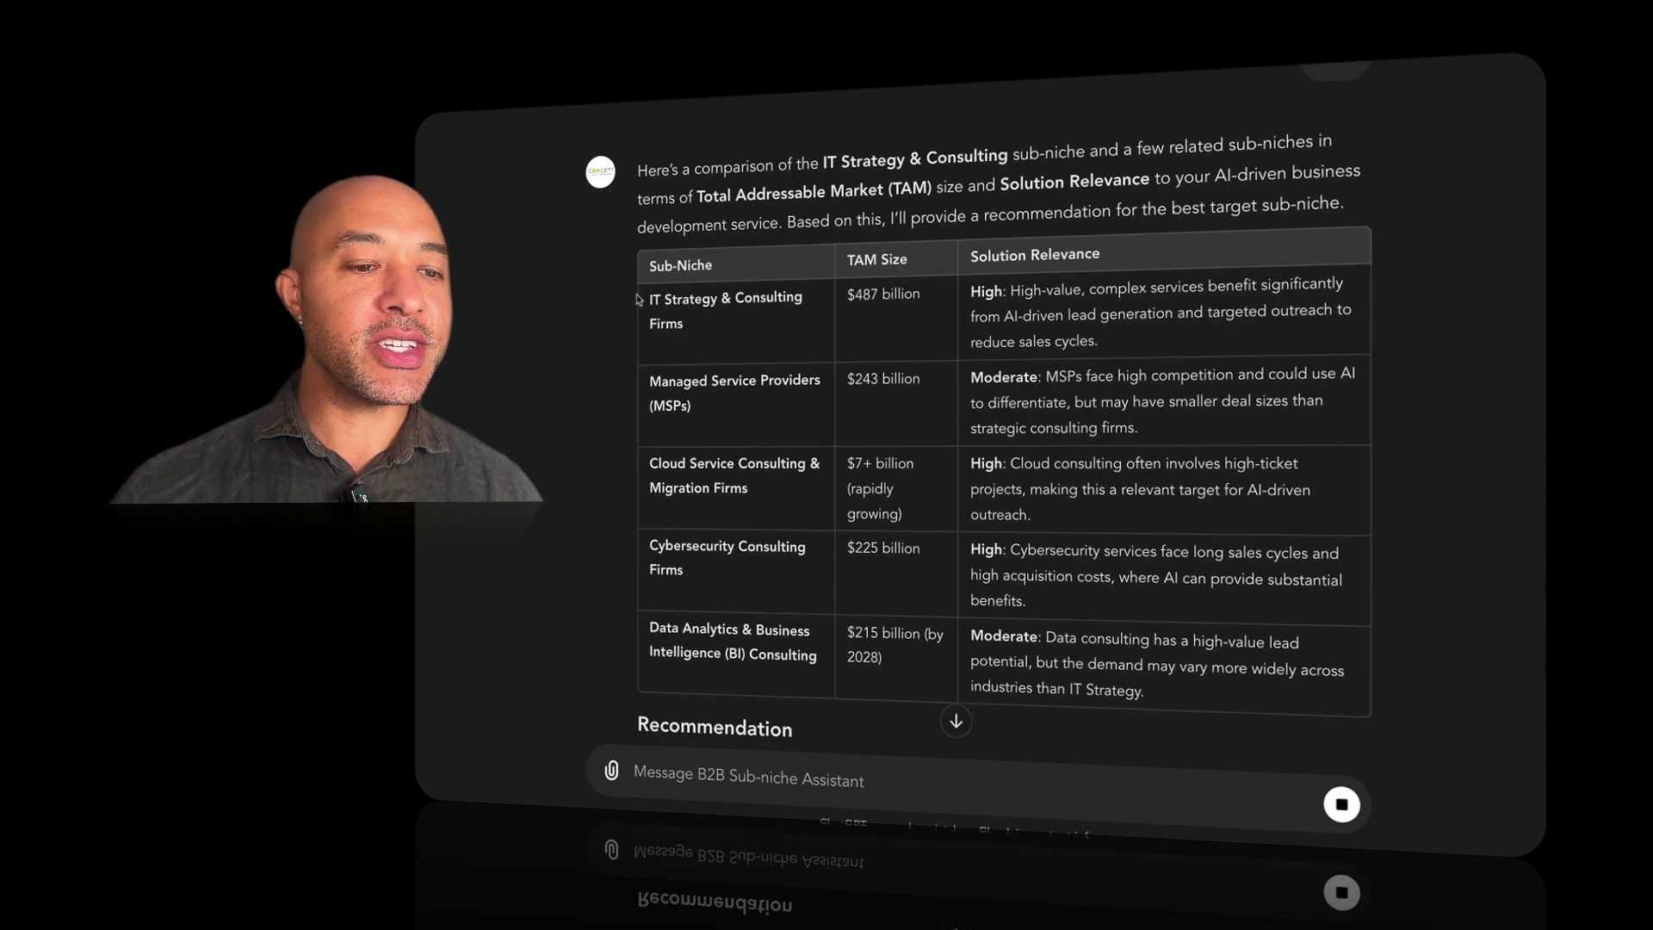
# - Examine the IT Strategy & Consulting Firms row of the comparison table, especially its solution relevance rating and reasoning
pyautogui.moveTo(653, 297); pyautogui.dragTo(715, 327)
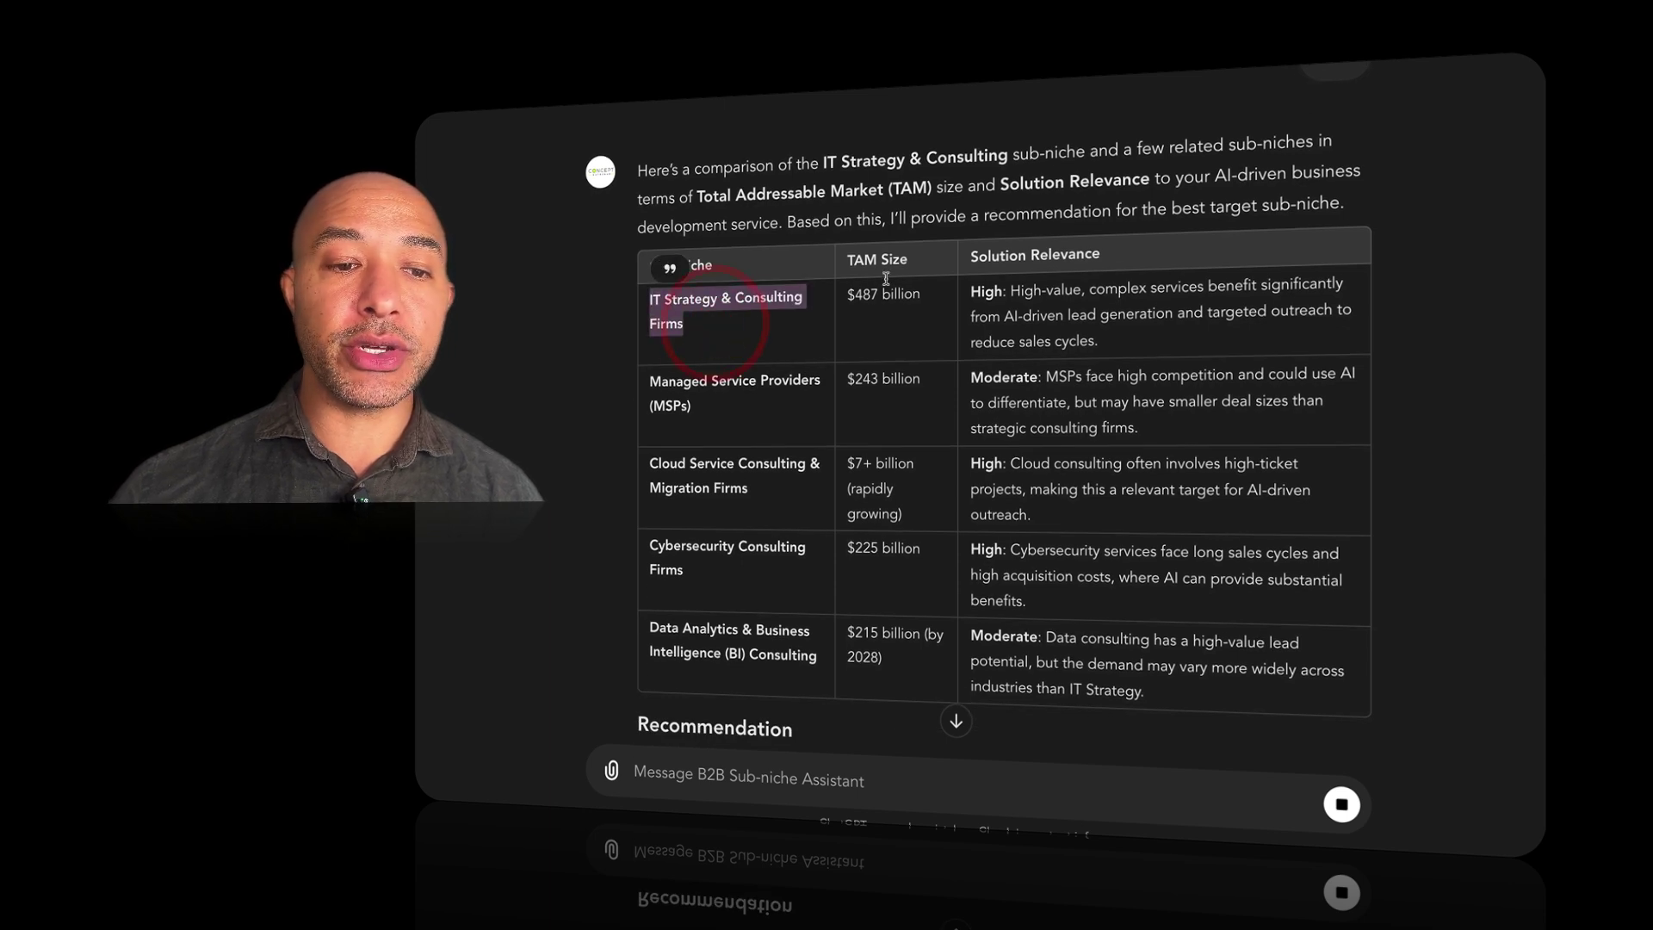
pyautogui.click(1215, 318)
pyautogui.doubleClick(997, 287)
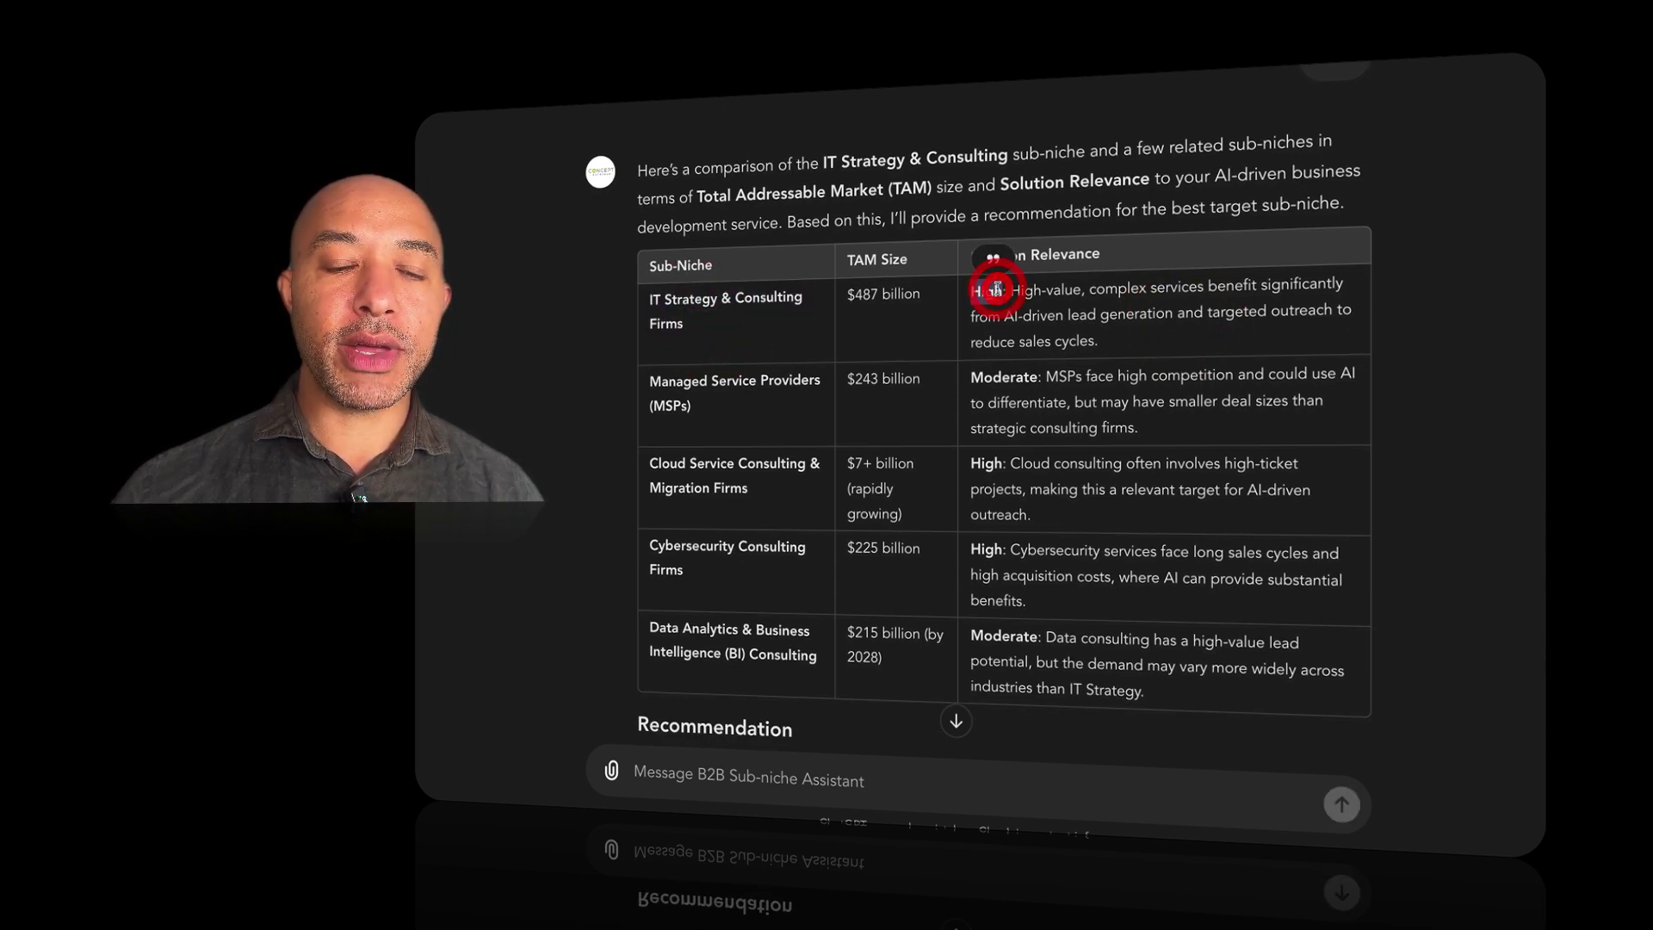
pyautogui.moveTo(1010, 289); pyautogui.dragTo(1199, 285)
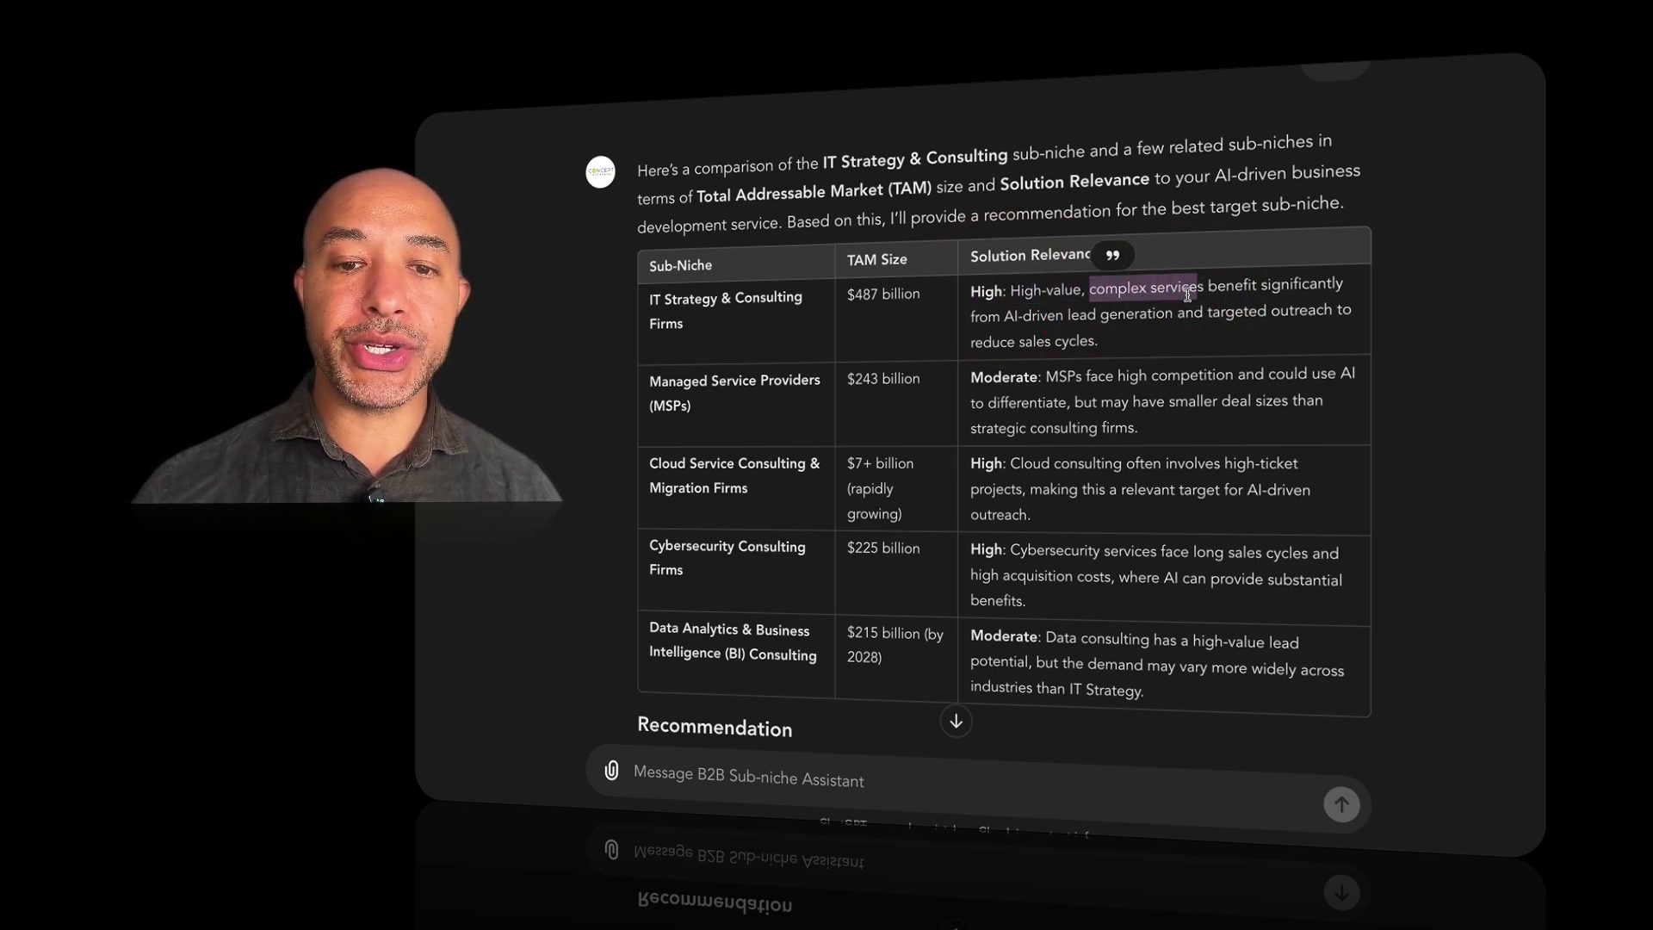
pyautogui.click(1125, 344)
# - Examine the Recommendation section for the suggested sub-niche and the reasons given for its outreach potential
pyautogui.scroll(-1, 1125, 346)
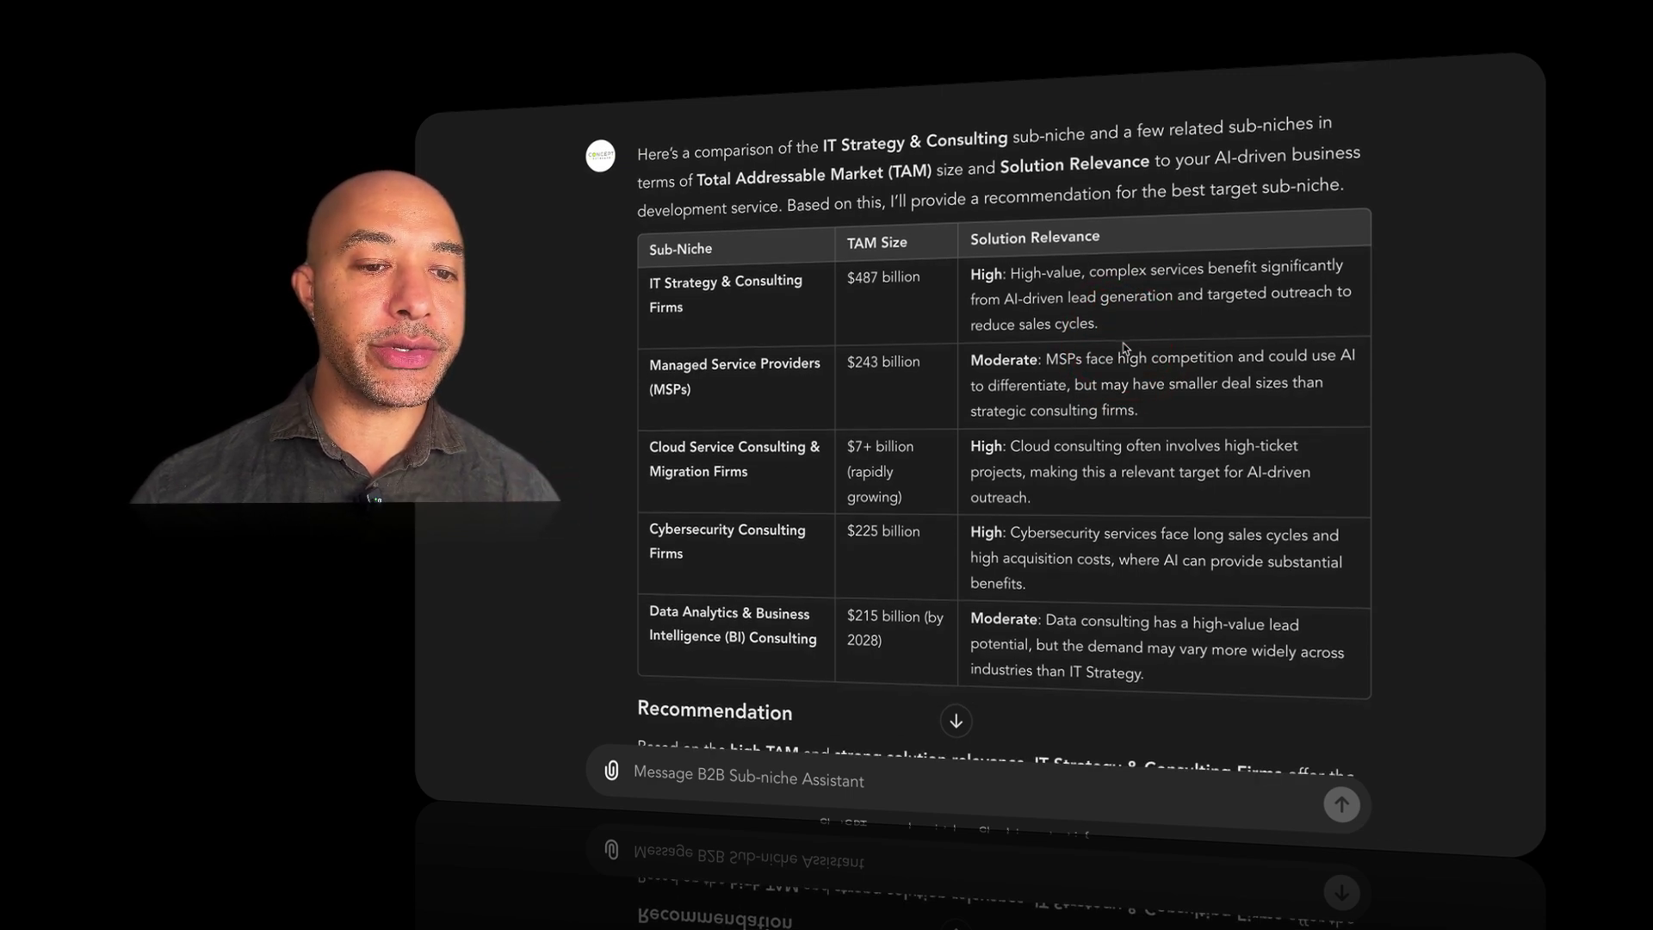
pyautogui.scroll(-1, 1125, 346)
pyautogui.scroll(-5, 1124, 345)
pyautogui.moveTo(730, 427); pyautogui.dragTo(1283, 426)
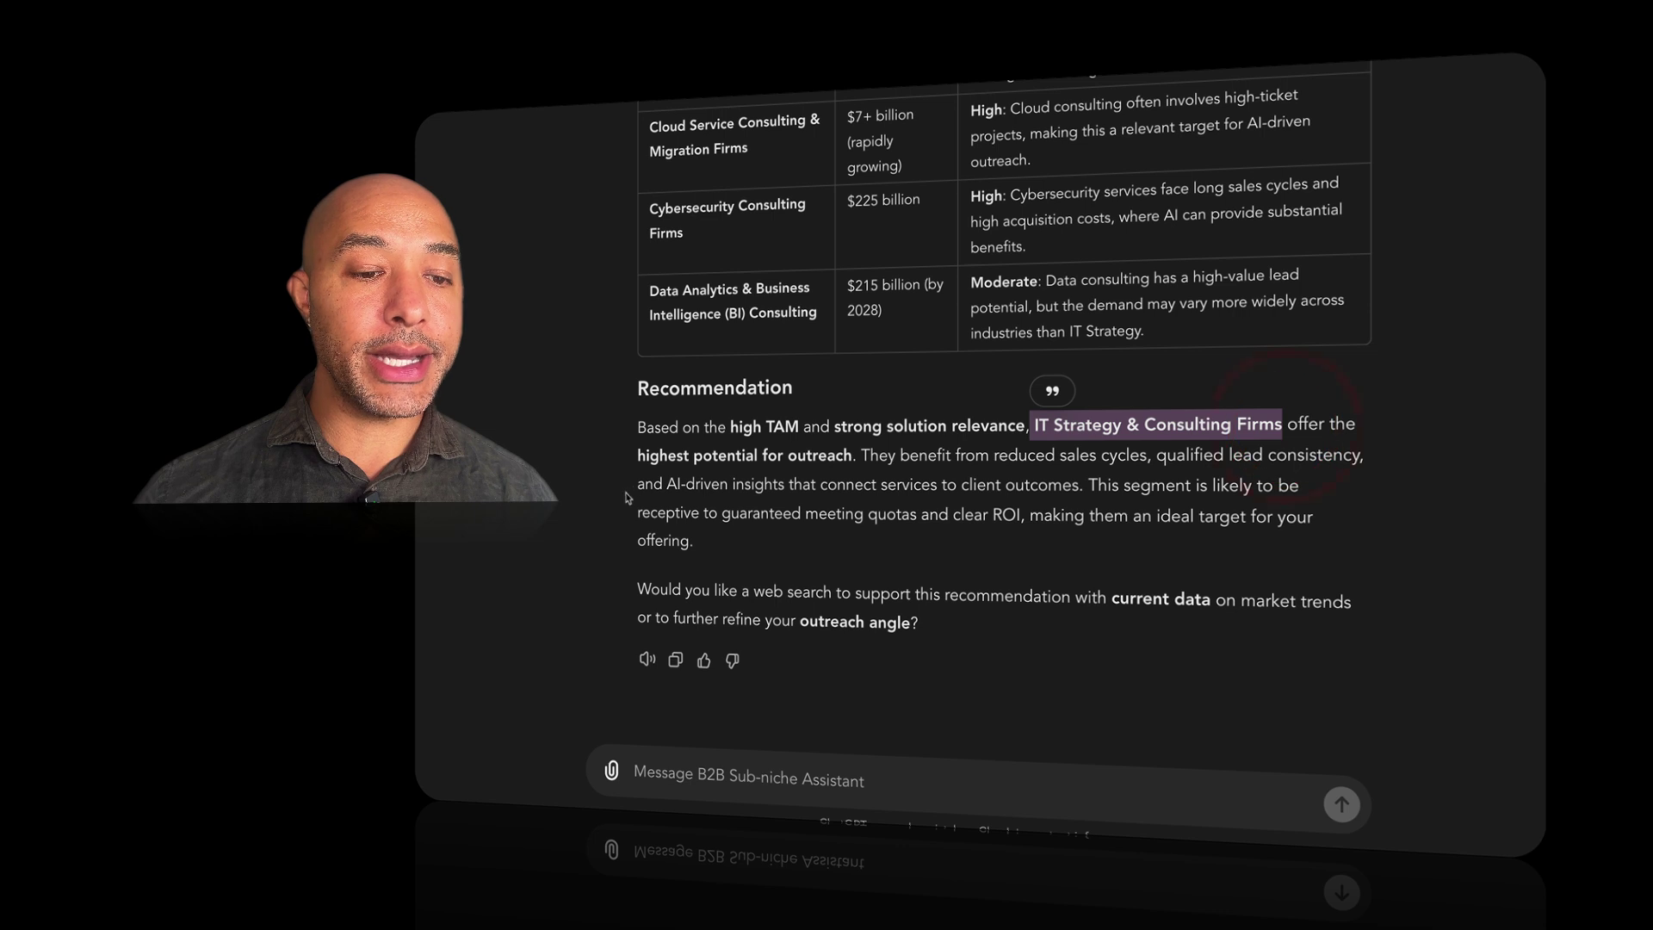
pyautogui.click(852, 464)
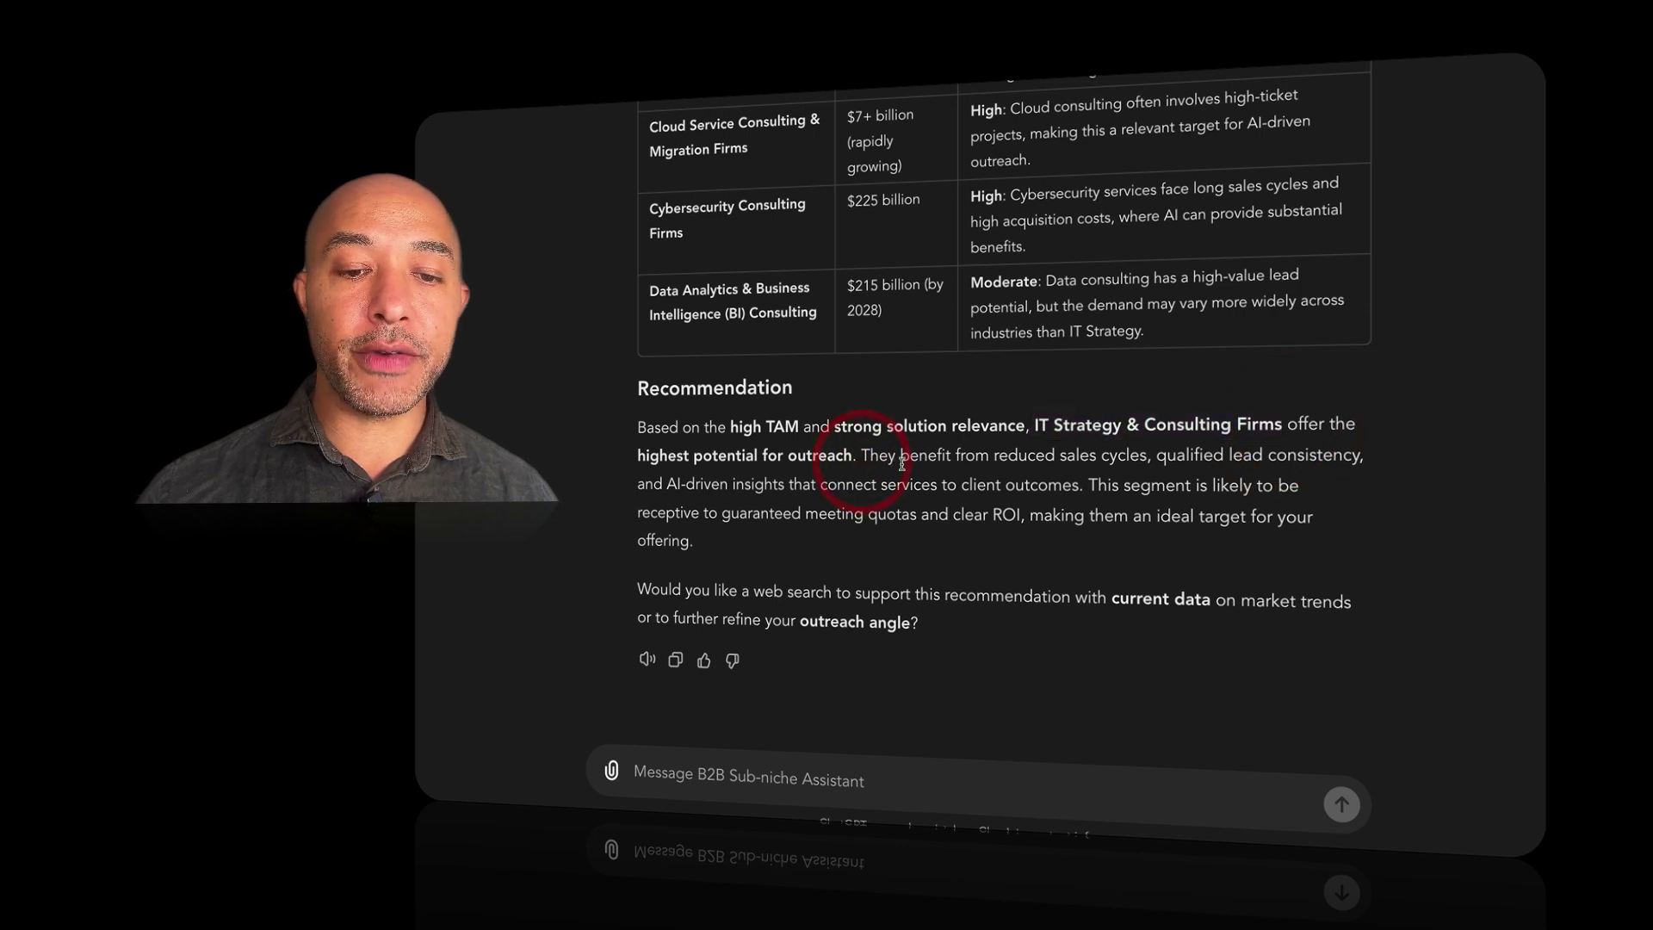
pyautogui.click(1197, 457)
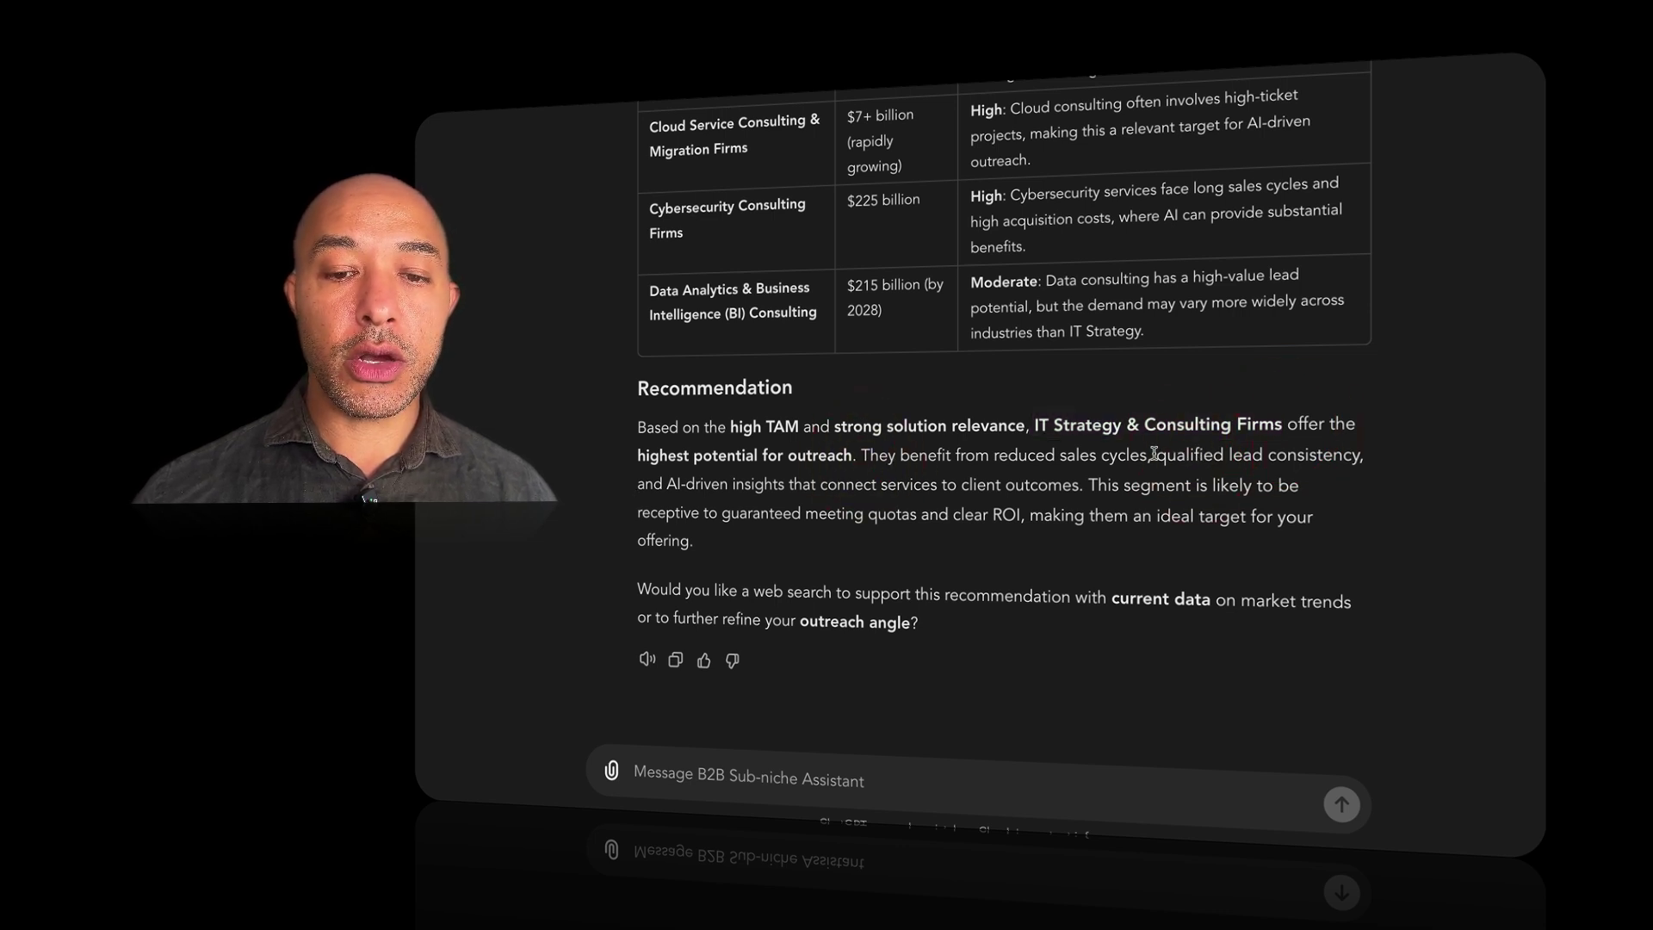
pyautogui.moveTo(1157, 455); pyautogui.dragTo(1358, 463)
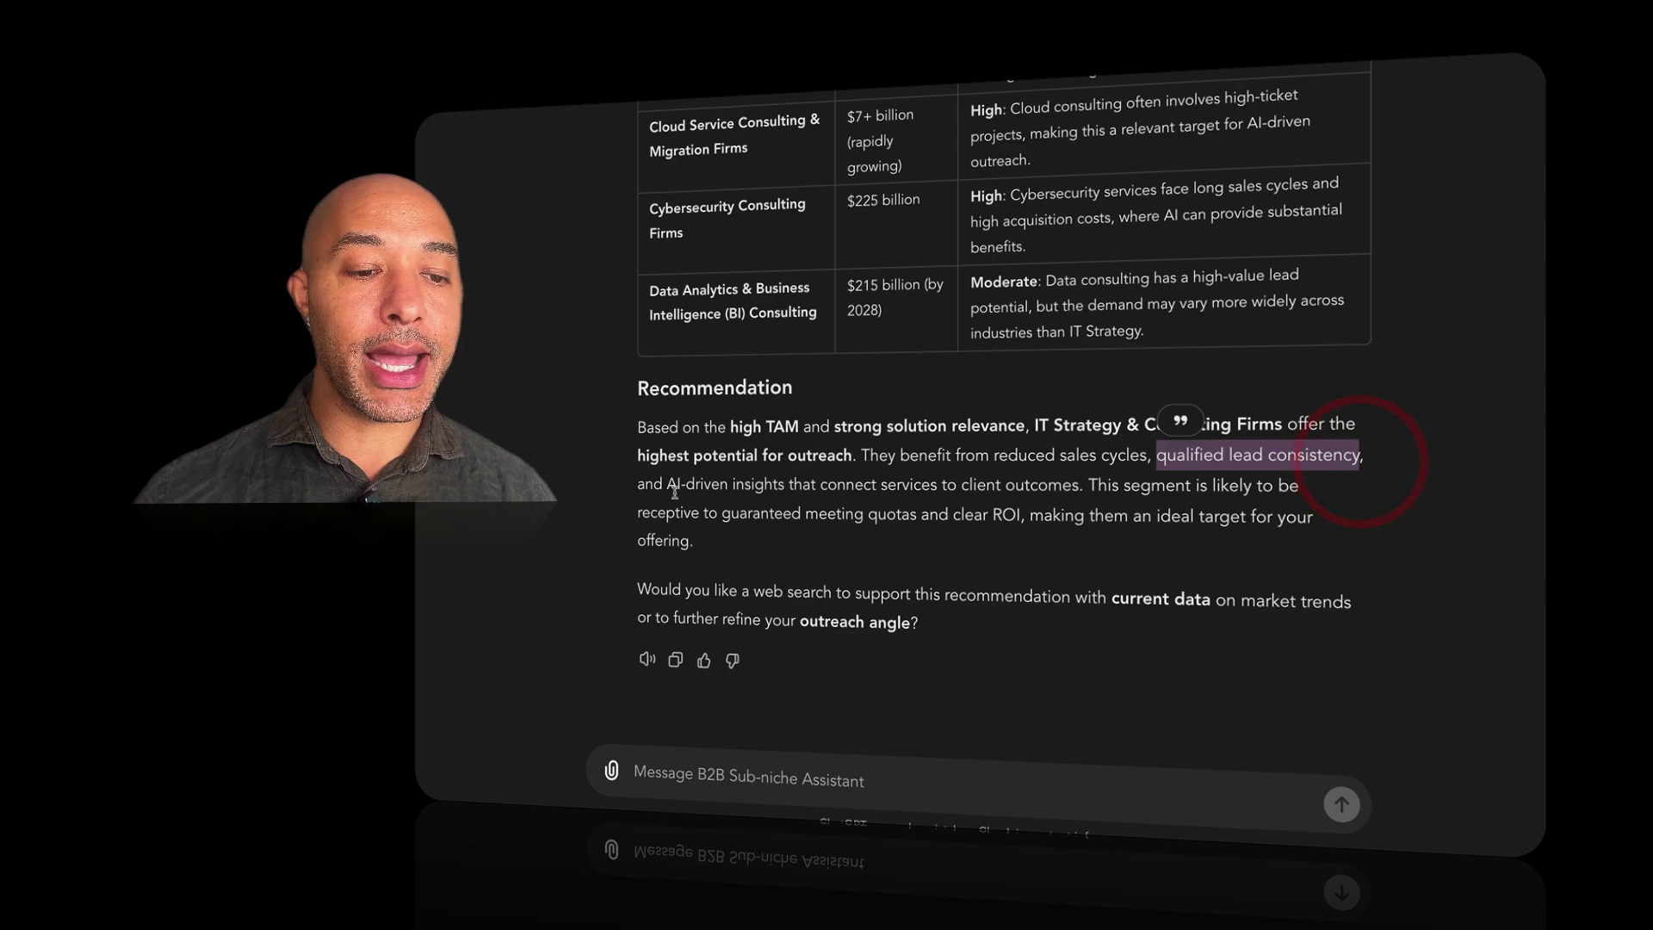
pyautogui.moveTo(677, 484); pyautogui.dragTo(1079, 486)
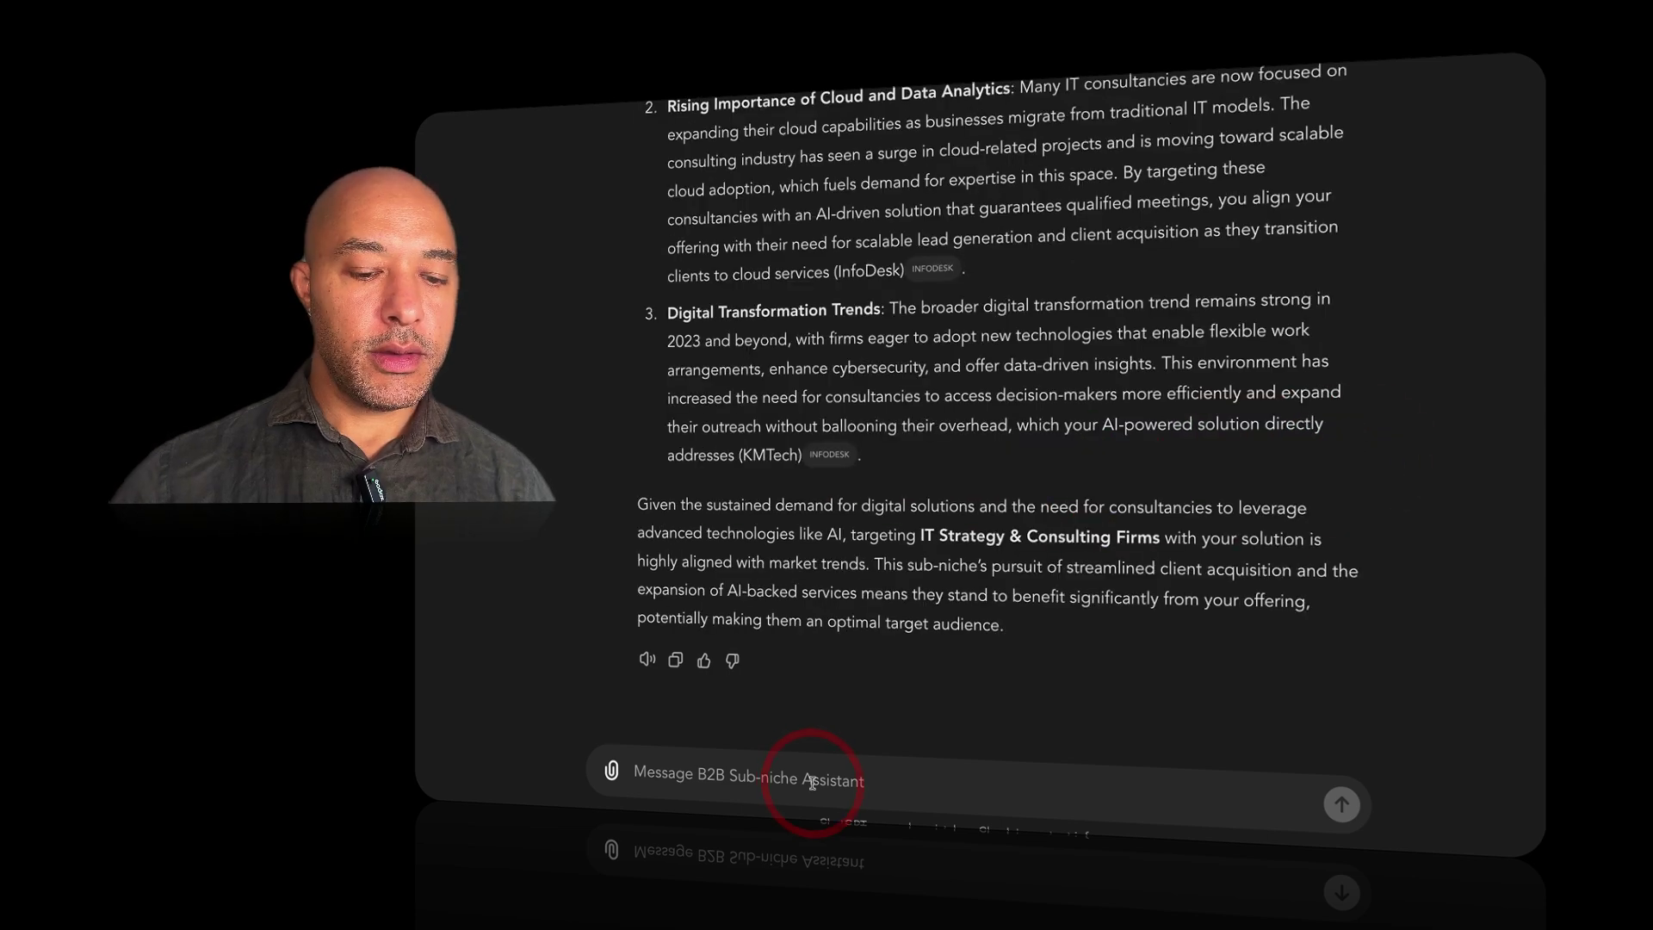
# - Ask for research on this sub-niche's lead generation and business acquisition, and resend it reworded to recent (2024) client acquisition challenges, pain points and opportunities
pyautogui.click(811, 781)
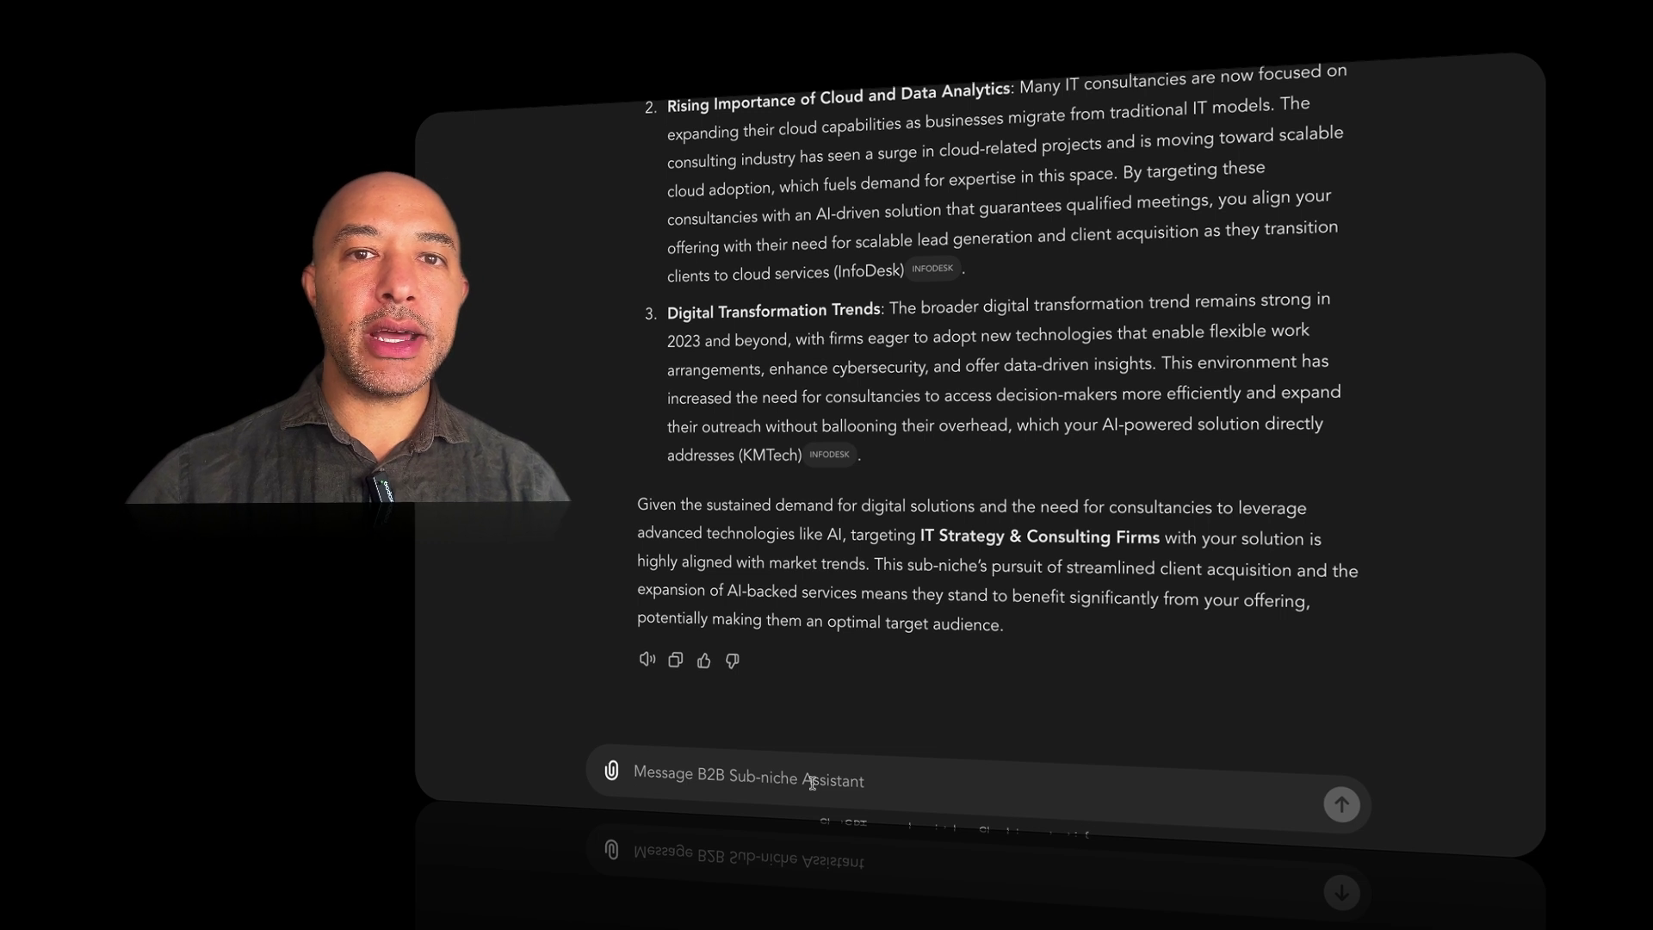
pyautogui.write('do res')
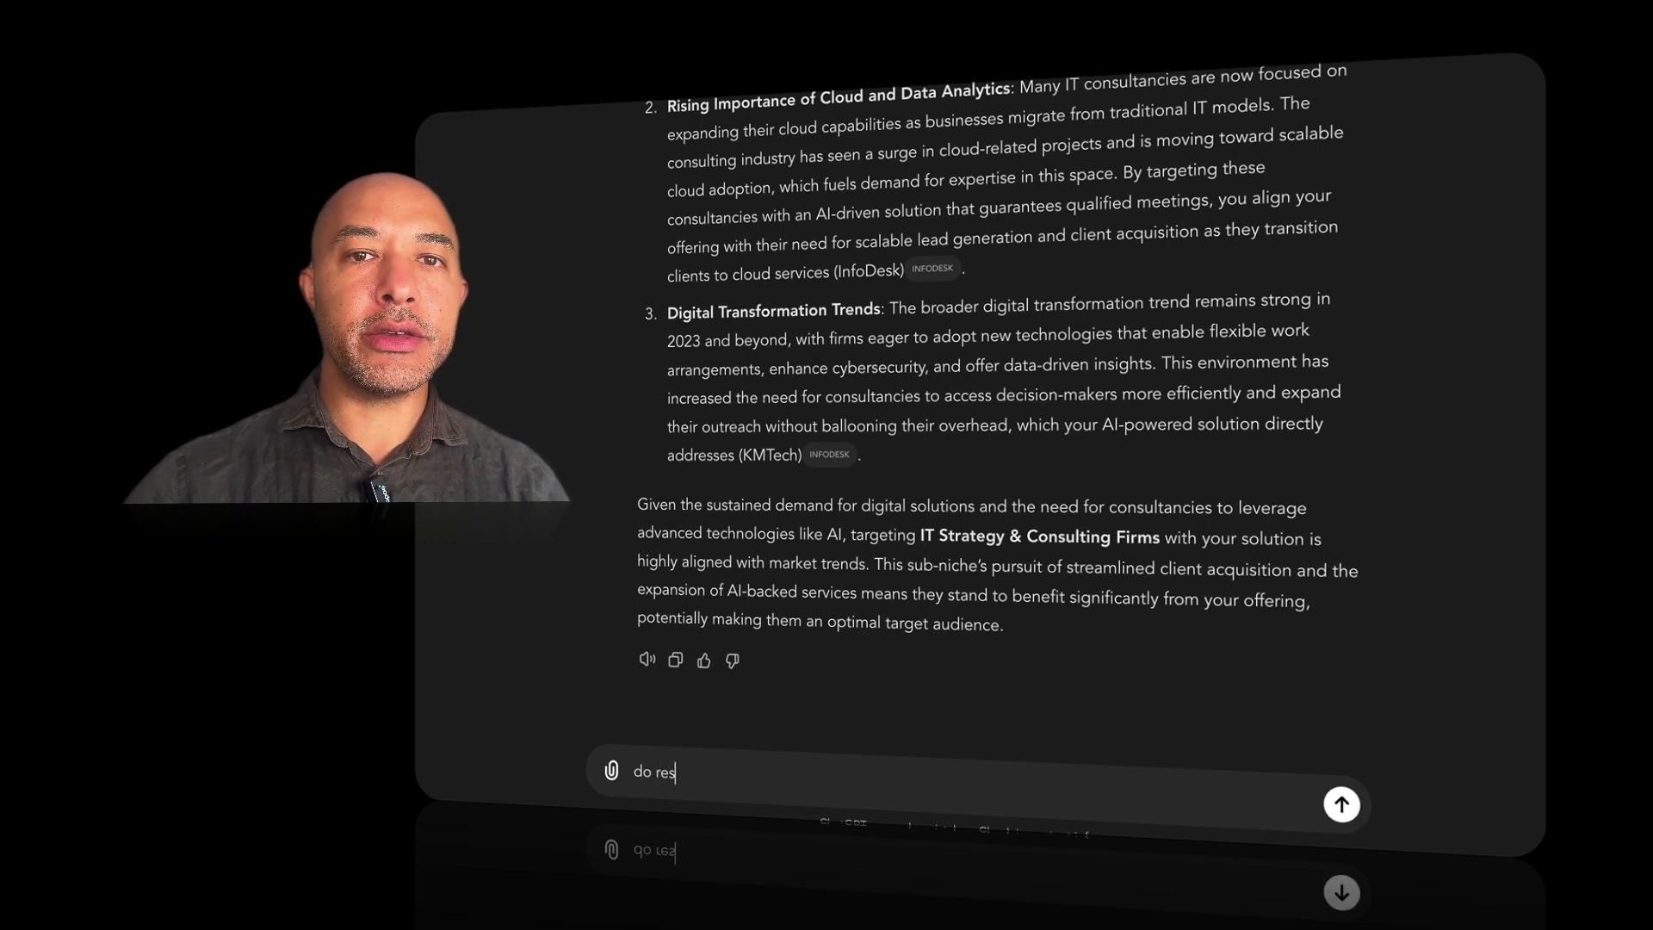
pyautogui.write('earch on ')
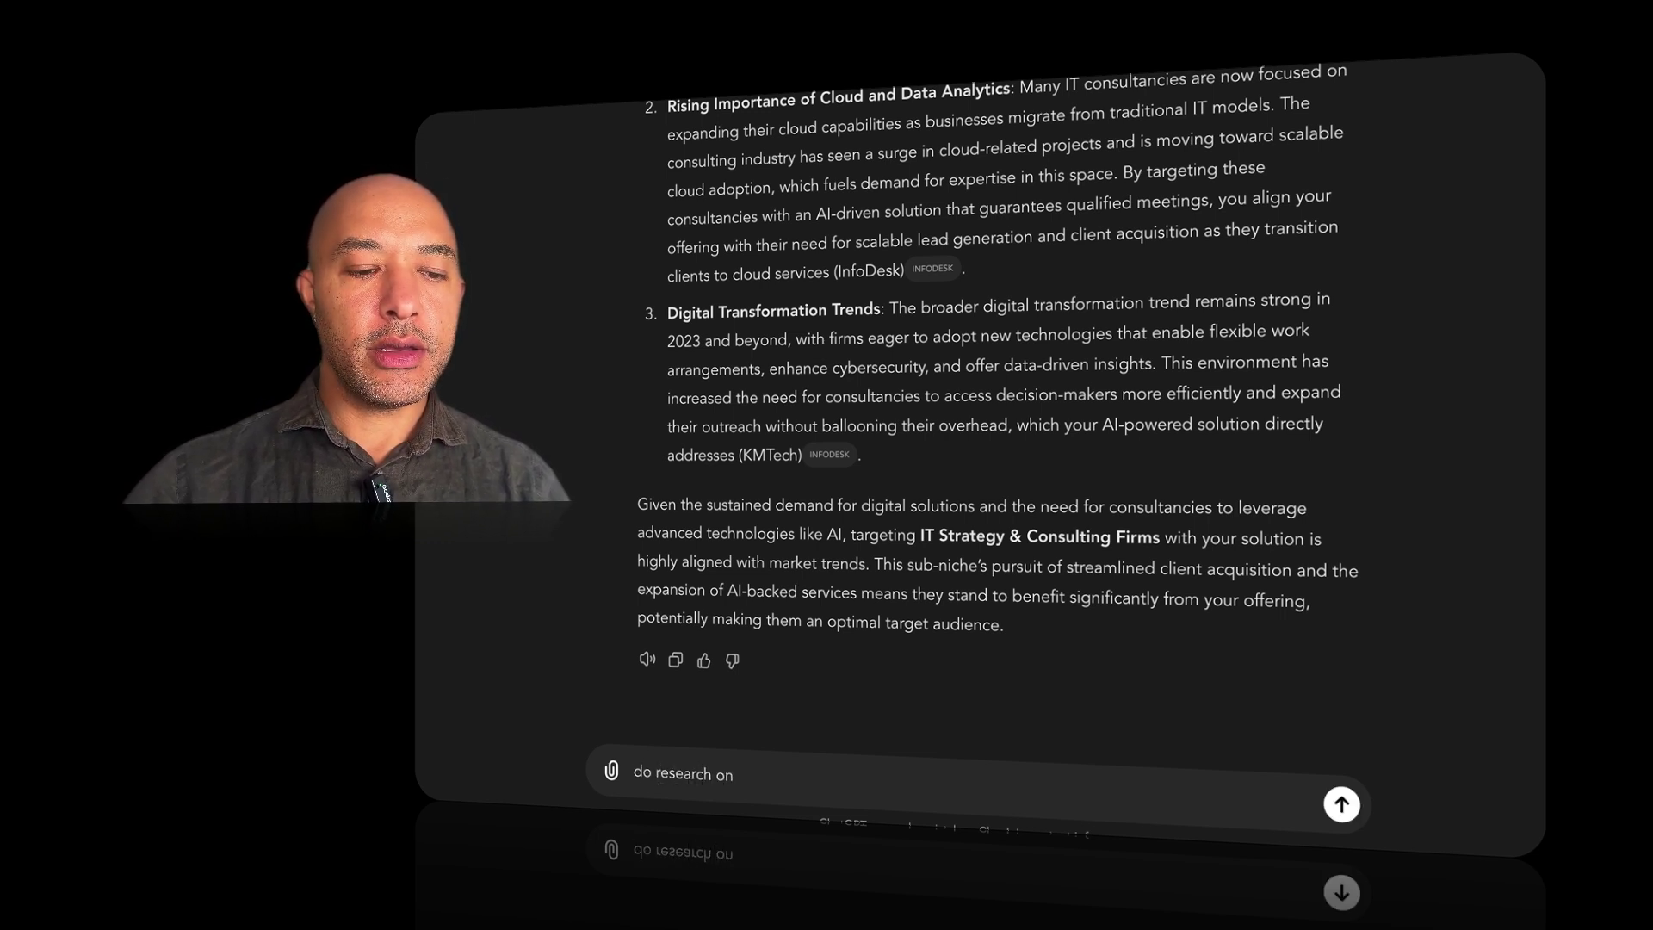
pyautogui.write('lead generat')
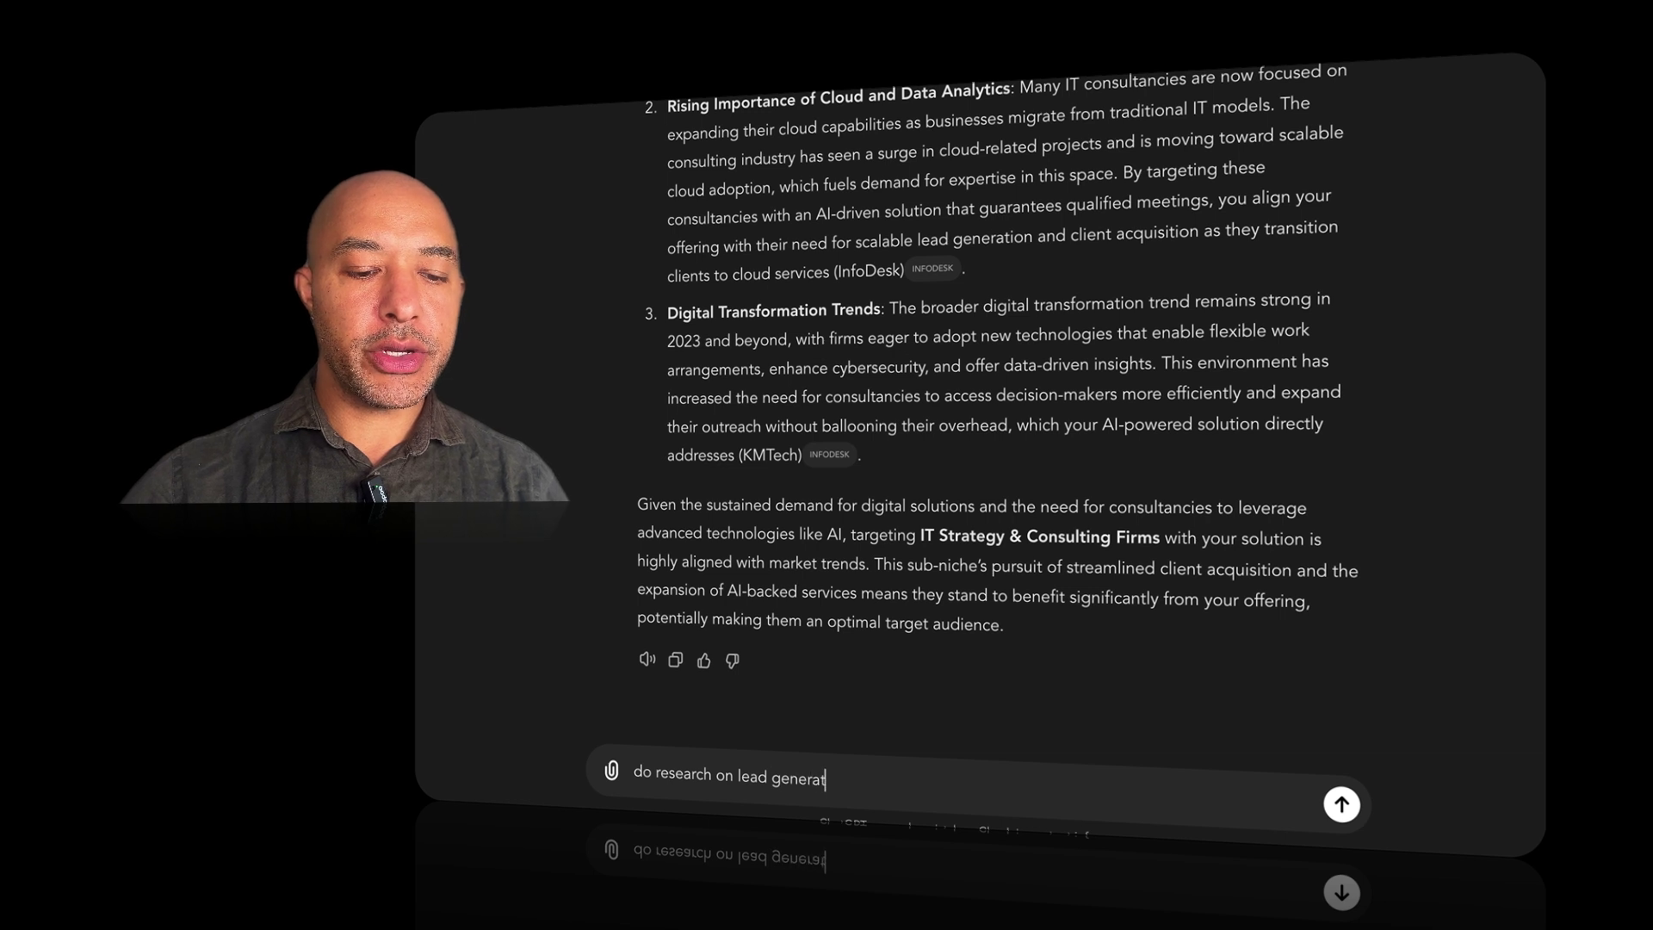
pyautogui.write('ion and')
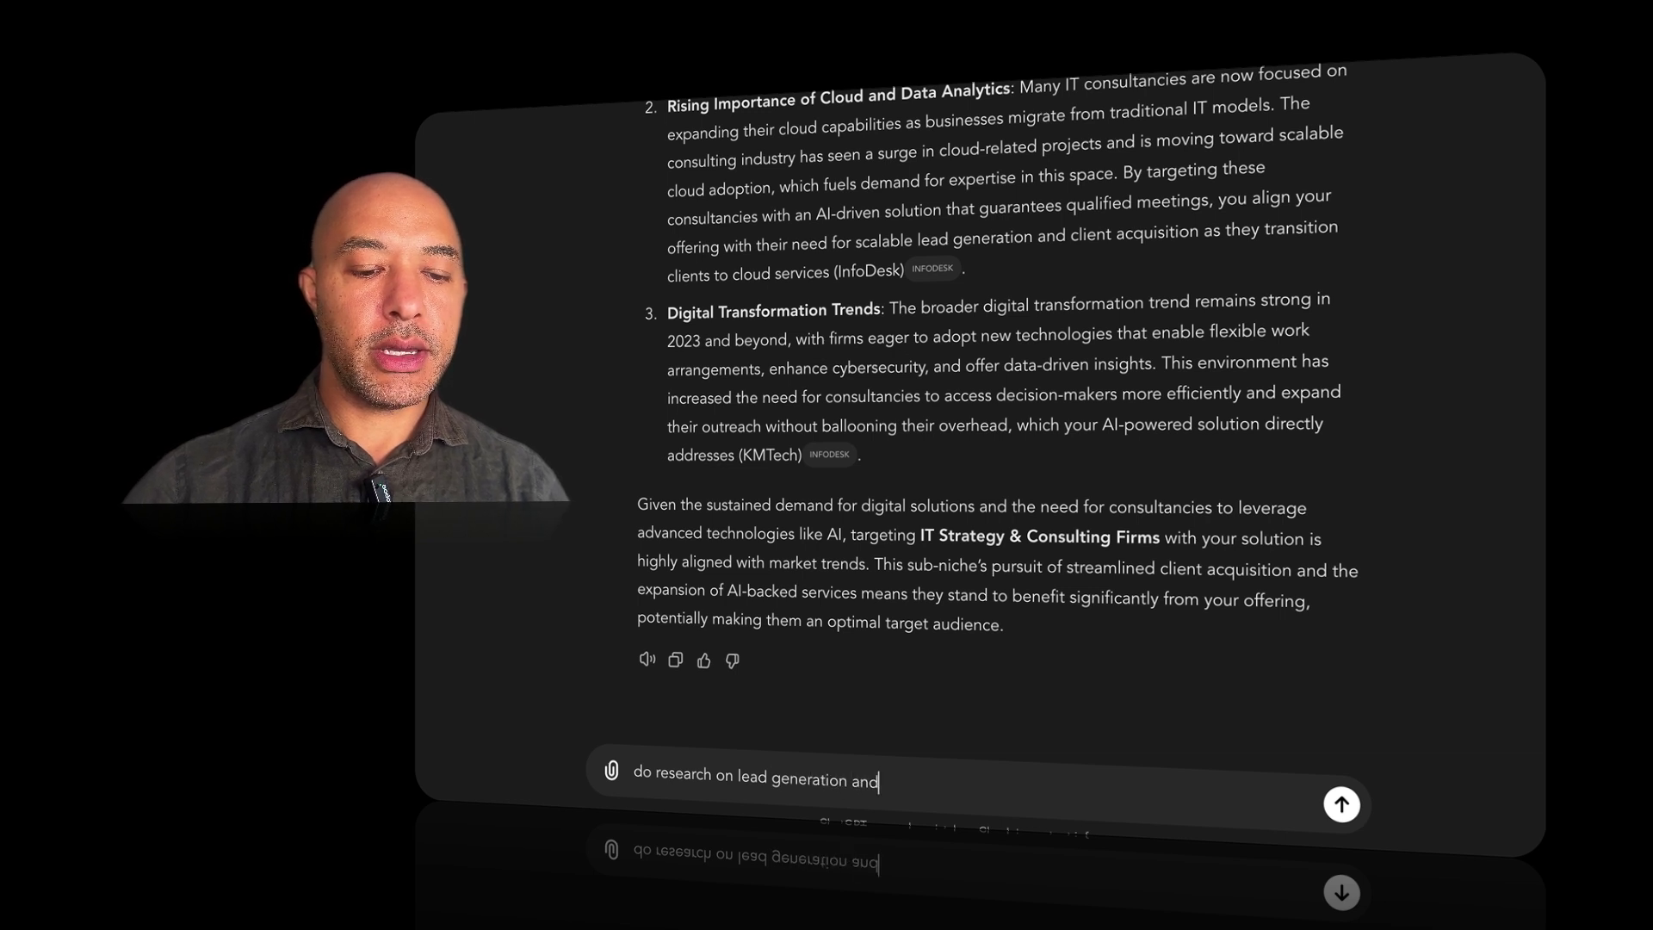
pyautogui.write(' business aquisition ')
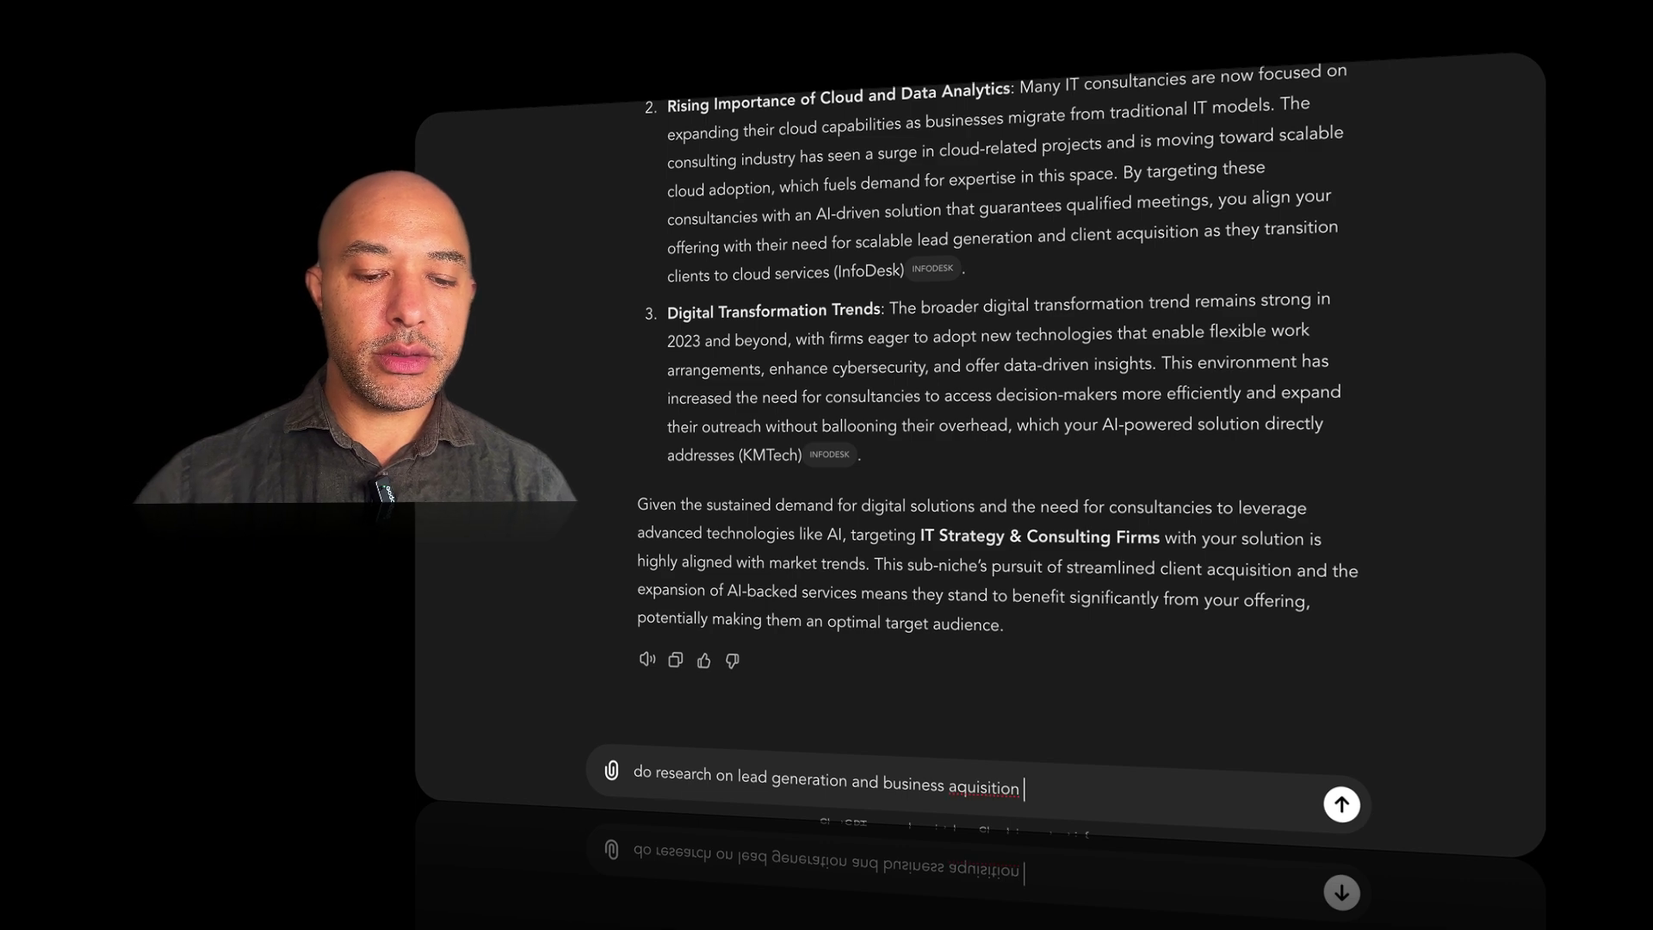
pyautogui.write('for this niche')
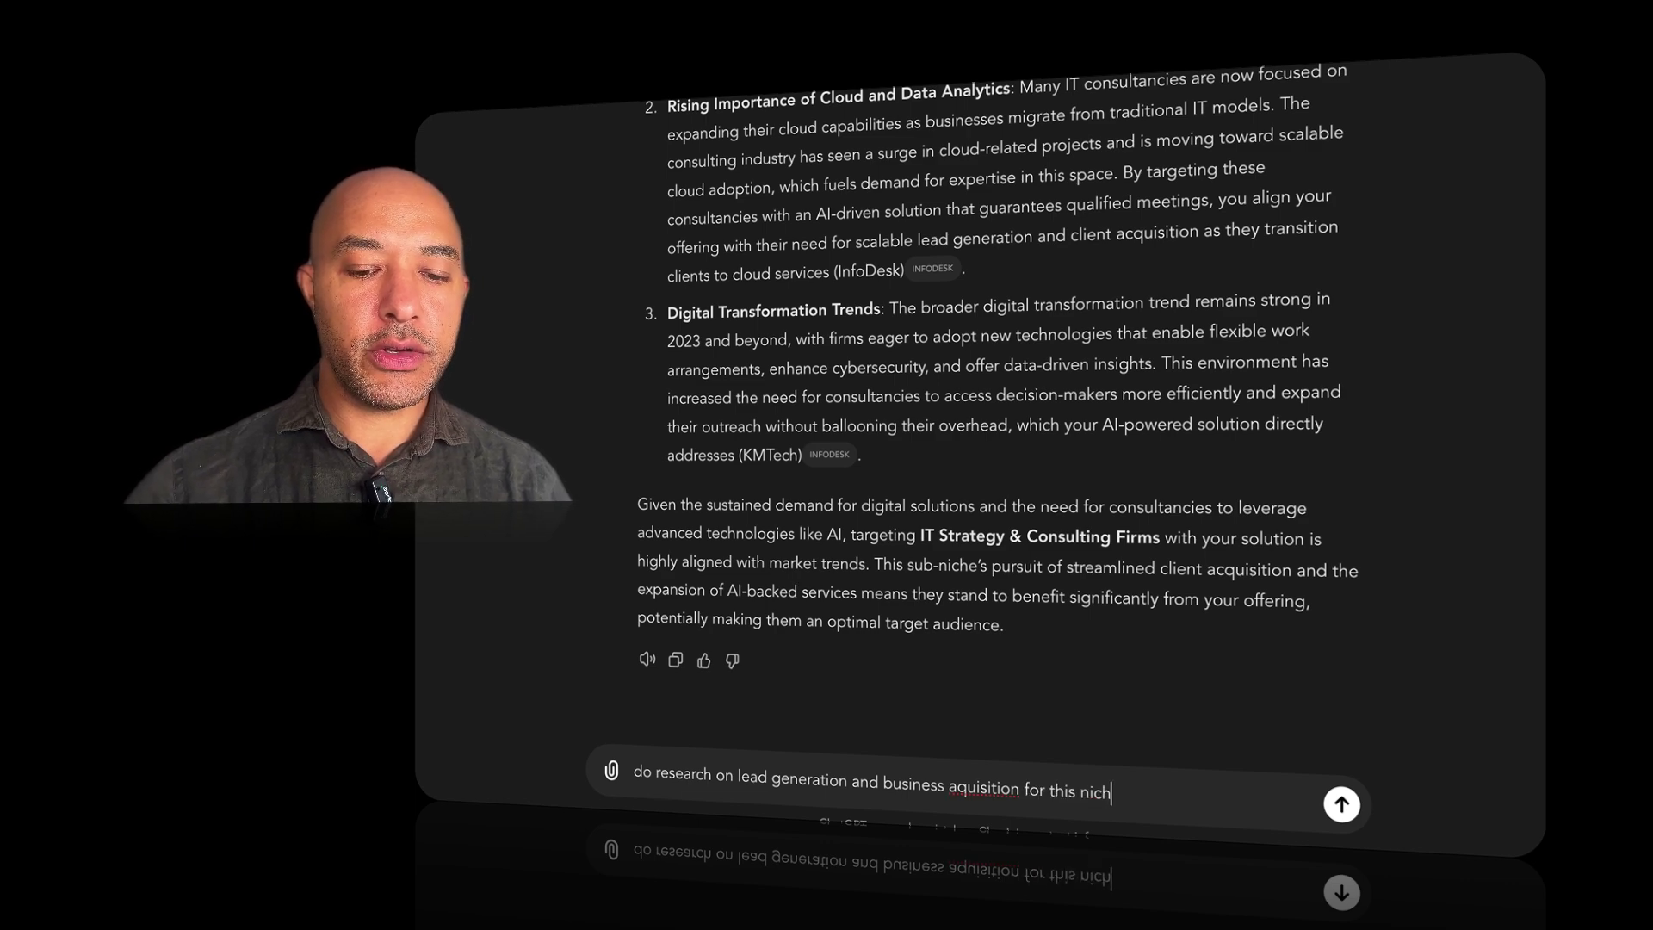
pyautogui.write('sub-')
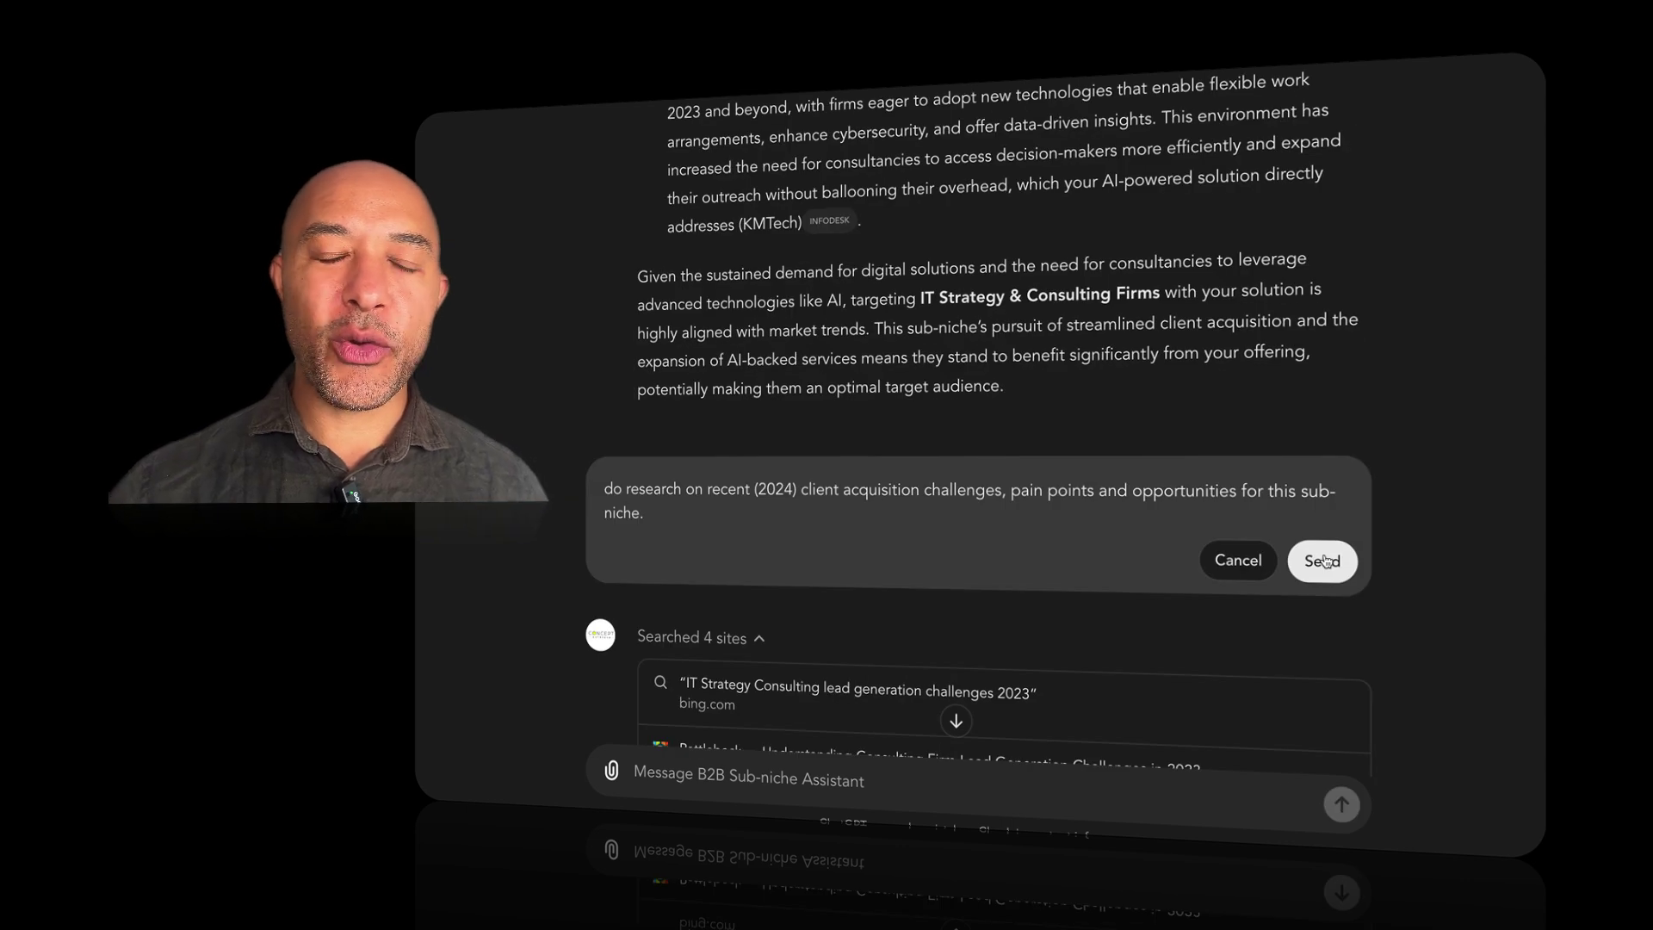
pyautogui.click(1325, 561)
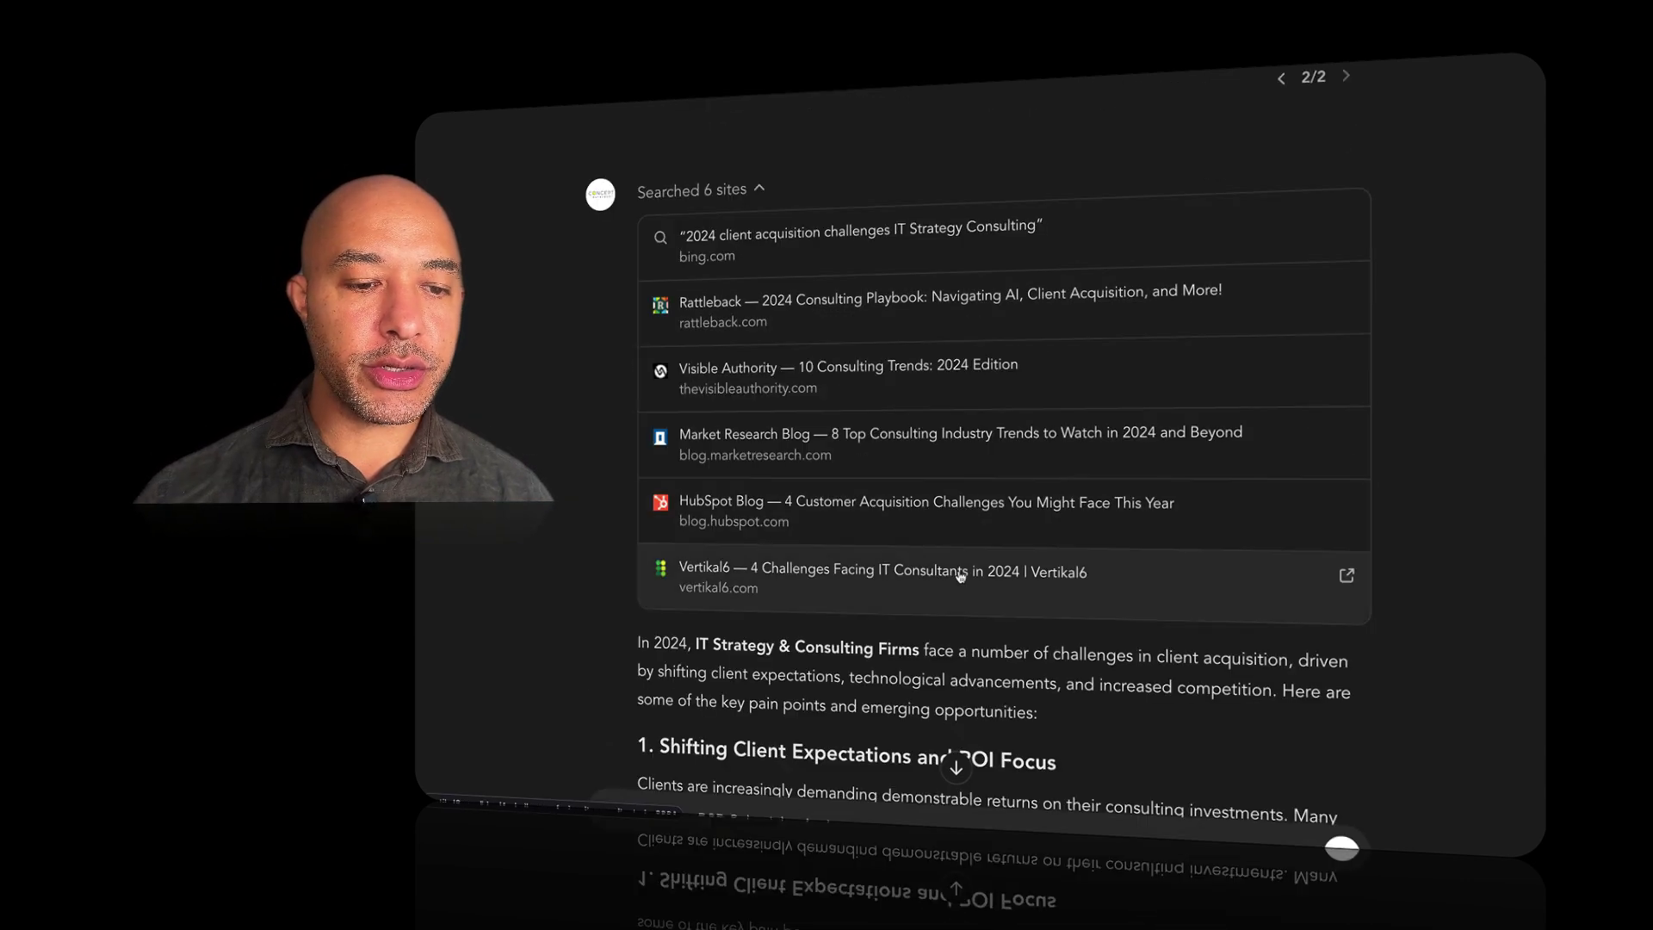
# - Open the Rattleback 2024 Consulting Playbook article from the searched sites and examine its priorities, especially acting on AI
pyautogui.click(987, 297)
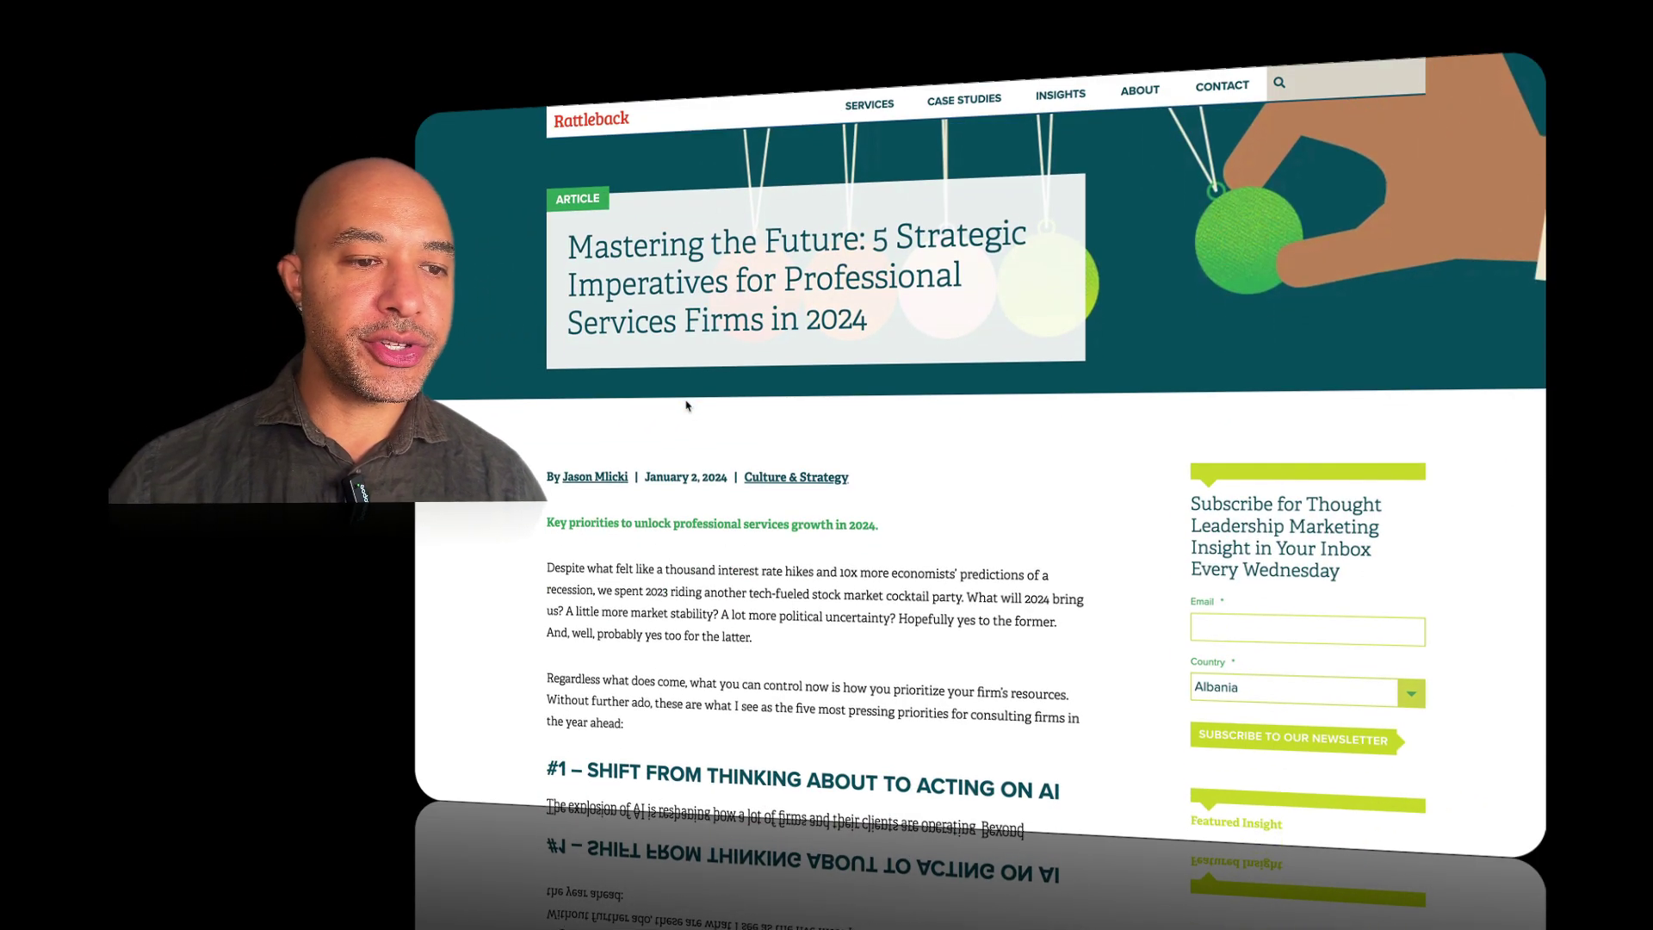
pyautogui.scroll(-3, 686, 406)
pyautogui.scroll(-5, 687, 399)
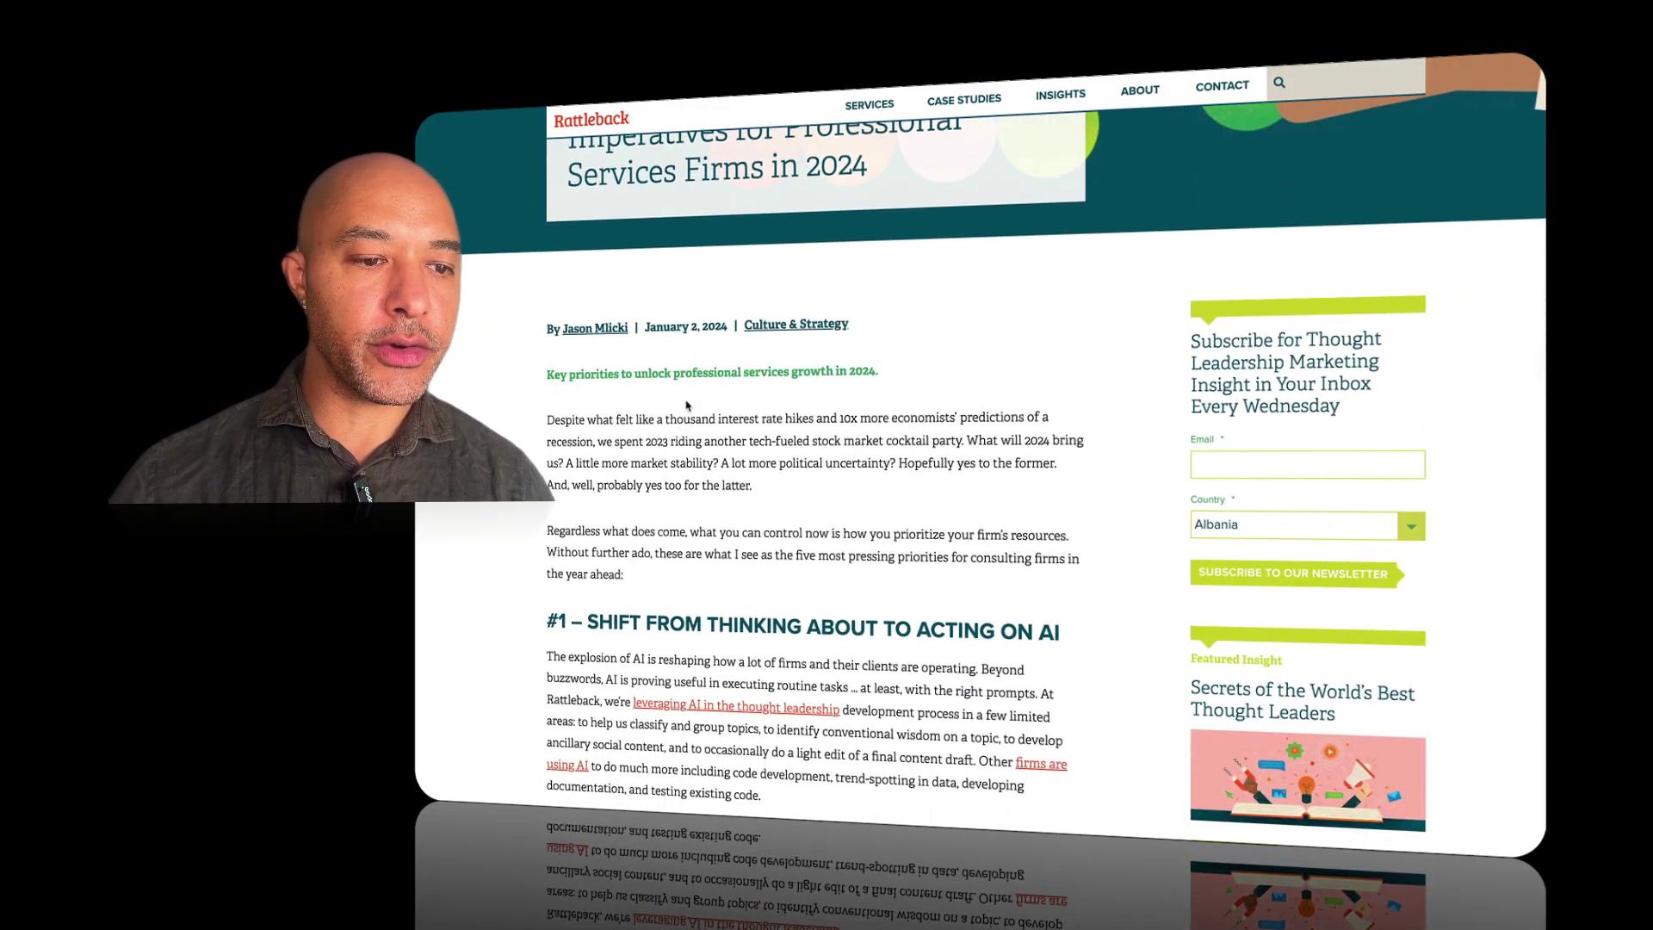
pyautogui.scroll(-6, 686, 399)
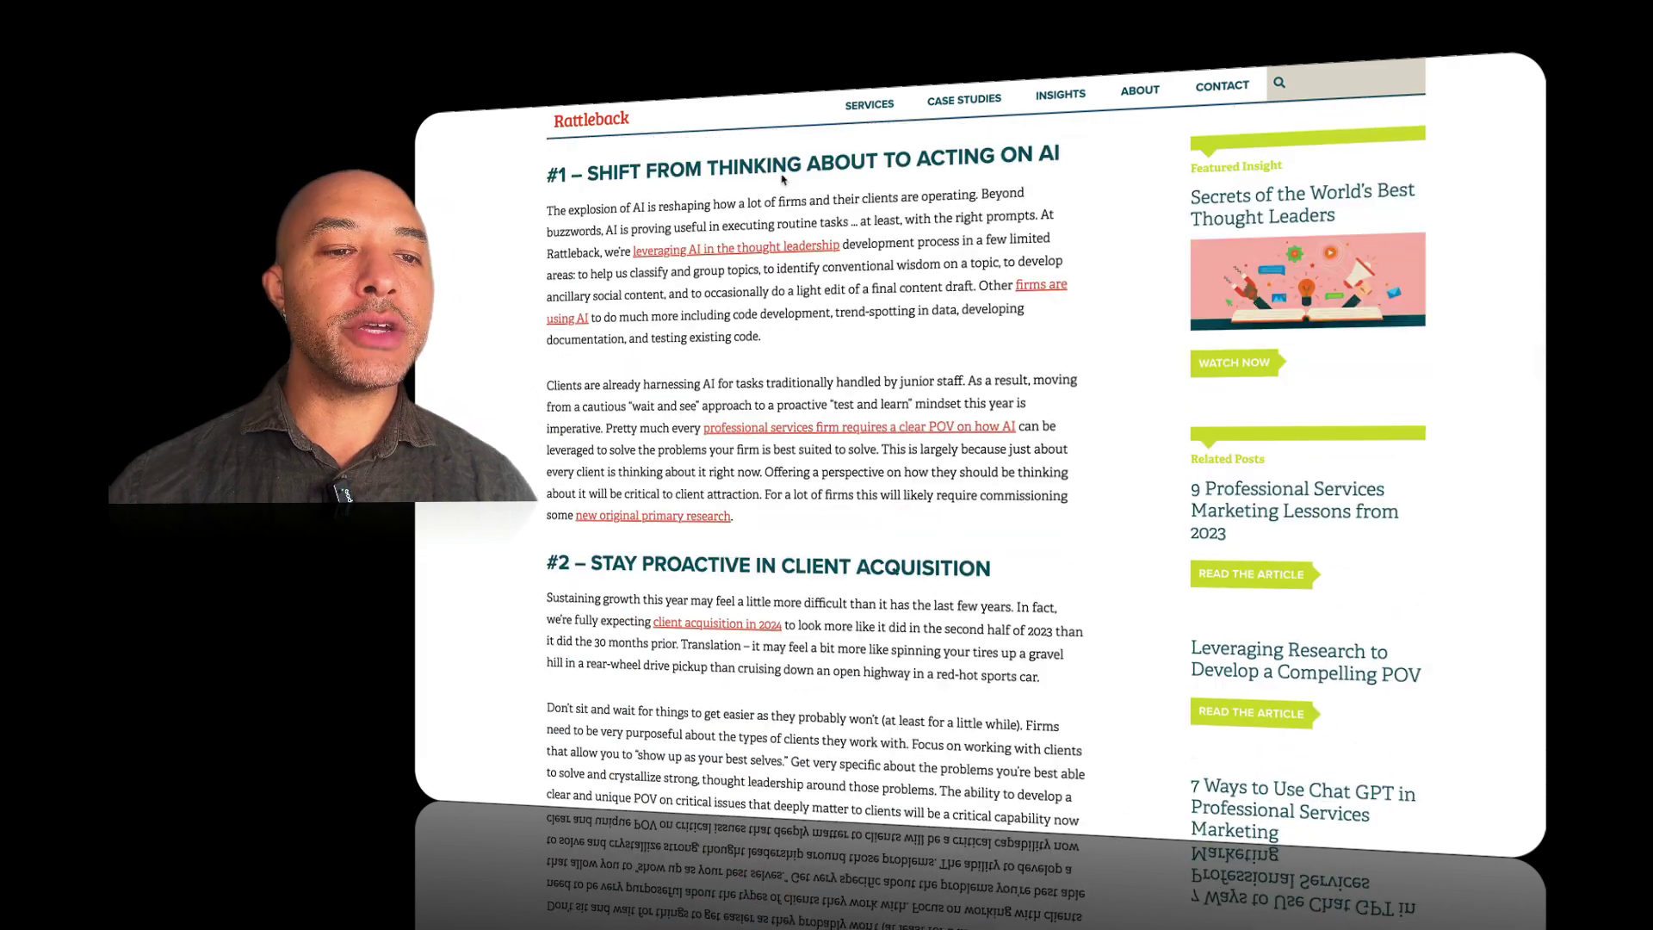
pyautogui.moveTo(878, 163); pyautogui.dragTo(1173, 151)
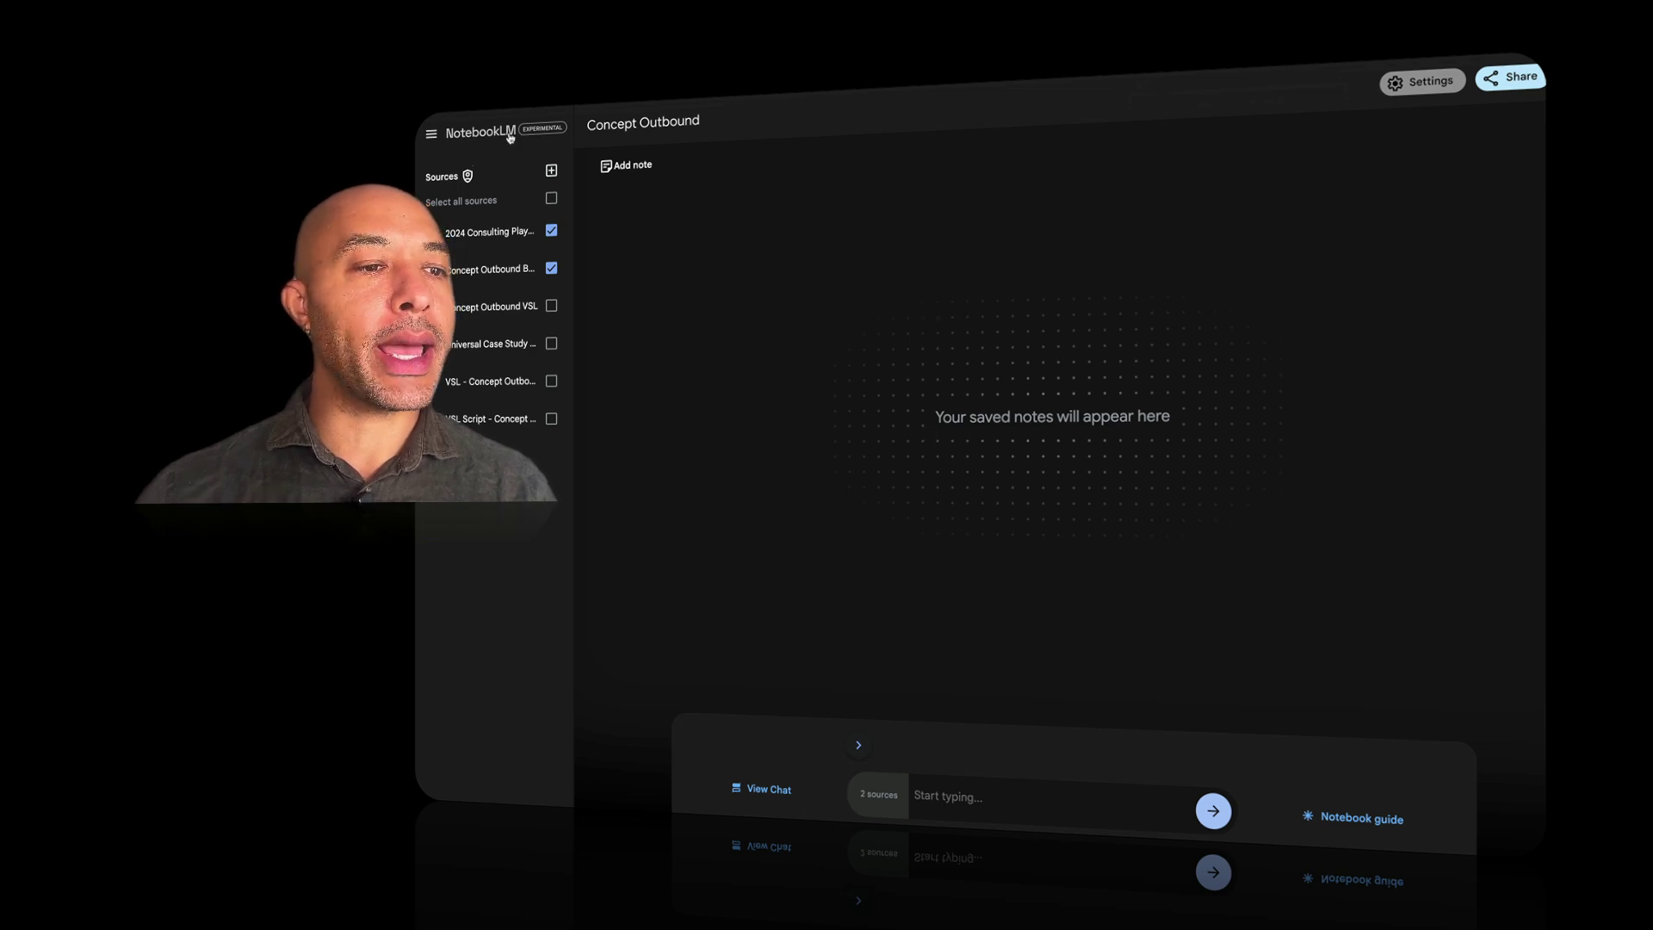
# - Review the 2024 Consulting Playbook source and its guide in the Concept Outbound notebook in NotebookLM, and close it
pyautogui.click(469, 233)
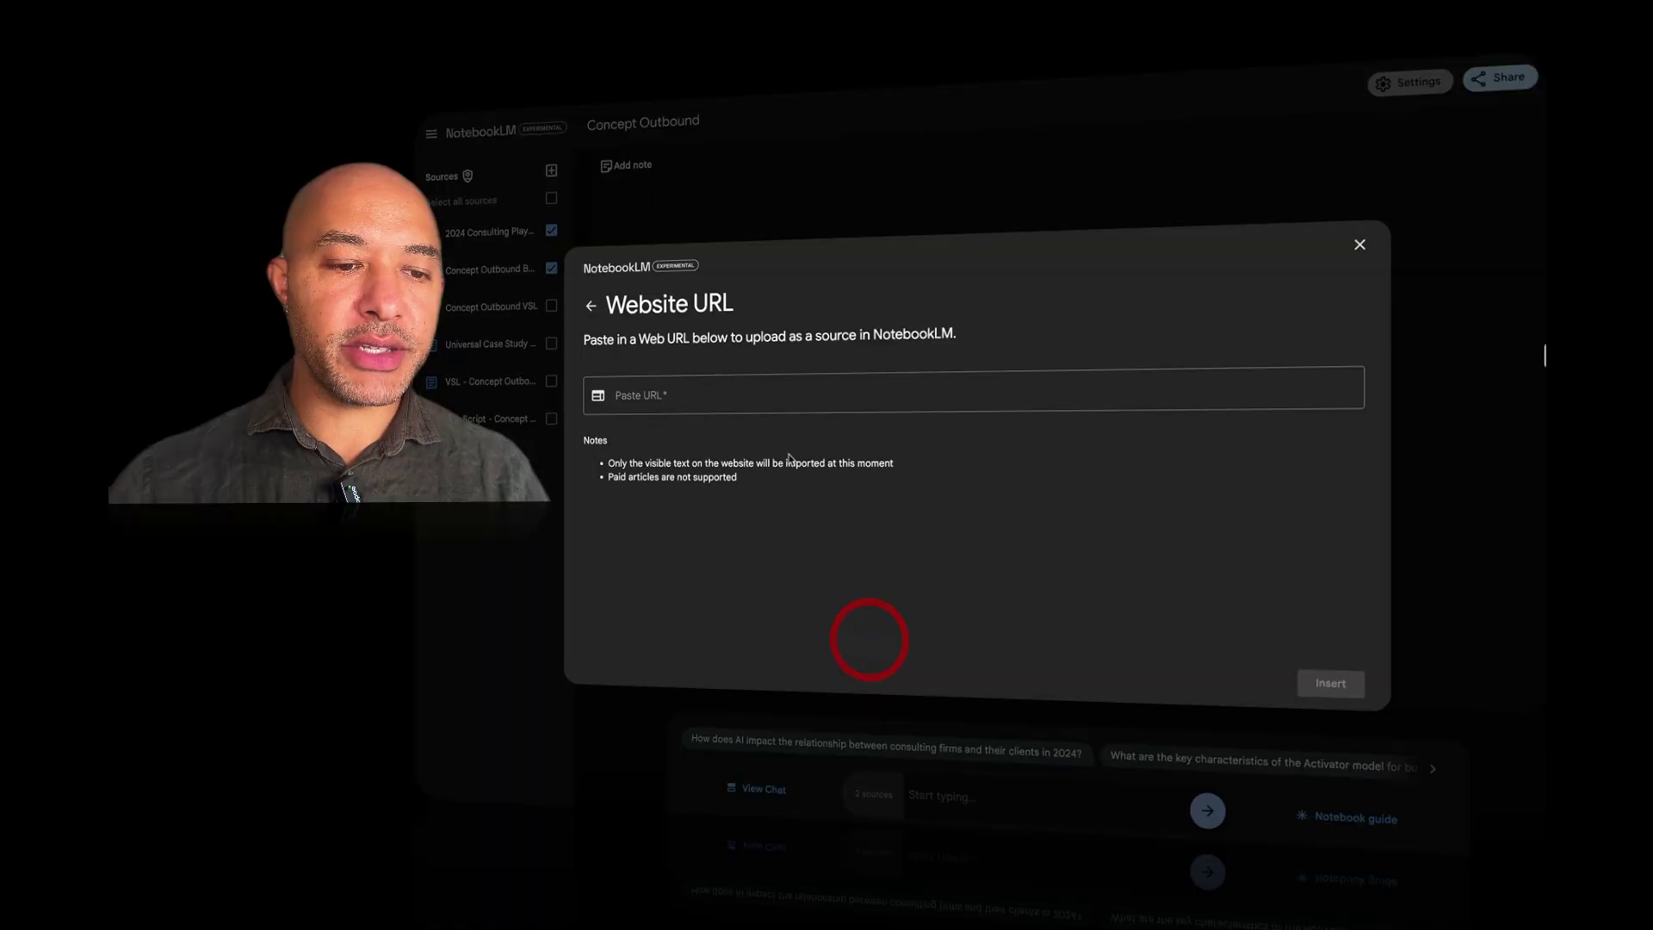
pyautogui.click(757, 392)
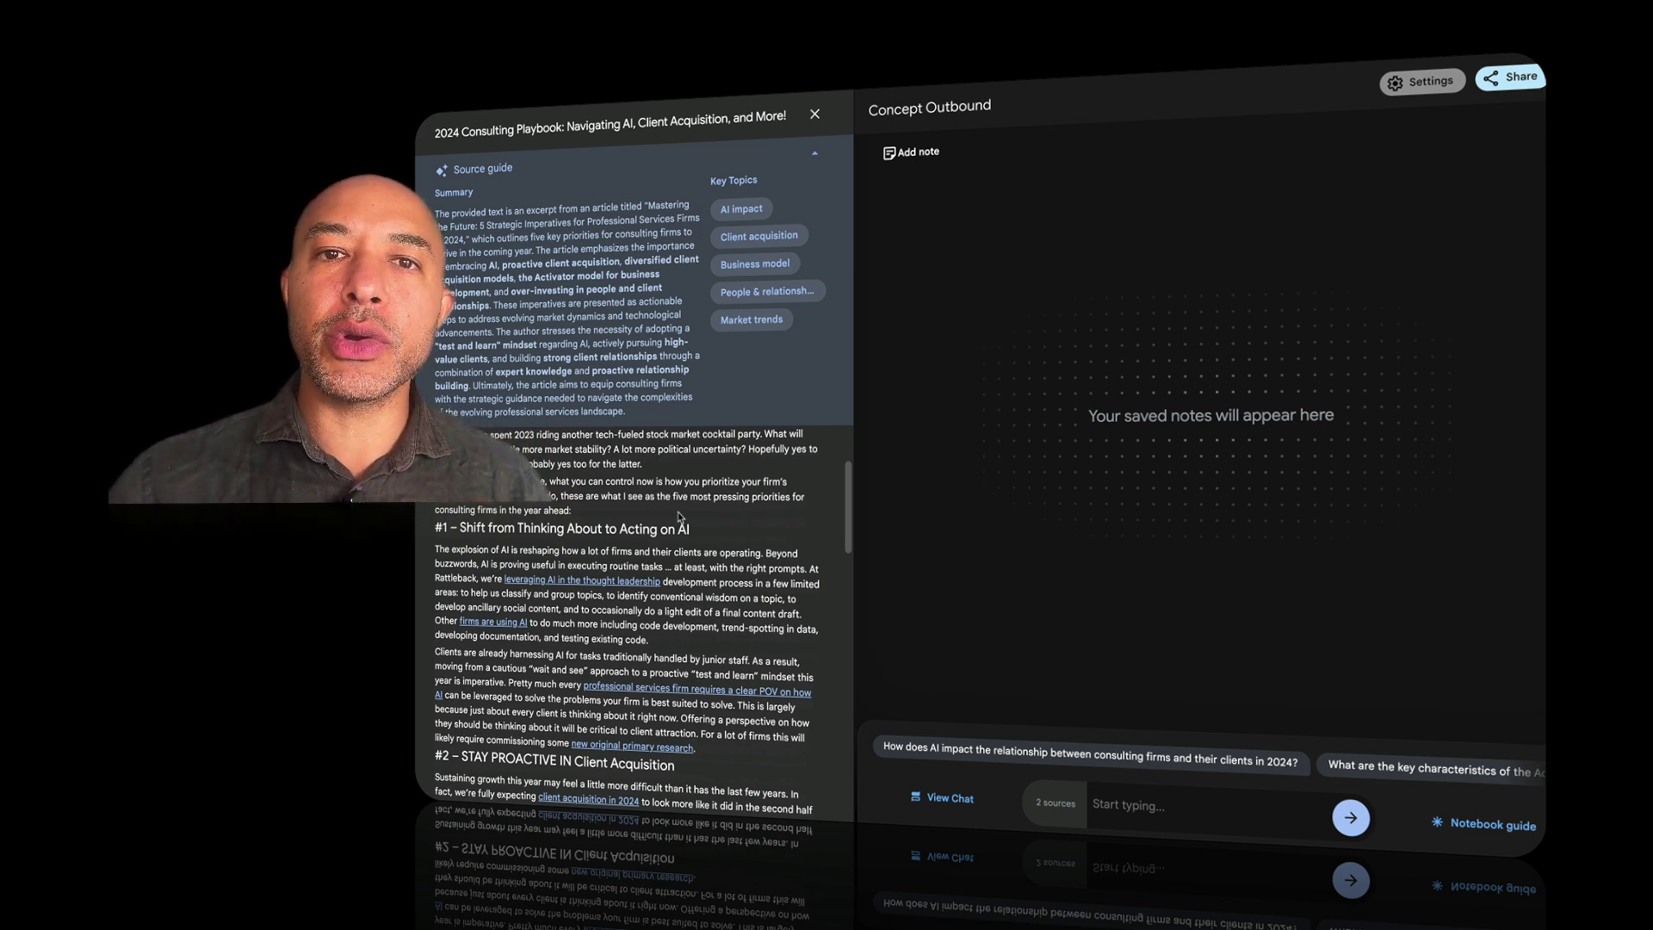
pyautogui.click(814, 113)
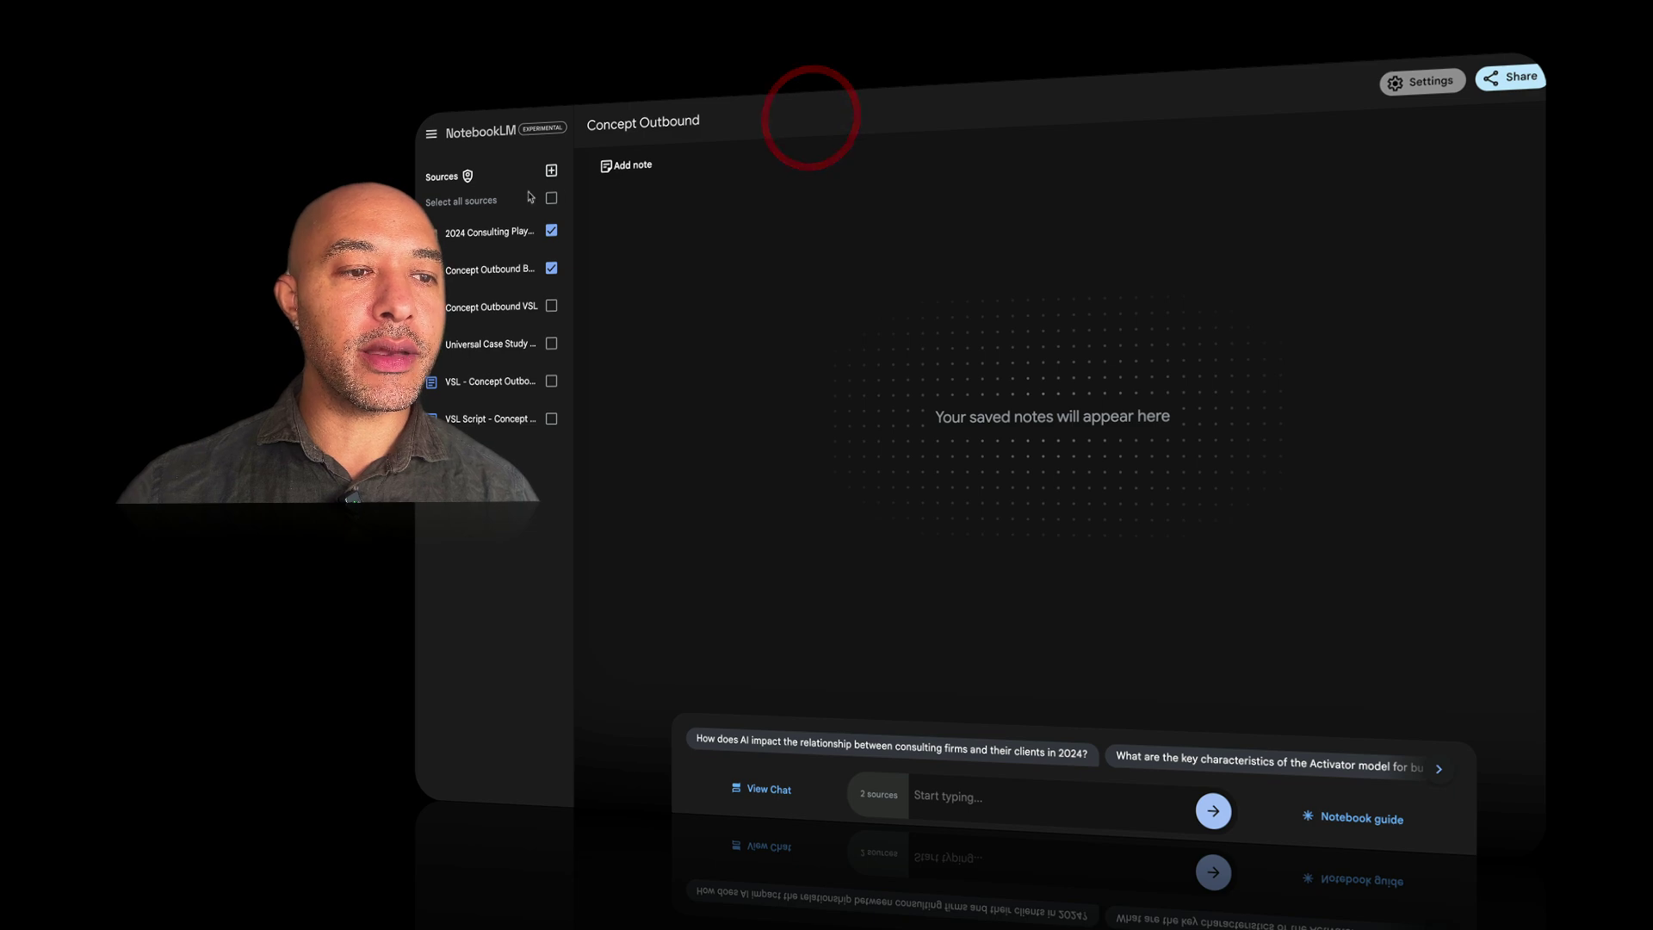
# - Open the notebook's Add sources dialog, and open and skim the article "8 Top Consulting Industry Trends to Watch in 2024 and Beyond"
pyautogui.click(552, 172)
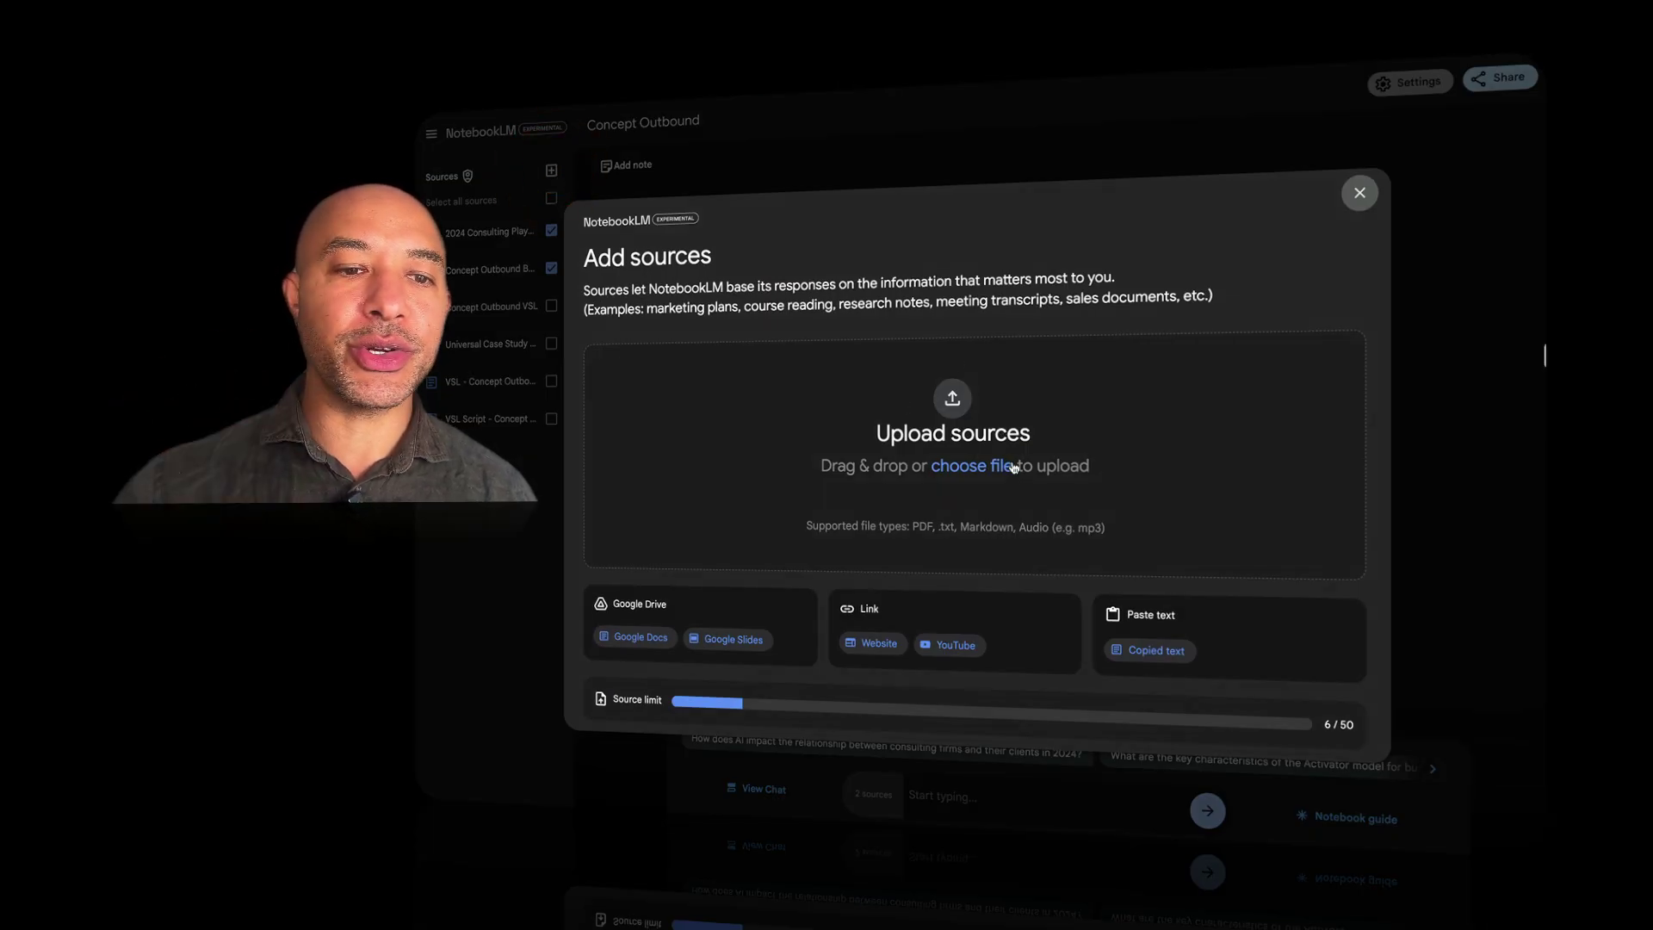
pyautogui.click(796, 430)
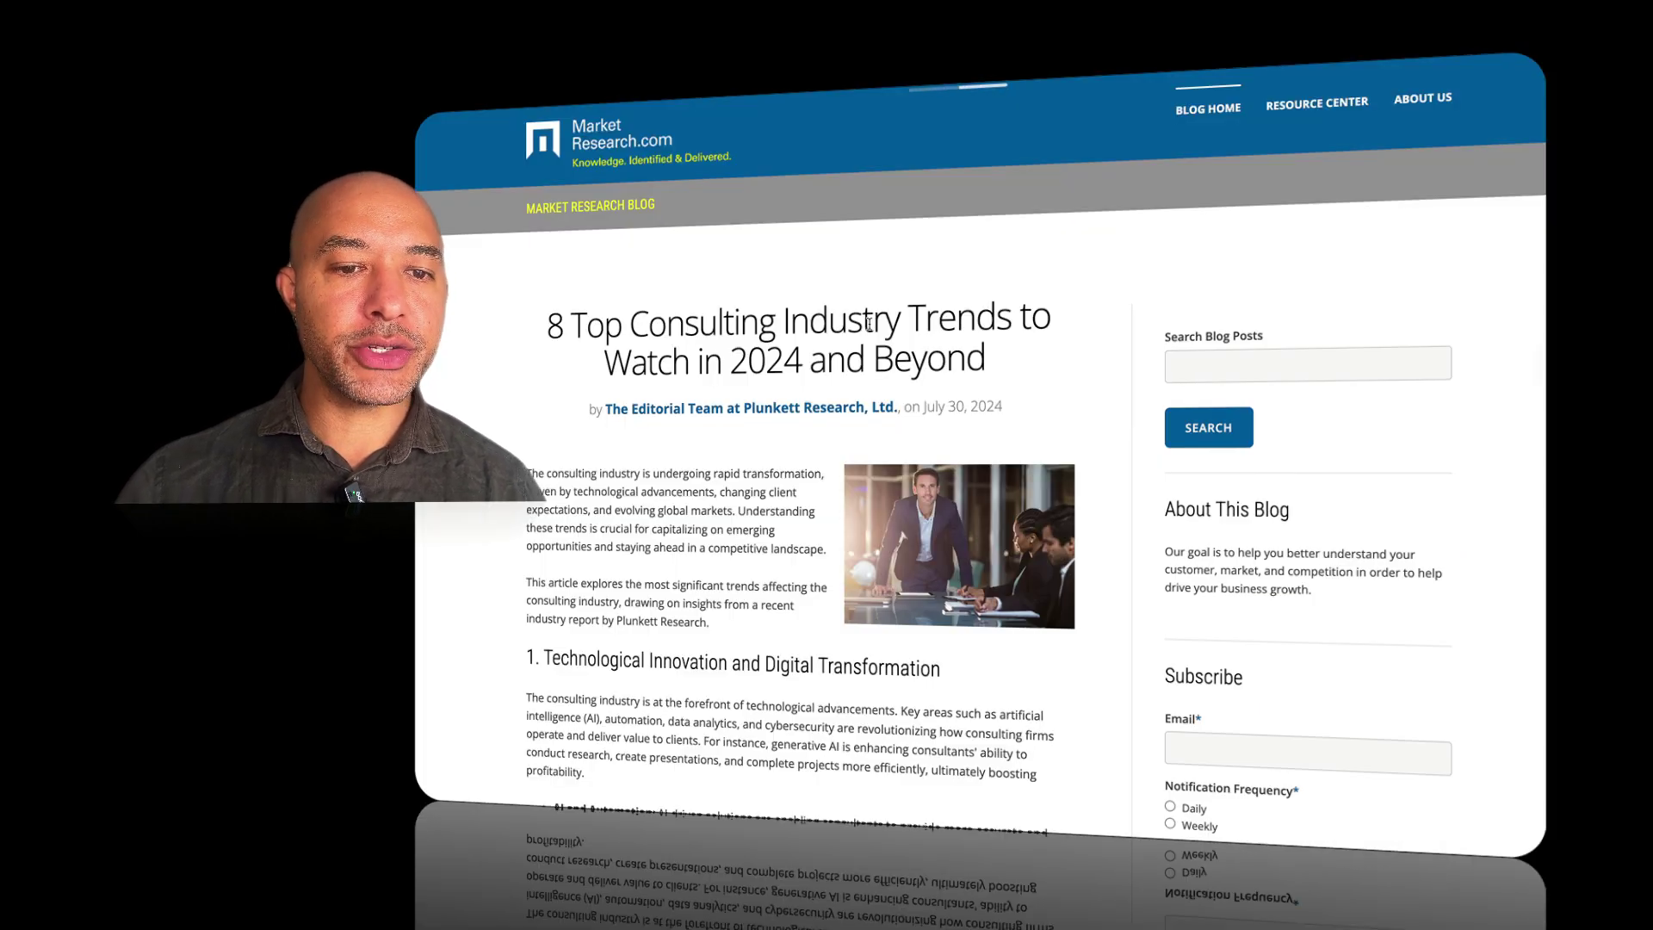
pyautogui.scroll(-6, 774, 735)
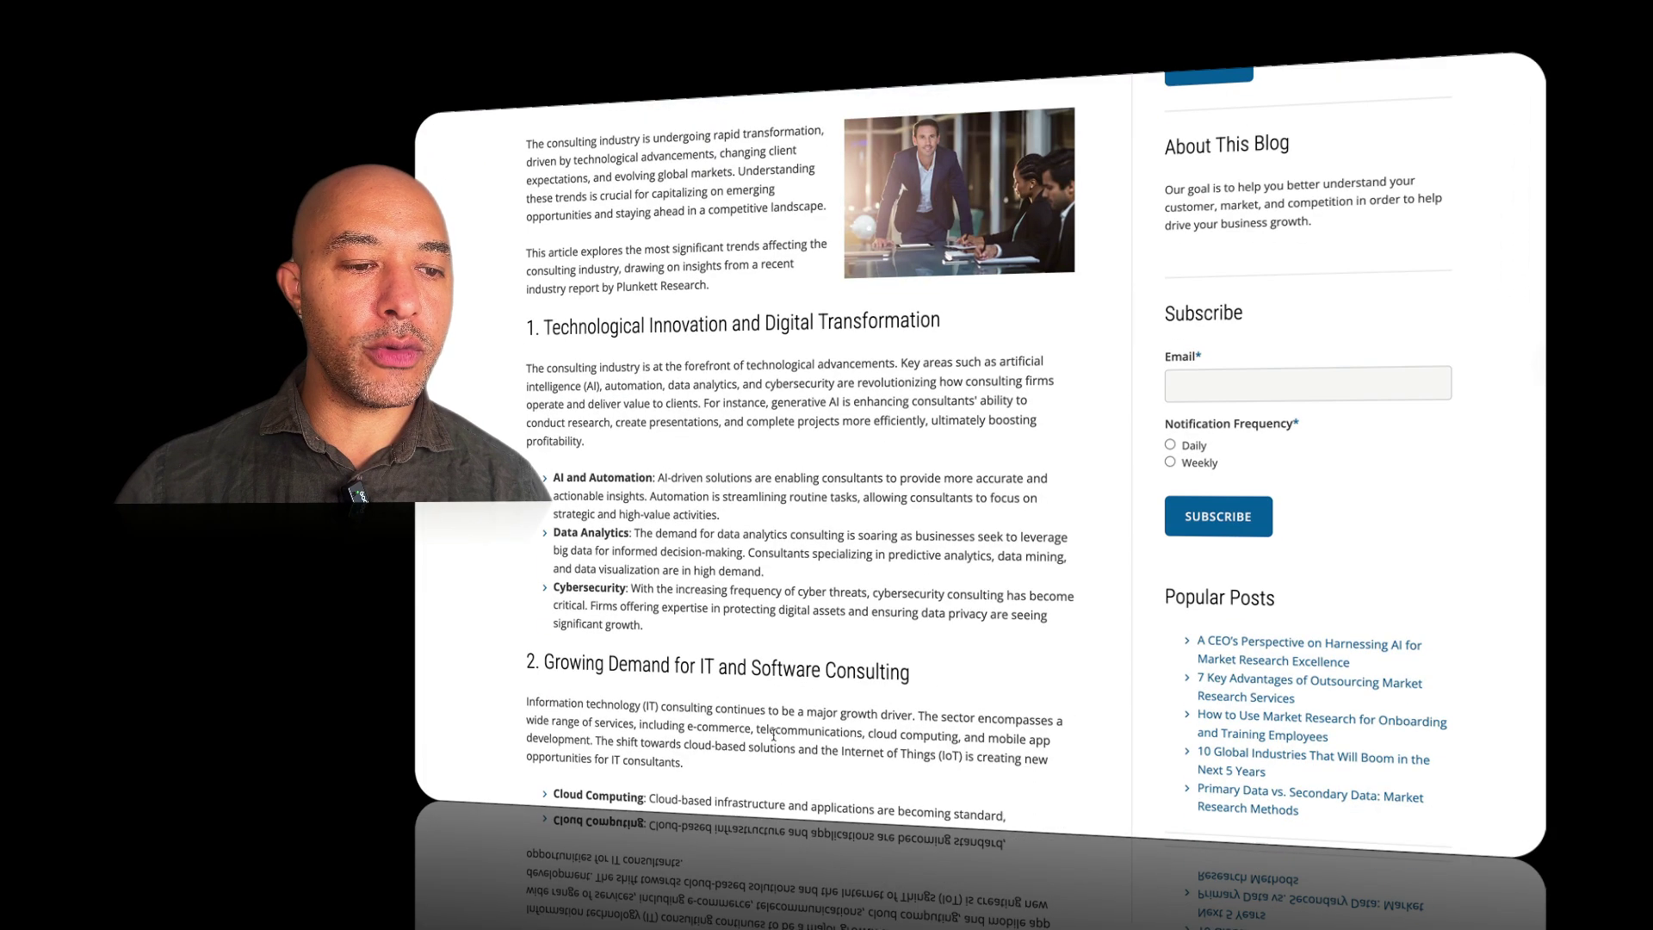
pyautogui.scroll(10, 773, 735)
# - Copy the Market Research article's URL and insert it into the Concept Outbound notebook in NotebookLM as a website source
pyautogui.moveTo(422, 430)
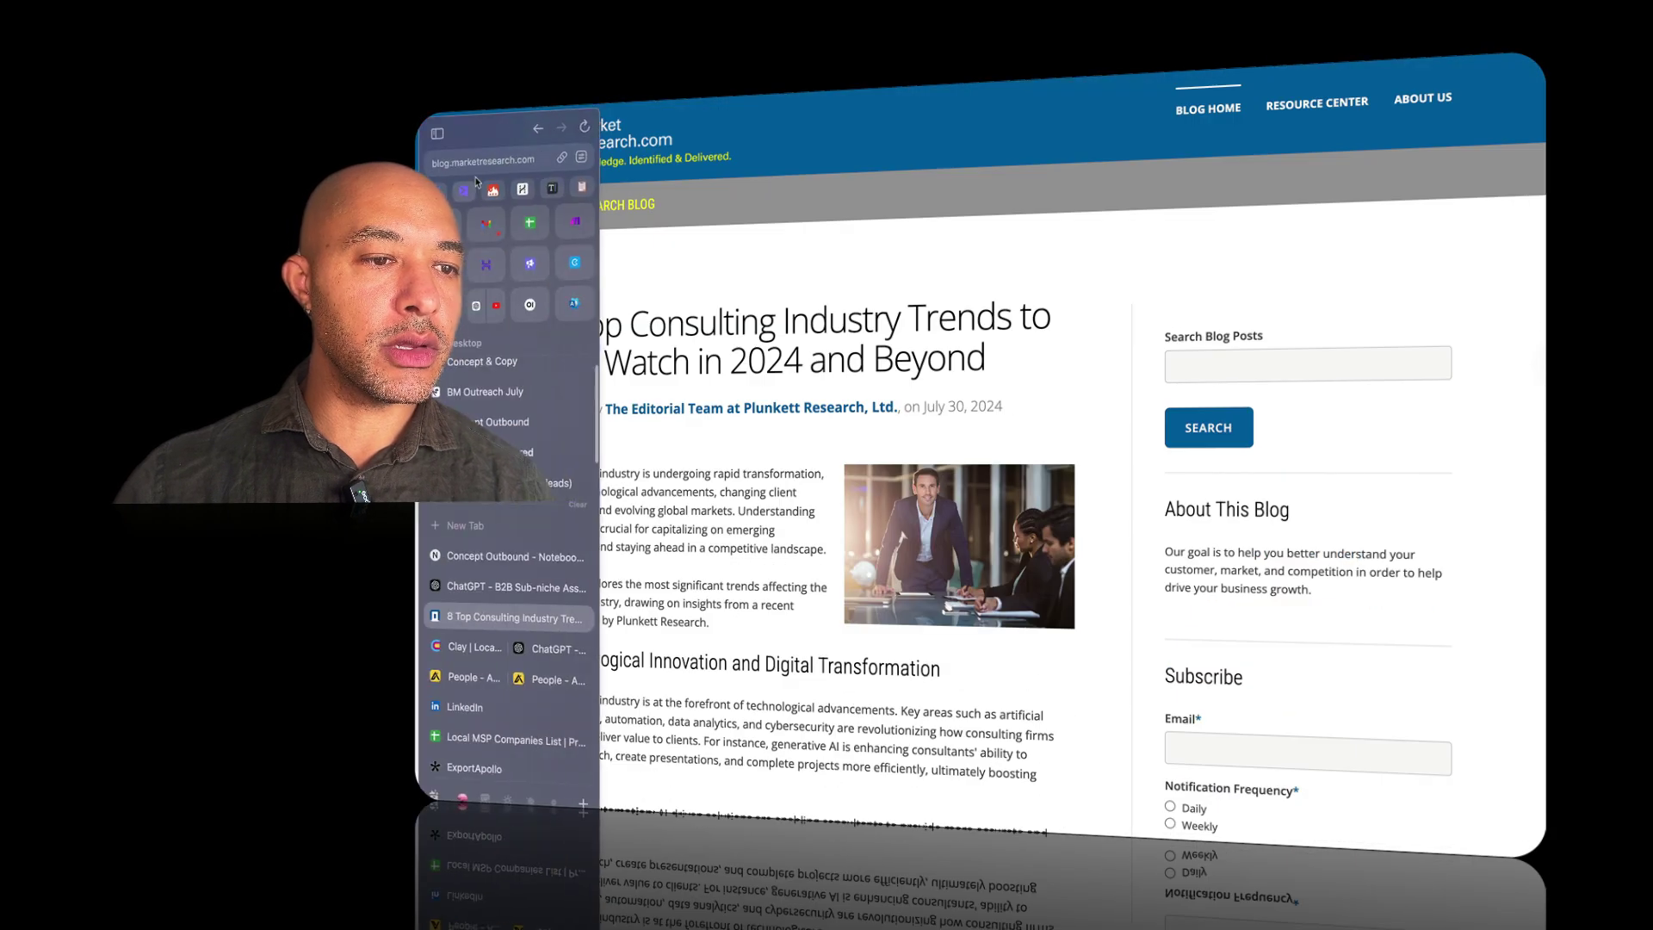
pyautogui.click(561, 157)
pyautogui.click(462, 555)
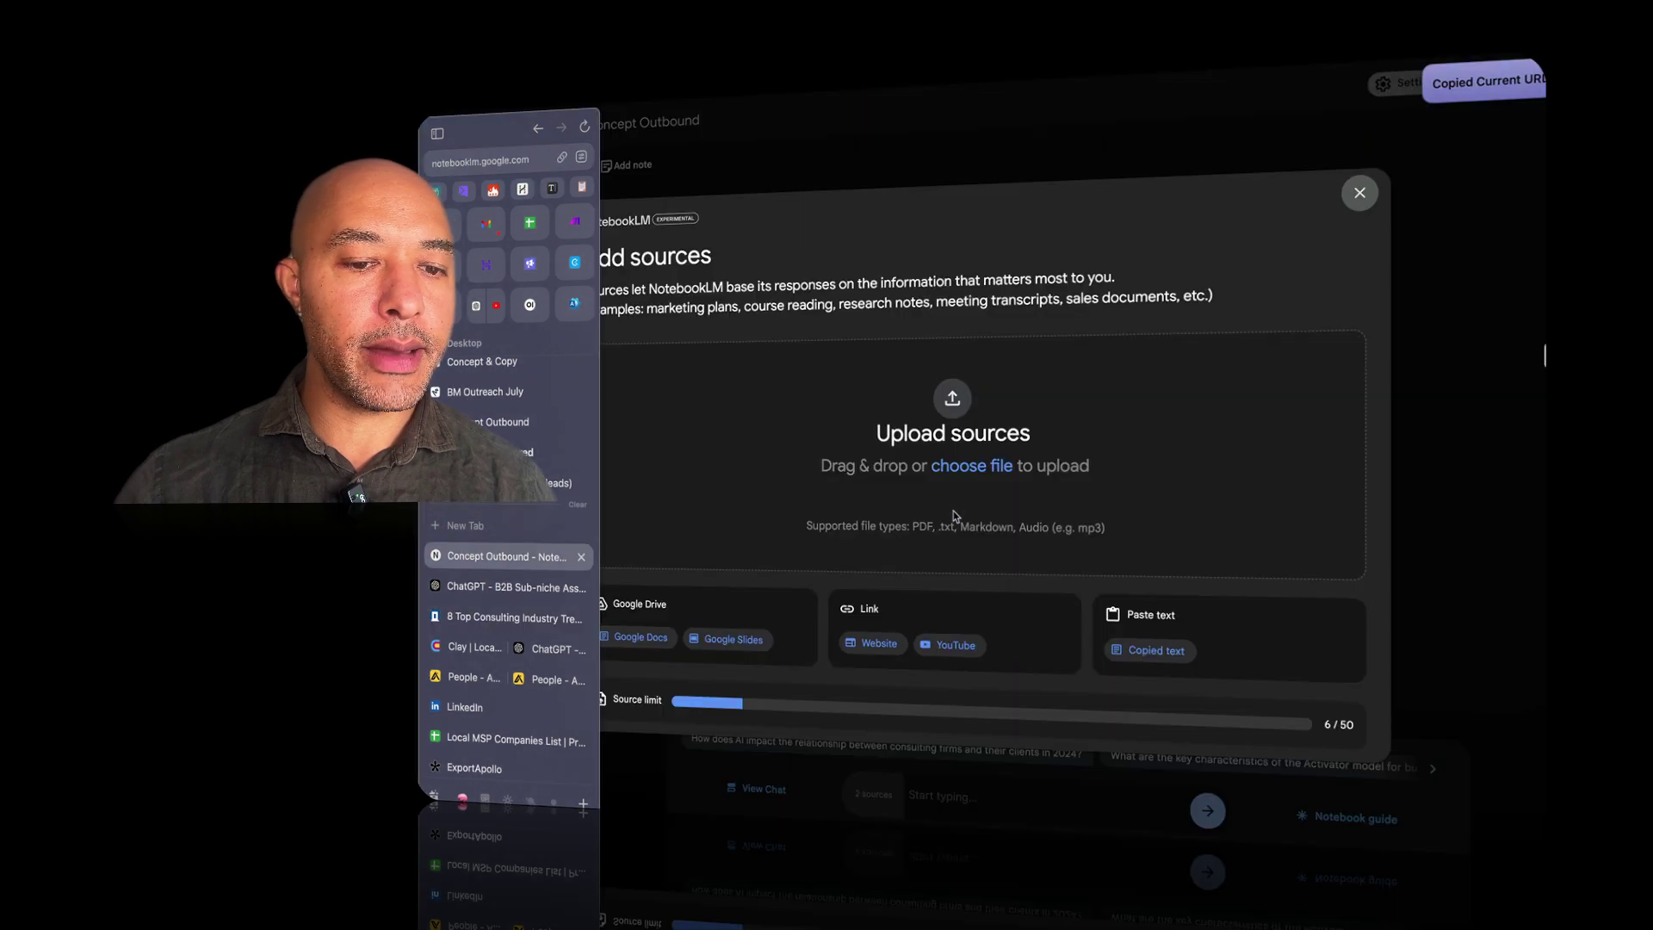
pyautogui.click(874, 641)
pyautogui.click(684, 396)
pyautogui.hotkey('ctrl', 'v')
pyautogui.press('Return')
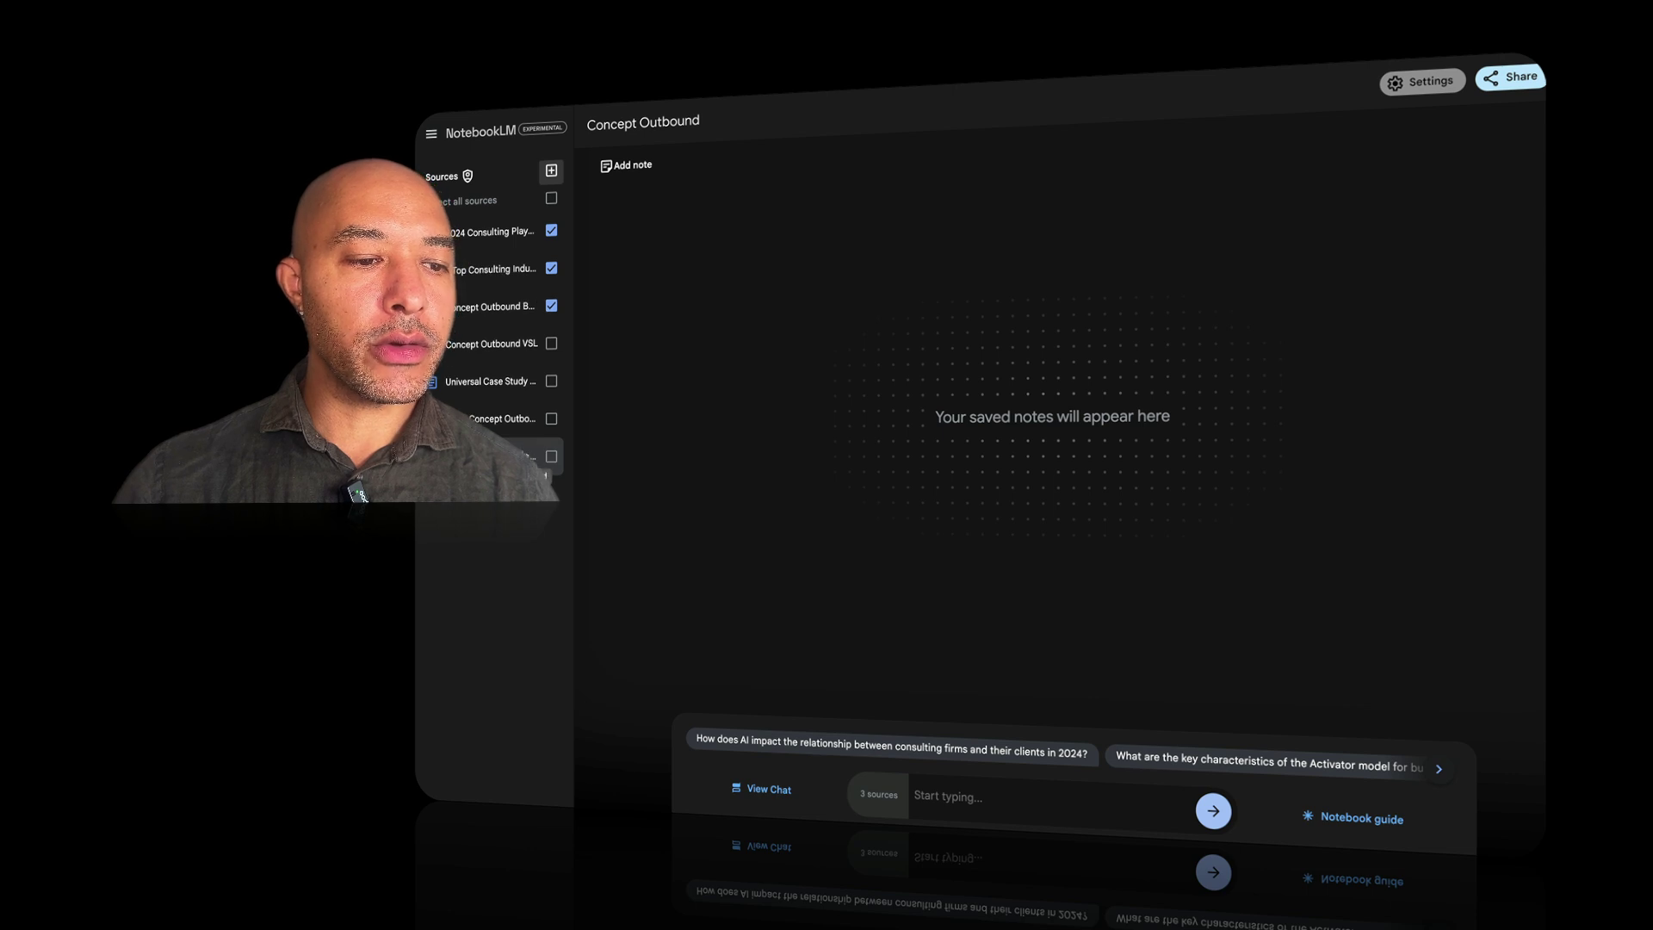
# - Exclude the 2024 Consulting Playbook from the notebook's active sources and include it again
pyautogui.click(552, 231)
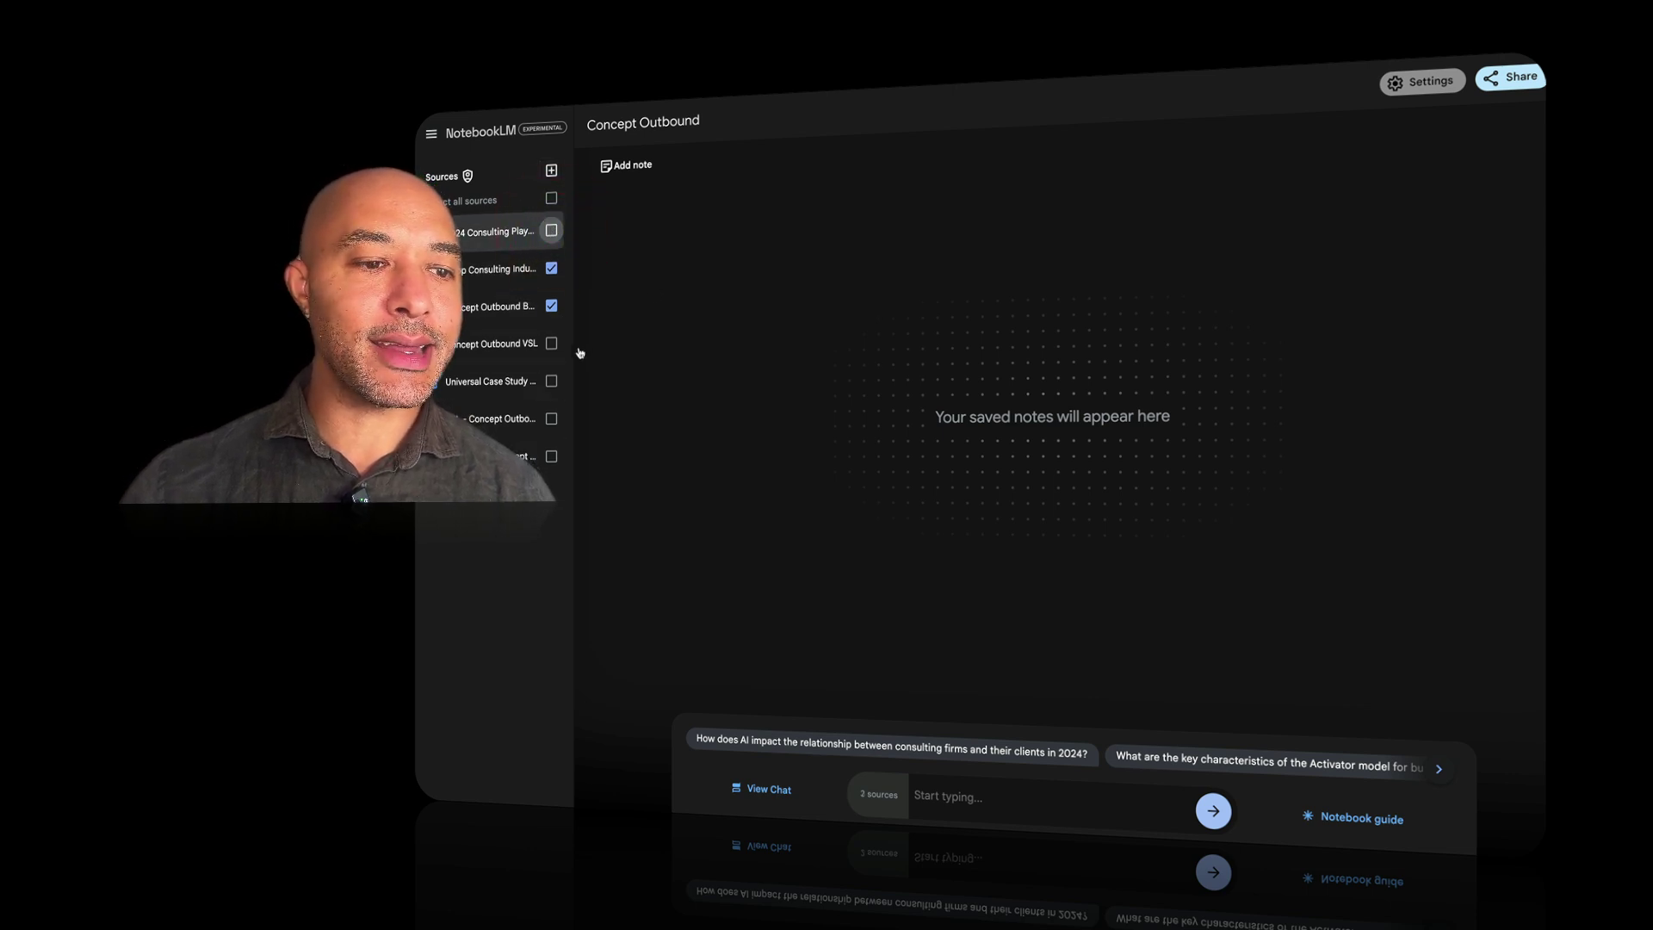
pyautogui.click(552, 231)
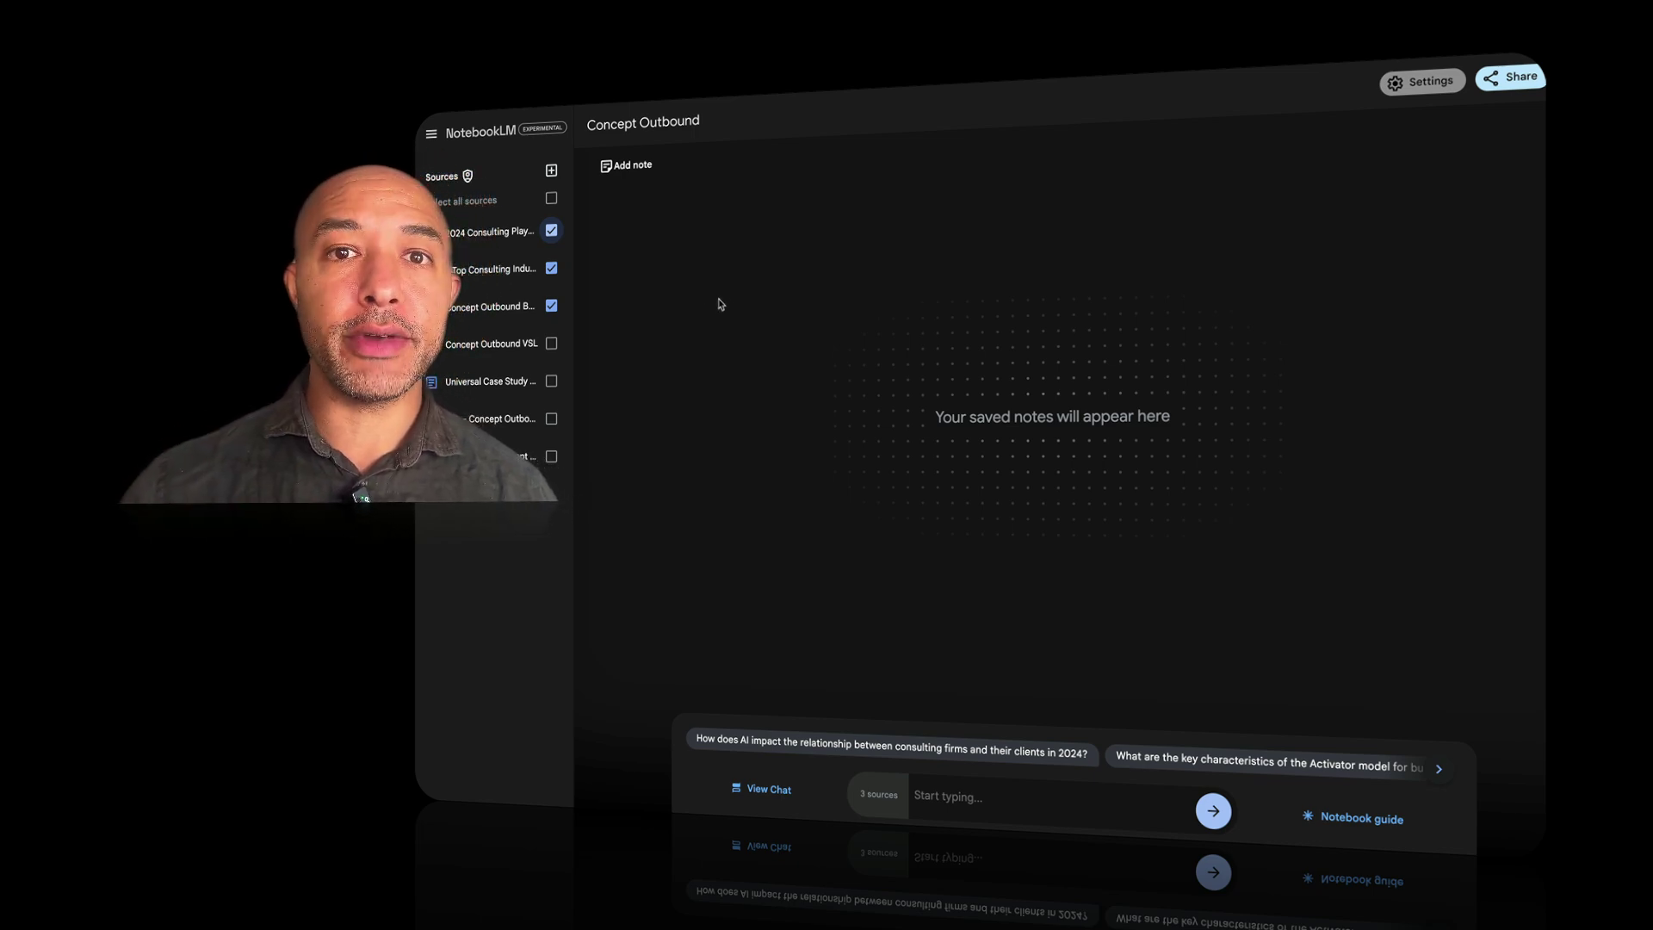
# - Switch to the B2B Sub-niche Assistant, review its 2024 client acquisition research and sources, and copy the whole response
pyautogui.moveTo(1150, 76)
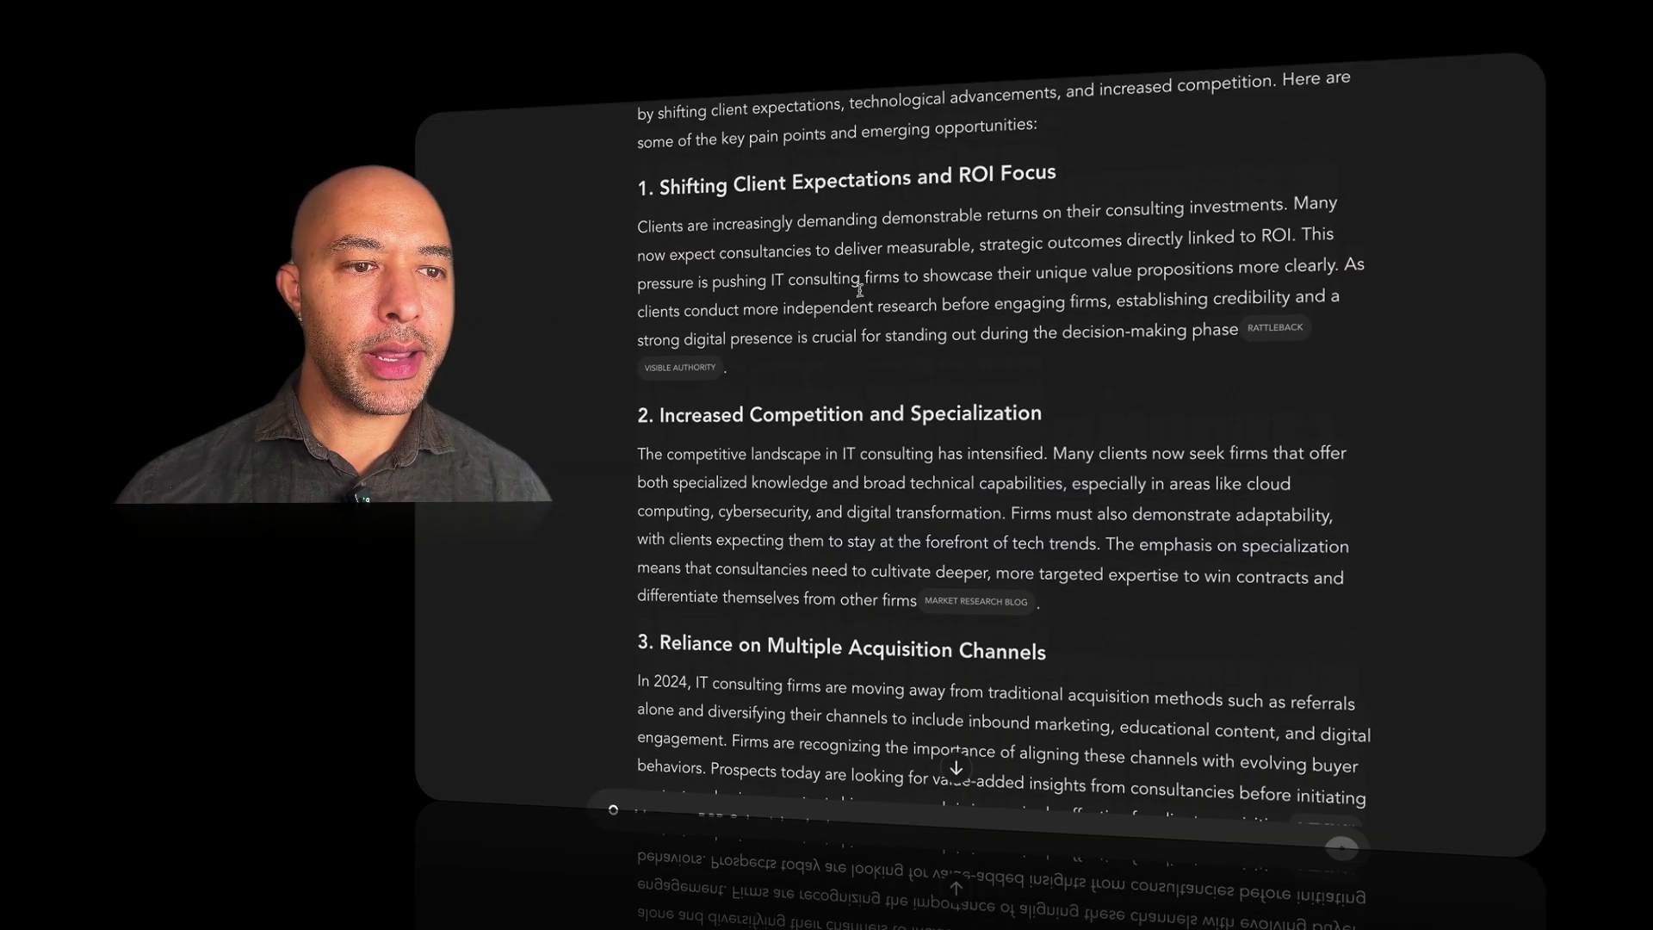
pyautogui.scroll(5, 860, 291)
pyautogui.scroll(-5, 860, 291)
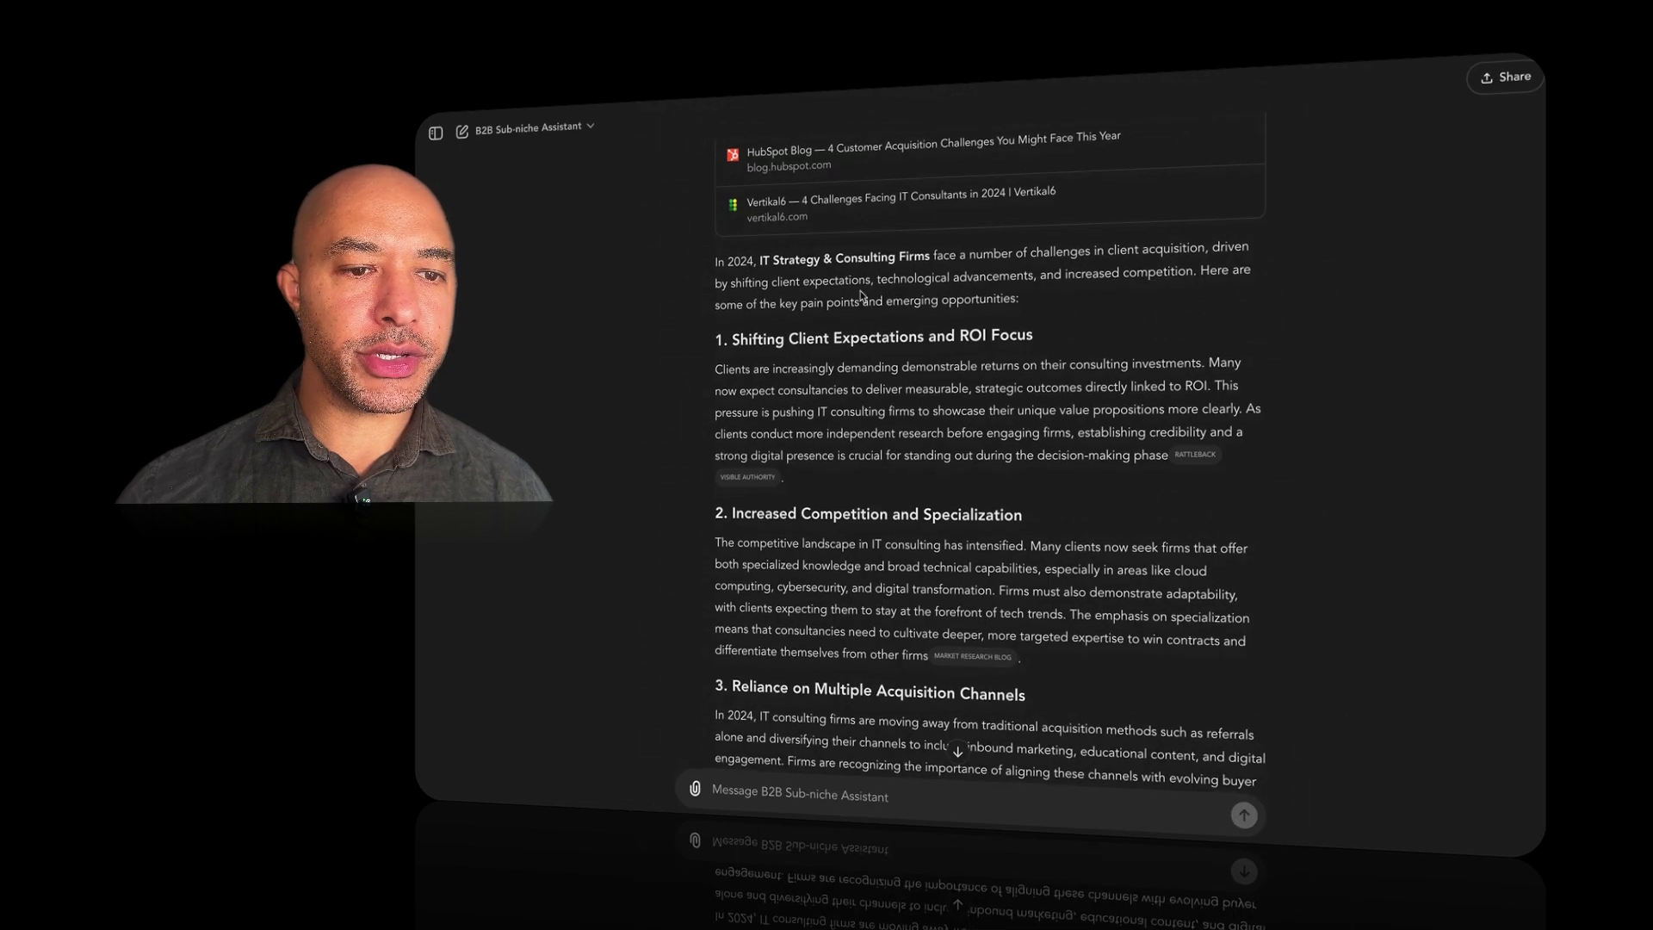
pyautogui.scroll(2, 862, 296)
pyautogui.scroll(1, 862, 296)
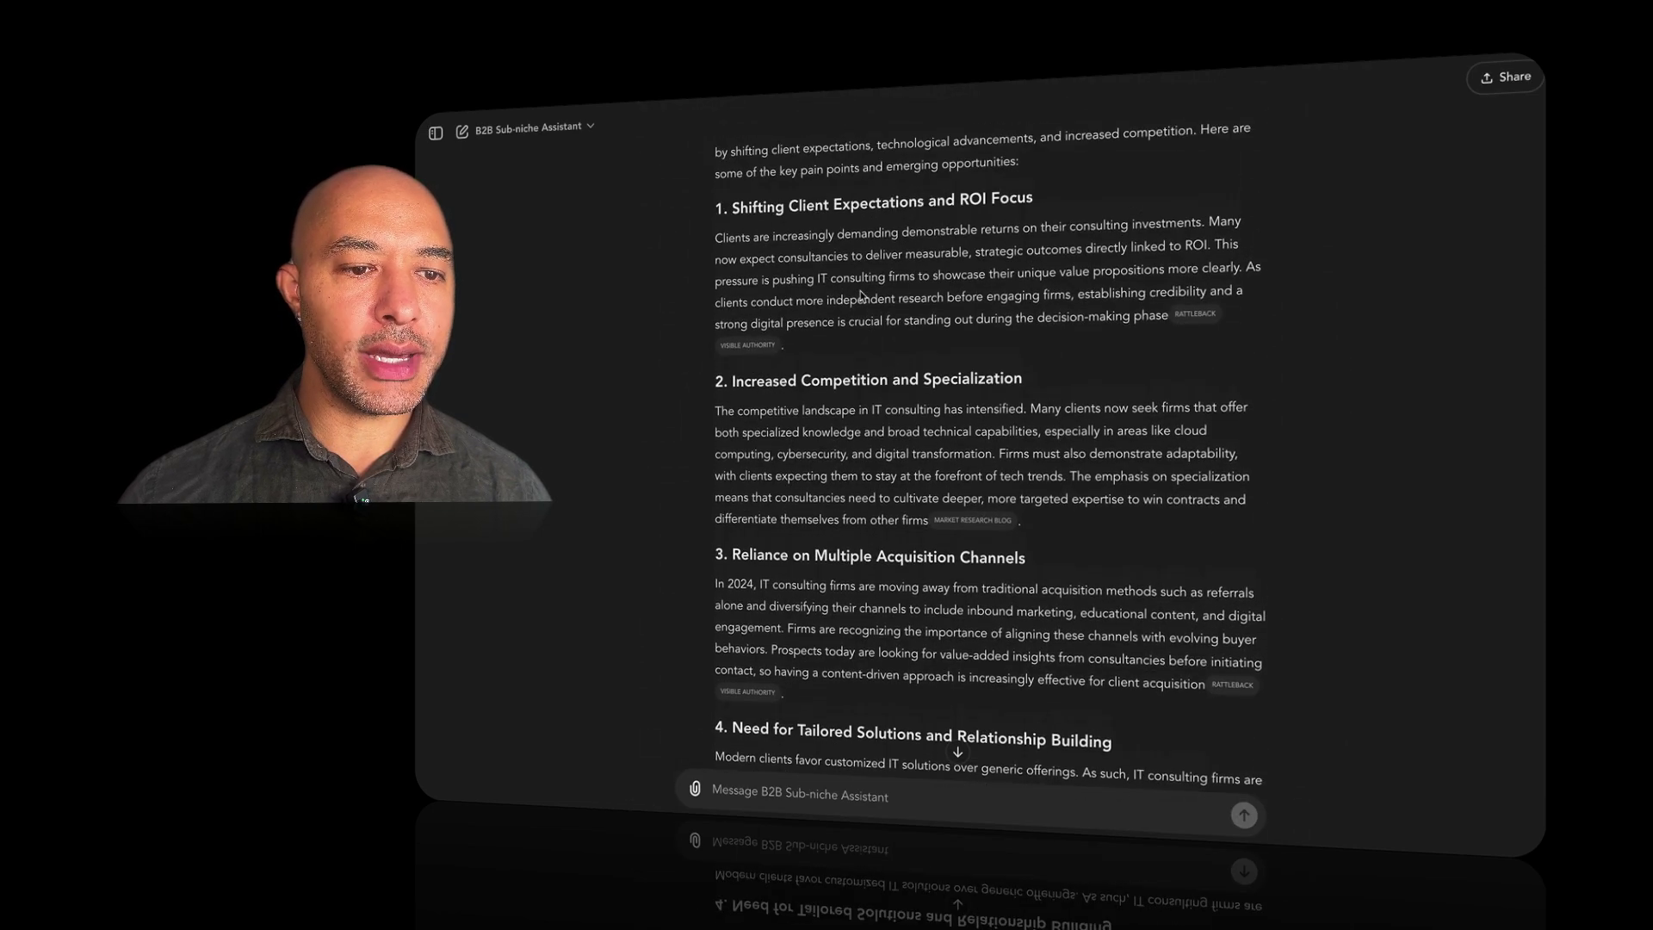
pyautogui.scroll(8, 776, 273)
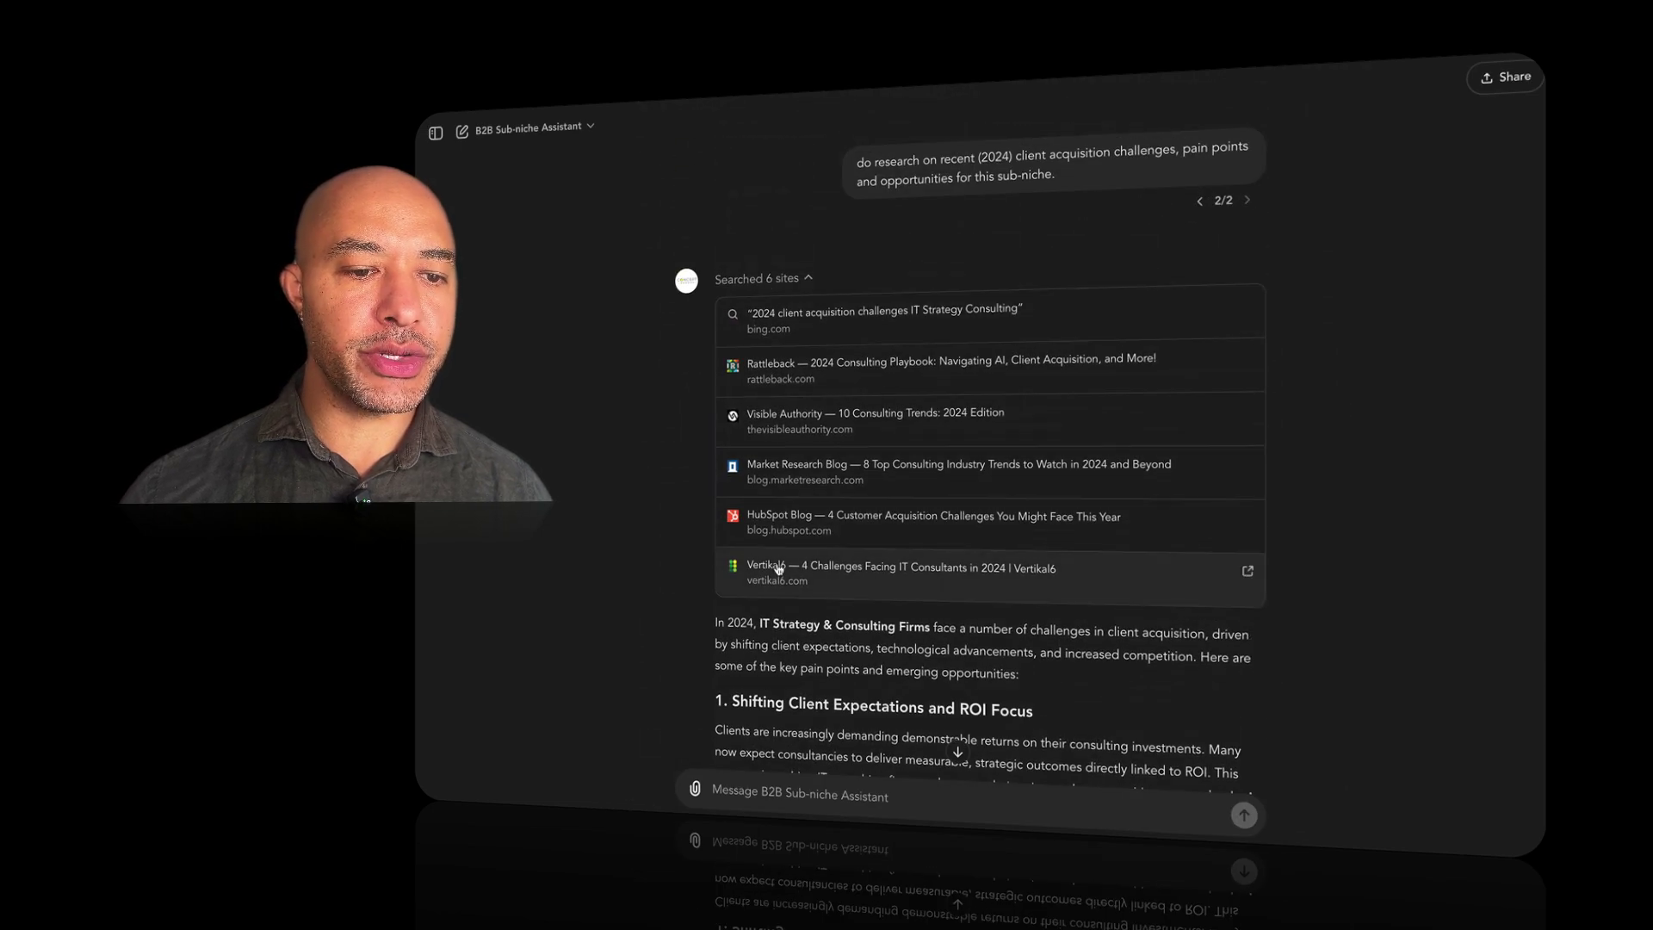
pyautogui.scroll(-3, 779, 568)
pyautogui.scroll(-10, 778, 568)
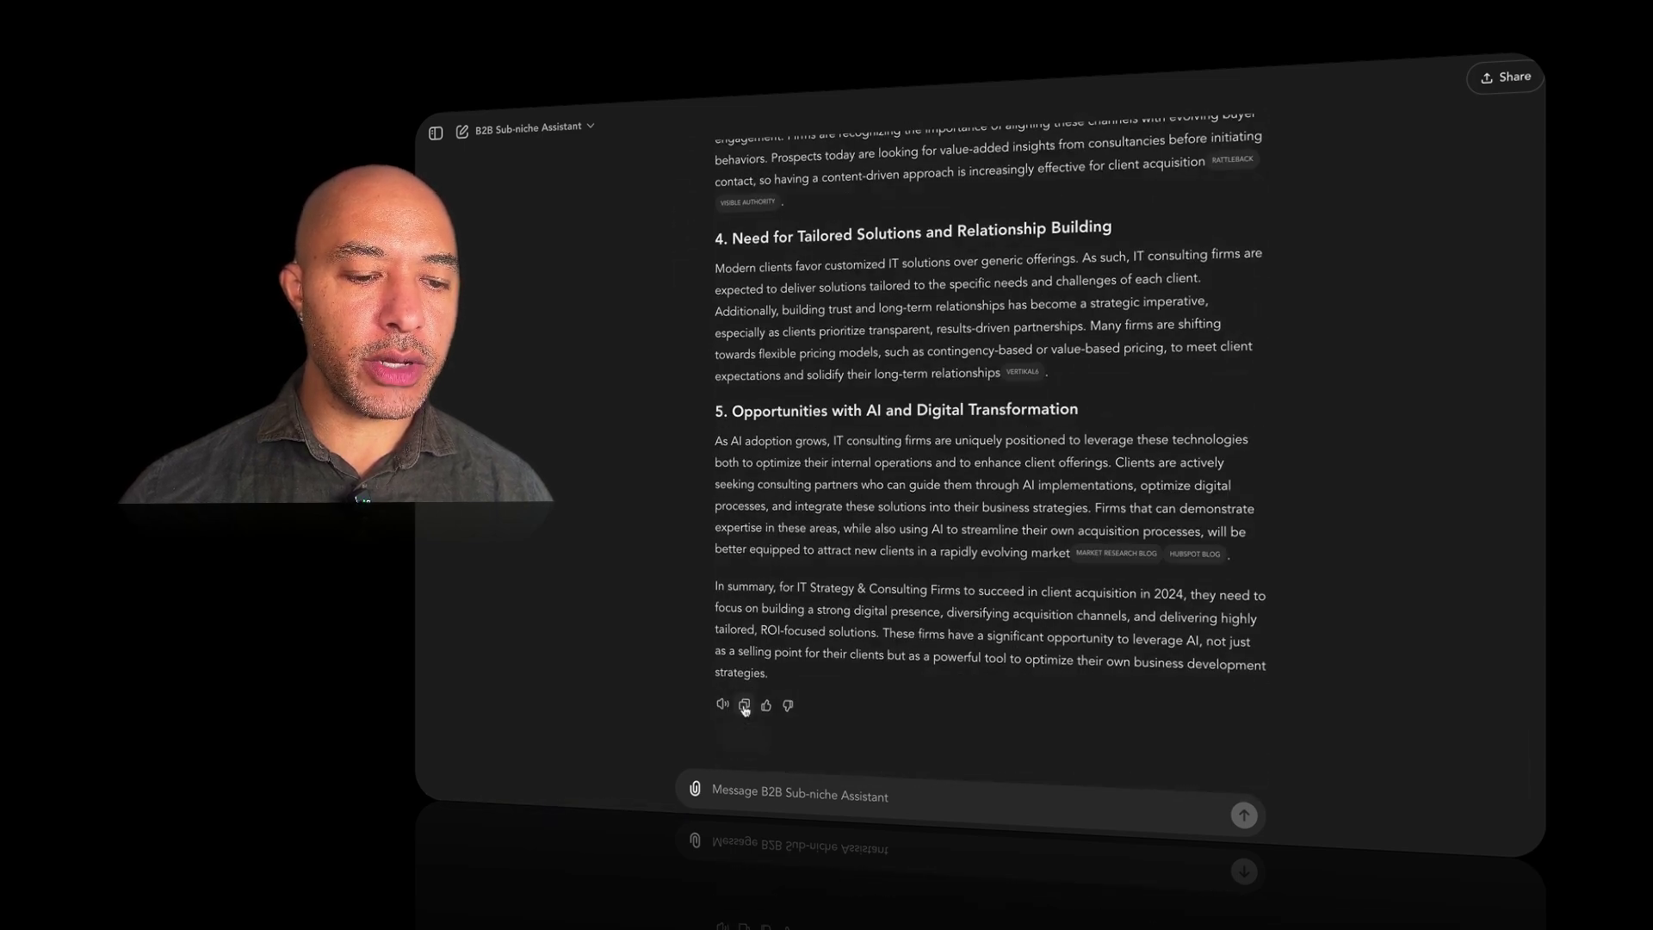
pyautogui.click(745, 706)
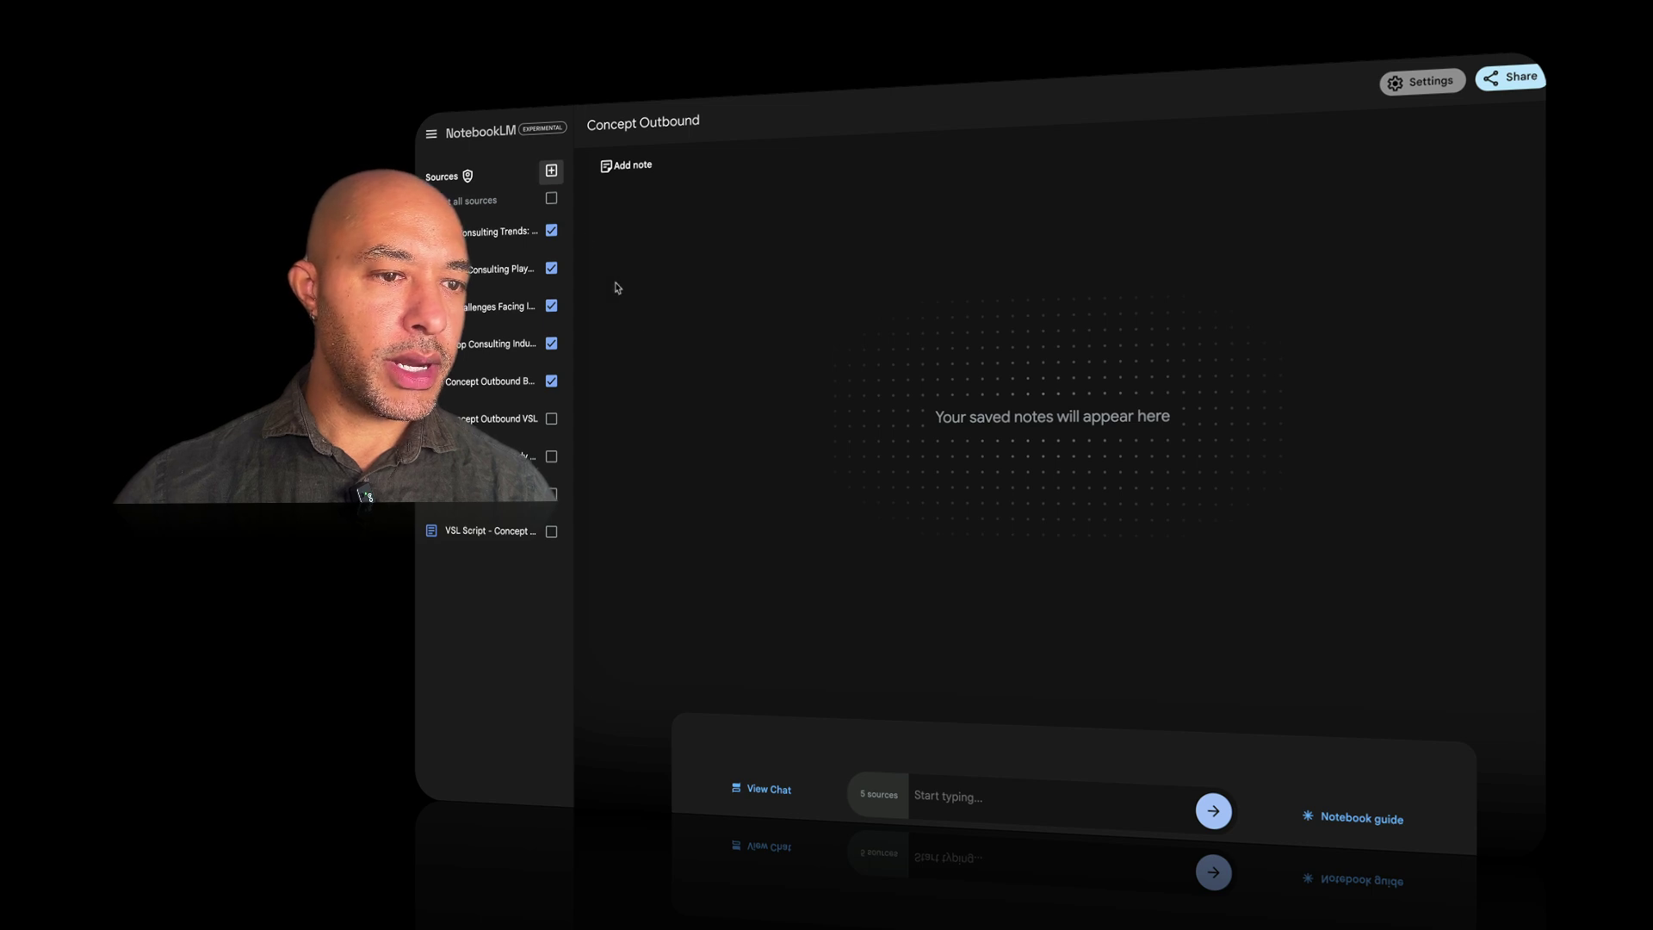
# - Insert the copied research response into the Concept Outbound notebook in NotebookLM as a copied-text source
pyautogui.click(552, 170)
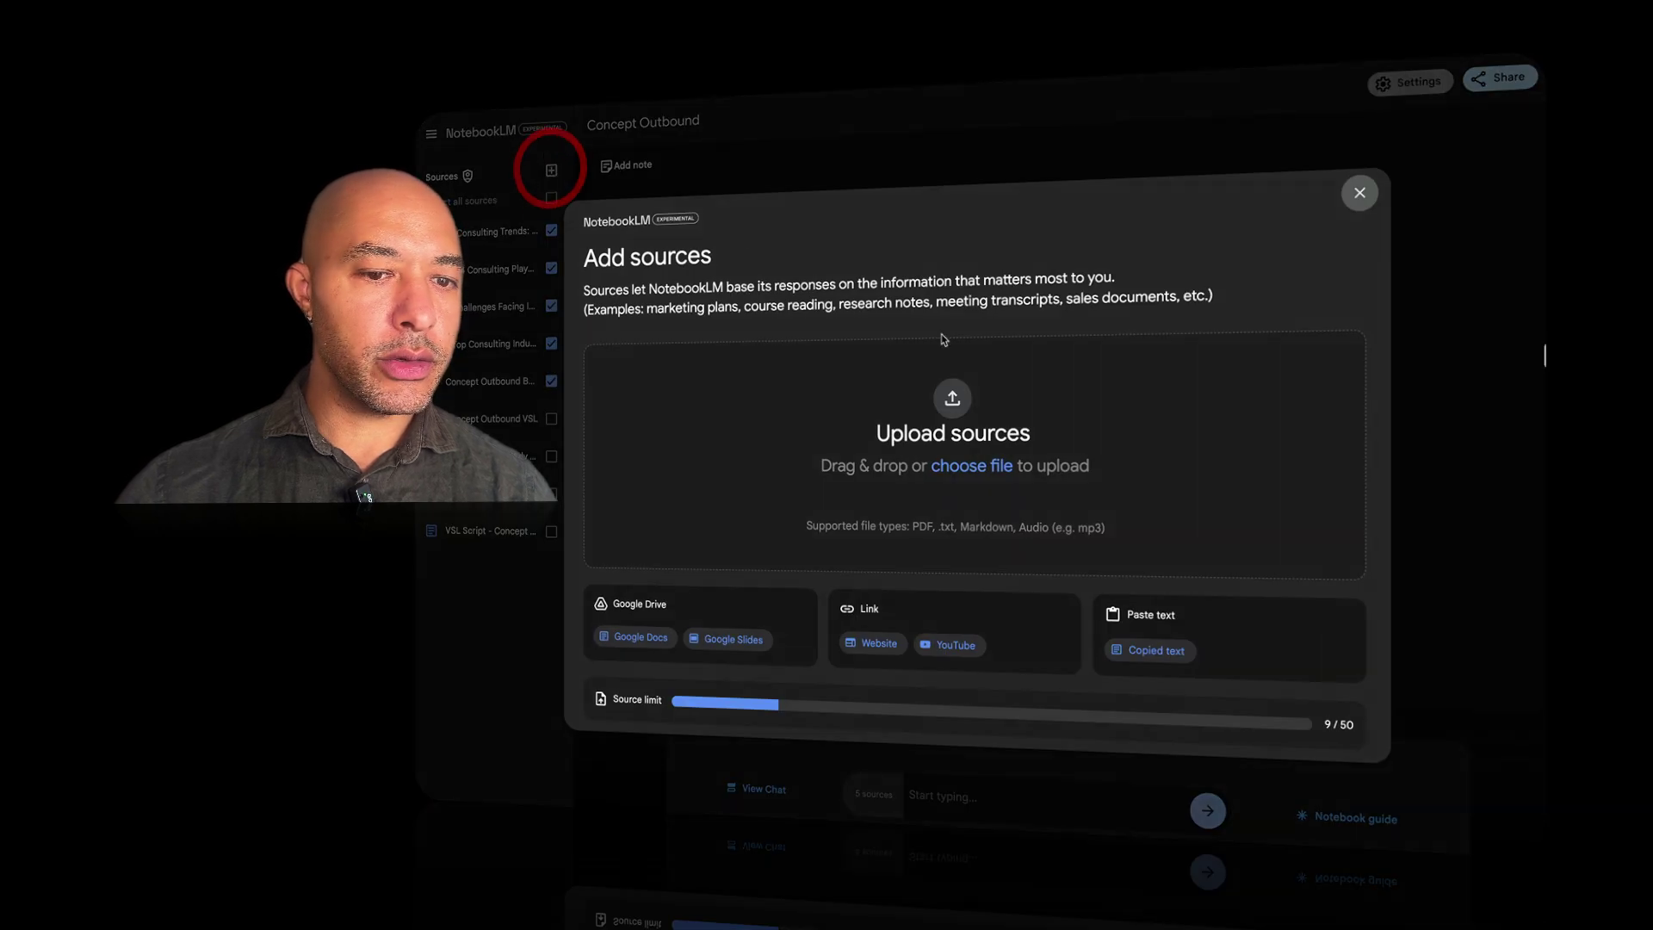
pyautogui.click(1154, 648)
pyautogui.click(870, 468)
pyautogui.hotkey('ctrl', 'v')
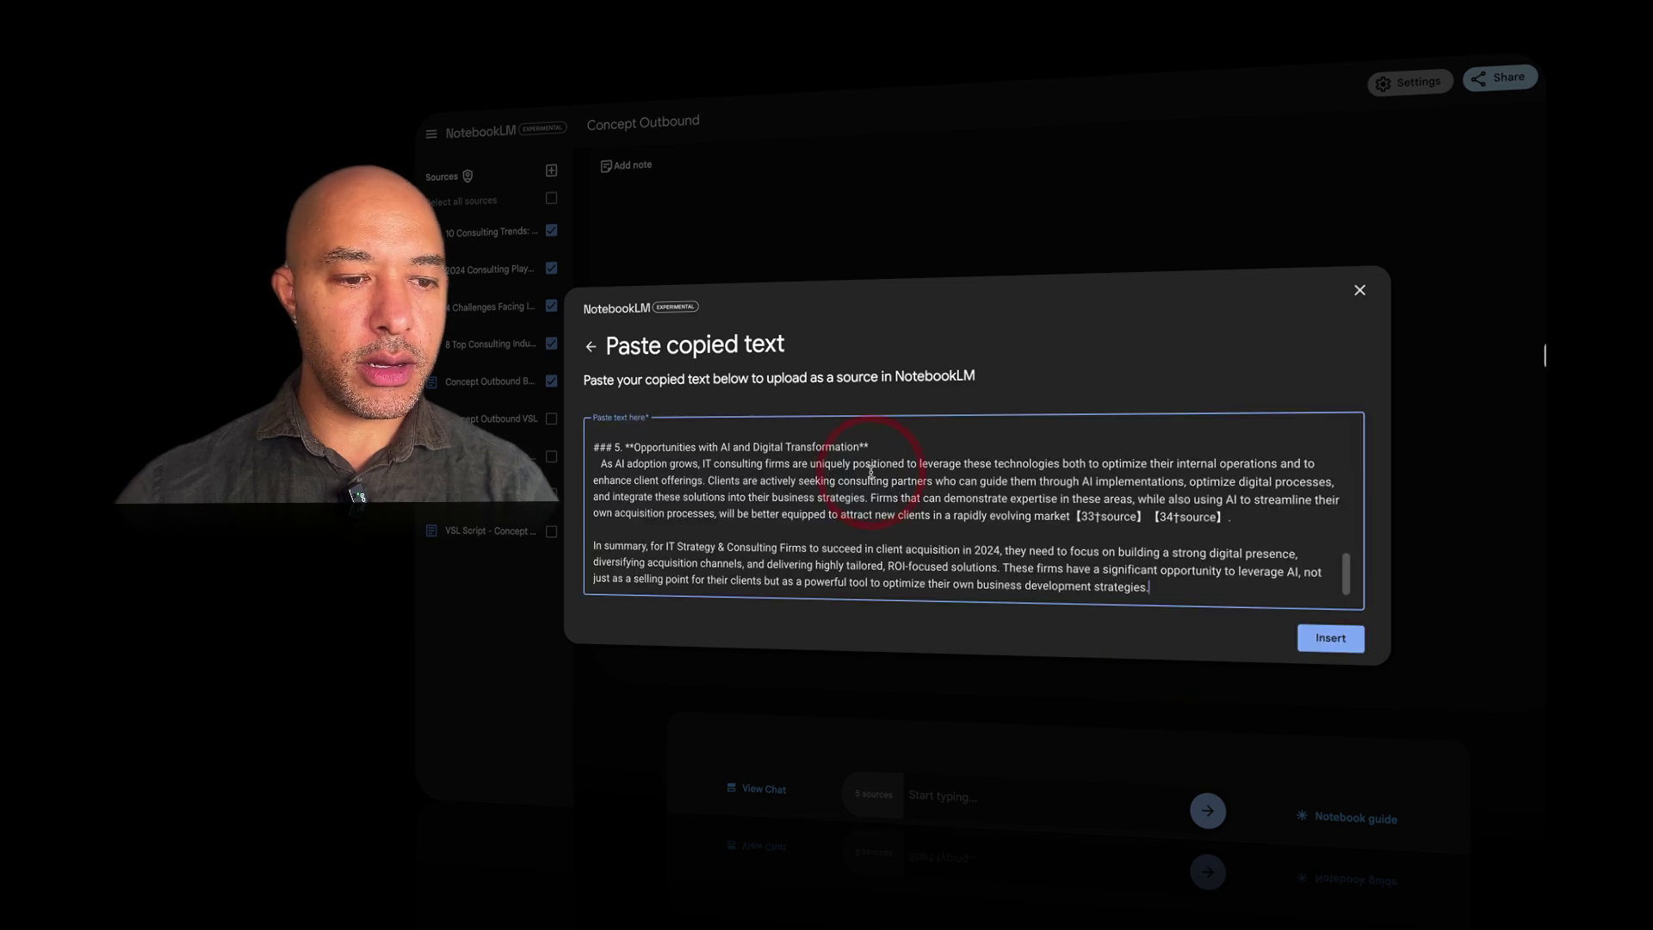
pyautogui.scroll(15, 871, 471)
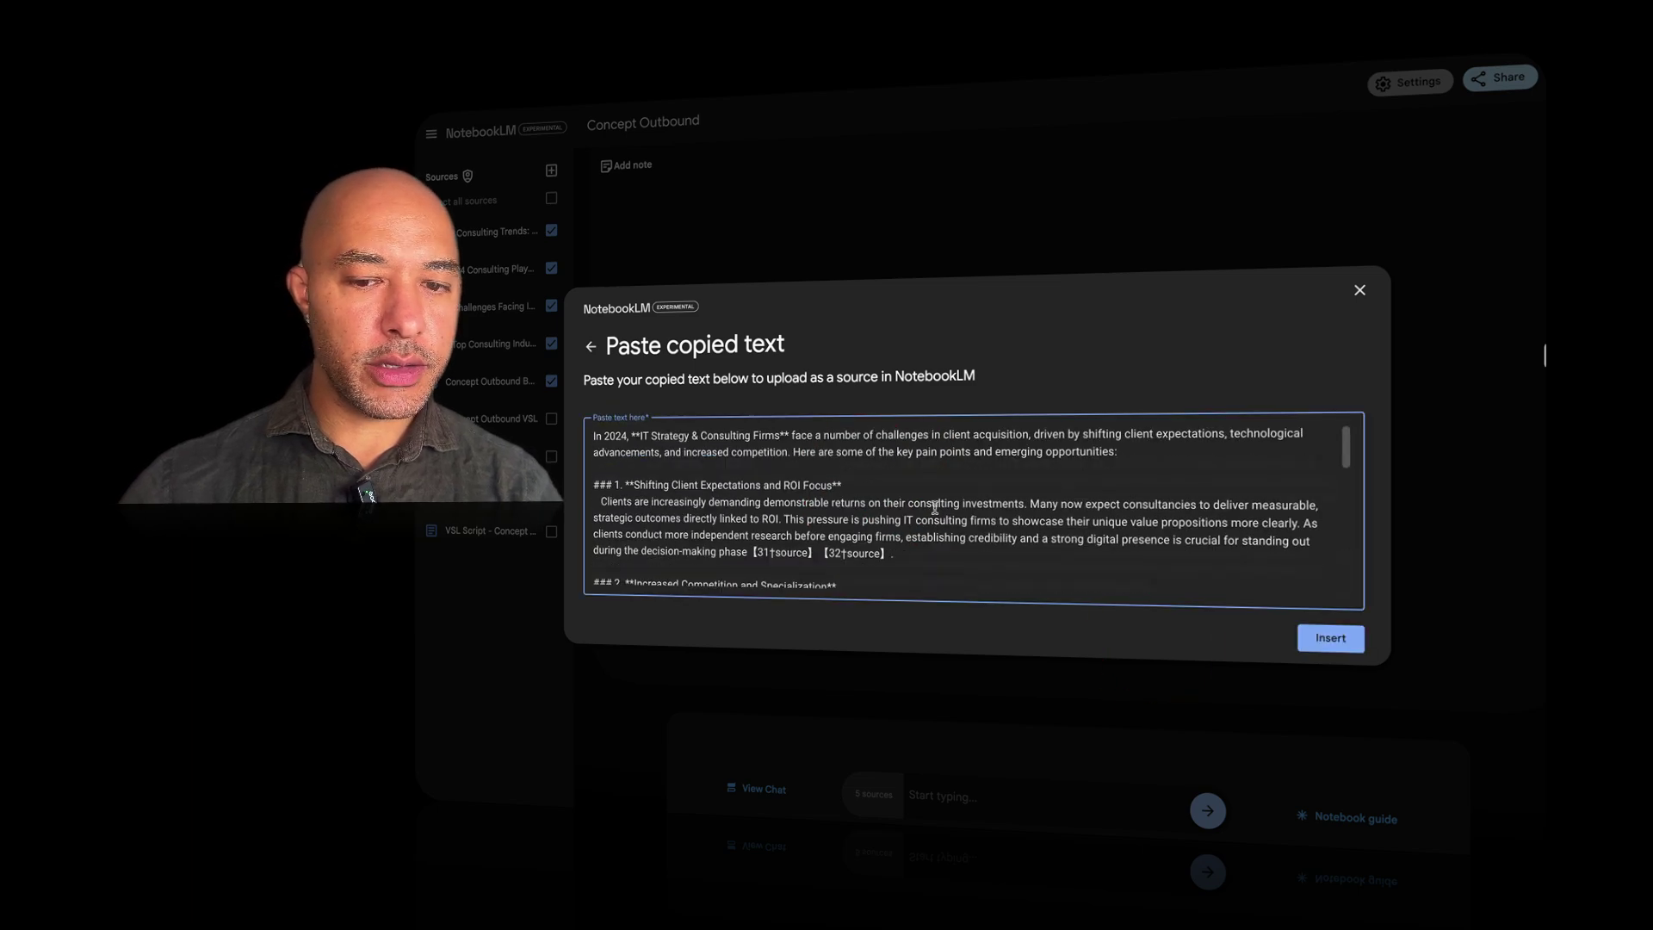
pyautogui.click(1329, 640)
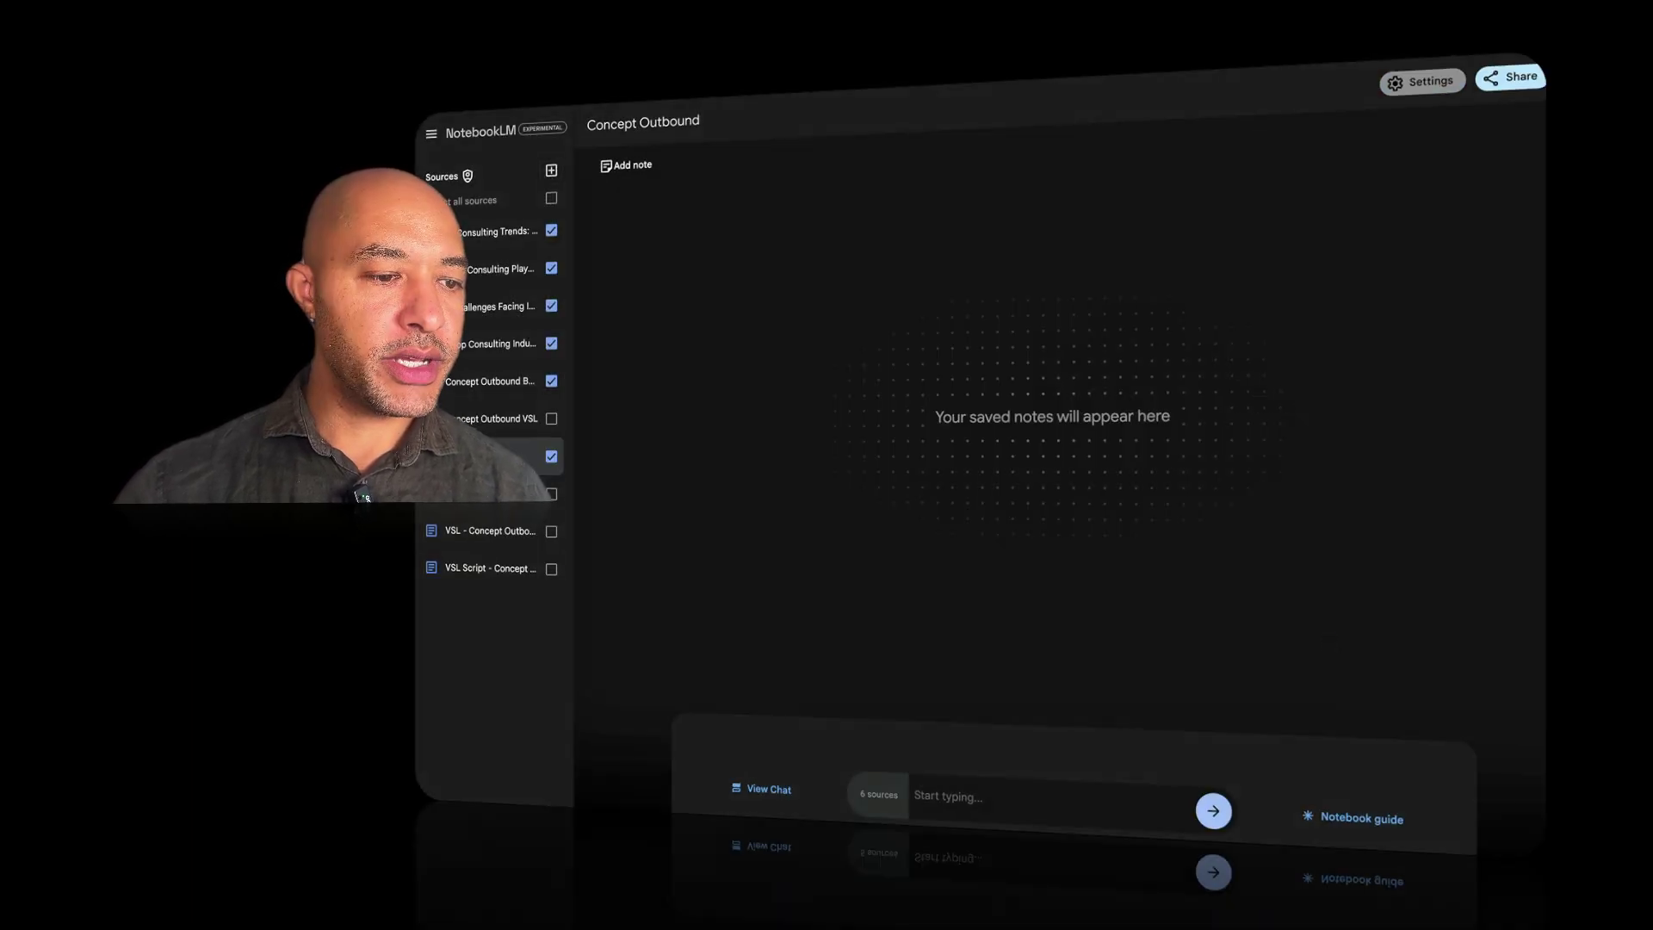
# - Rename the Pasted Text source as "ChatGPT Analysis"
pyautogui.click(448, 527)
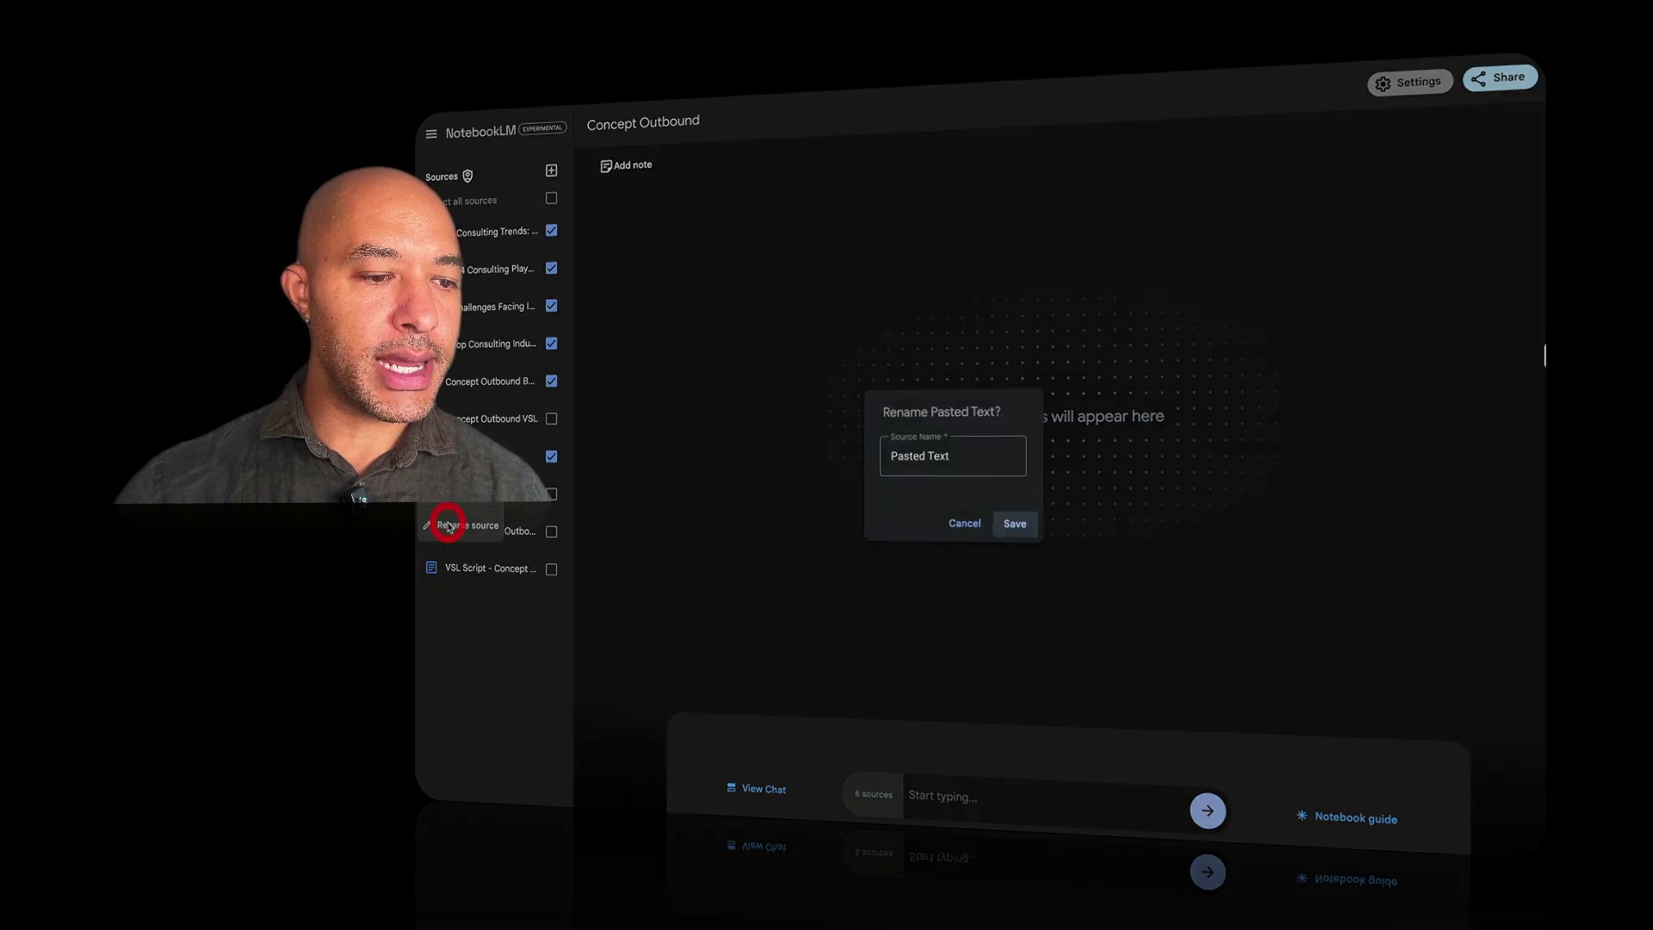
pyautogui.moveTo(947, 455); pyautogui.dragTo(836, 458)
pyautogui.click(833, 458)
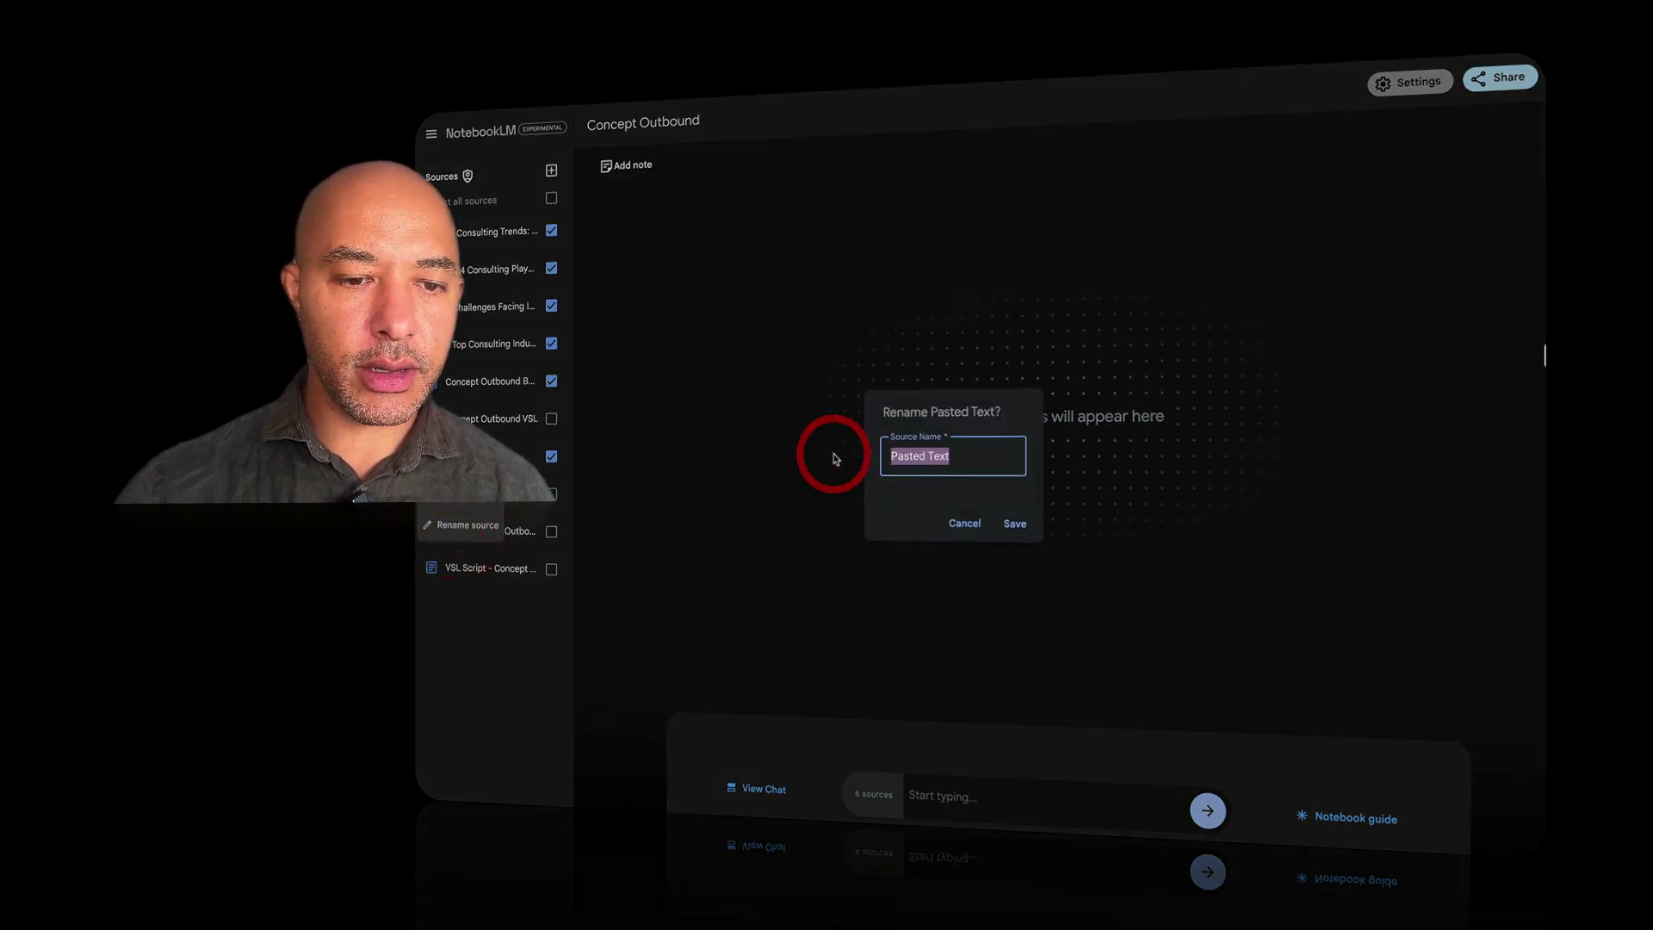
pyautogui.write('Chat')
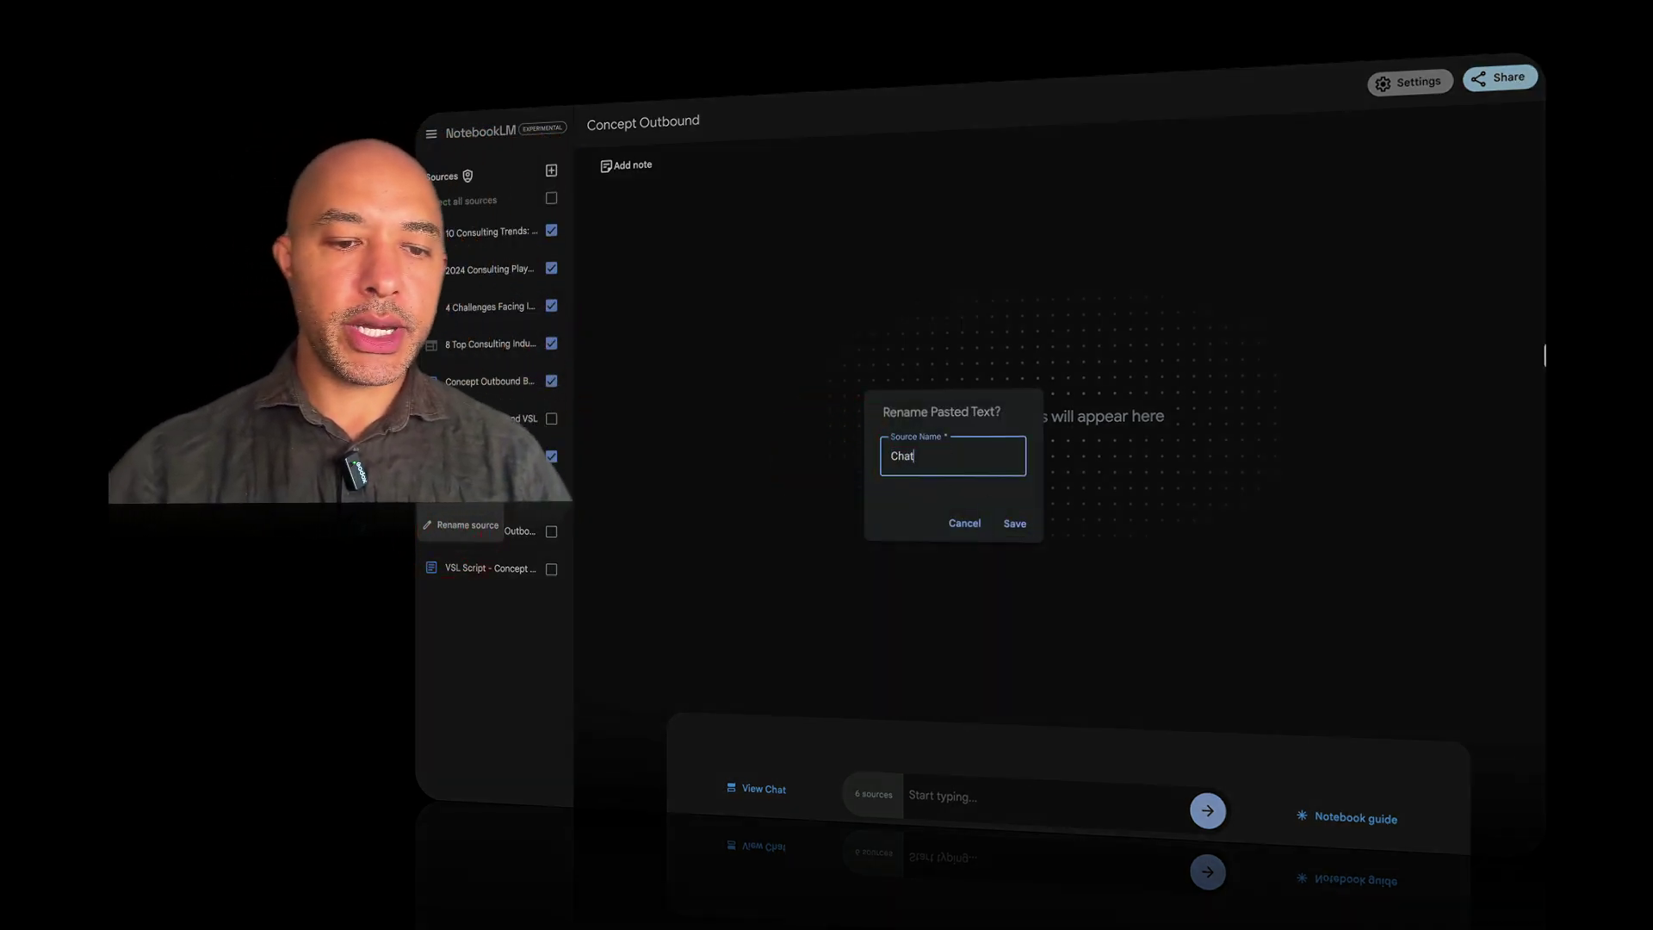
pyautogui.write('GPT A')
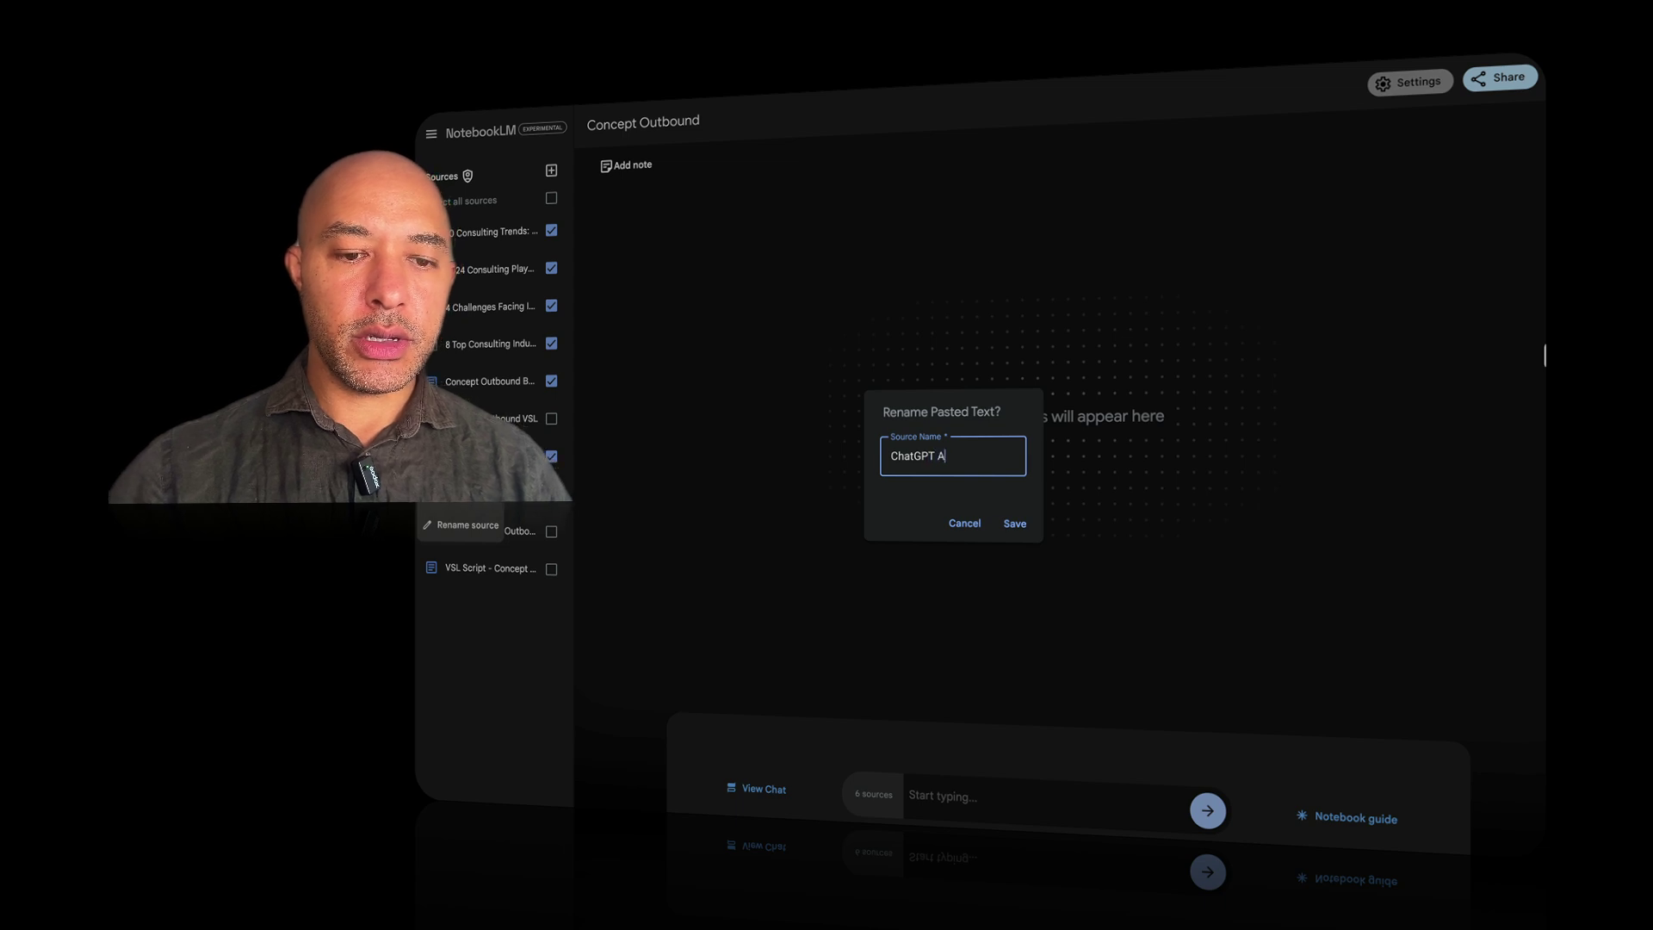
pyautogui.write('nalysis')
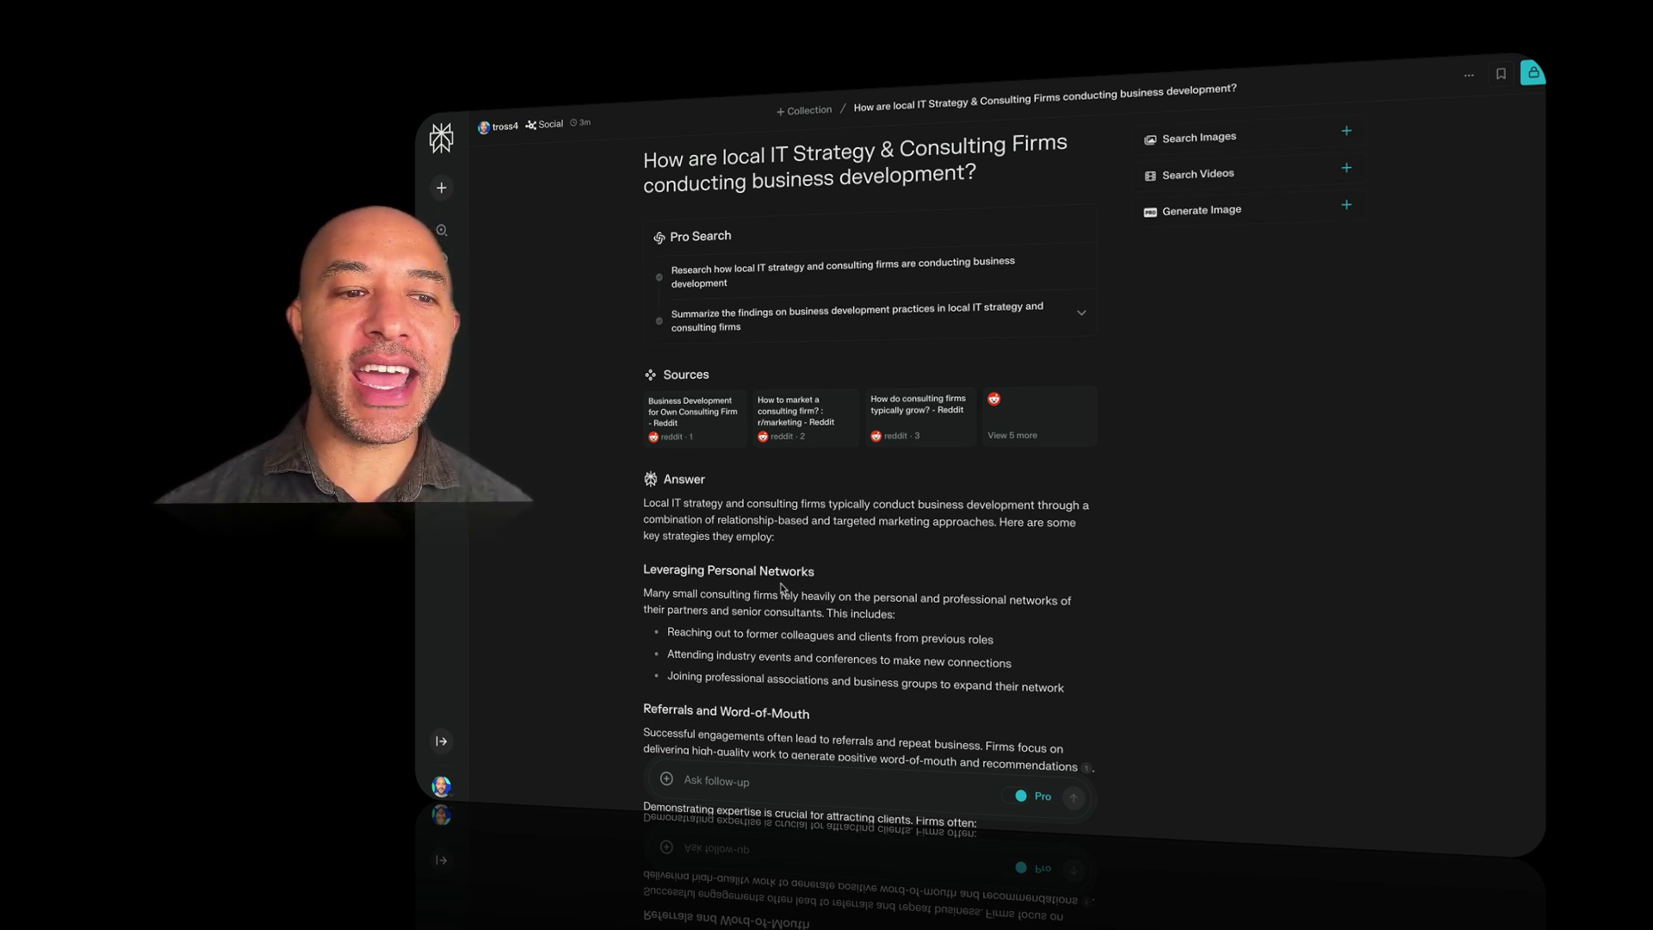
# - In Perplexity, examine the full source list behind the answer on local IT Strategy & Consulting Firms' business development, and close it
pyautogui.scroll(1, 766, 610)
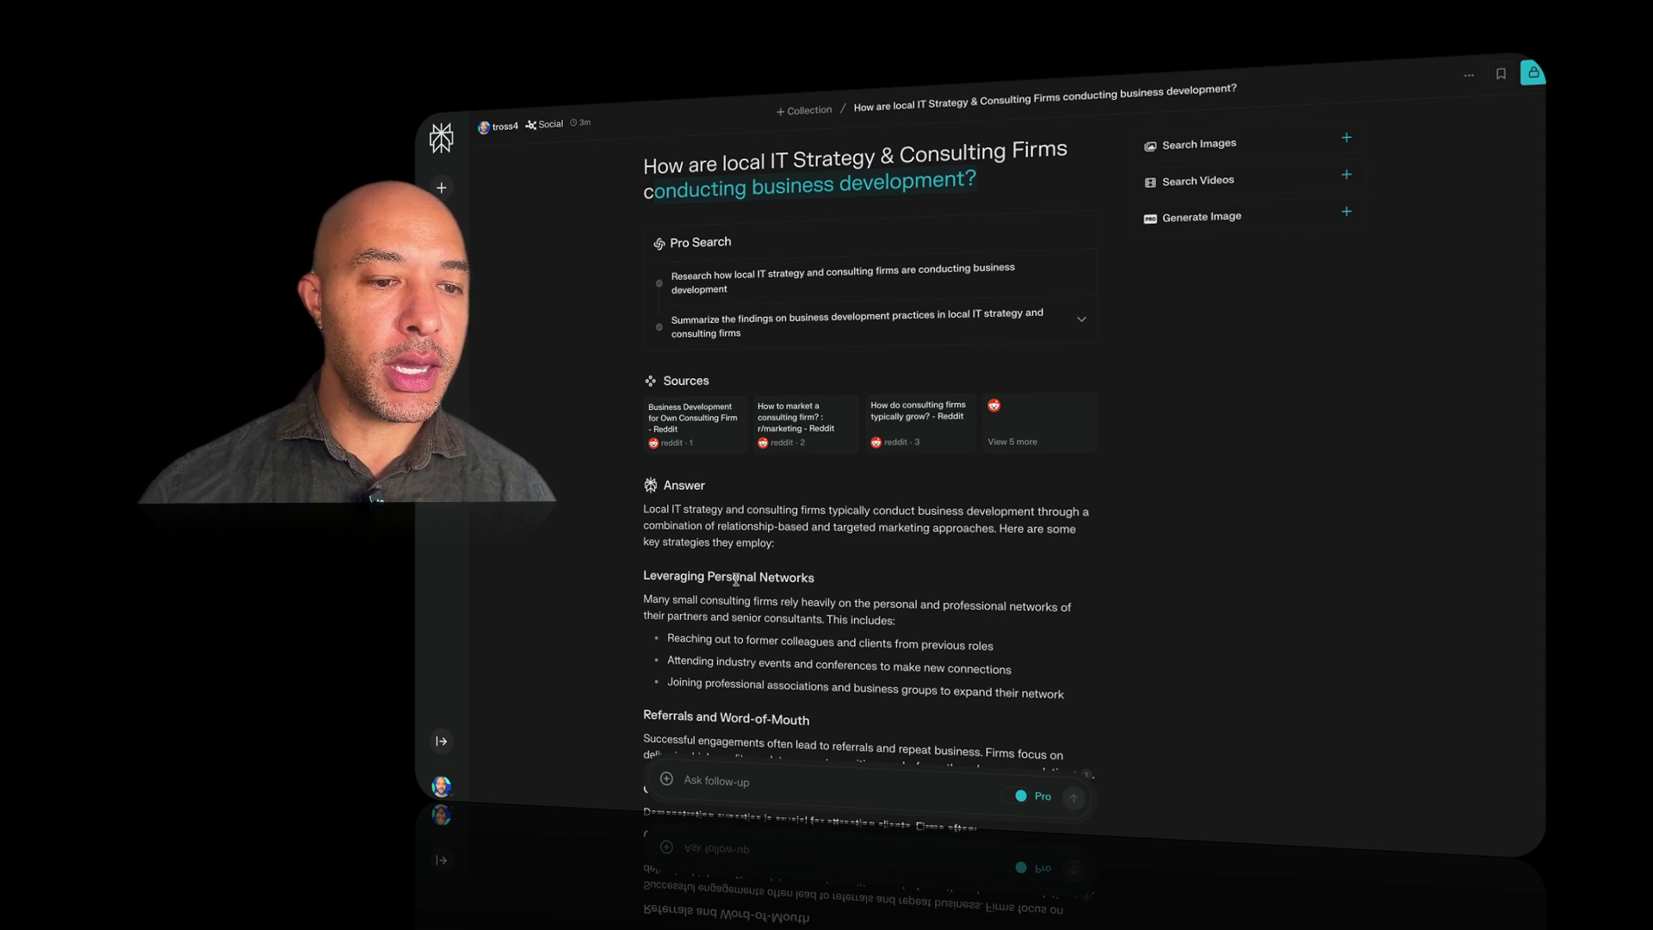
pyautogui.scroll(-1, 699, 345)
pyautogui.moveTo(965, 376)
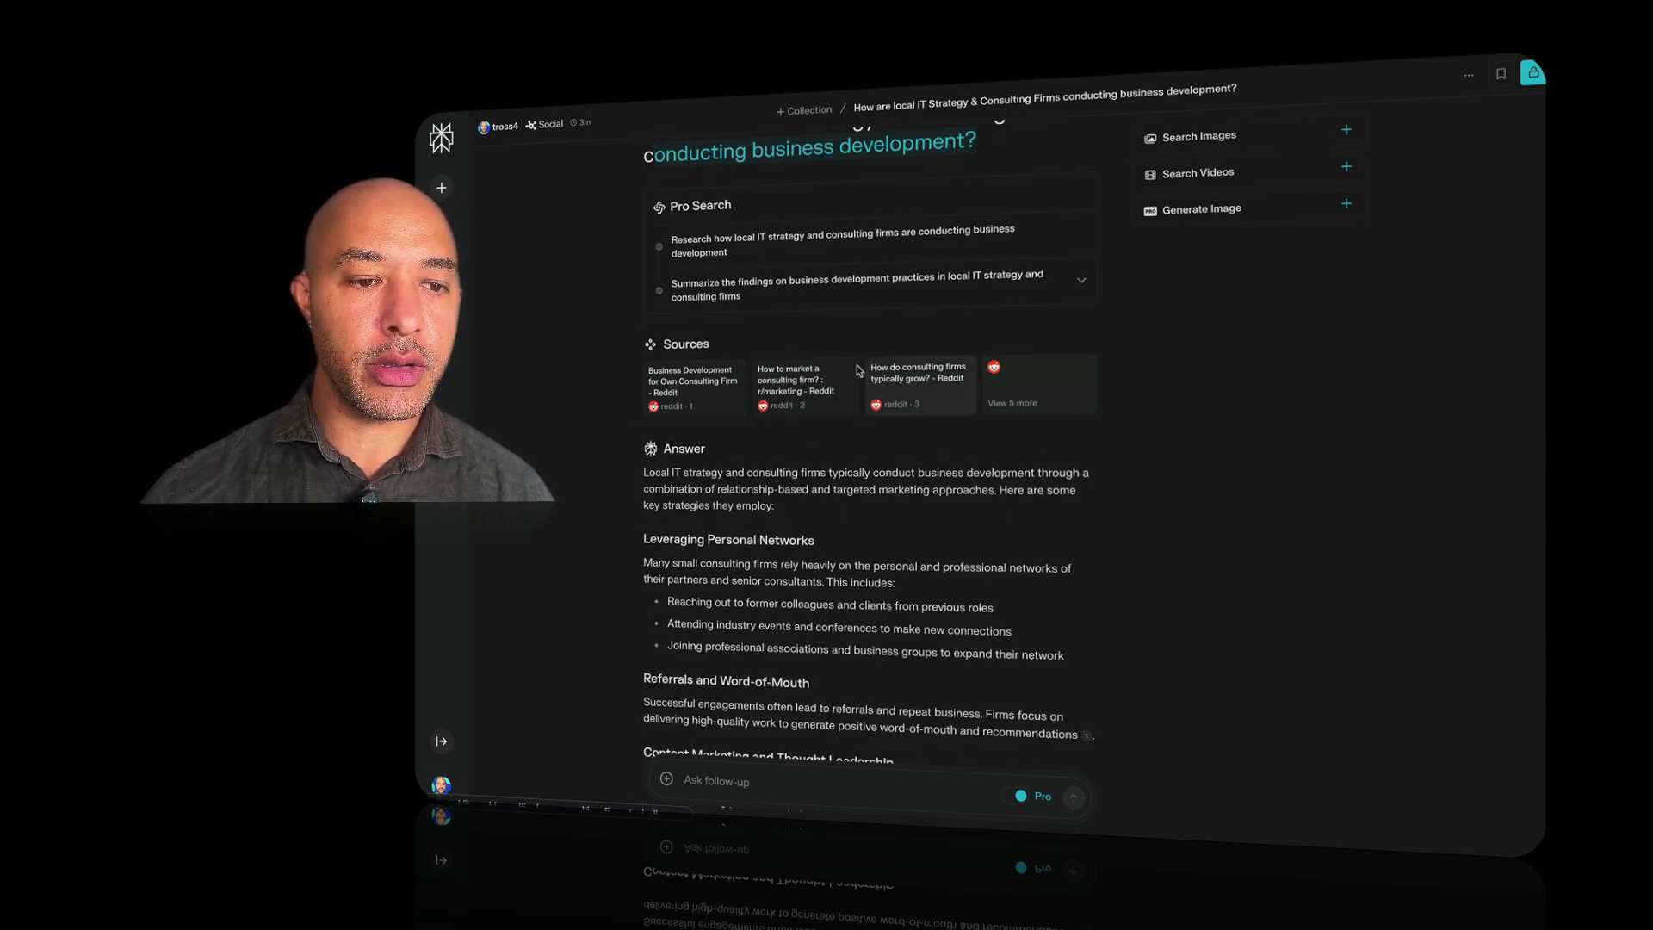
pyautogui.click(782, 337)
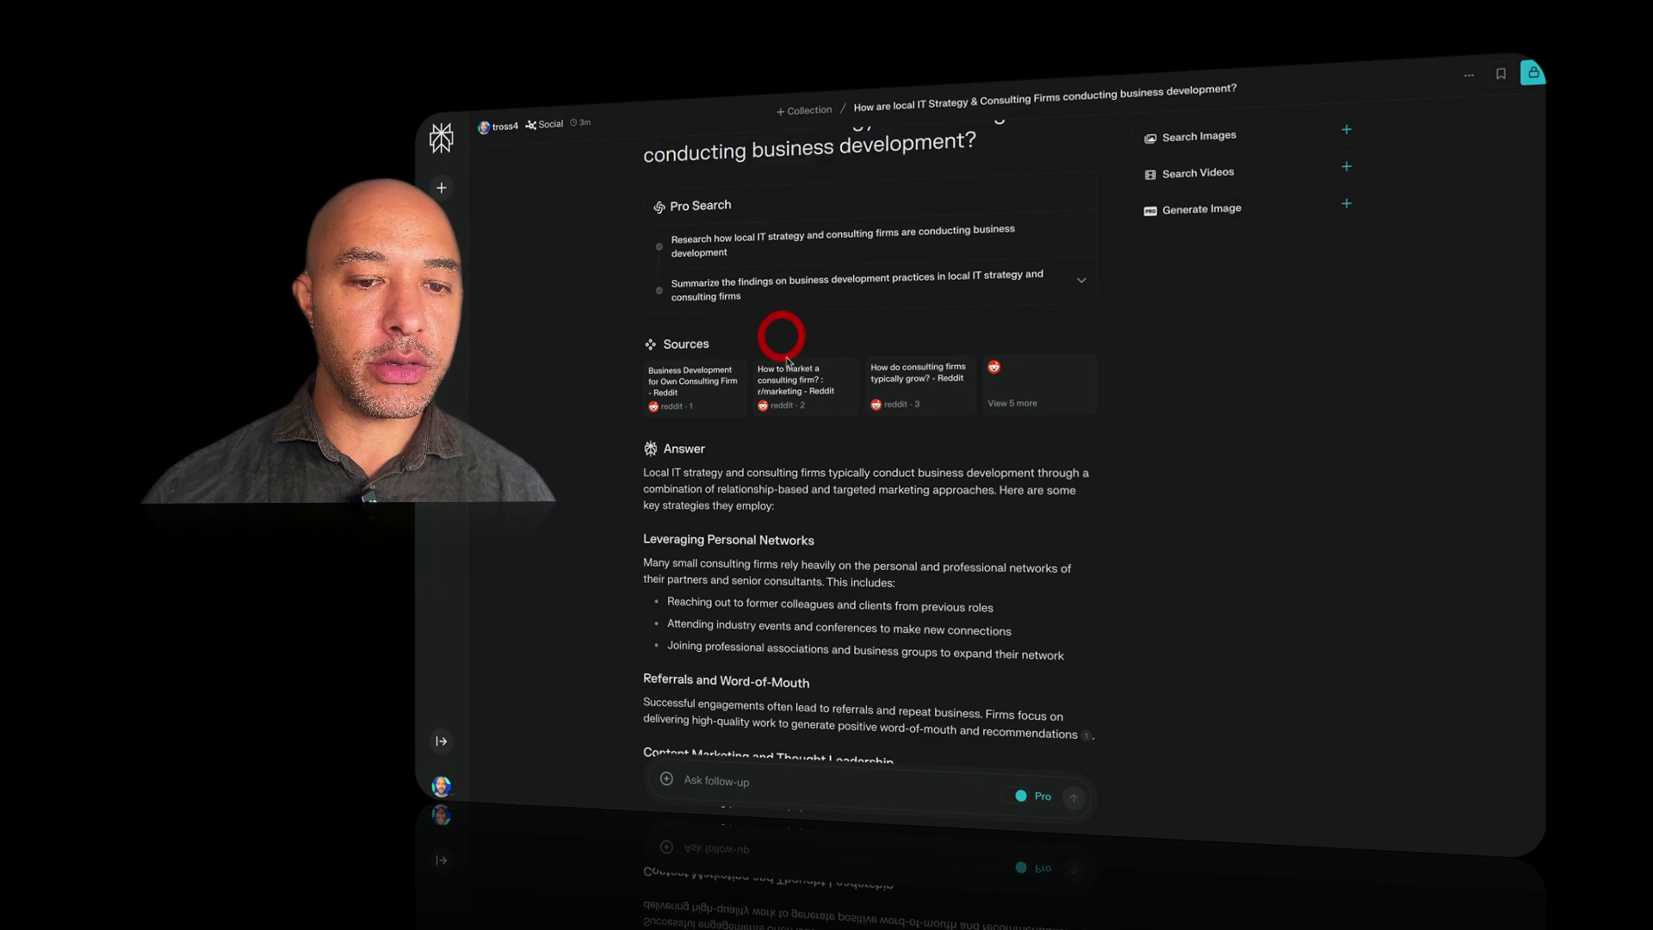
pyautogui.click(1022, 398)
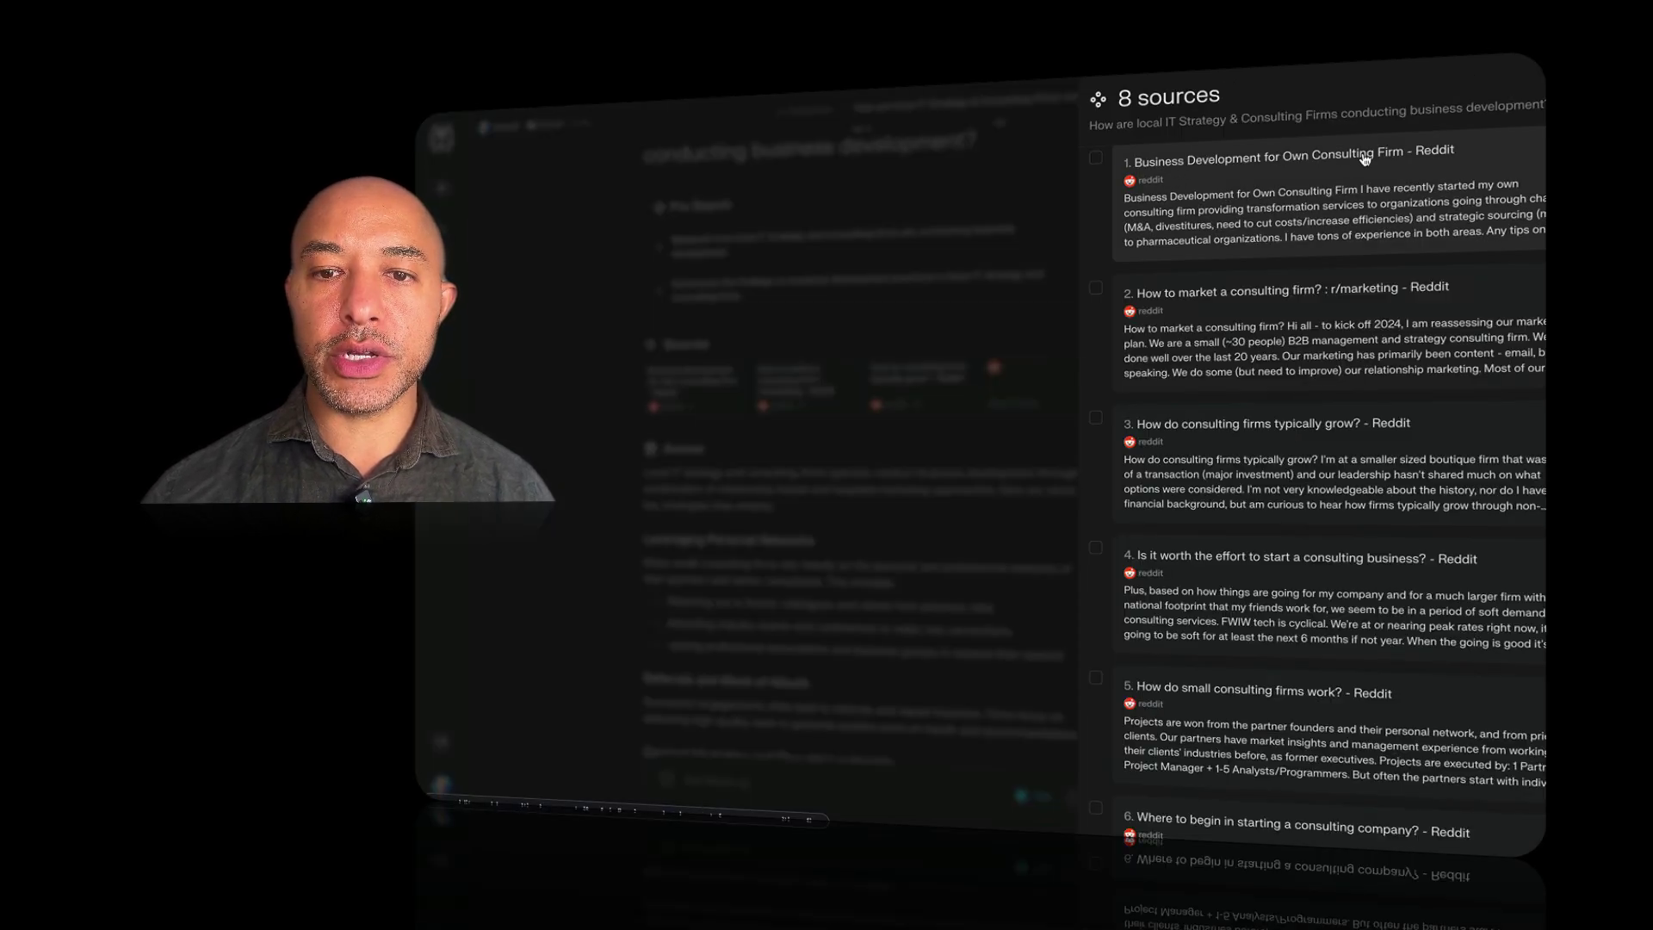
pyautogui.press('Escape')
# - Read through the business development answer, from Leveraging Personal Networks and Targeted Outreach down to Adapting to Market Demand and the related questions
pyautogui.scroll(-4, 758, 570)
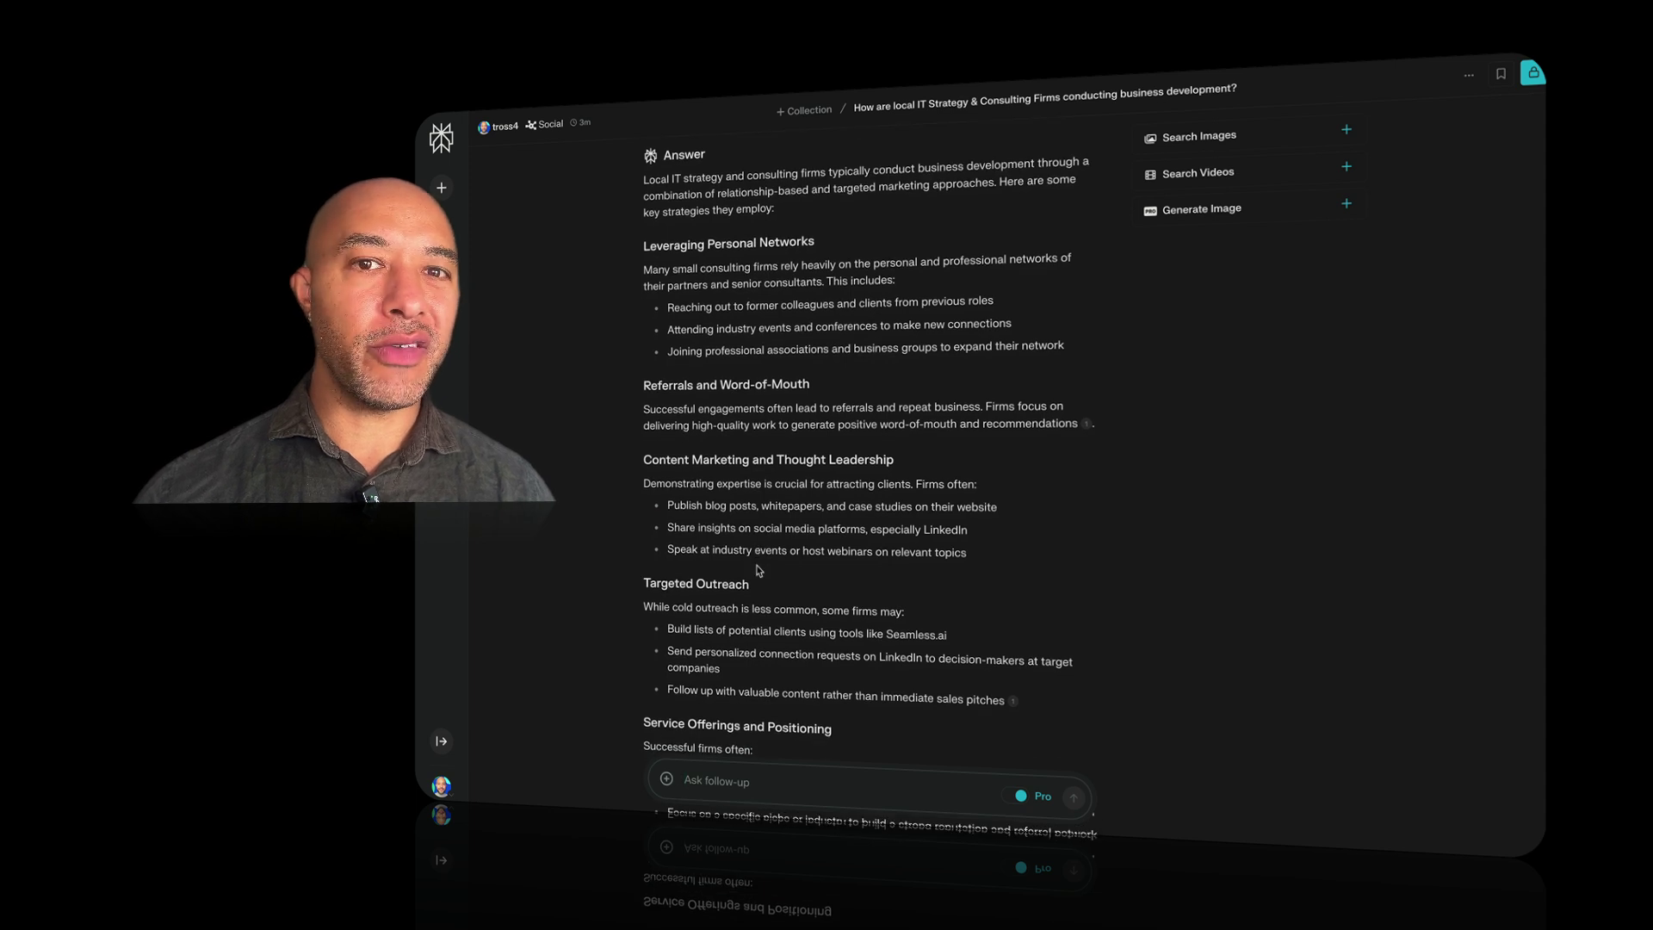
pyautogui.scroll(-1, 654, 344)
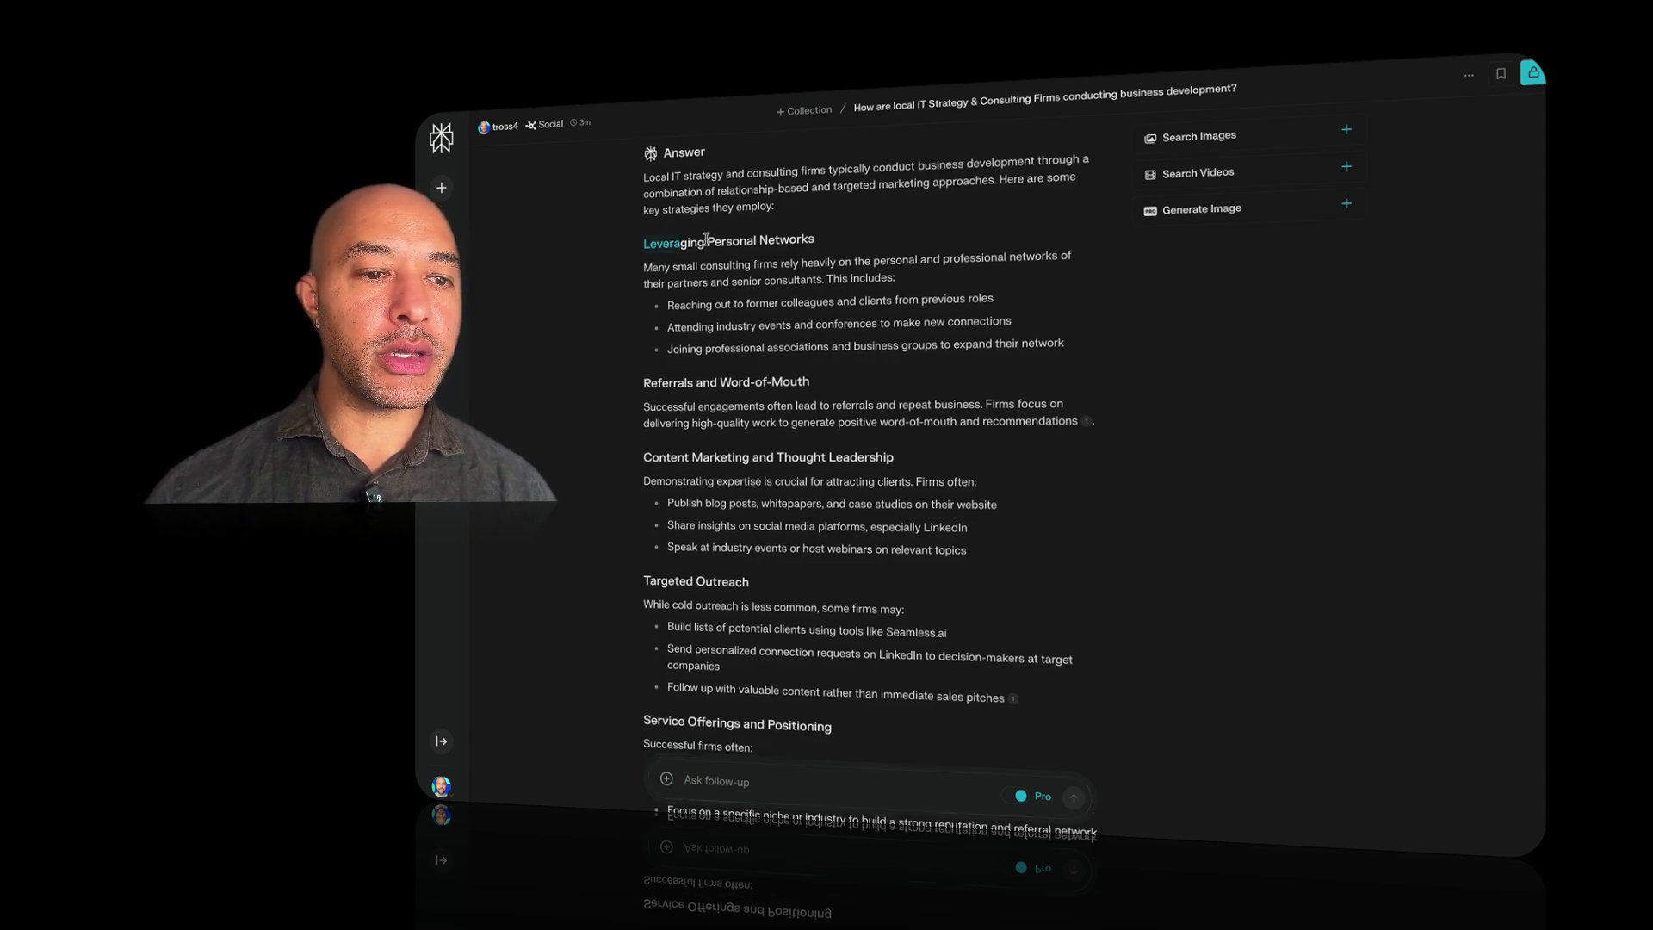
pyautogui.moveTo(706, 239); pyautogui.dragTo(810, 239)
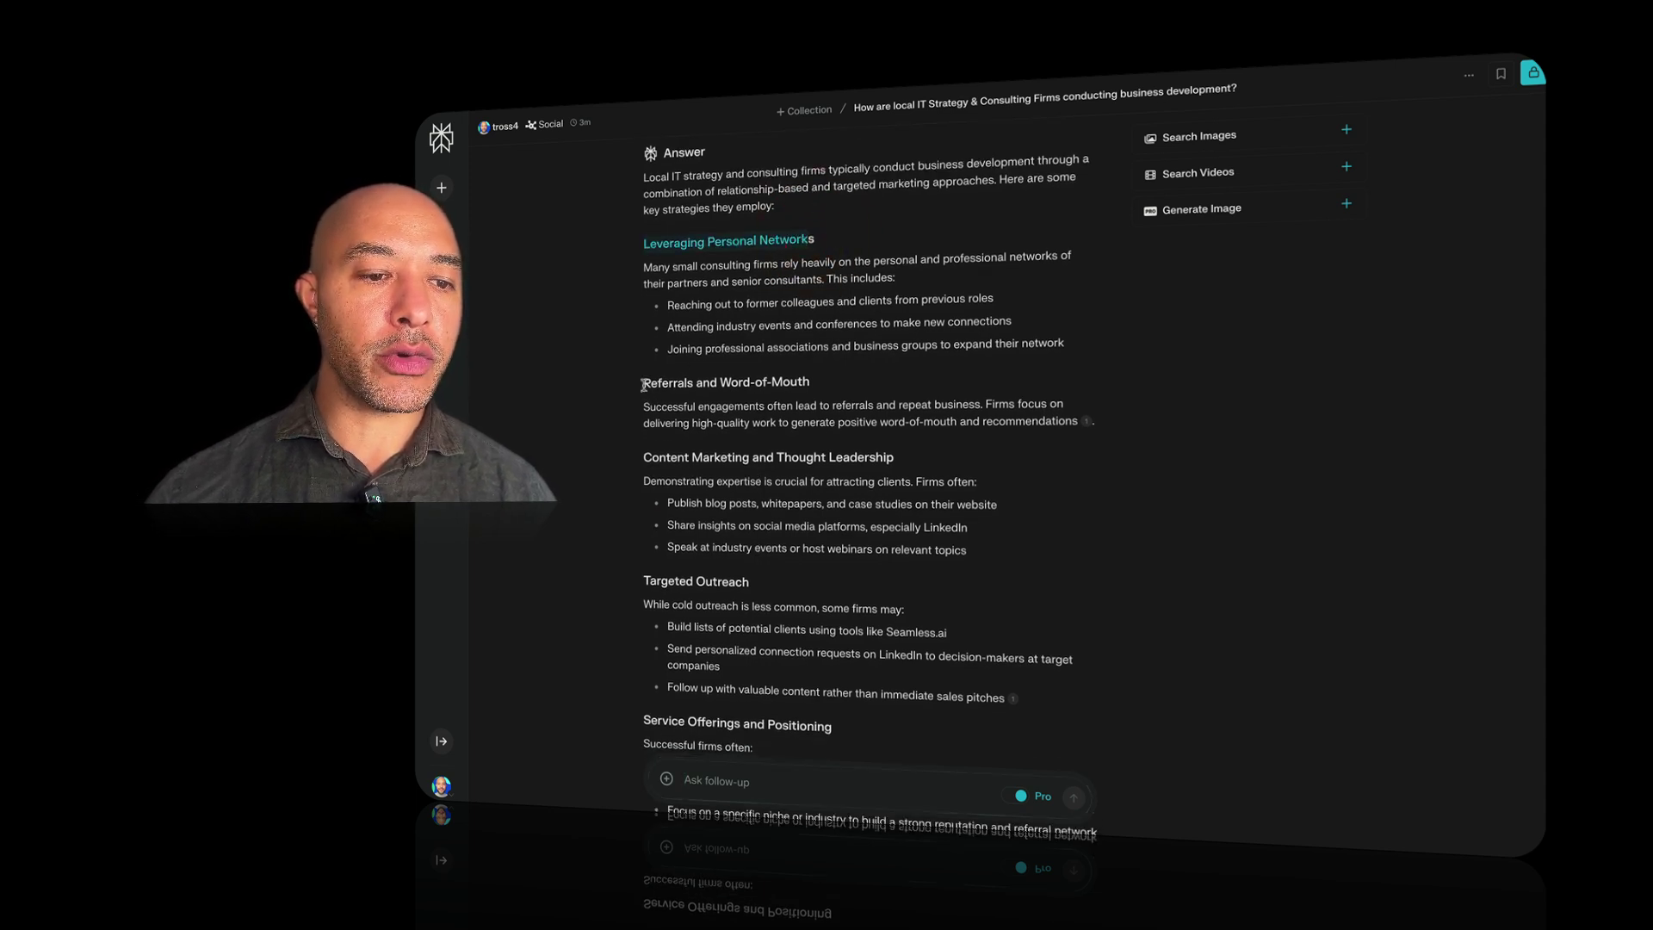
pyautogui.moveTo(644, 382); pyautogui.dragTo(811, 379)
pyautogui.scroll(-5, 814, 381)
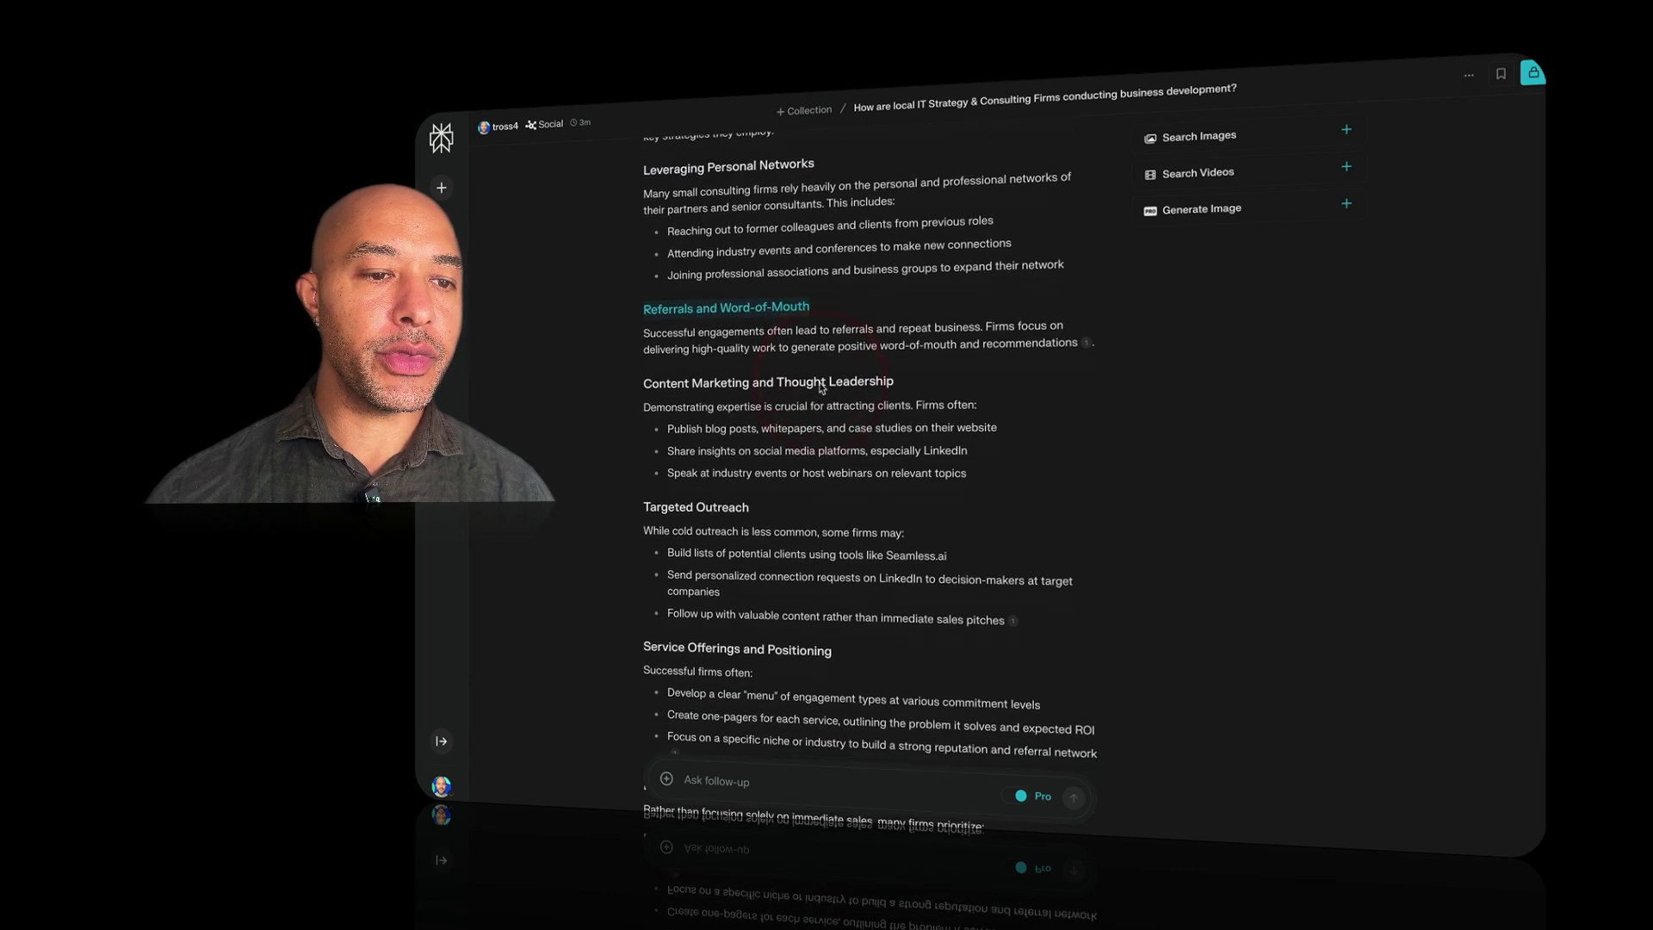
pyautogui.scroll(-3, 820, 382)
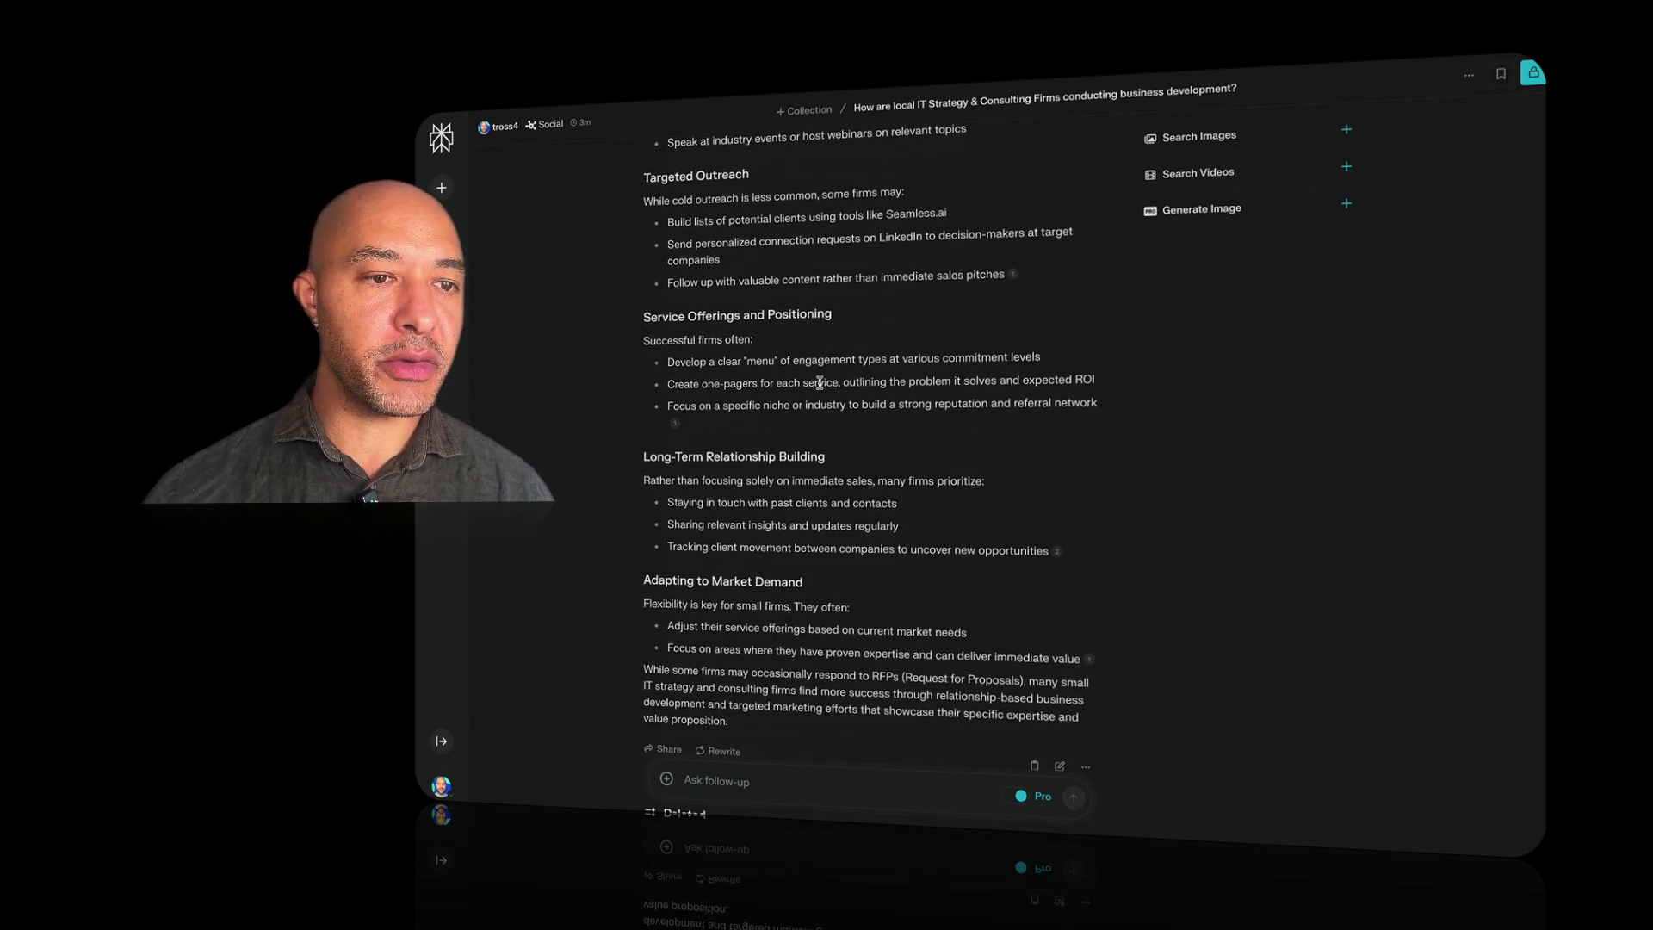
pyautogui.moveTo(644, 165); pyautogui.dragTo(750, 164)
pyautogui.scroll(-1, 710, 194)
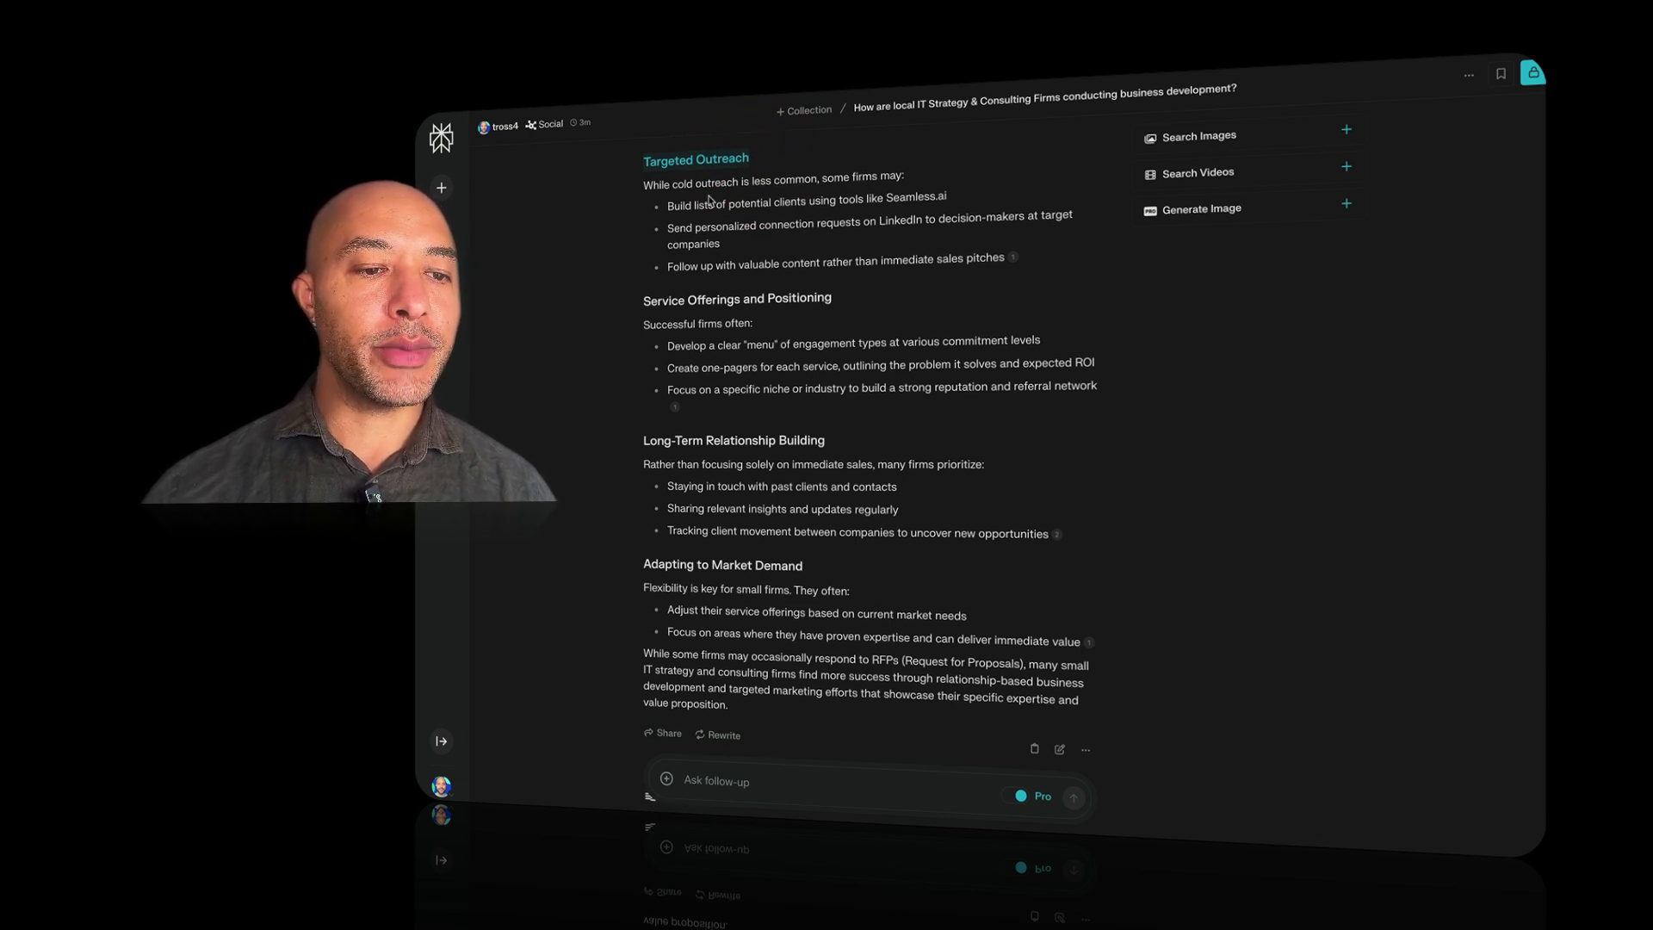
pyautogui.scroll(-3, 744, 393)
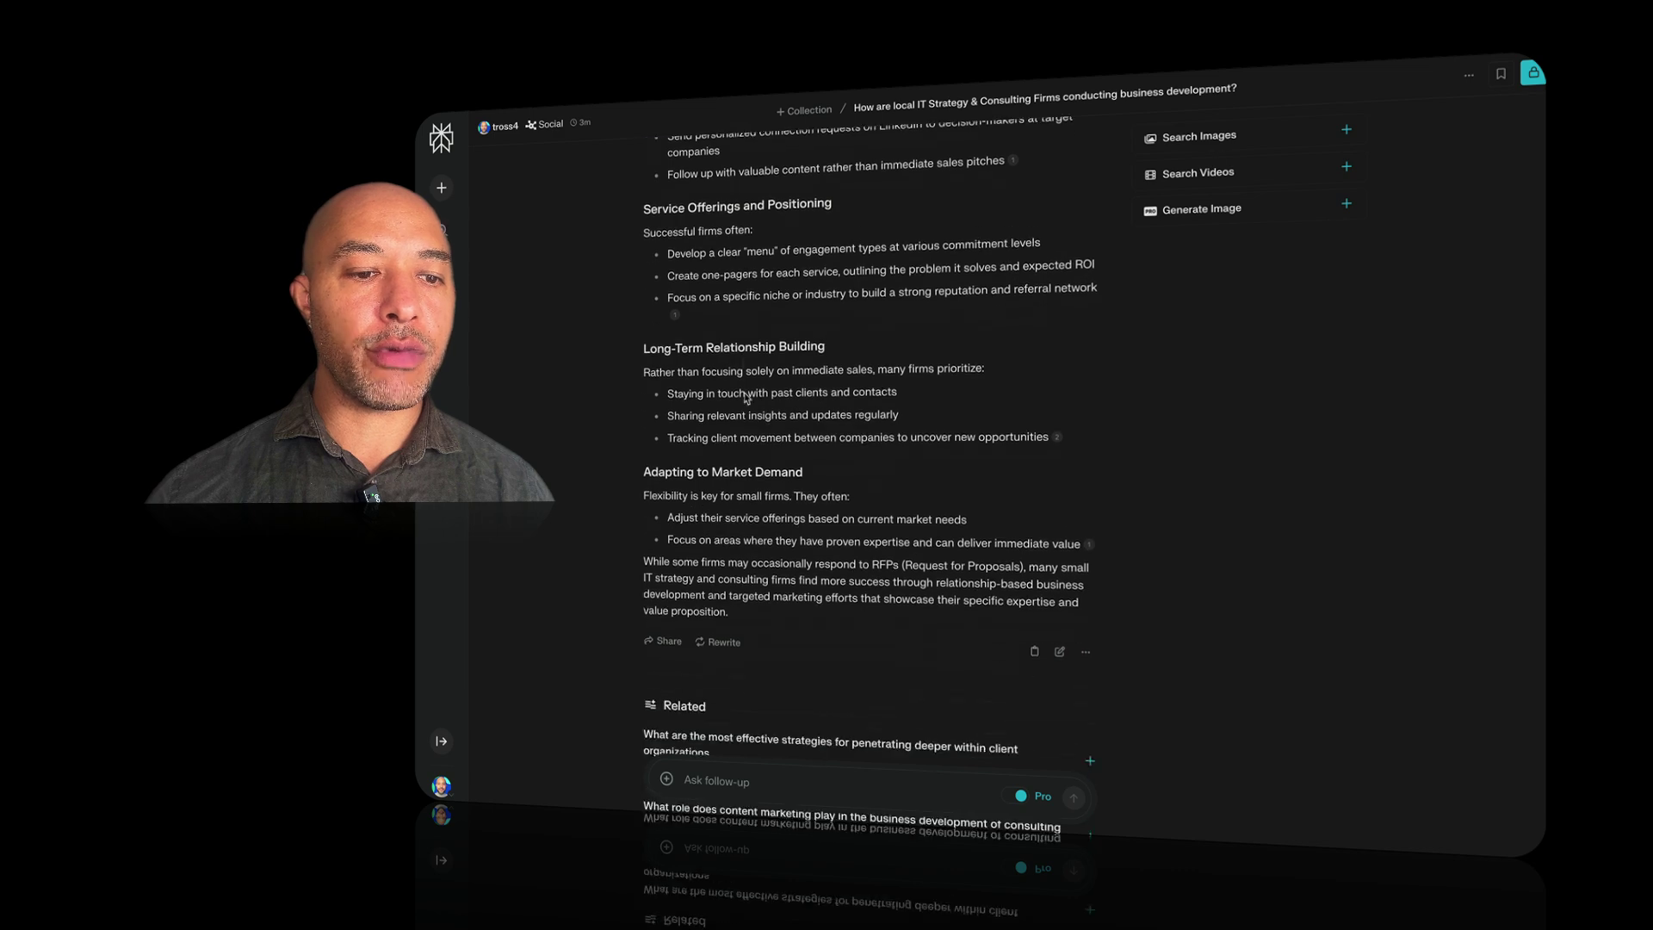
pyautogui.scroll(-3, 745, 392)
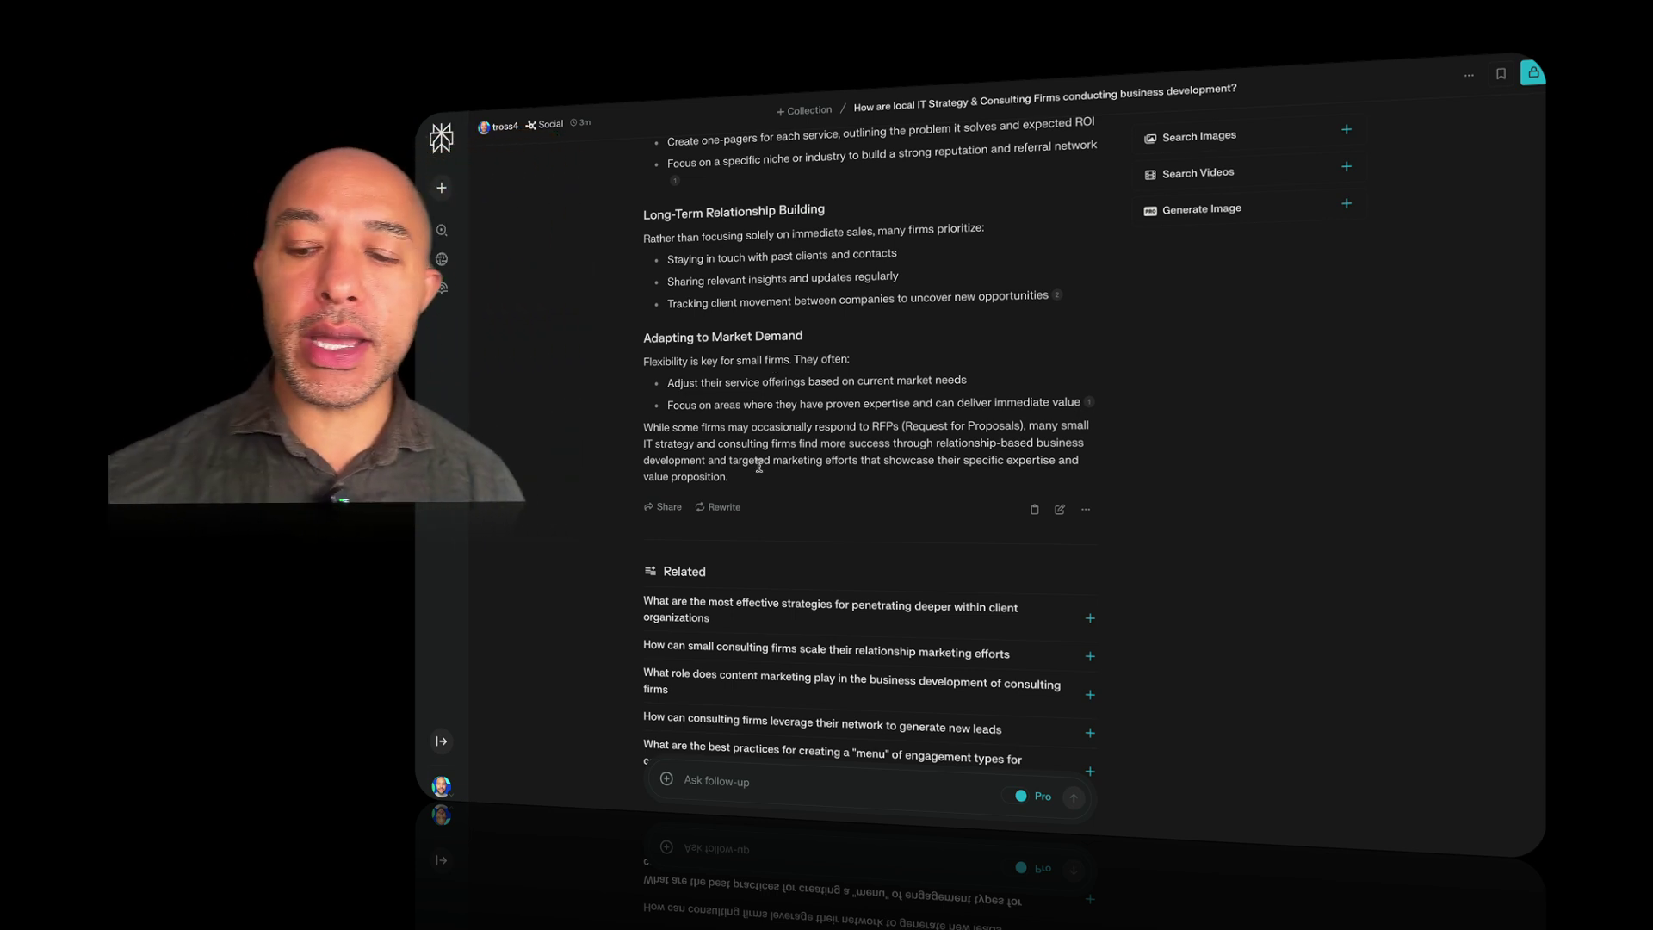
# - Copy the Perplexity answer and add it to the Concept Outbound notebook in NotebookLM as a copied-text source
pyautogui.click(1033, 508)
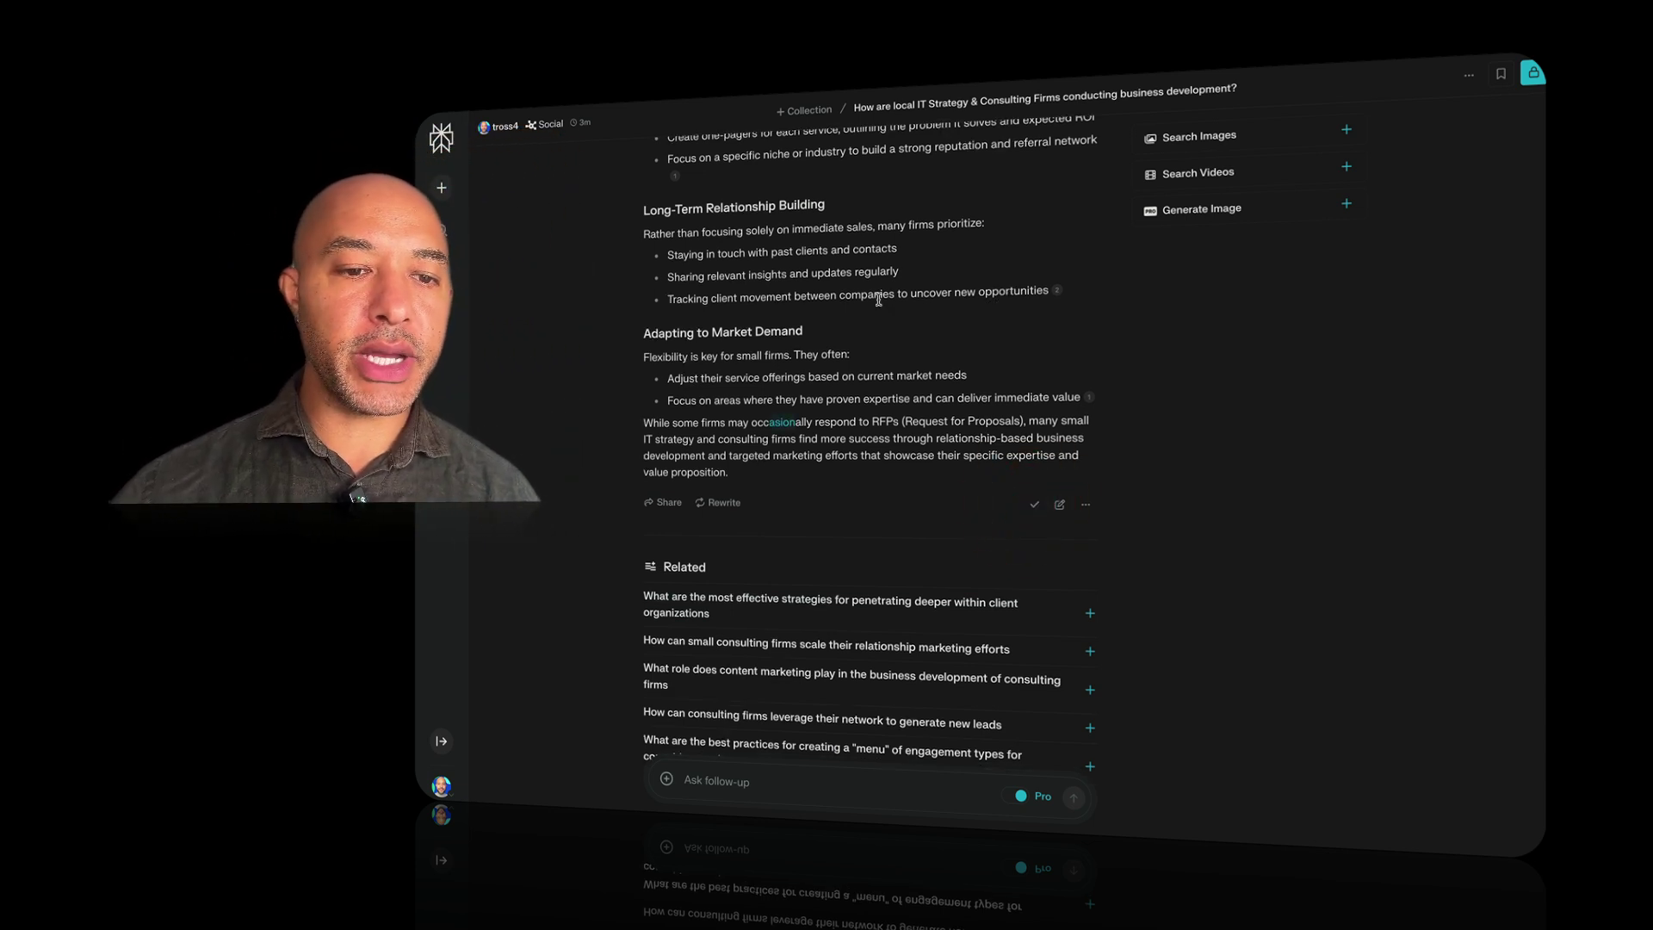
pyautogui.hotkey('ctrl', 'Tab')
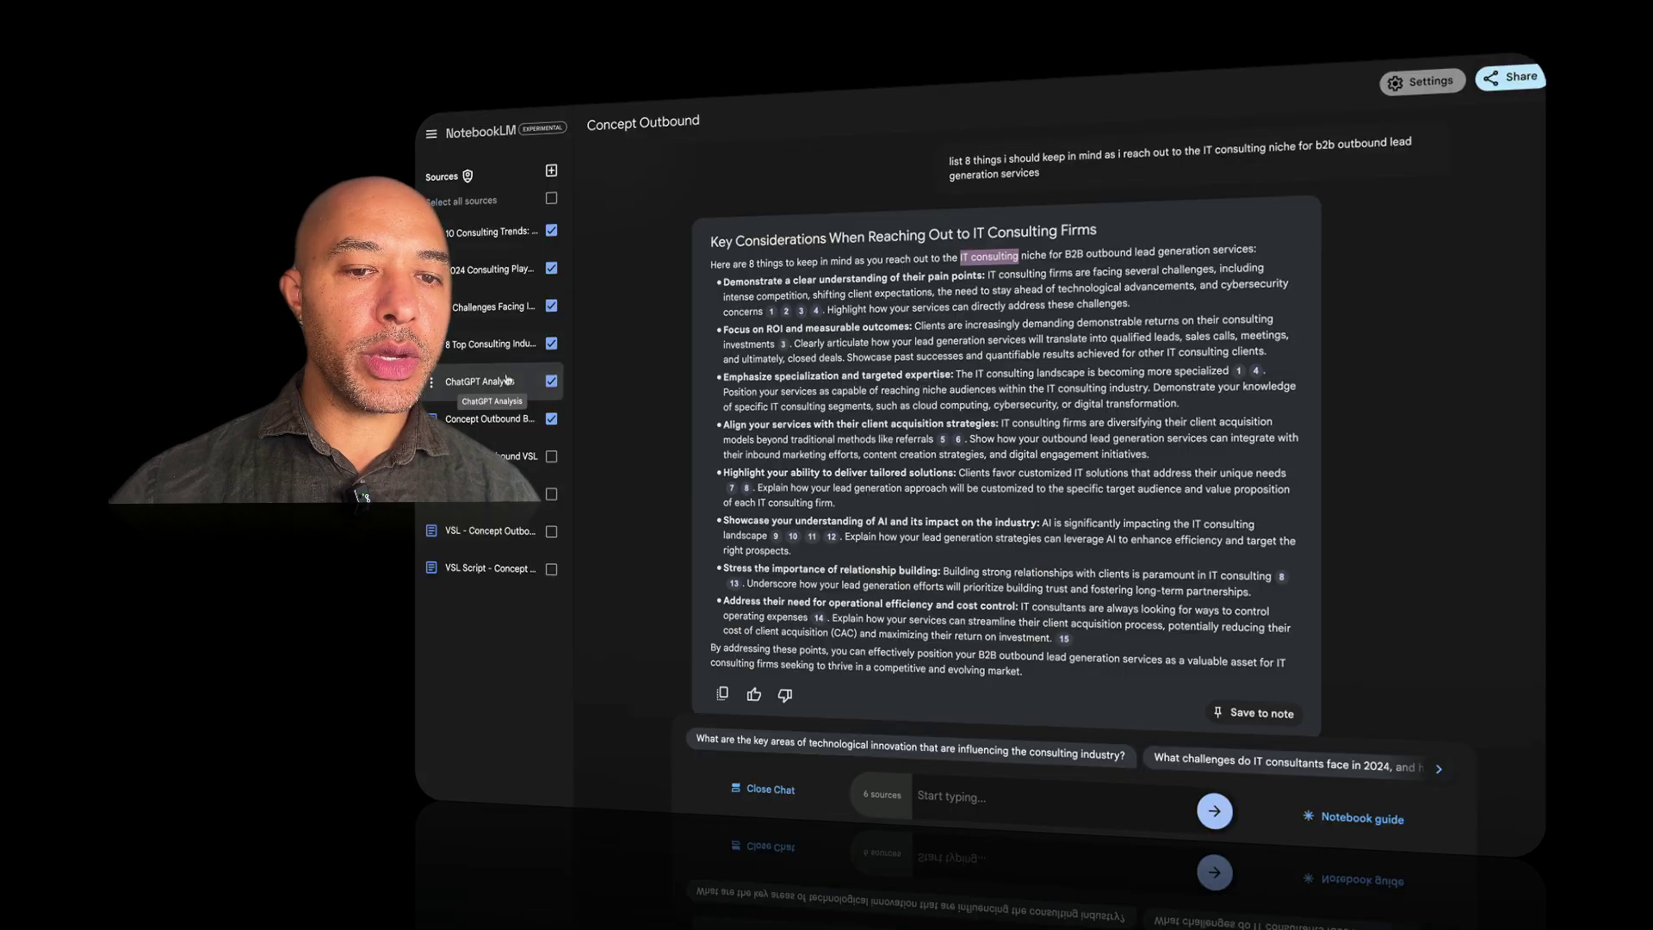
pyautogui.click(551, 171)
pyautogui.click(1159, 651)
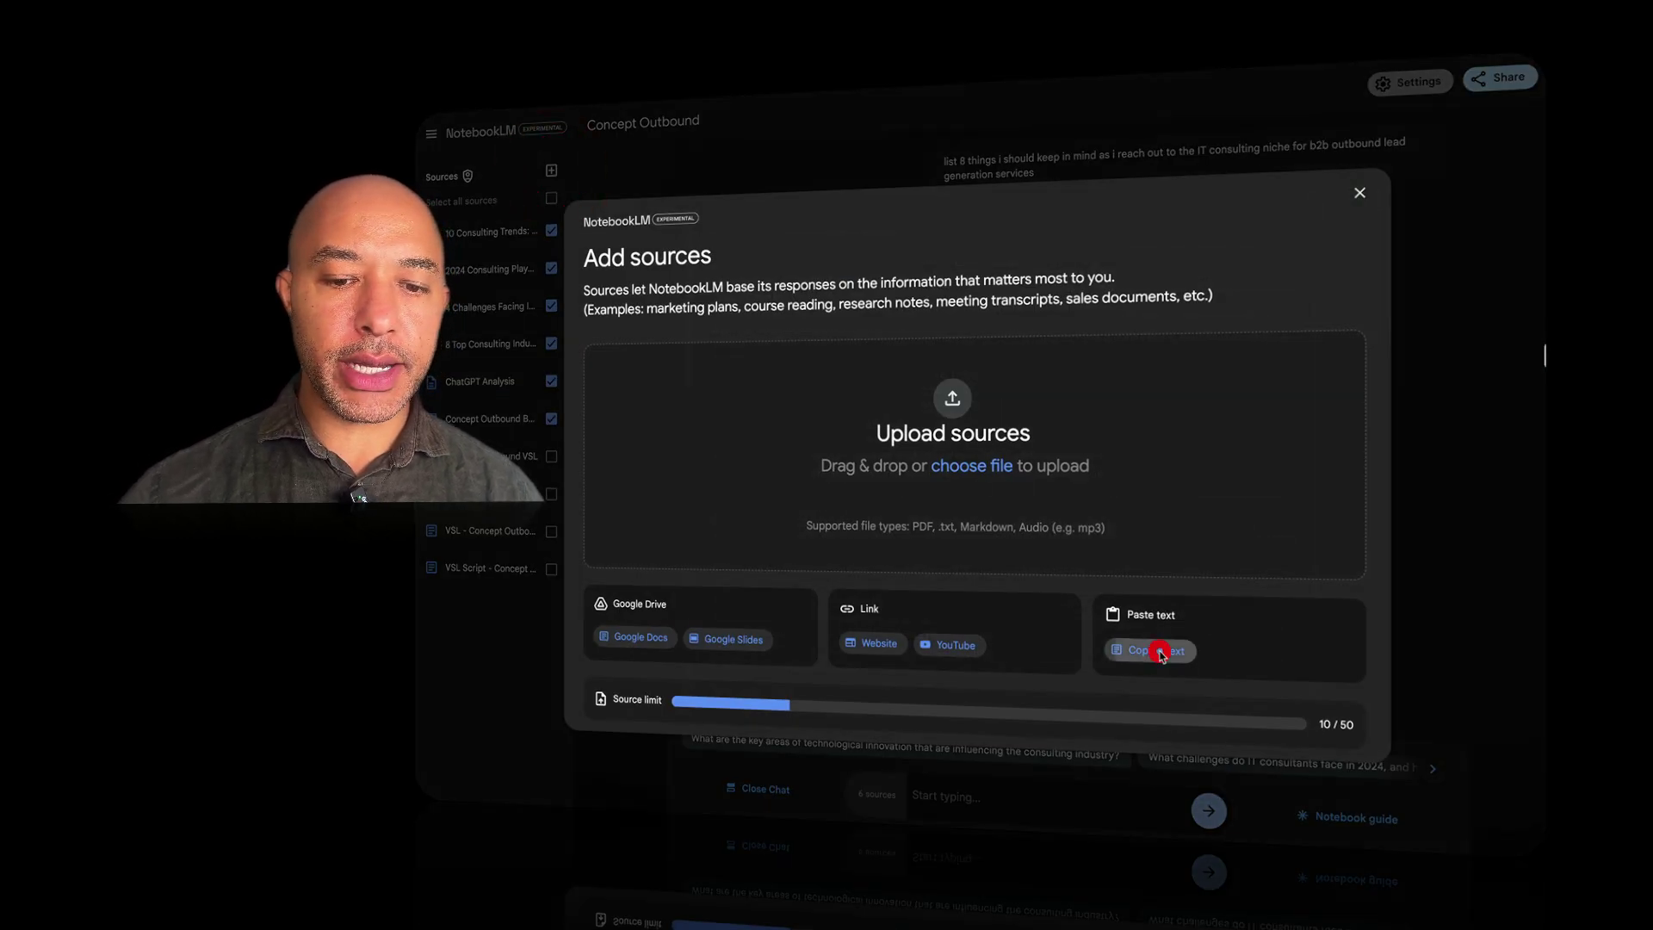
pyautogui.click(818, 446)
pyautogui.hotkey('ctrl', 'v')
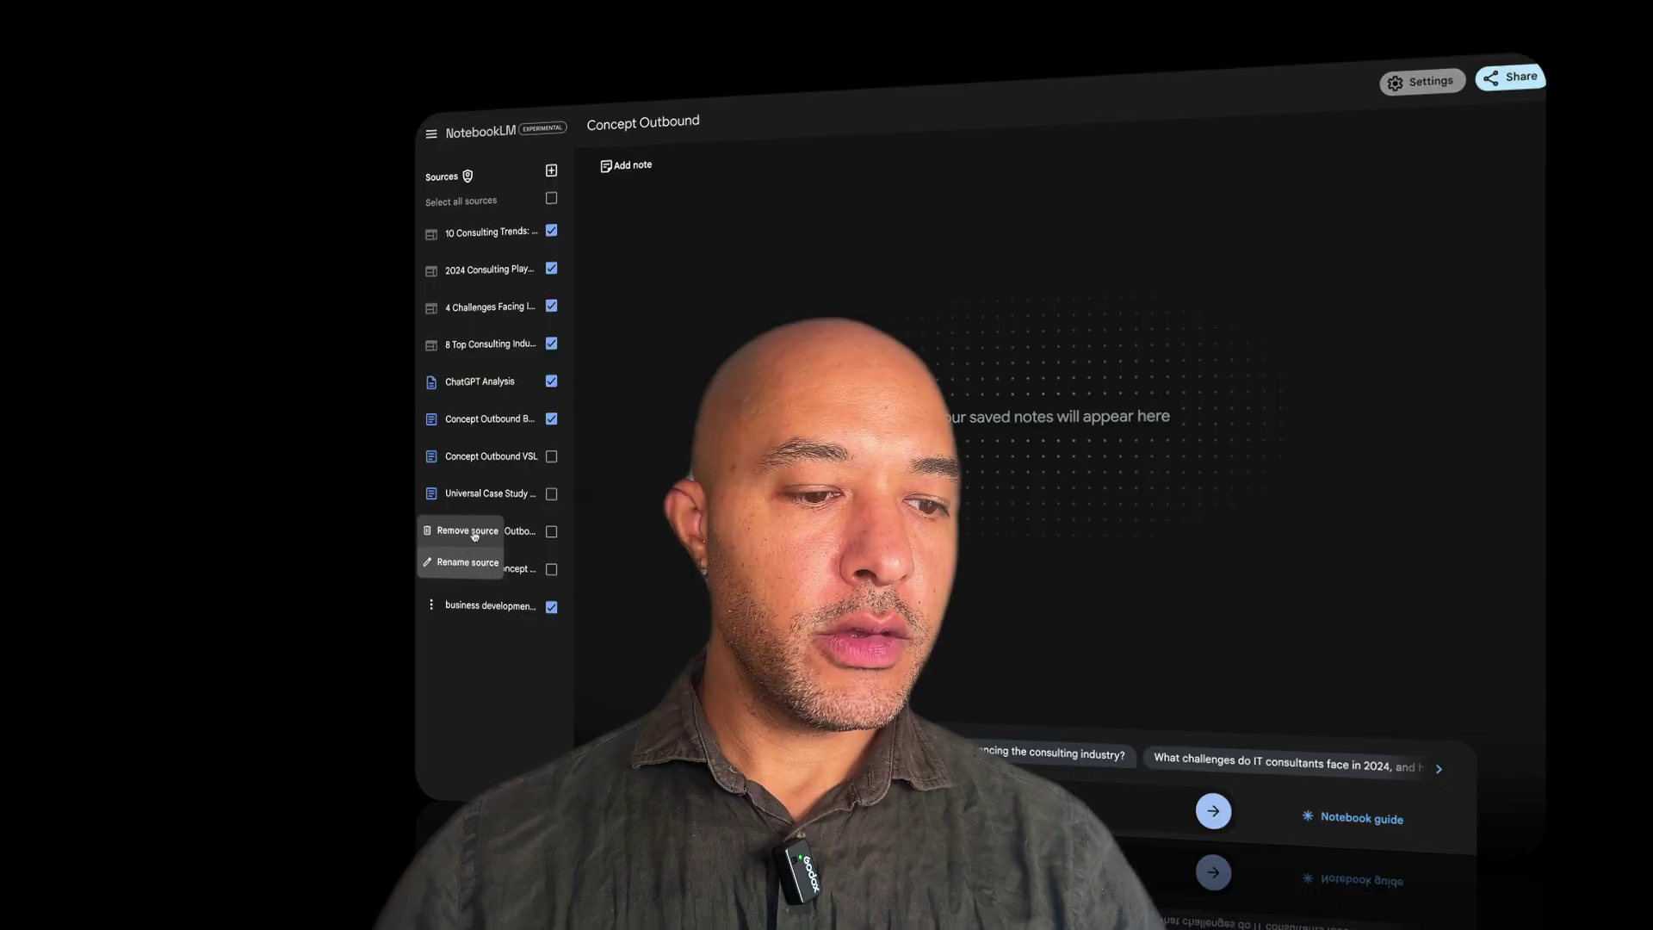
pyautogui.click(992, 421)
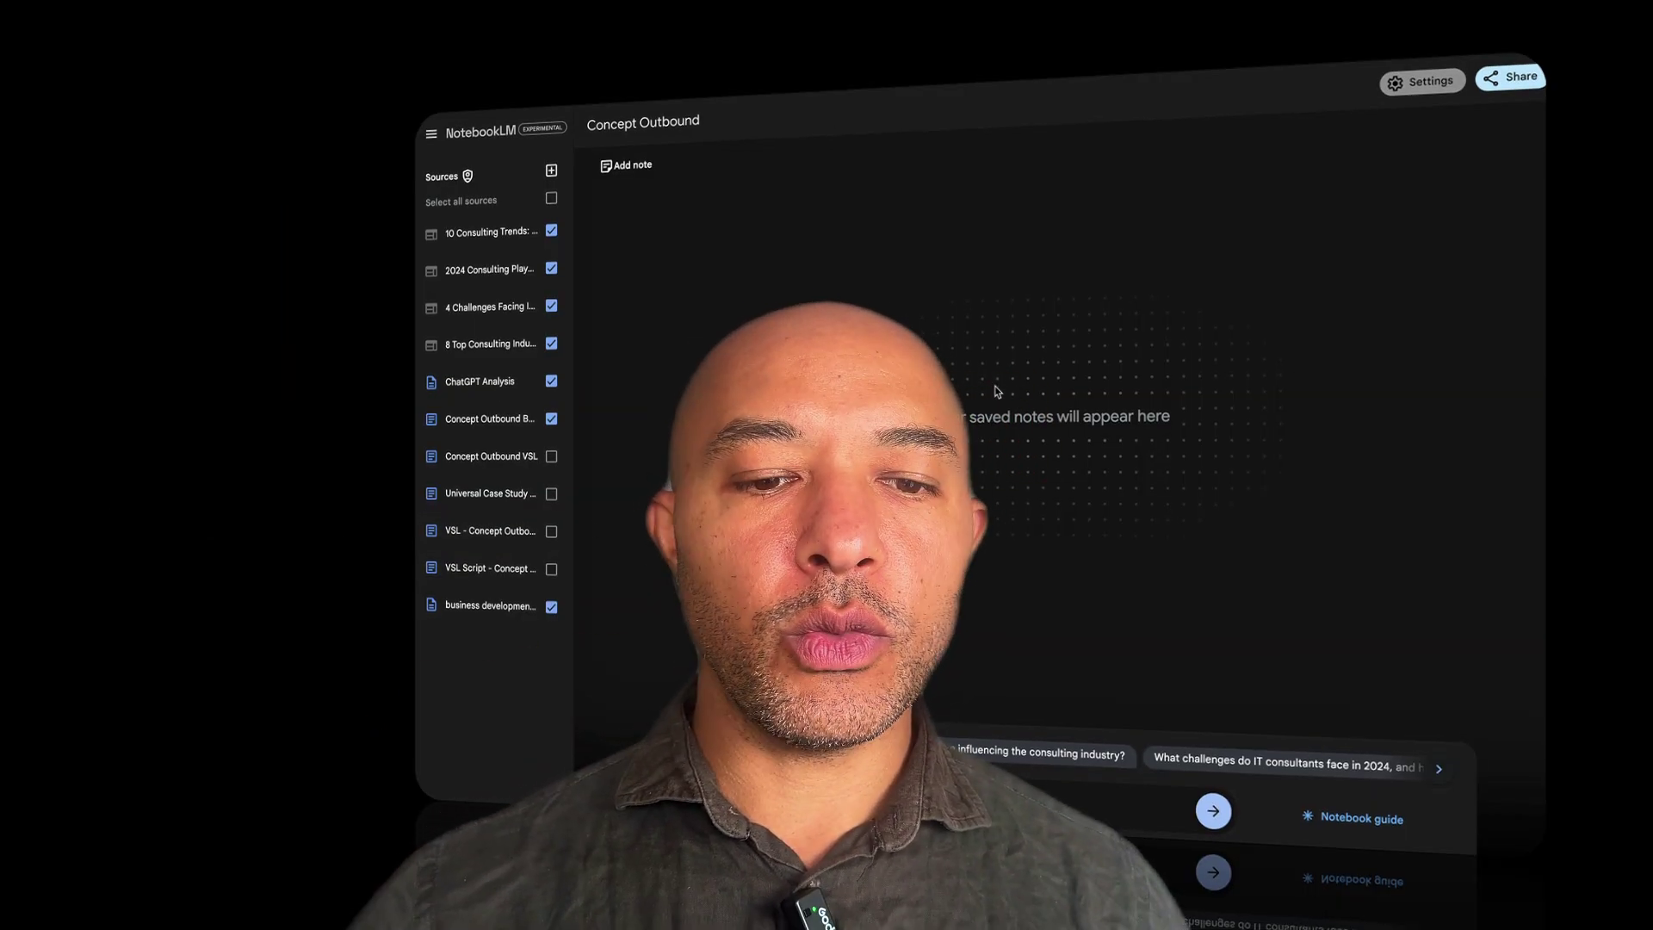
pyautogui.click(998, 387)
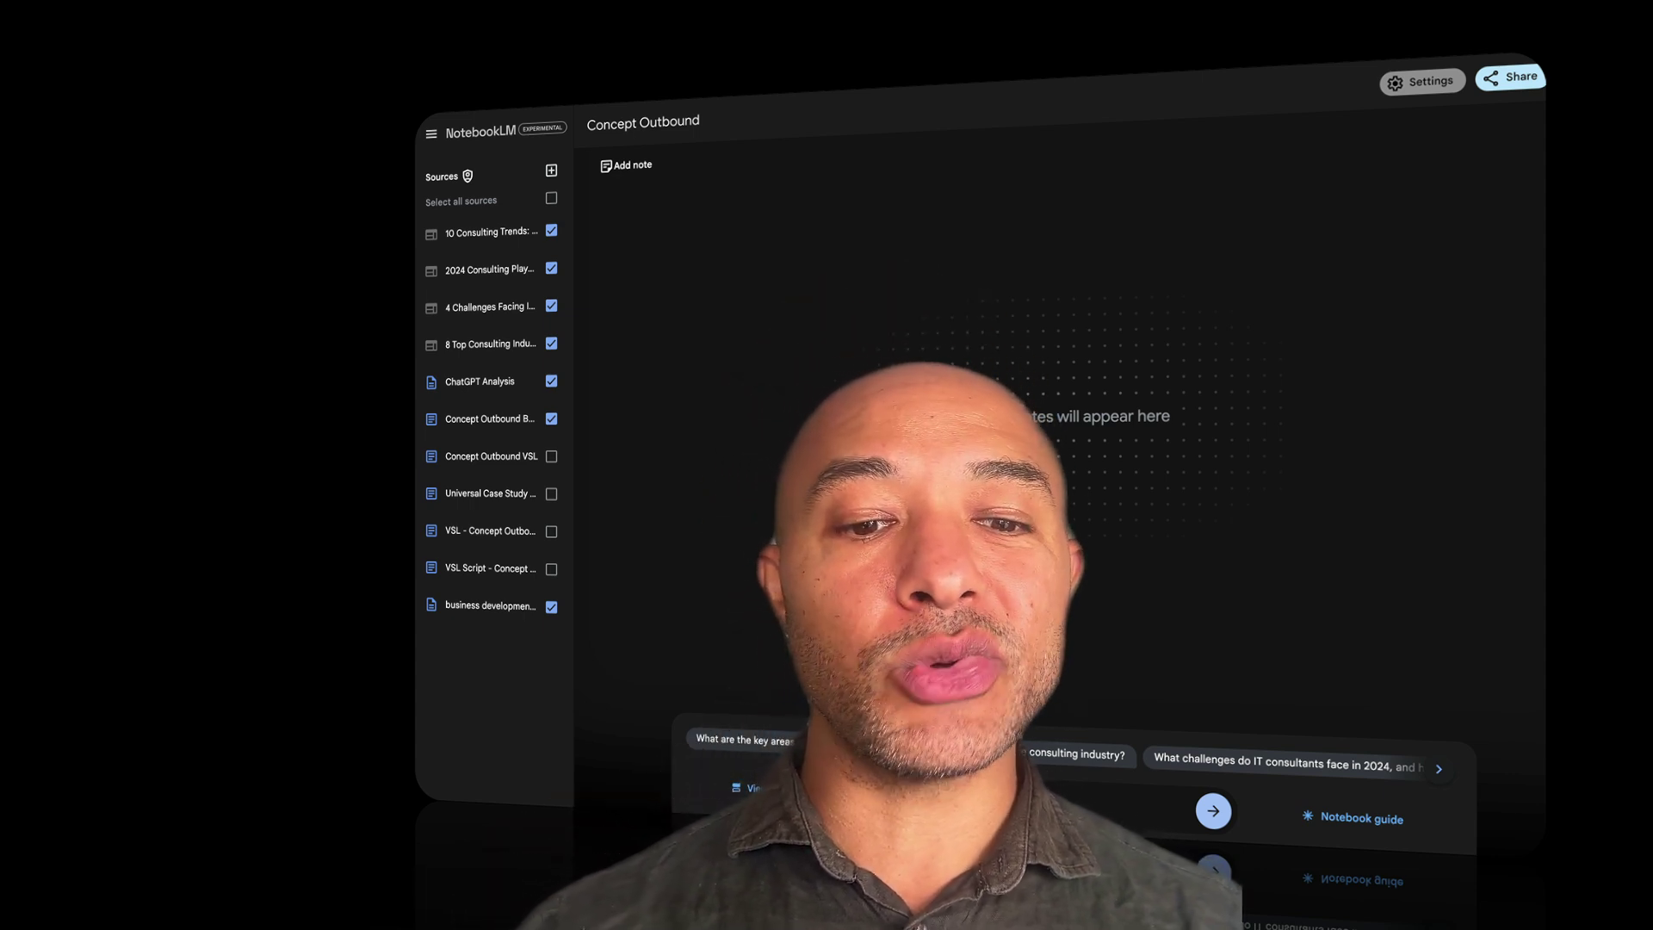
pyautogui.click(1106, 402)
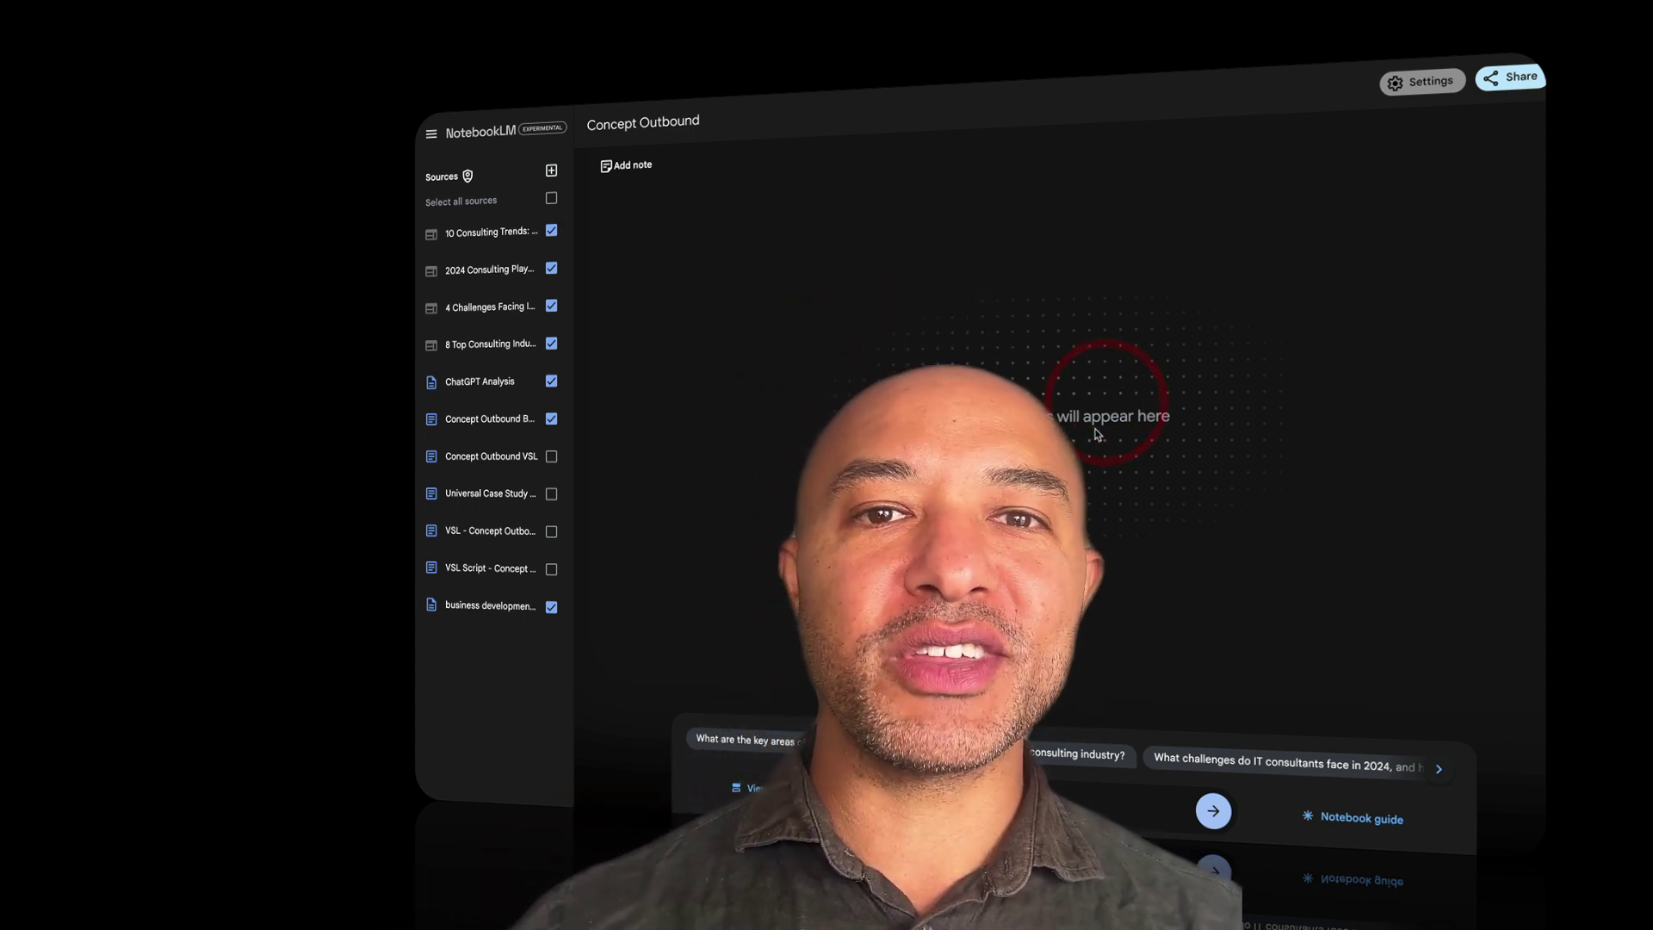